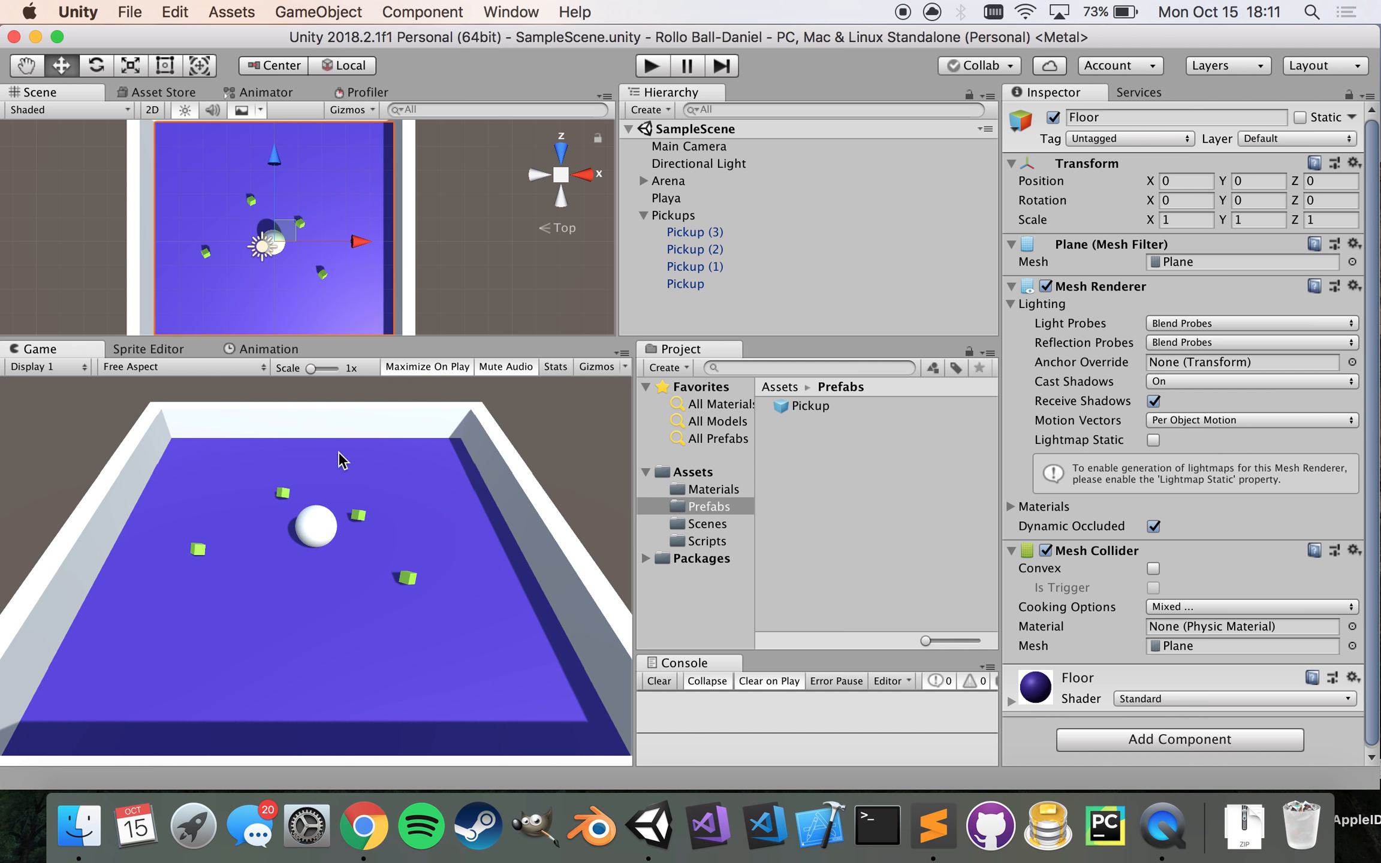
- Play-test the finished game by rolling the ball around the arena and into the pickups, and stop the run
left_click(650, 70)
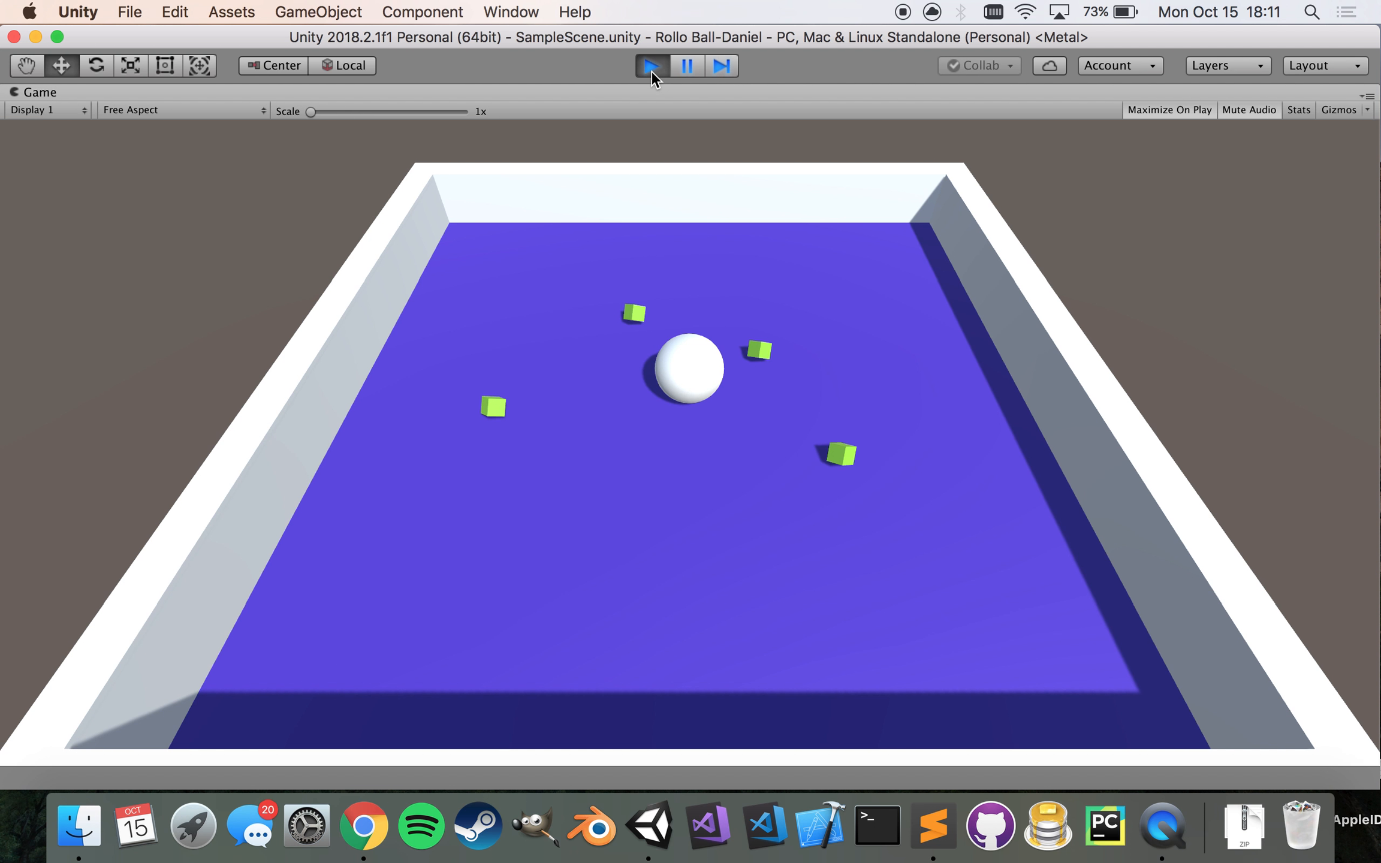
key("Left")
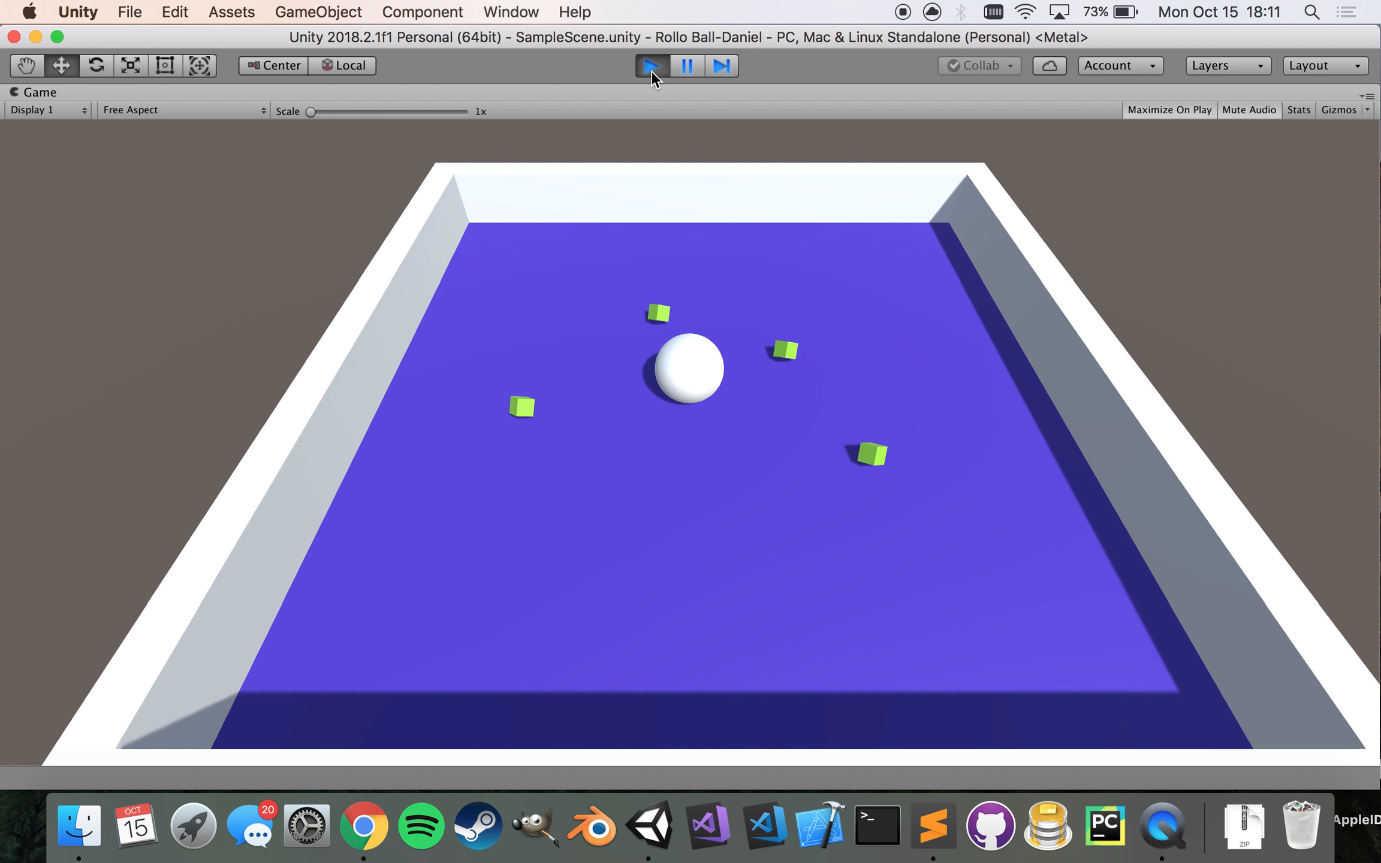
key("Down")
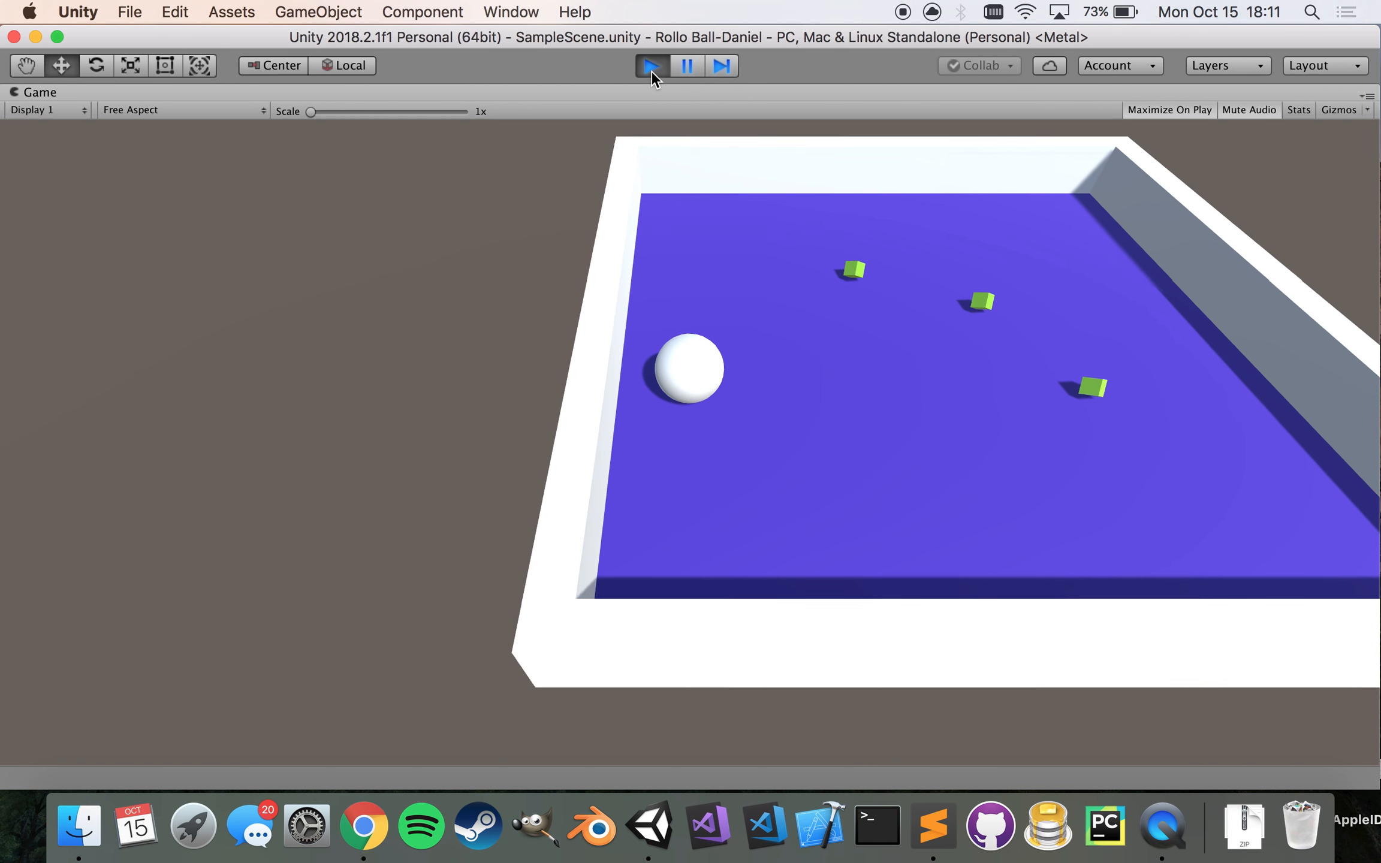
key("Right")
key("Up")
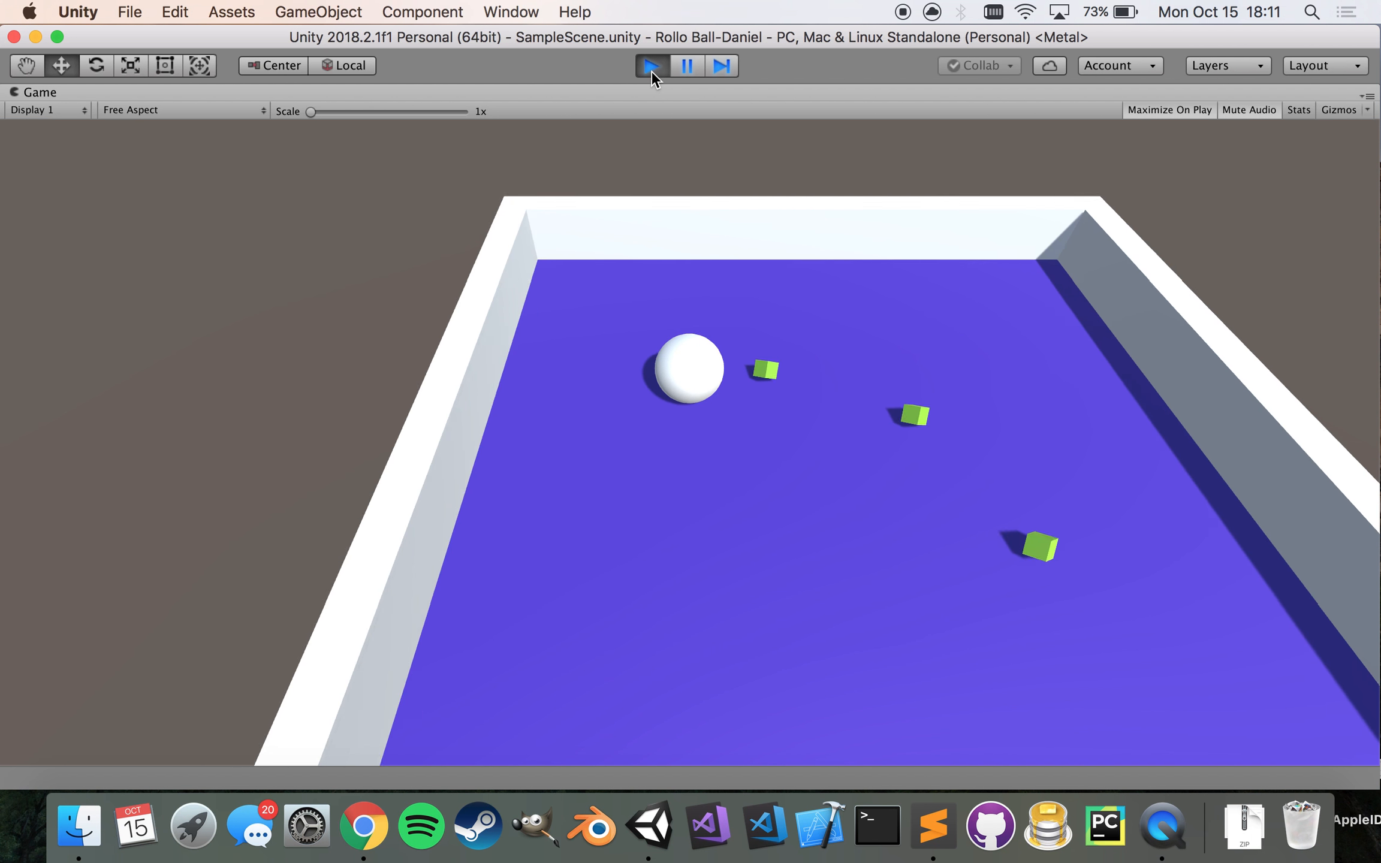
key("Down")
key("Left")
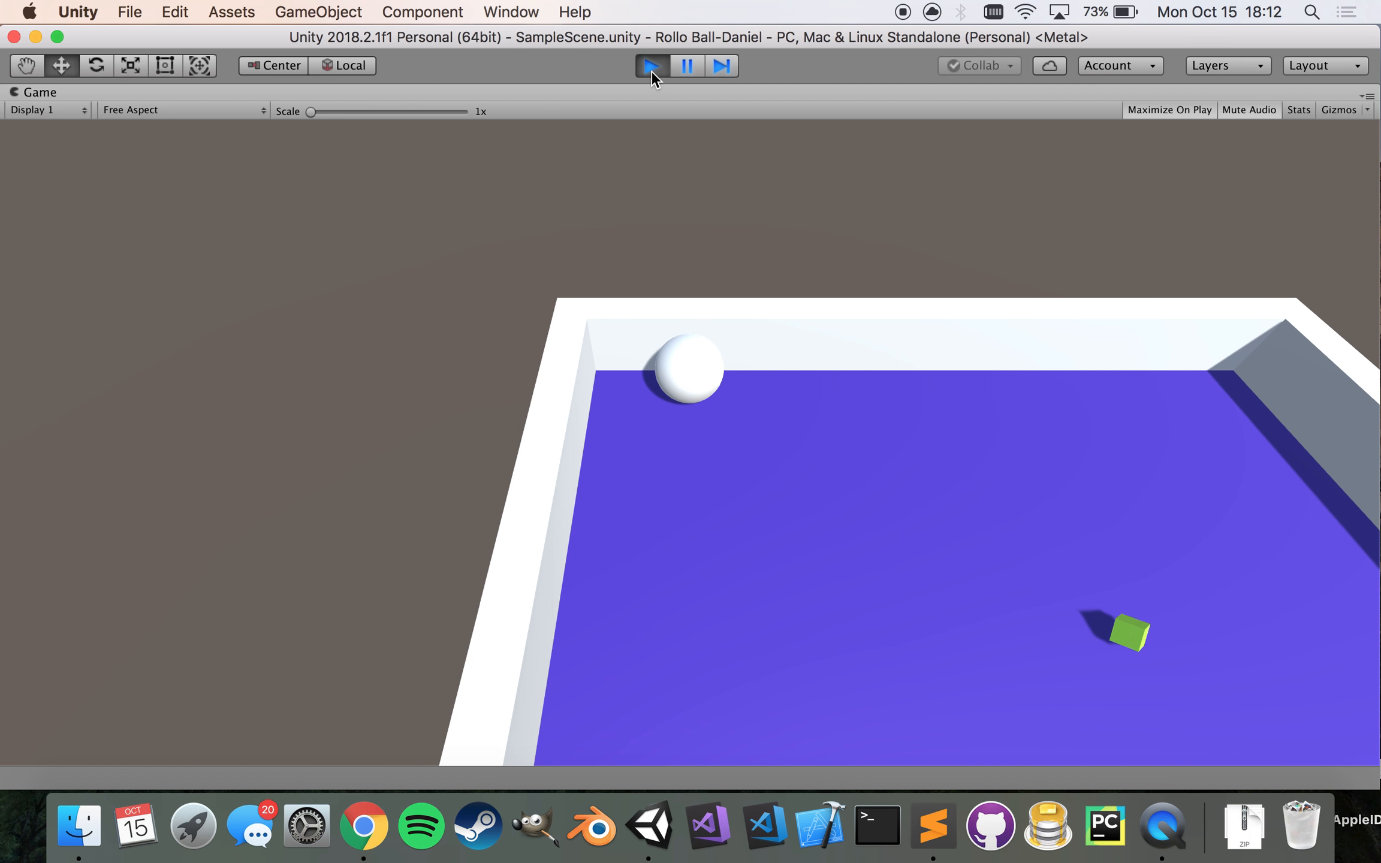
left_click(650, 72)
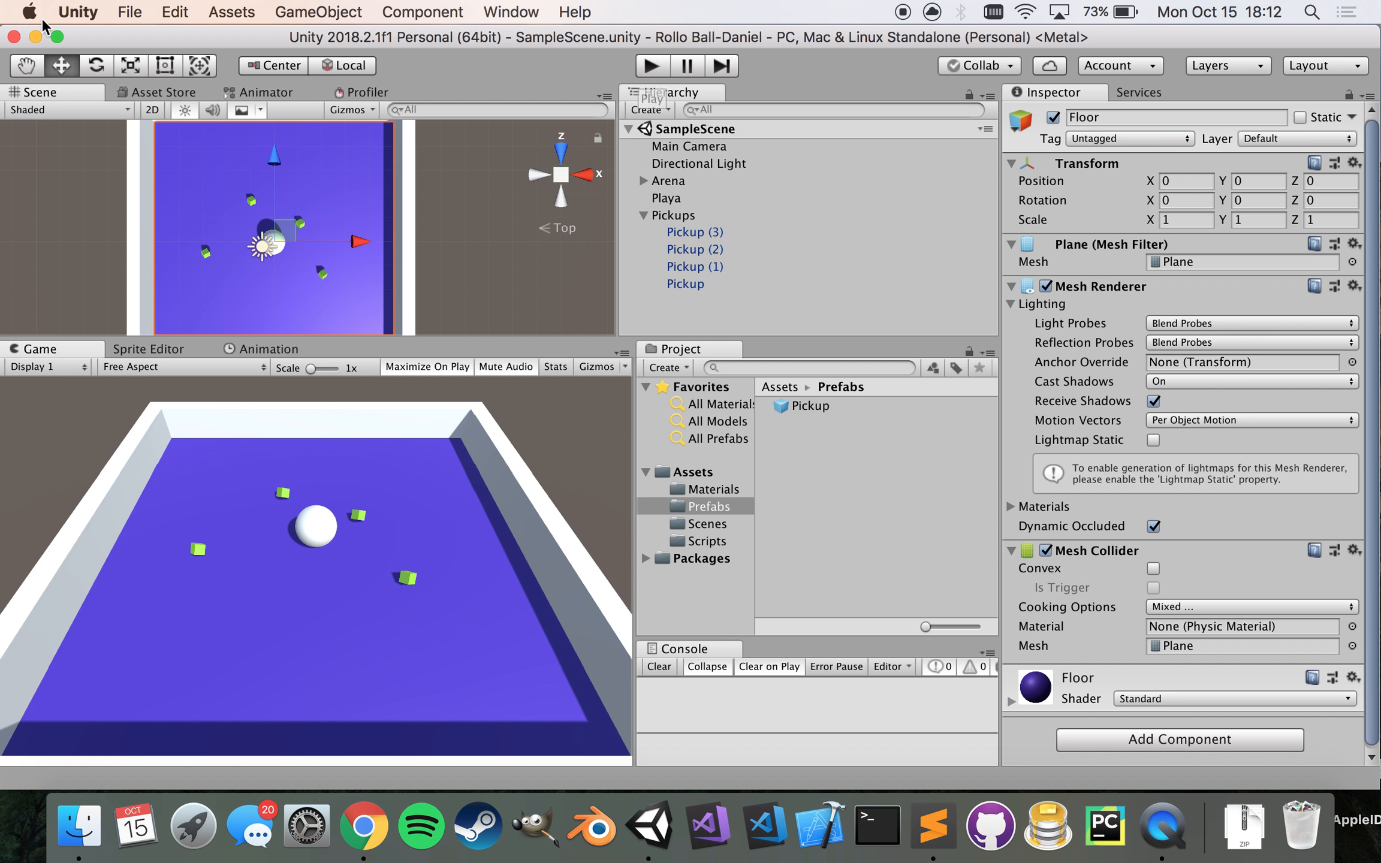
- Close the open project and create a new 3D project named Roll-A-Ball
left_click(13, 37)
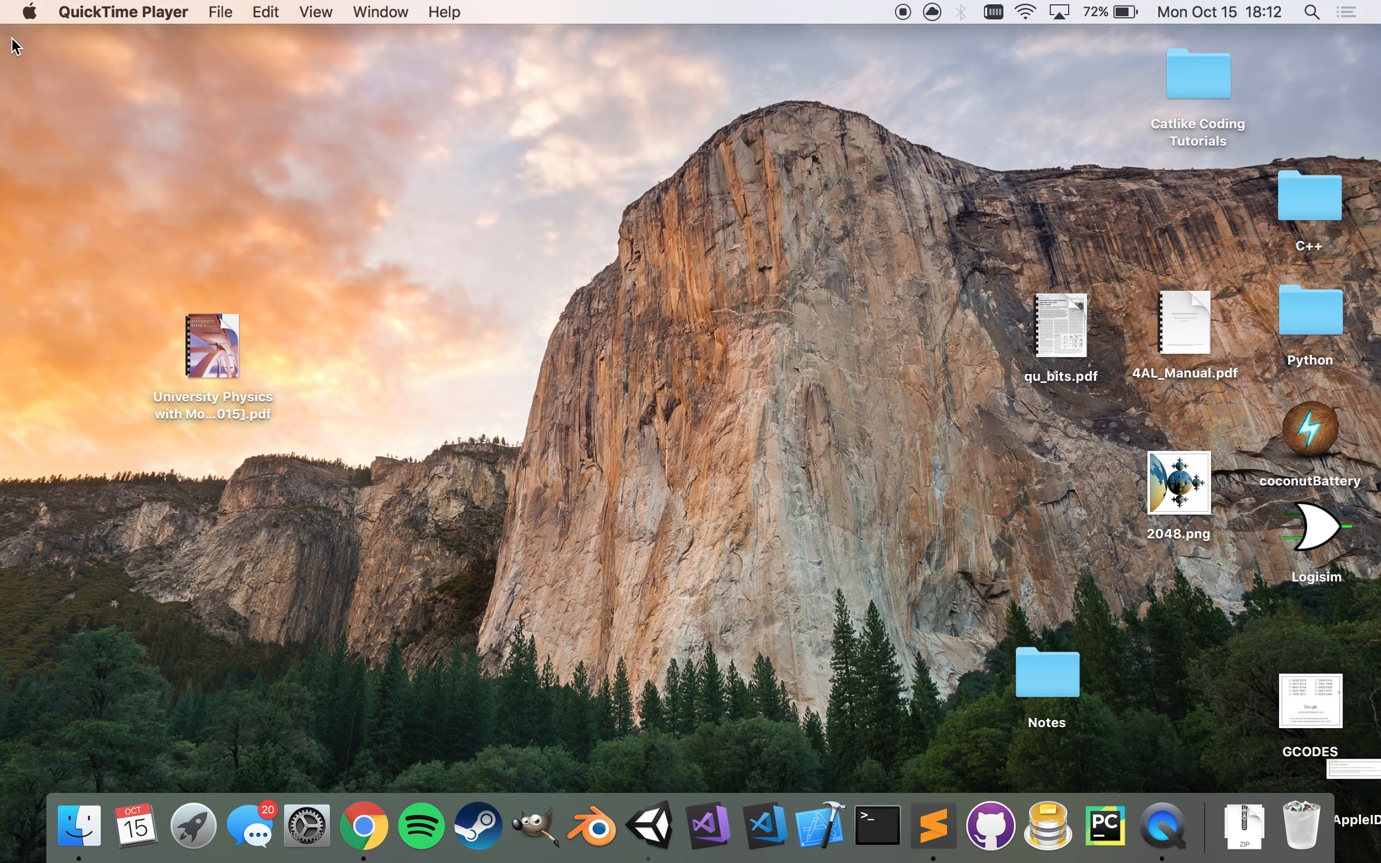
left_click(664, 833)
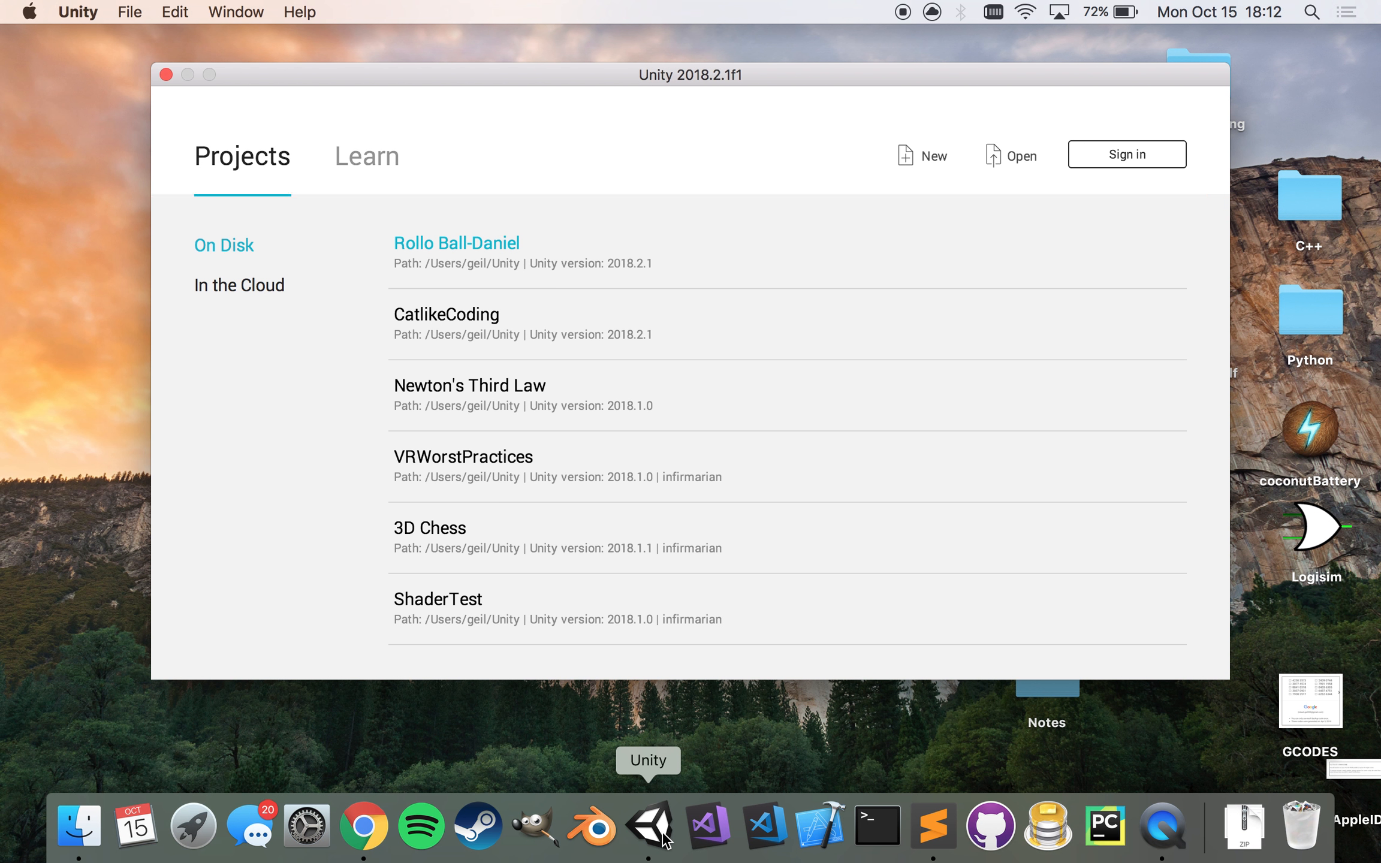
left_click(920, 159)
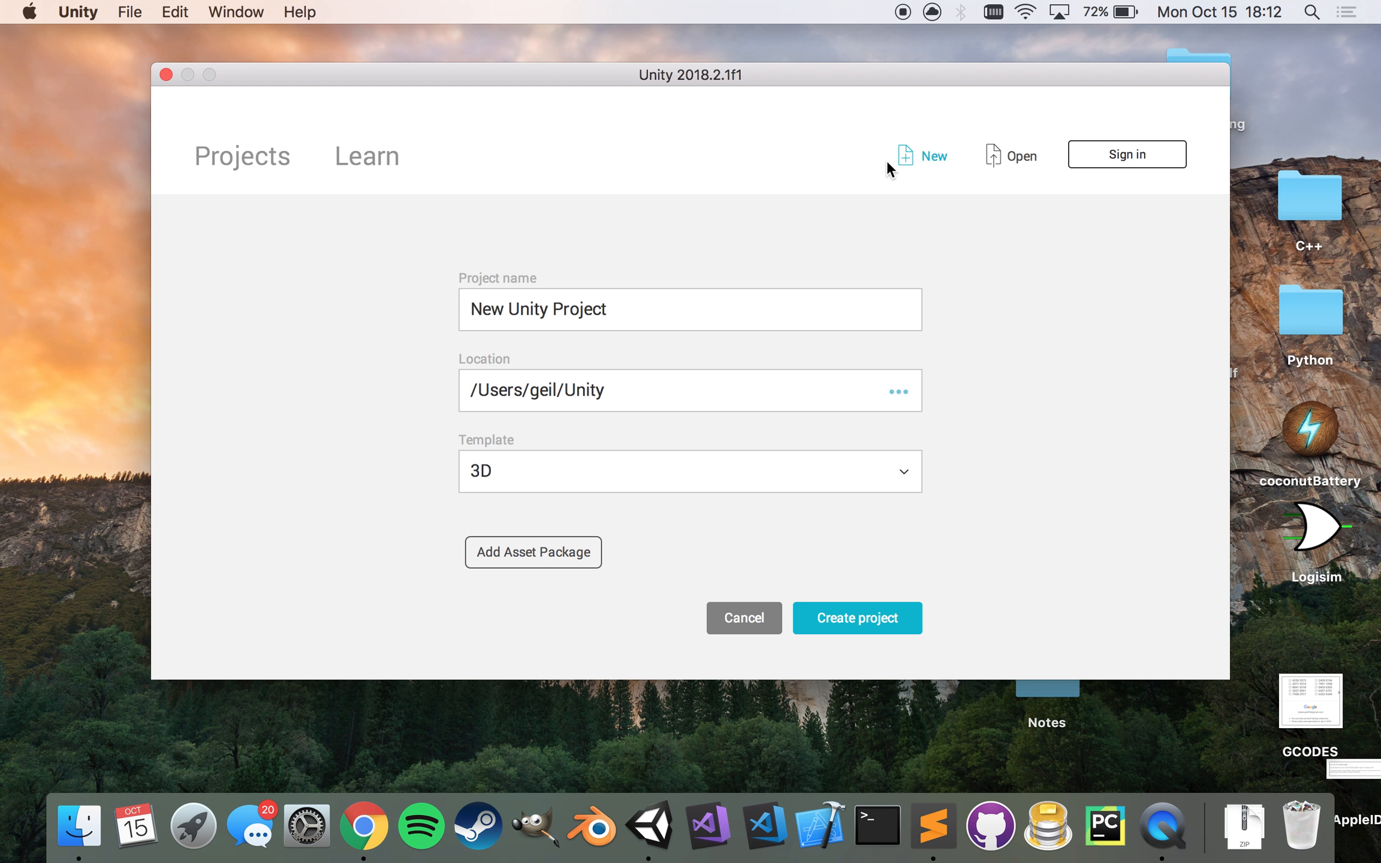
triple_click(600, 311)
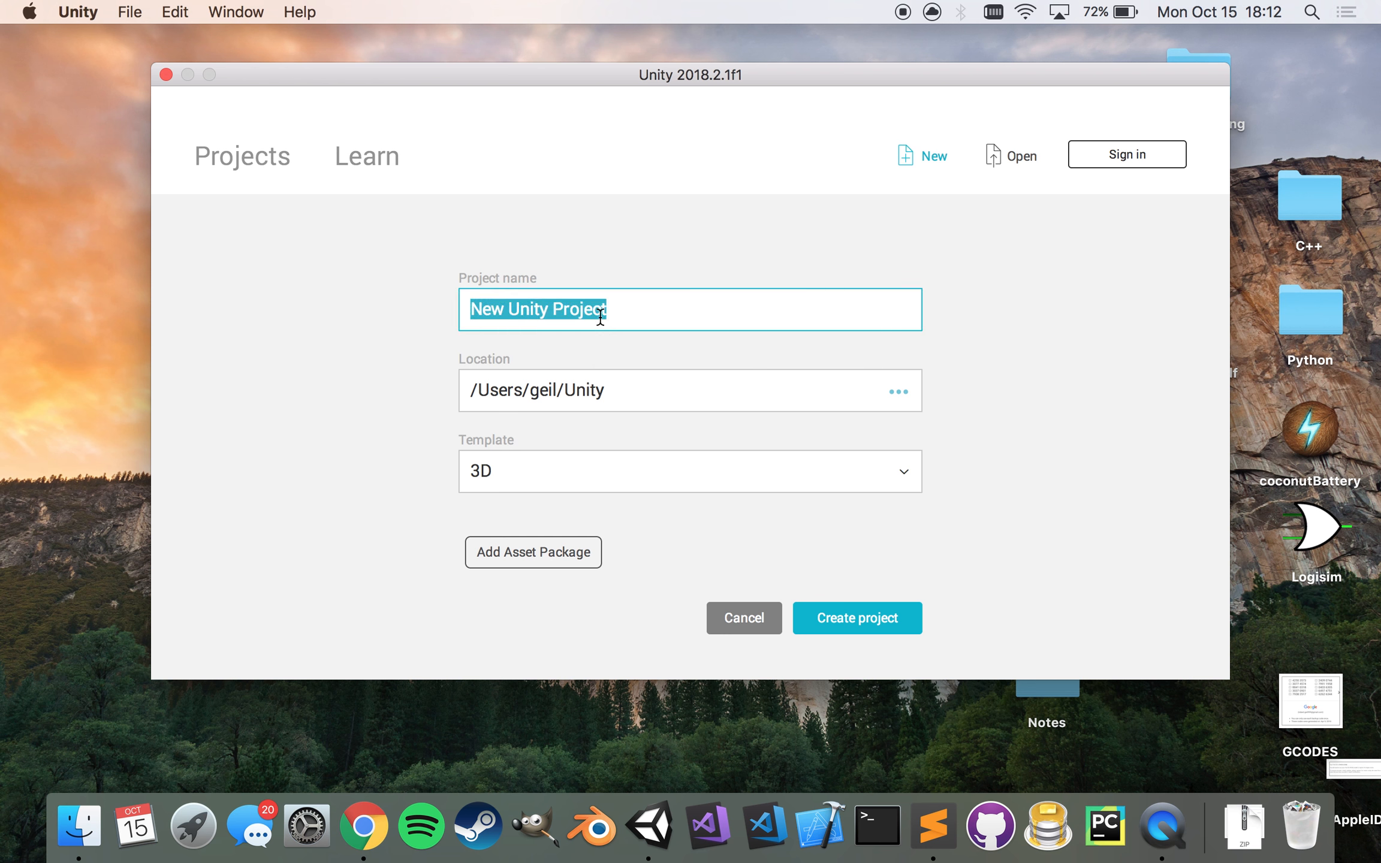
type("Roll-A-")
type("Abb")
key("BackSpace")
key("BackSpace")
key("BackSpace")
type("Ball")
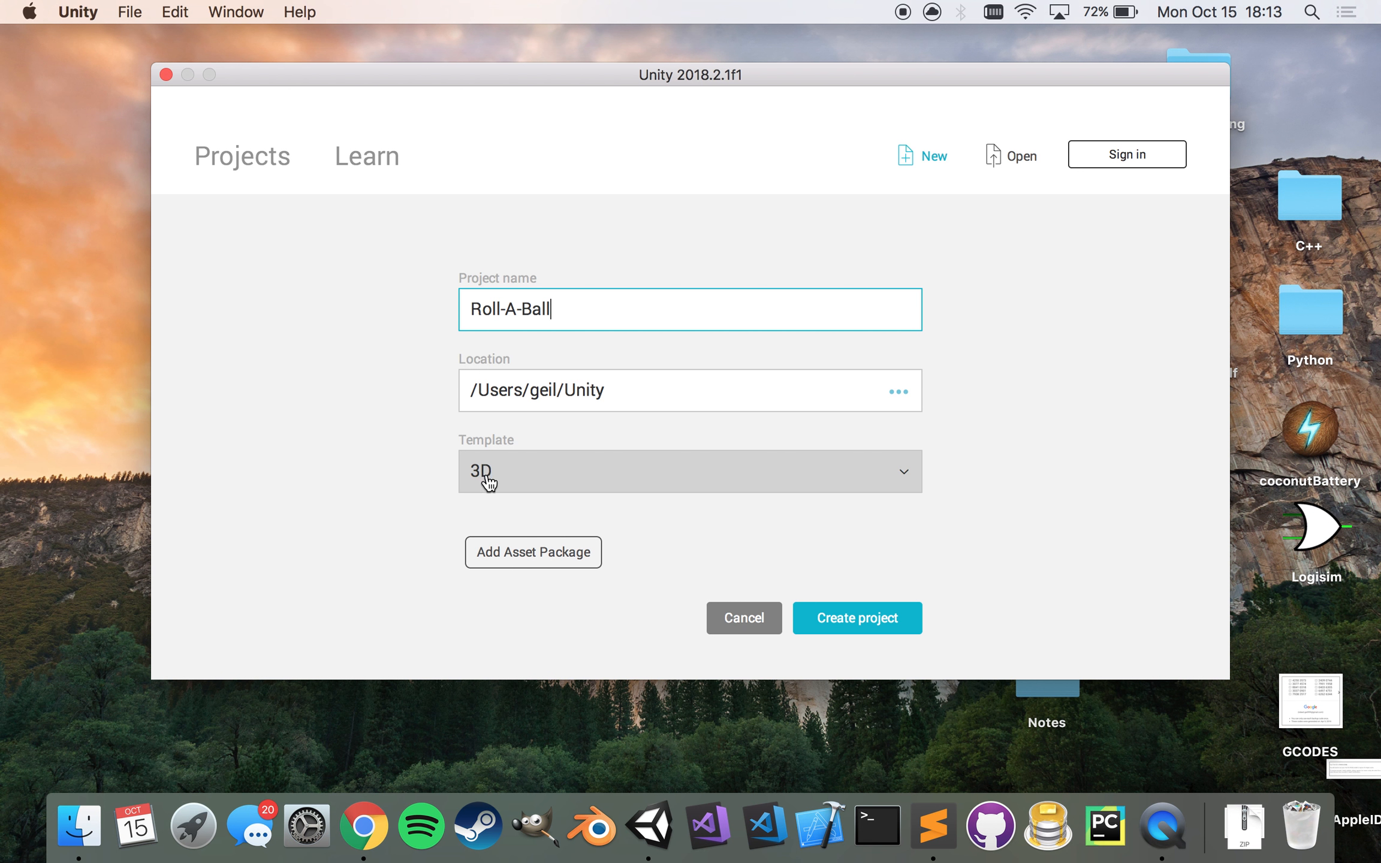
left_click(860, 620)
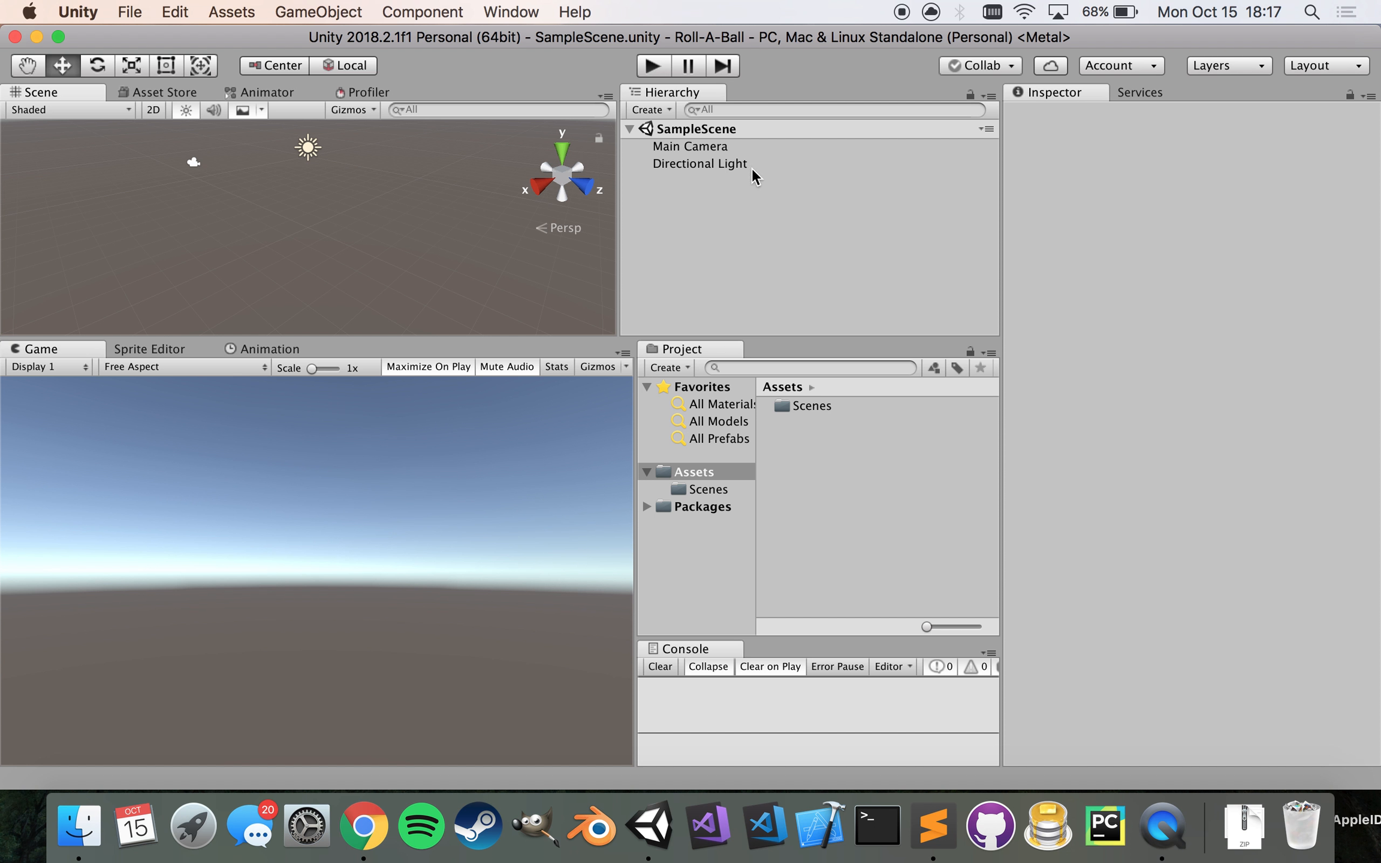
- Inspect the properties of the default Directional Light and Main Camera in SampleScene
left_click(722, 147)
left_click(719, 166, "shift")
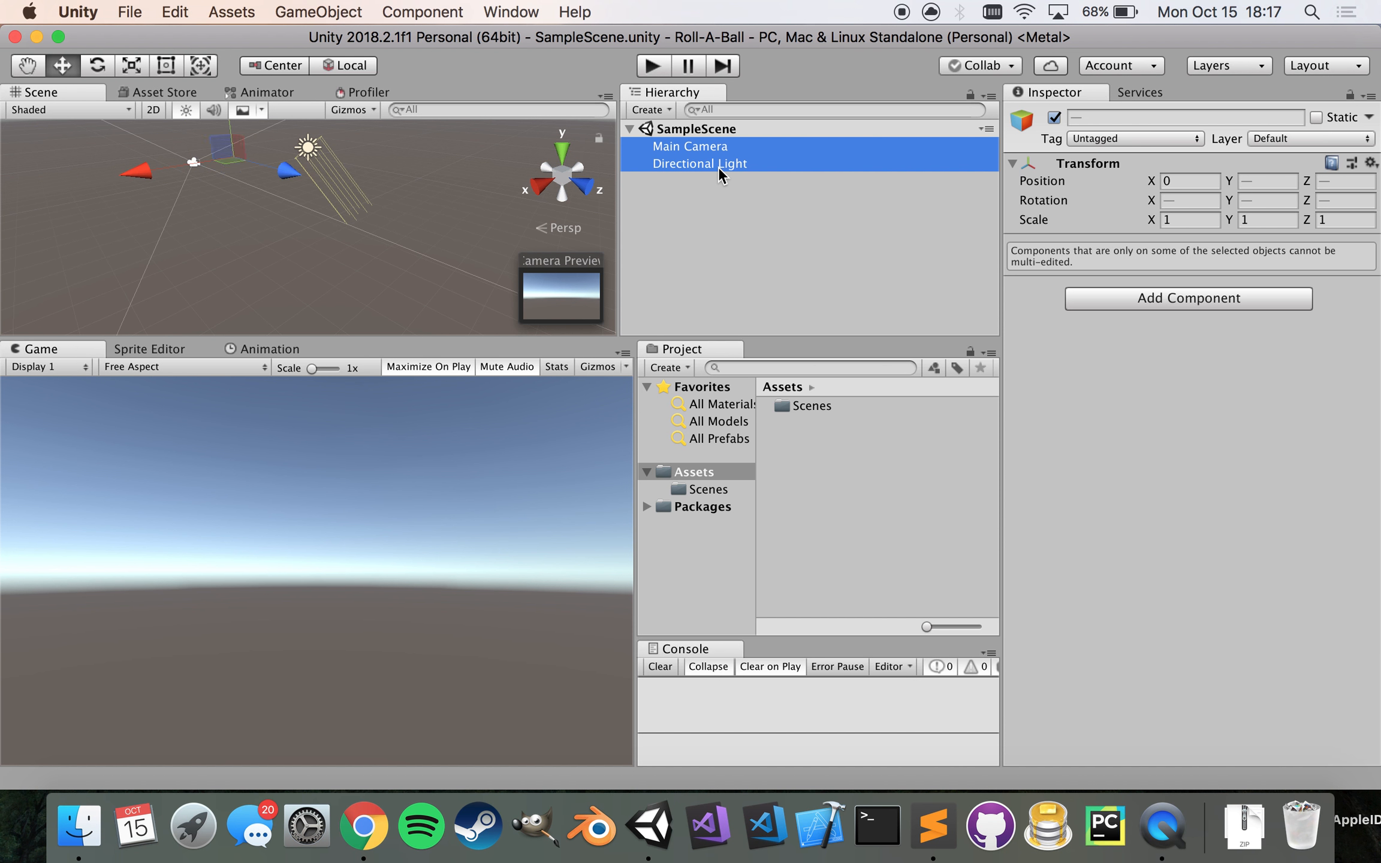
left_click(696, 179)
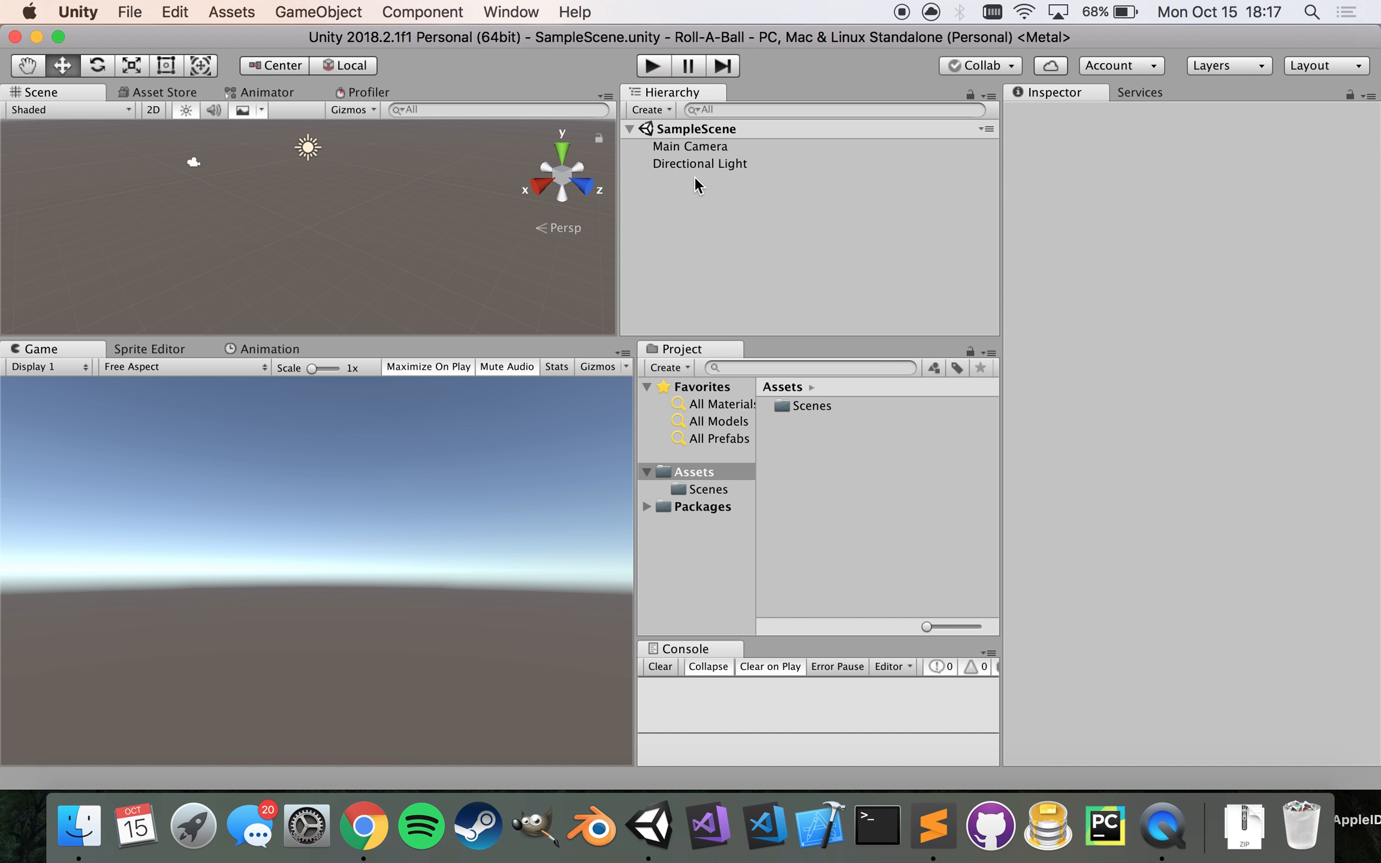
left_click(690, 162)
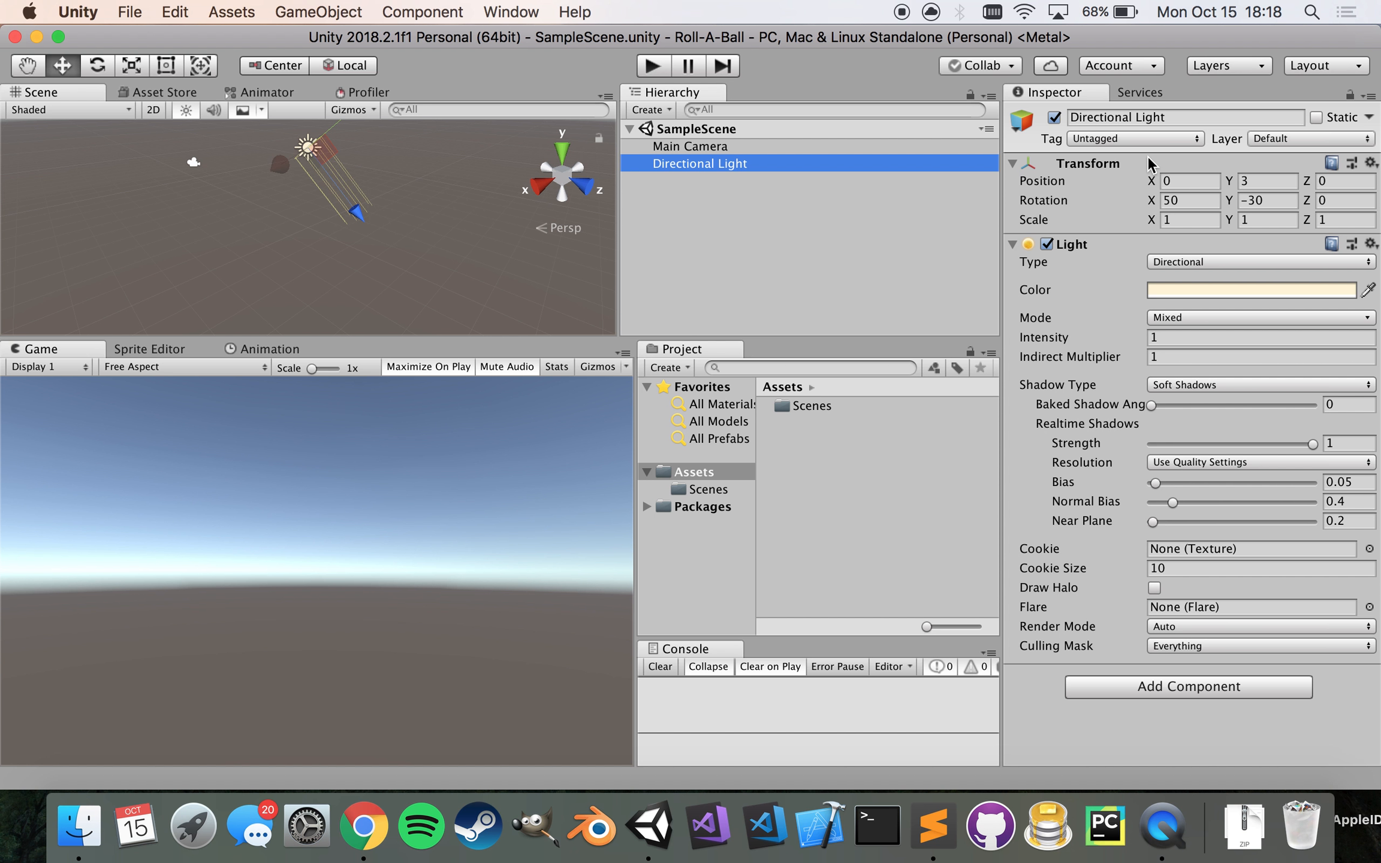
left_click(760, 145)
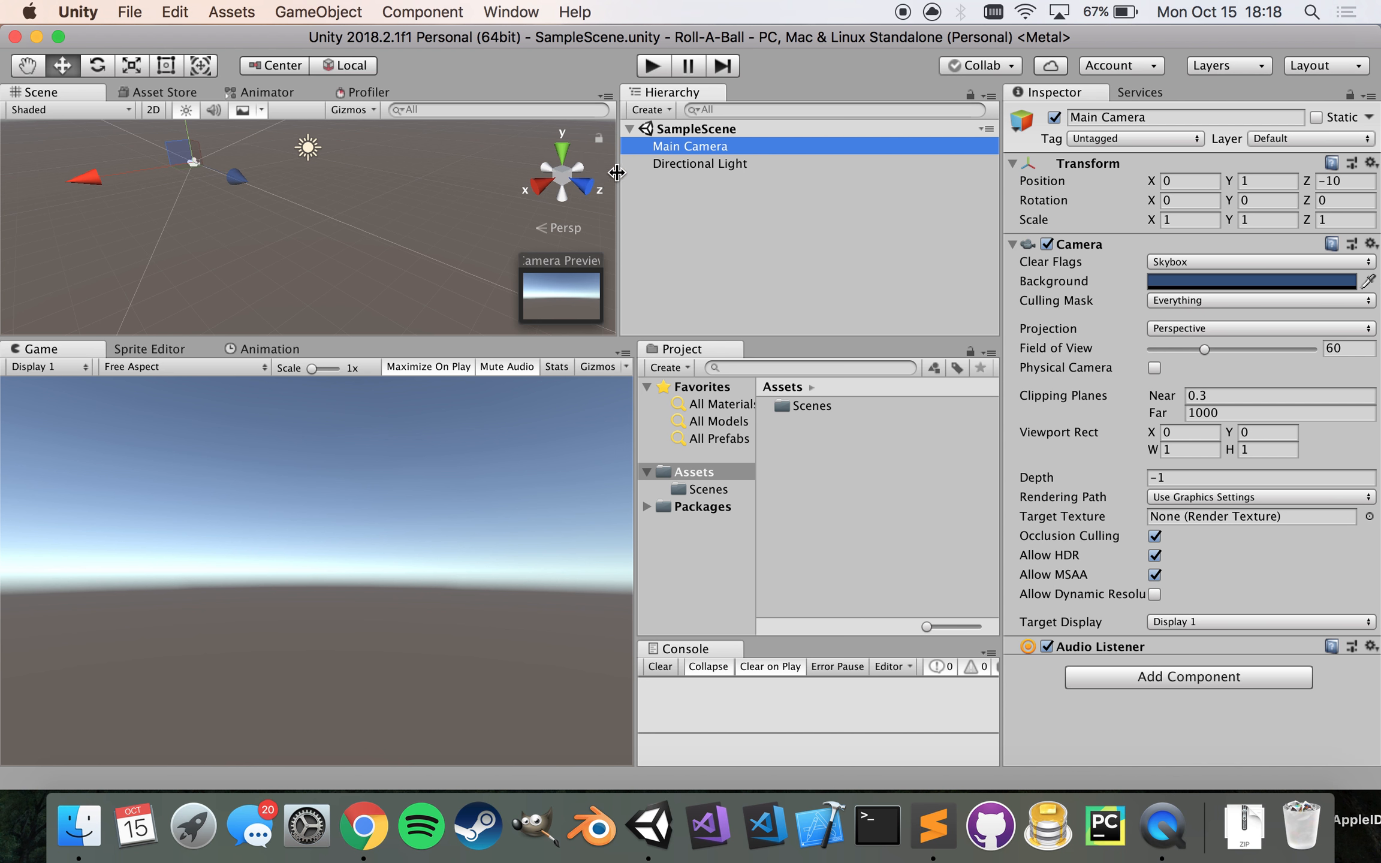
- Widen the Scene view slightly at the expense of the Hierarchy, keeping it docked in its original place
left_click_drag(619, 172, 660, 194)
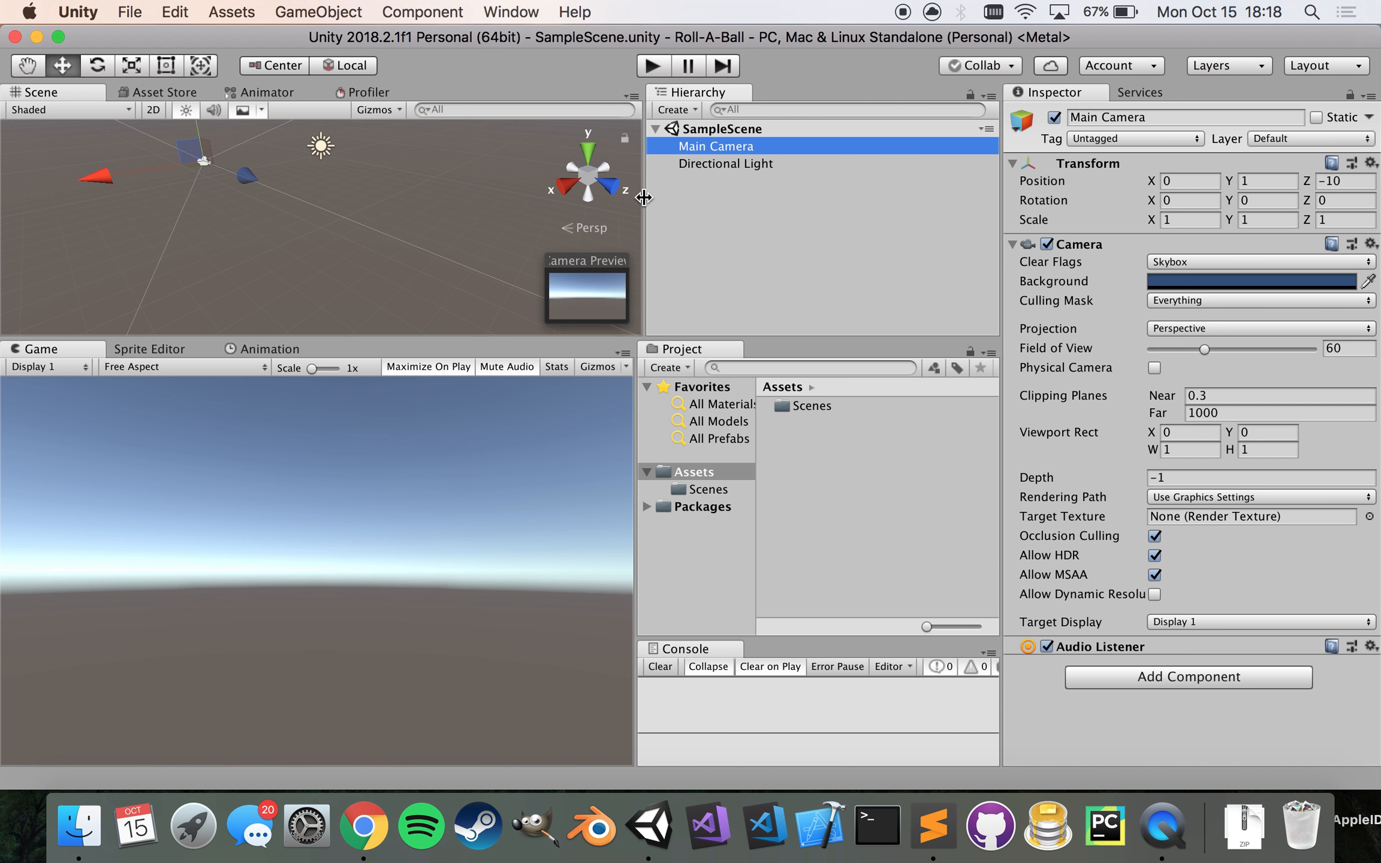
left_click_drag(71, 89, 330, 129)
left_click_drag(116, 142, 42, 100)
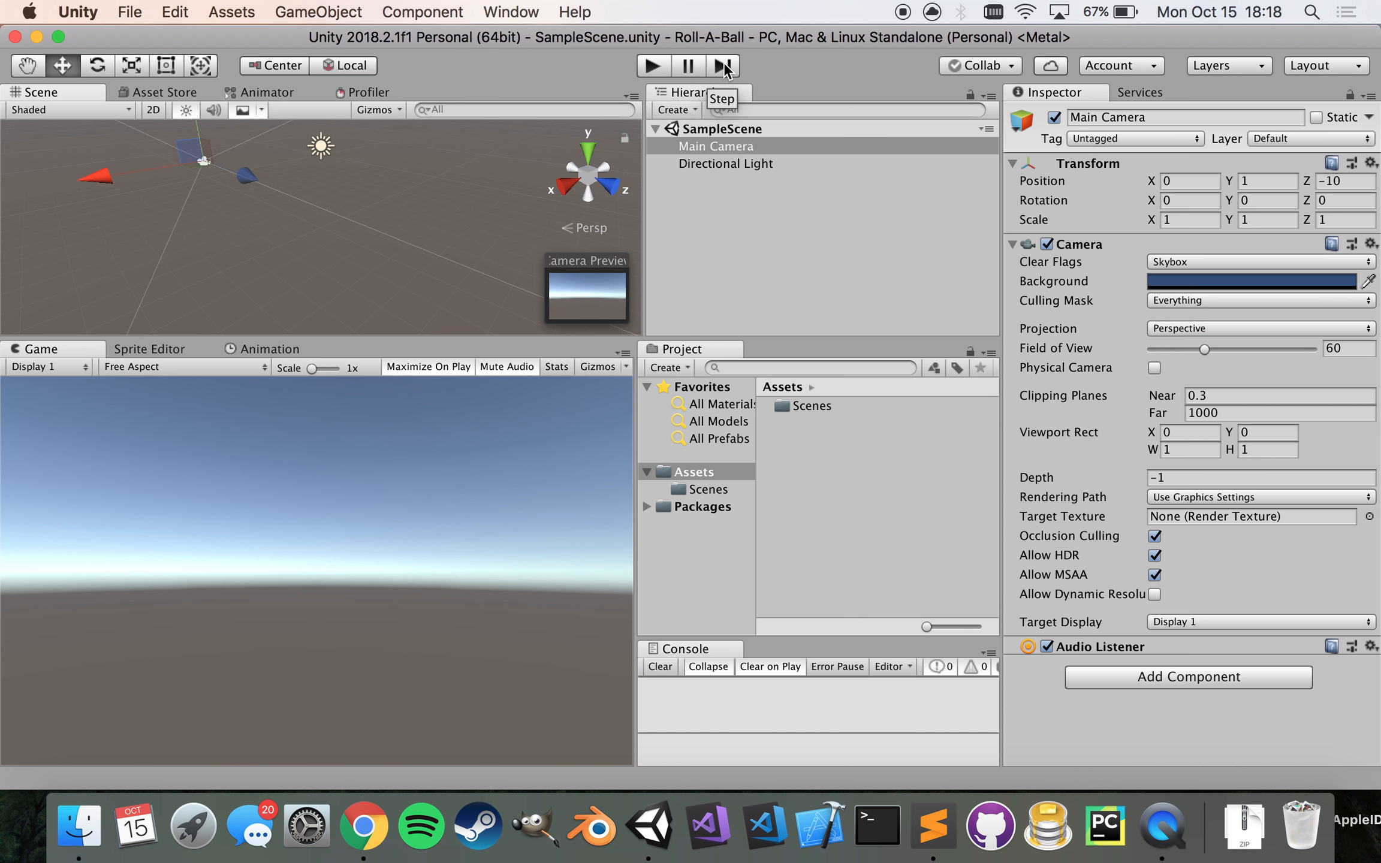
- Run and stop the empty scene, and turn off Maximize On Play for the Game view
left_click(646, 69)
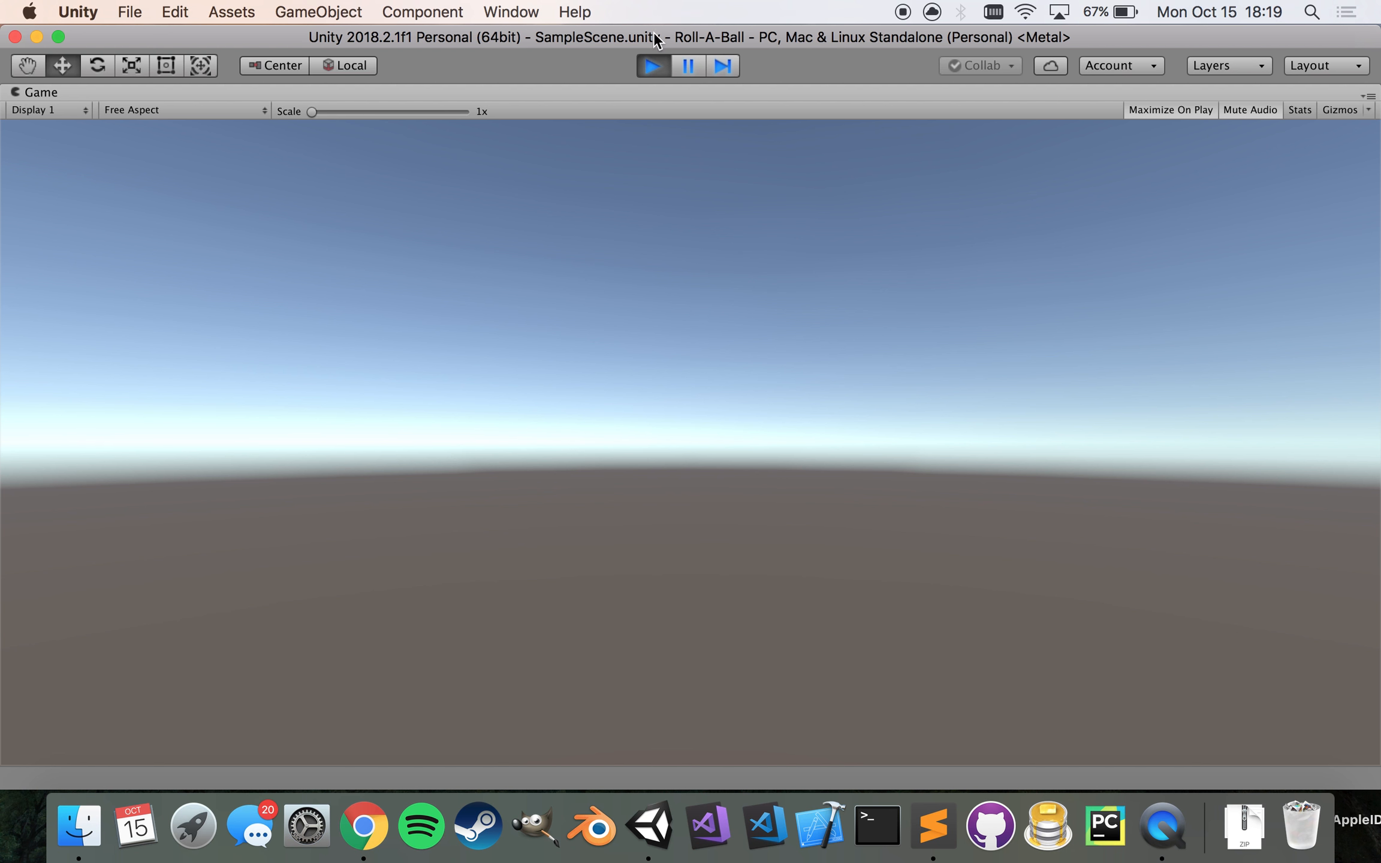
left_click(652, 55)
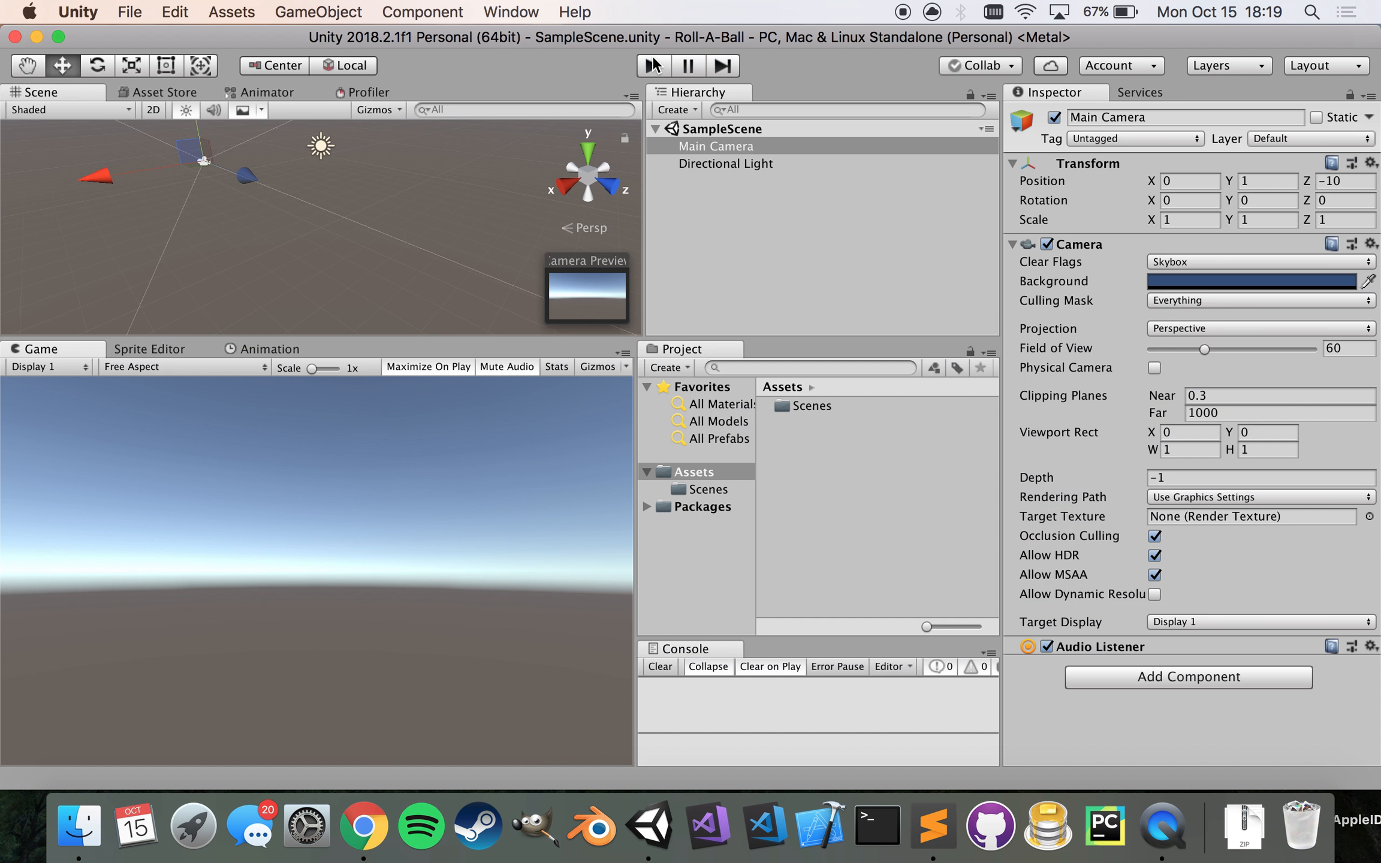
left_click(440, 365)
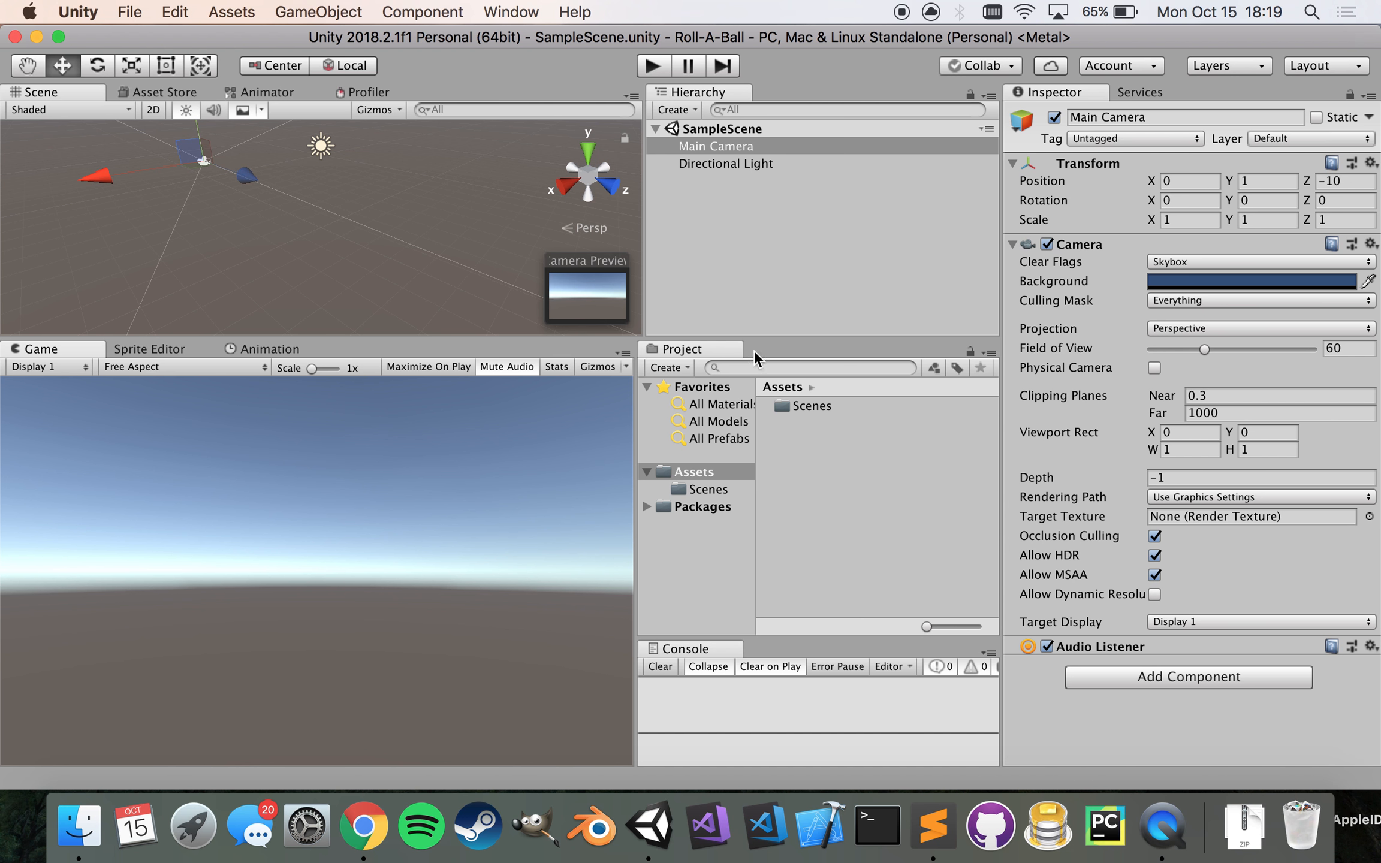
- Add a 3D Plane object to SampleScene
left_click(819, 239)
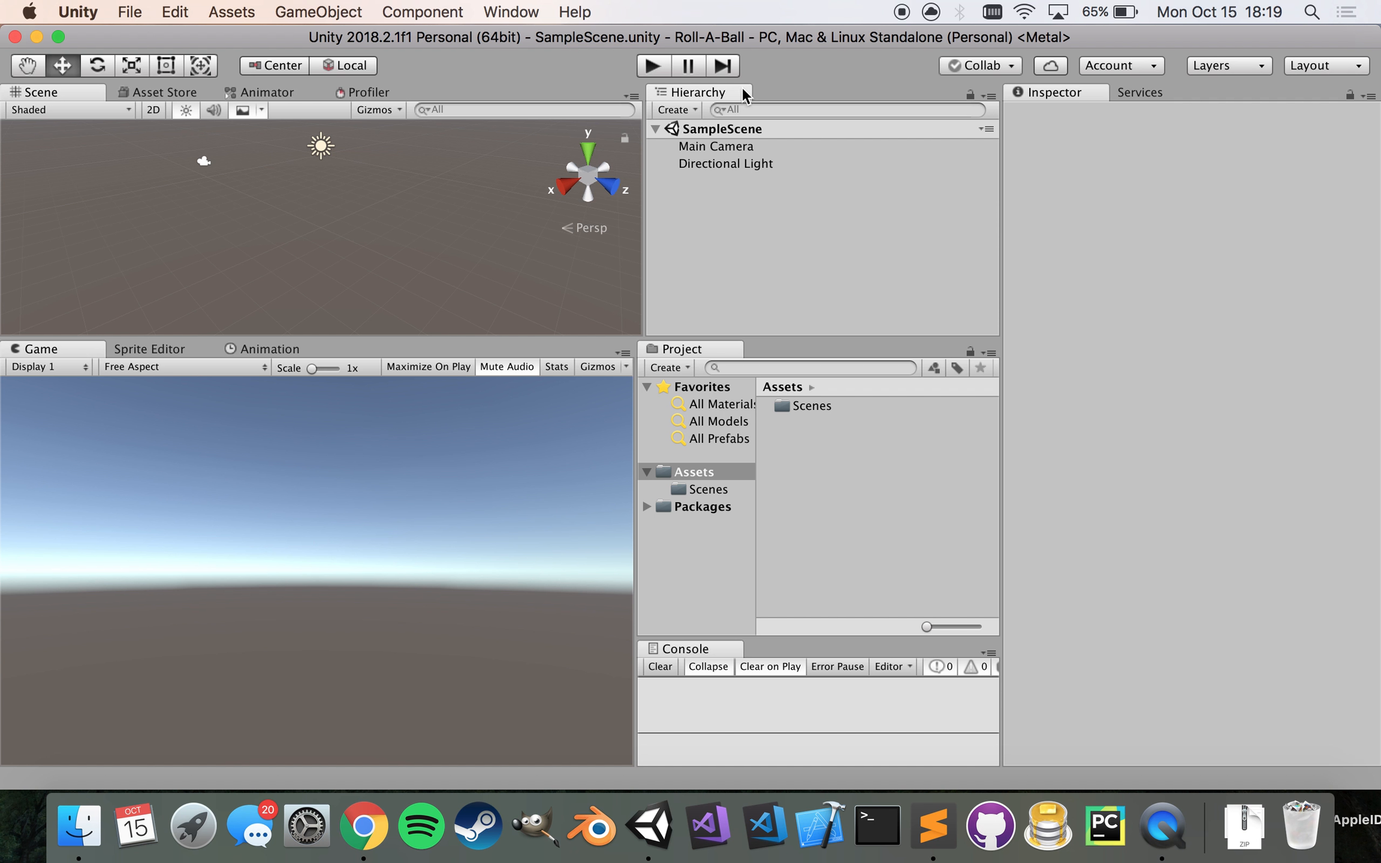
left_click(686, 114)
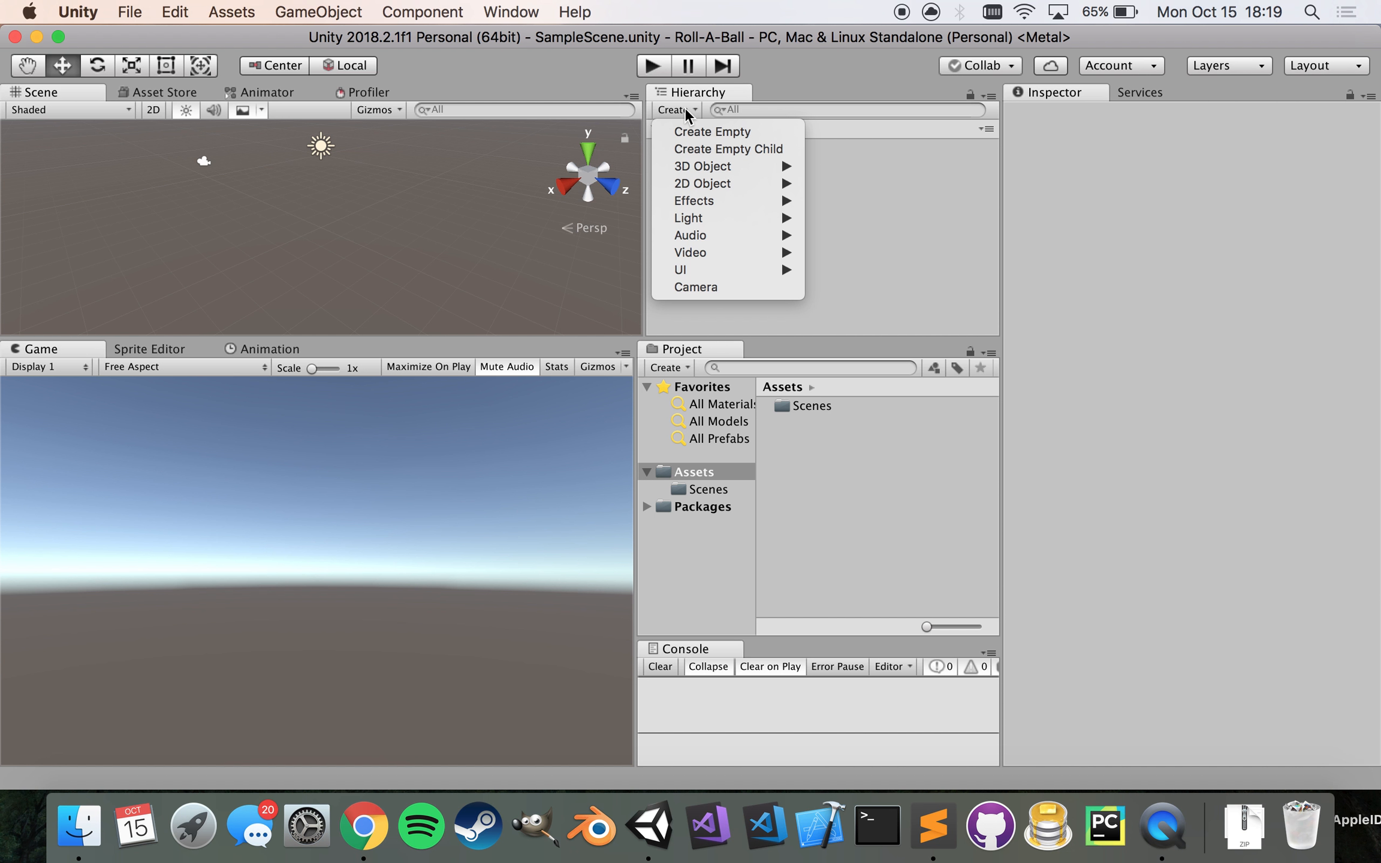
mouse_move(702, 159)
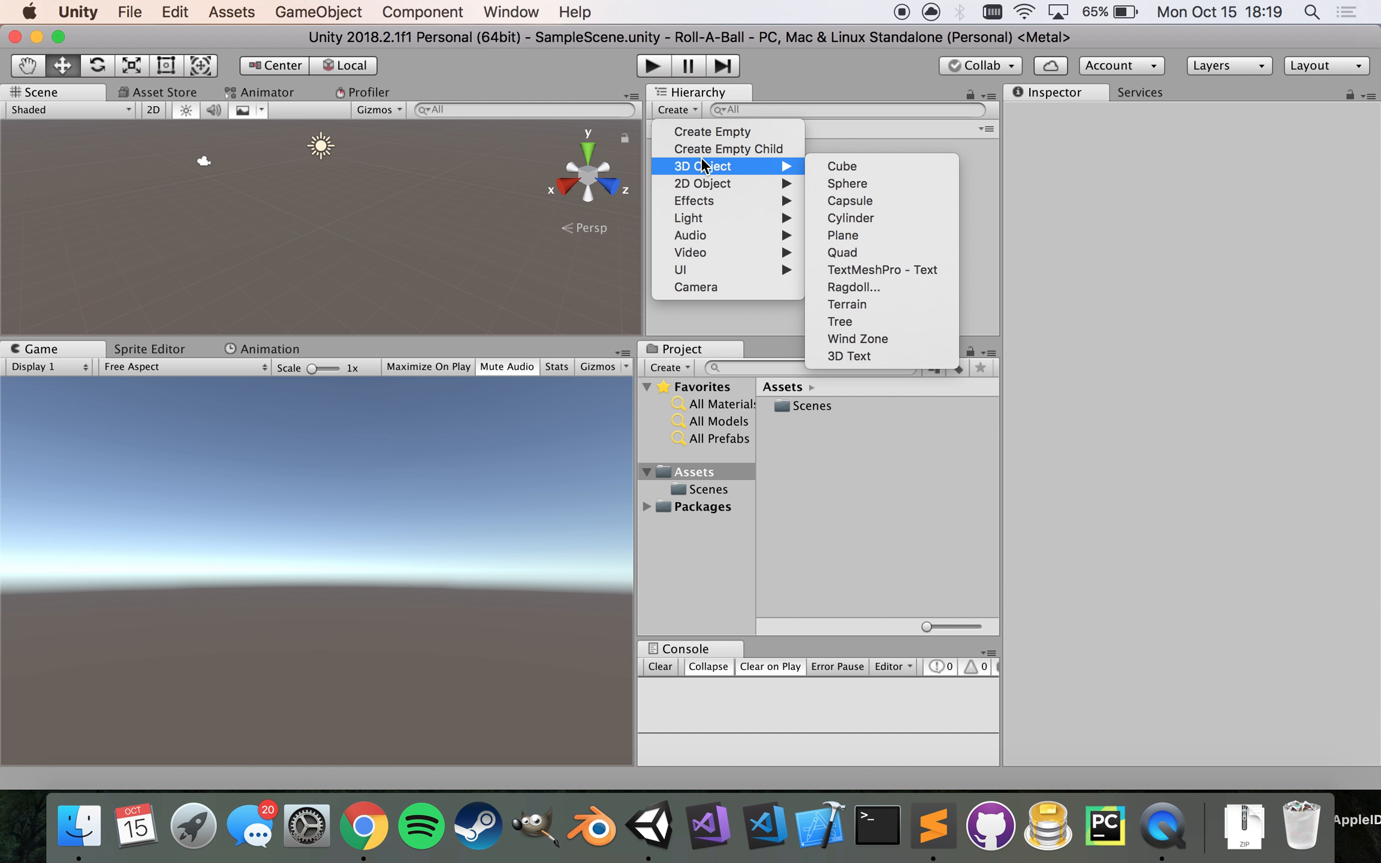
left_click(844, 234)
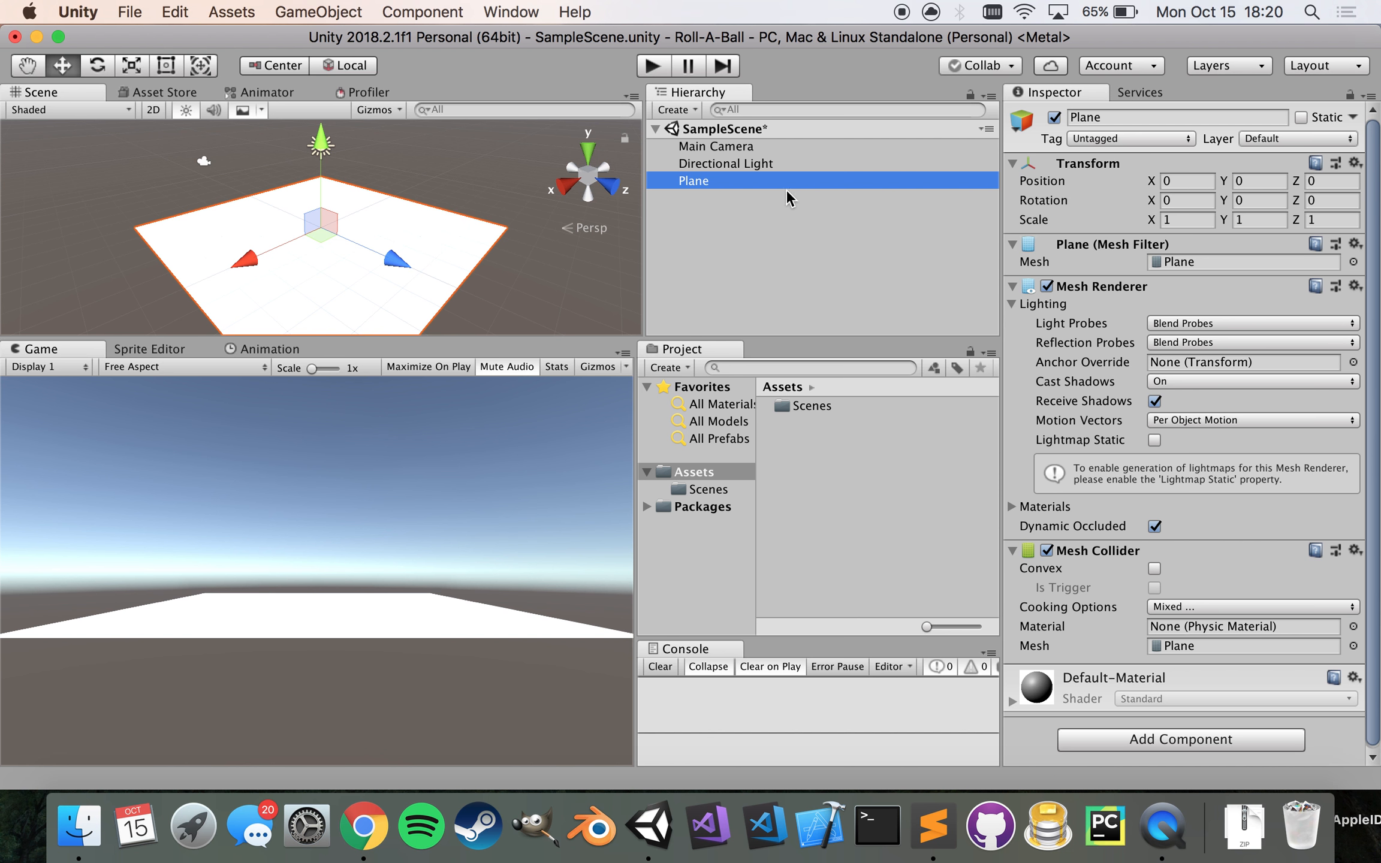
left_click(662, 105)
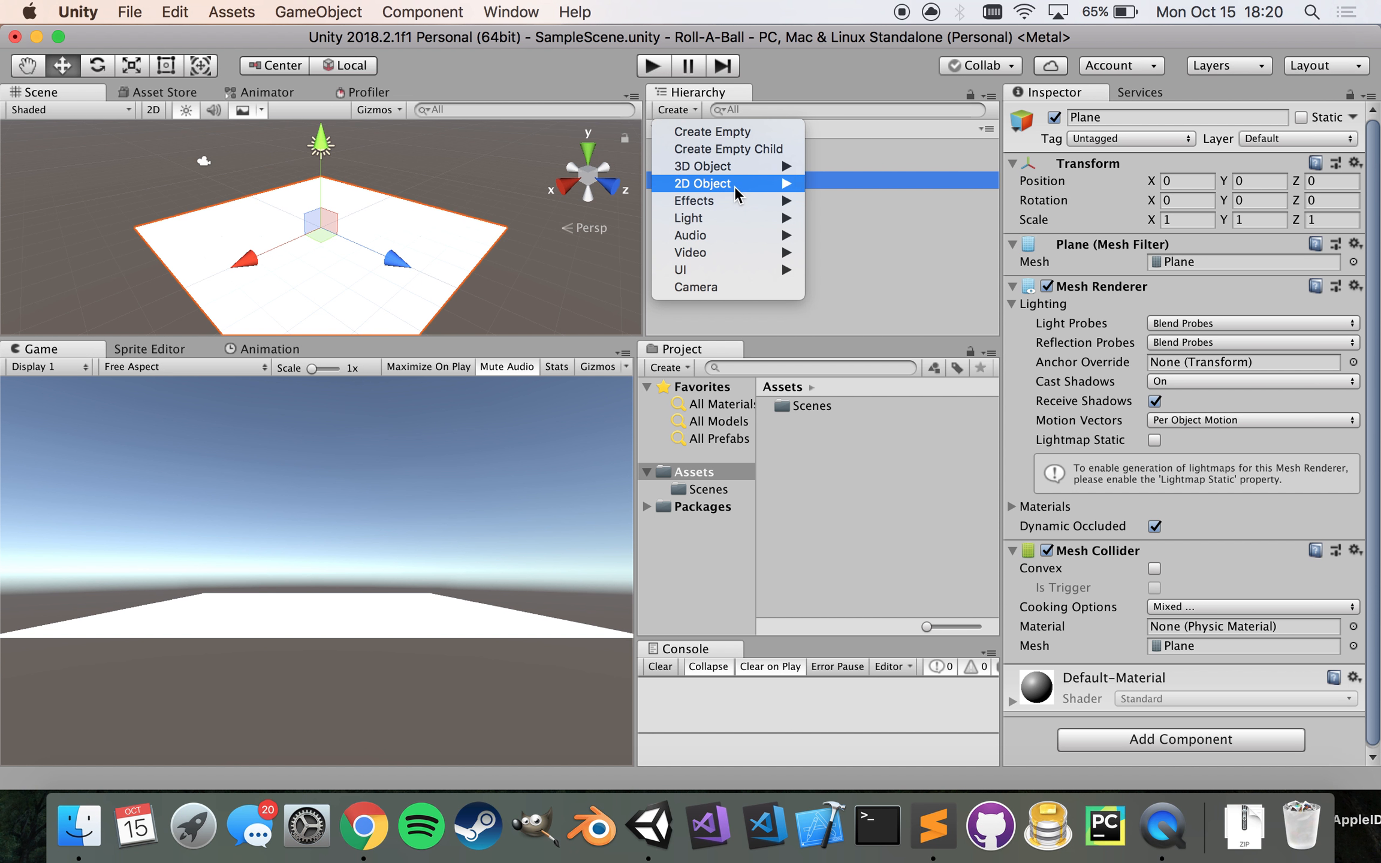
mouse_move(737, 169)
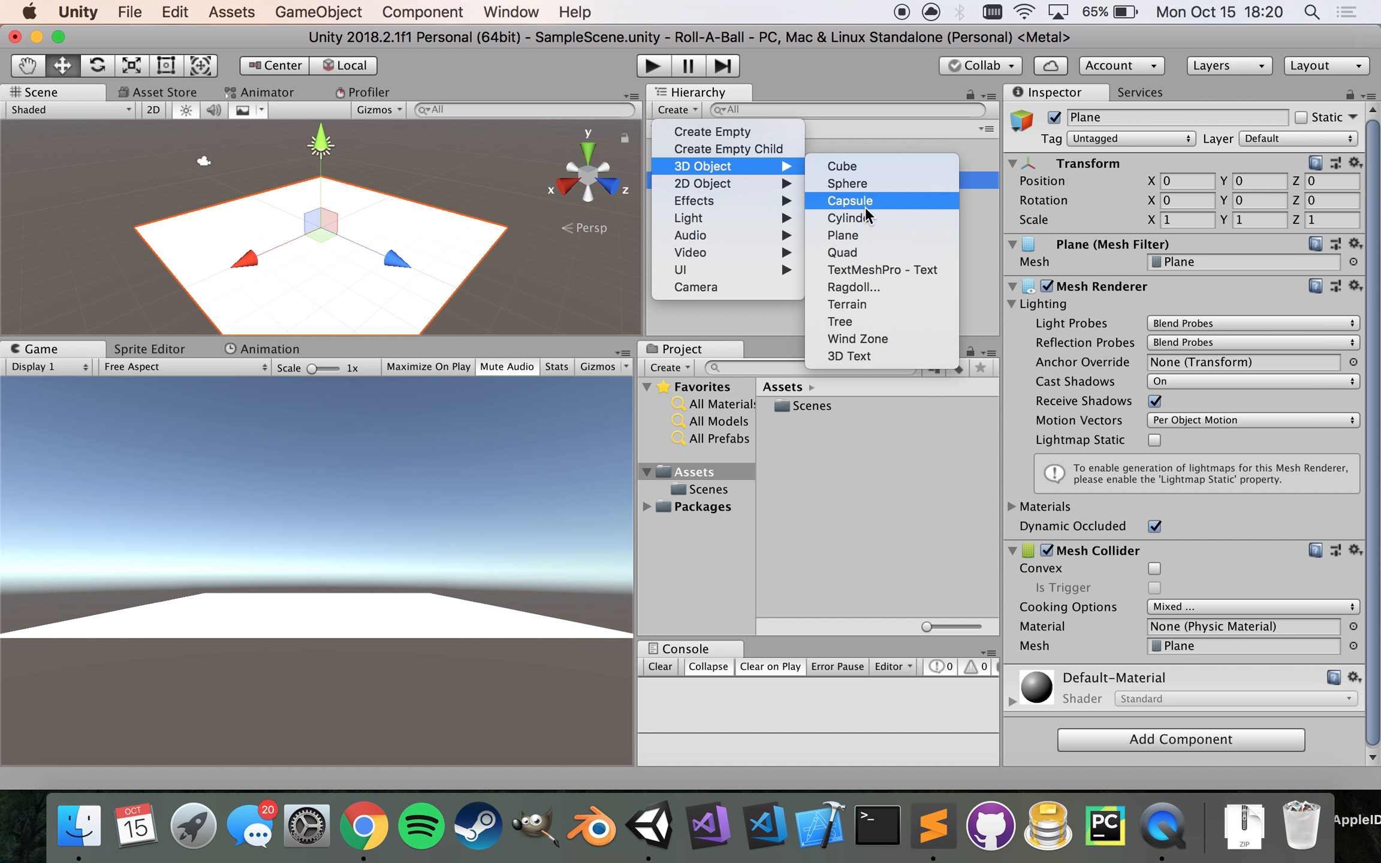
left_click(817, 283)
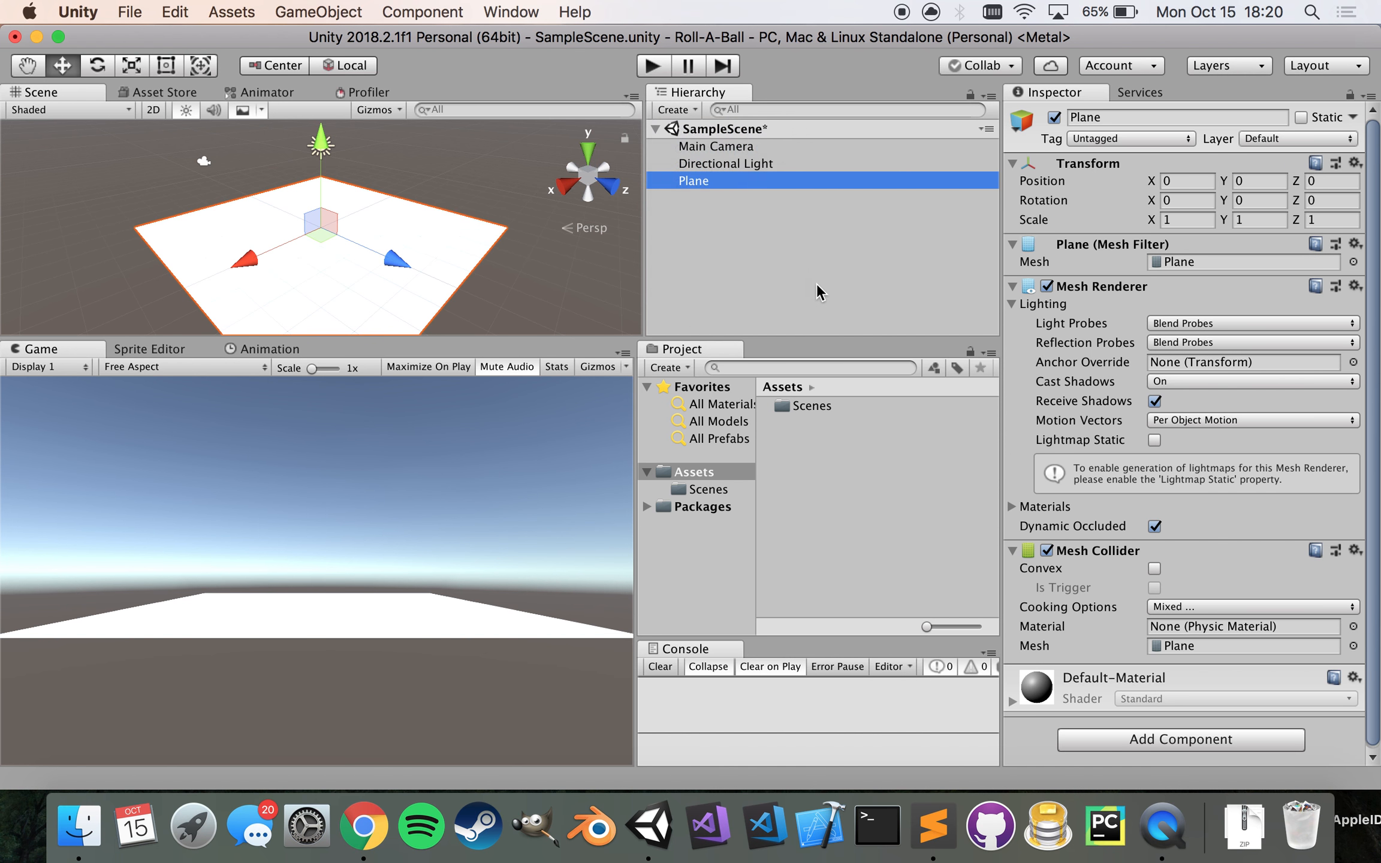
- Examine the plane and the Main Camera in the Scene view, orbiting and zooming around the selected plane
left_click(693, 181)
left_click(703, 209)
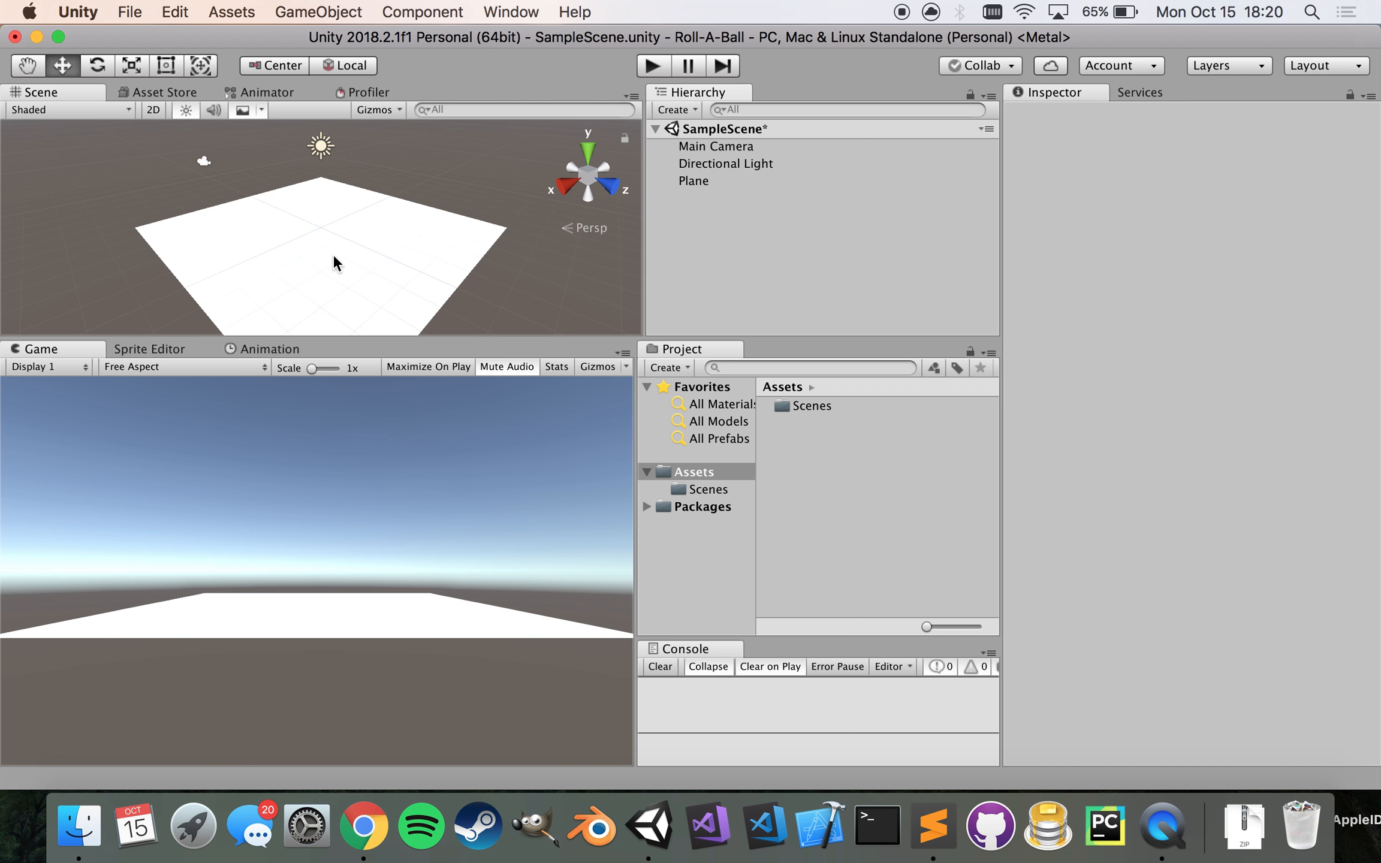
left_click(380, 210)
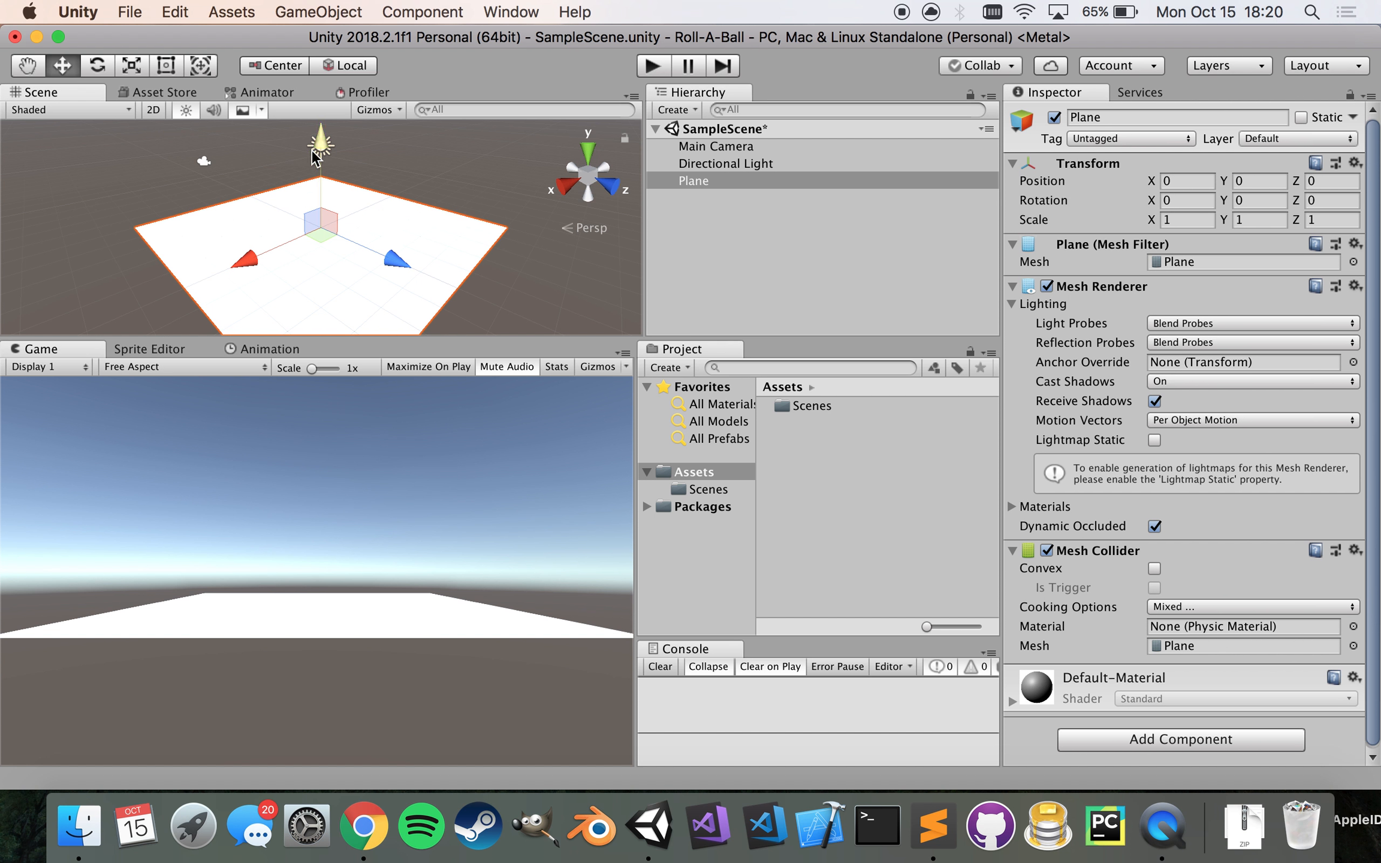
left_click(202, 166)
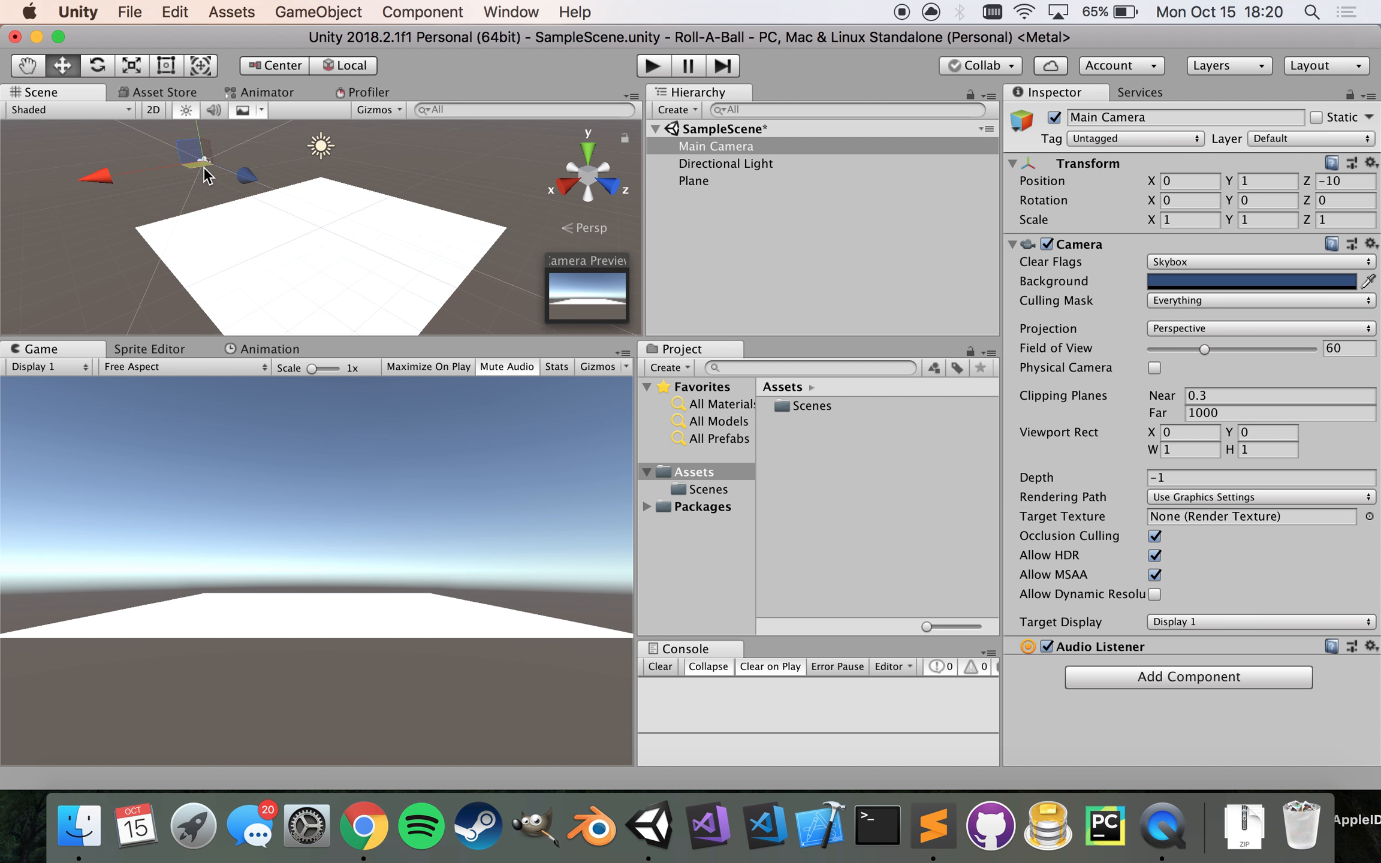
left_click(299, 250)
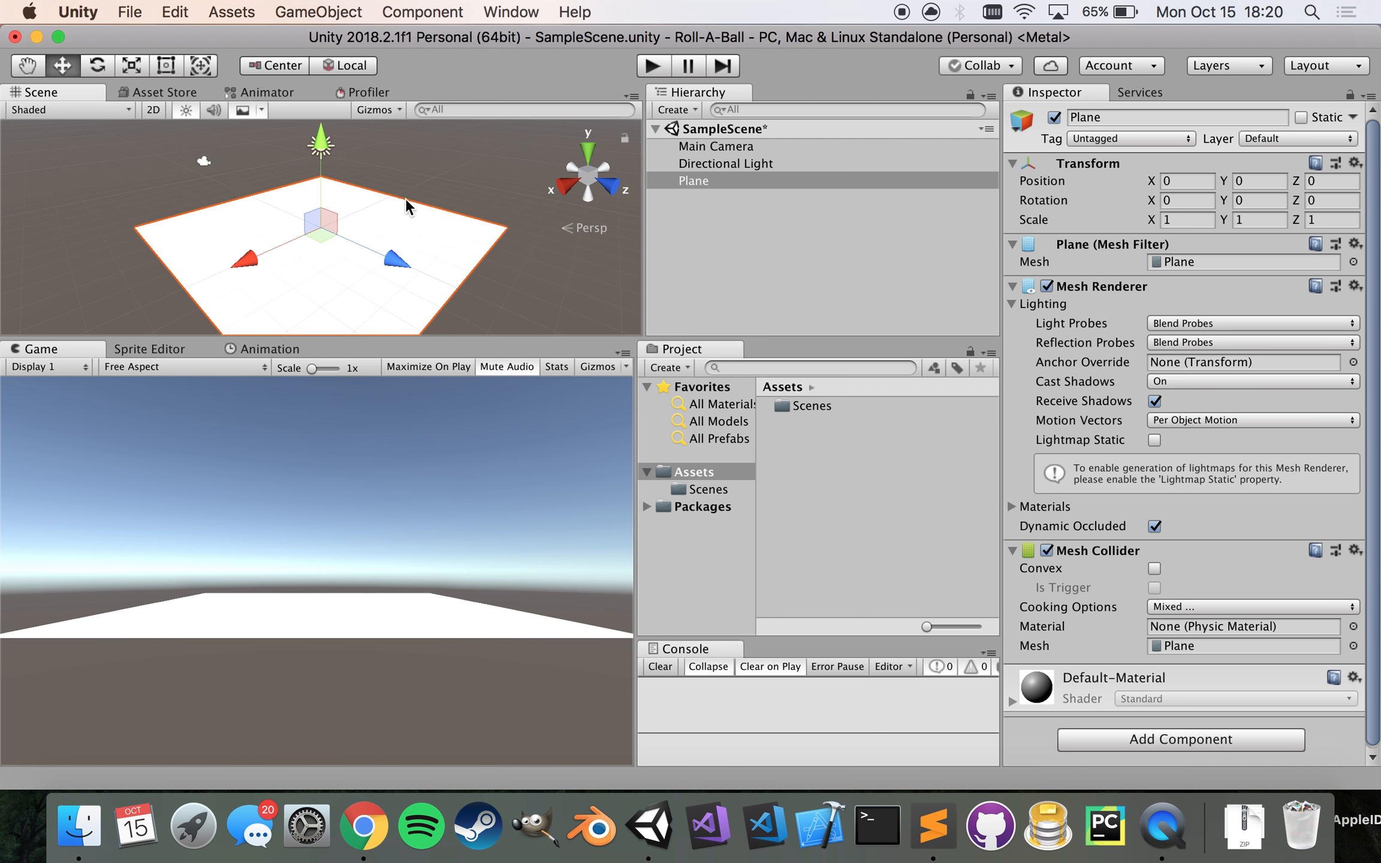
key("alt")
left_click_drag(443, 162, 546, 114, "alt")
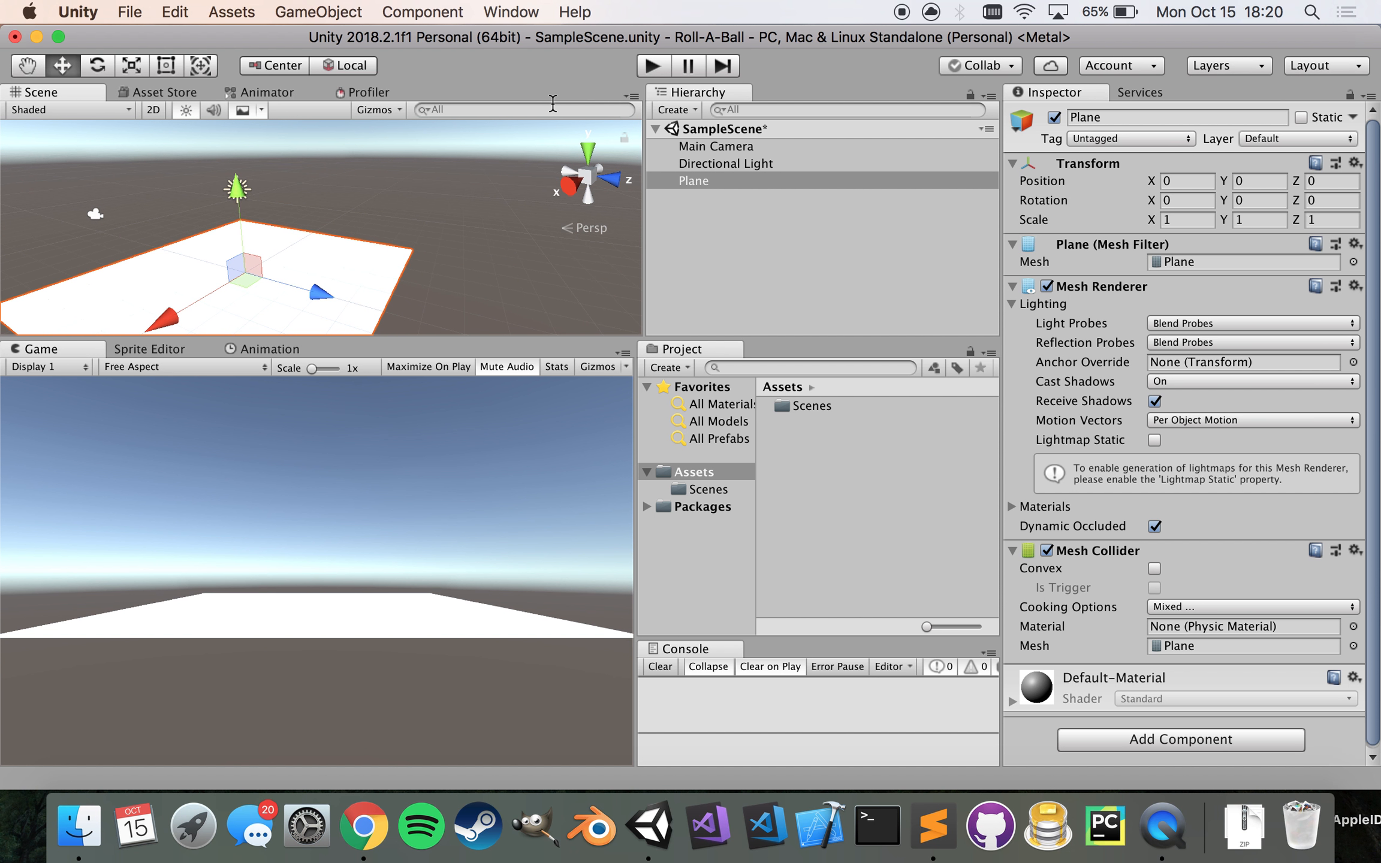
left_click_drag(392, 242, 303, 271, "alt")
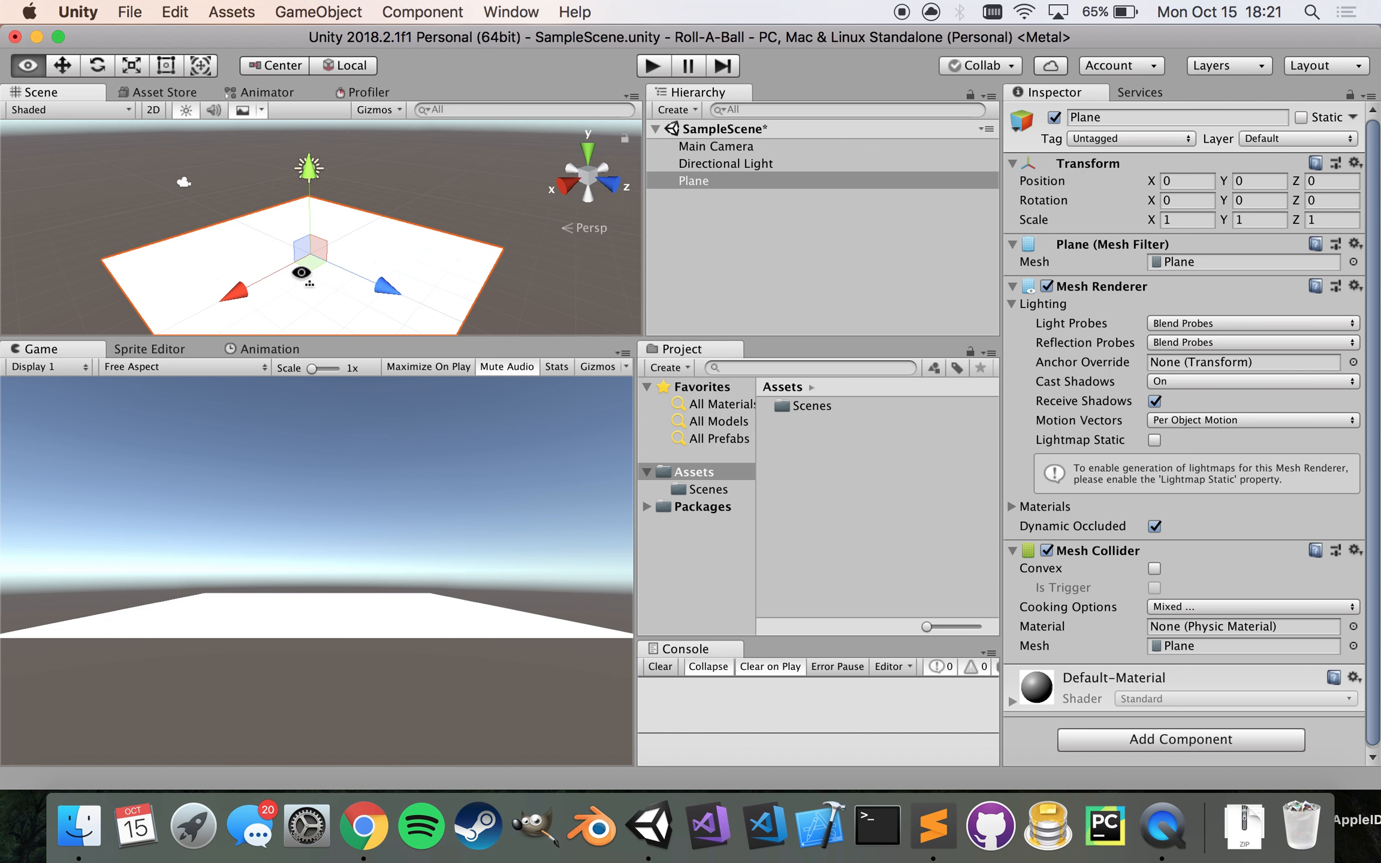
scroll(304, 271, "up", 5)
scroll(303, 271, "down", 5)
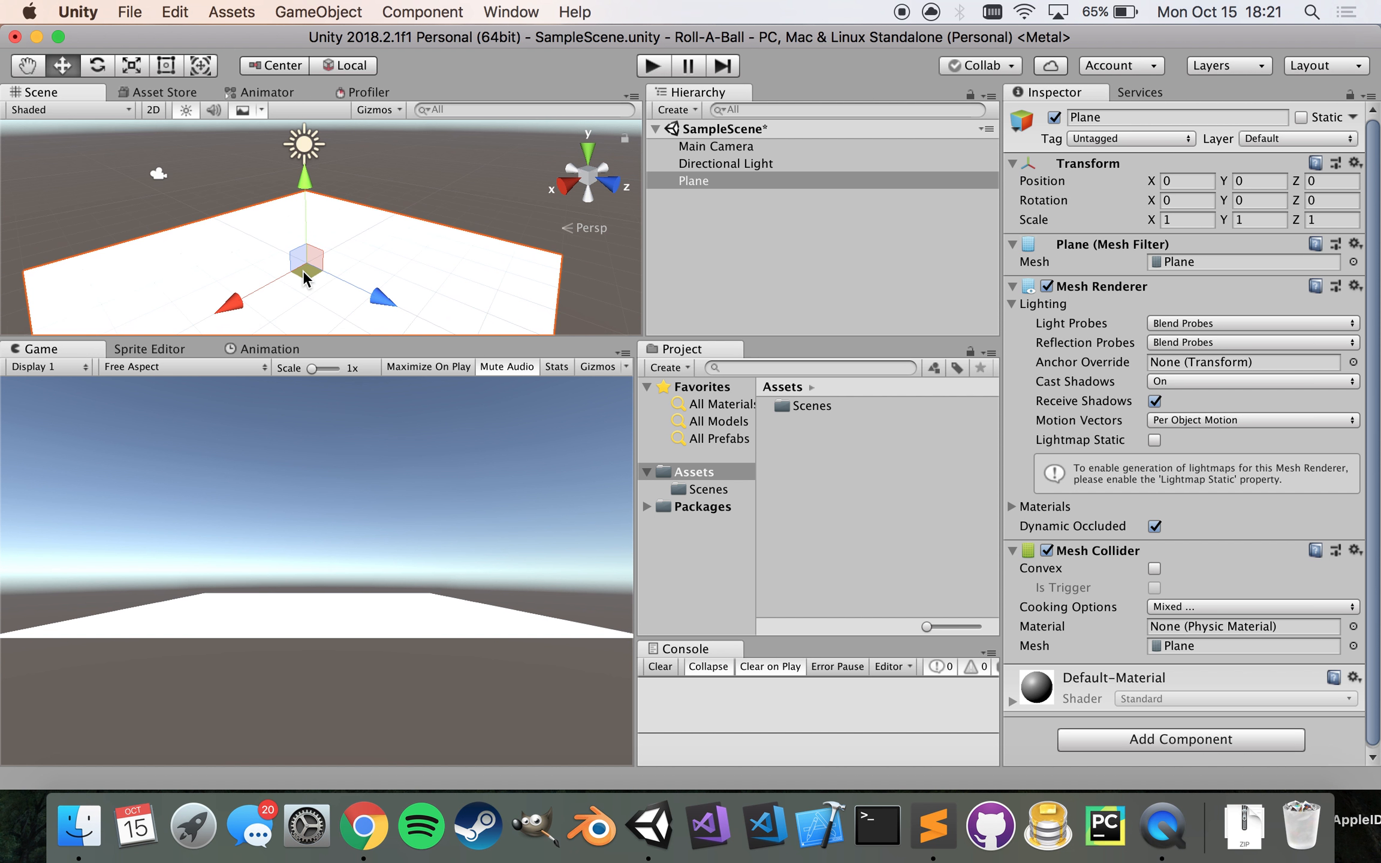
- Zoom the Scene view in and out around the plane and pan it with the Hand tool
scroll(303, 271, "up", 2)
scroll(304, 270, "down", 2)
scroll(303, 271, "up", 3)
scroll(303, 271, "down", 3)
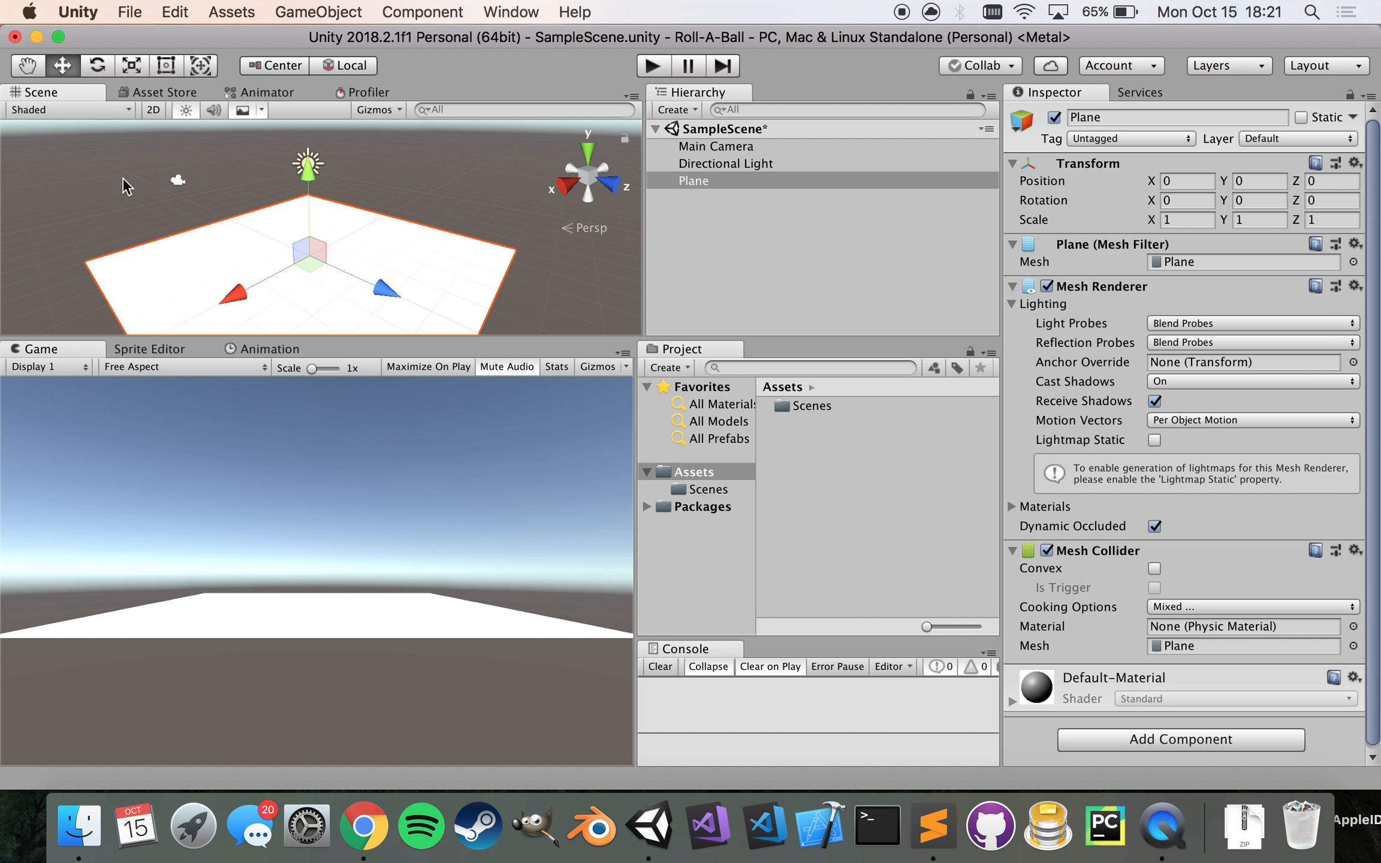
left_click(29, 67)
left_click_drag(354, 241, 318, 239)
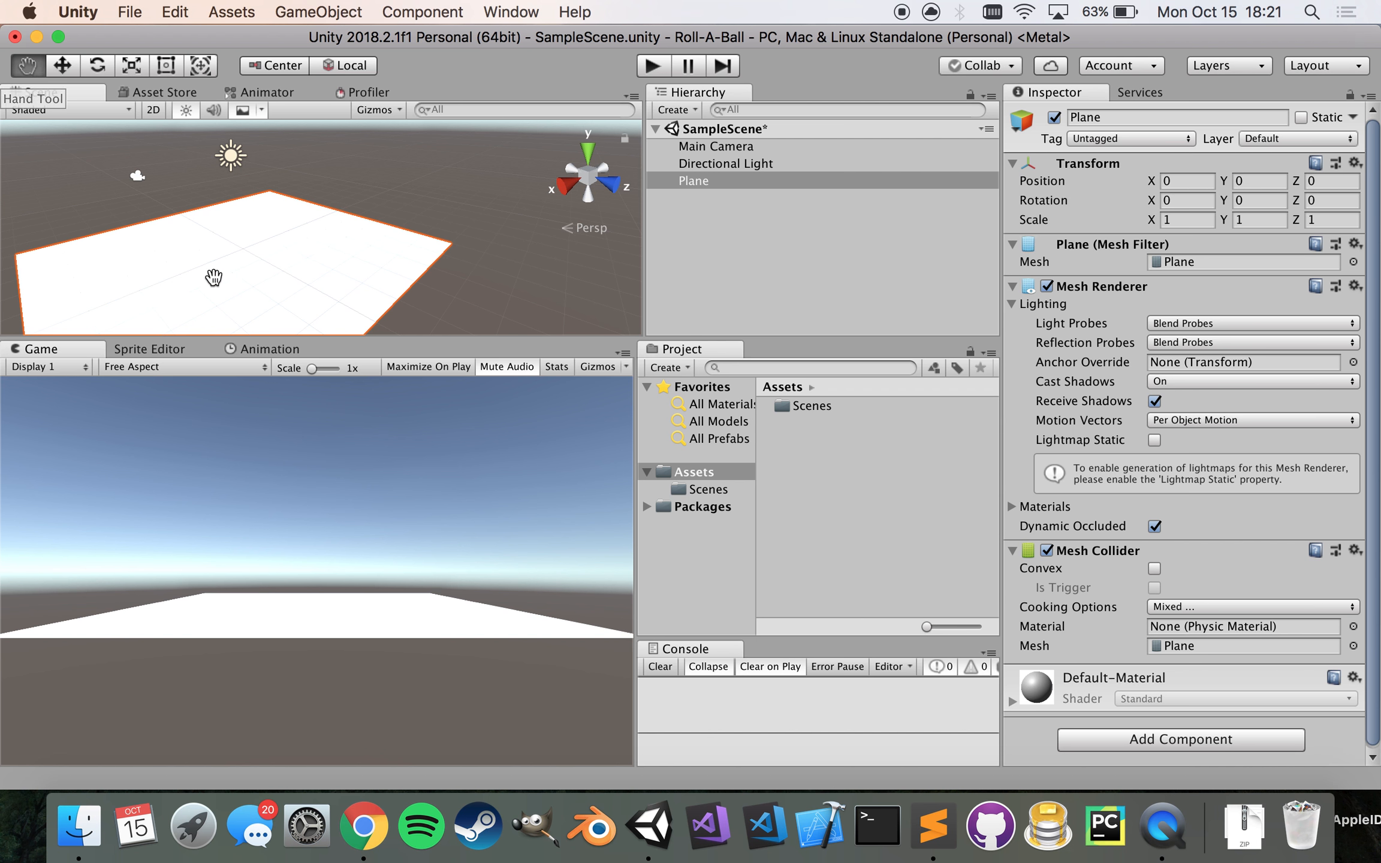
left_click_drag(204, 268, 188, 245)
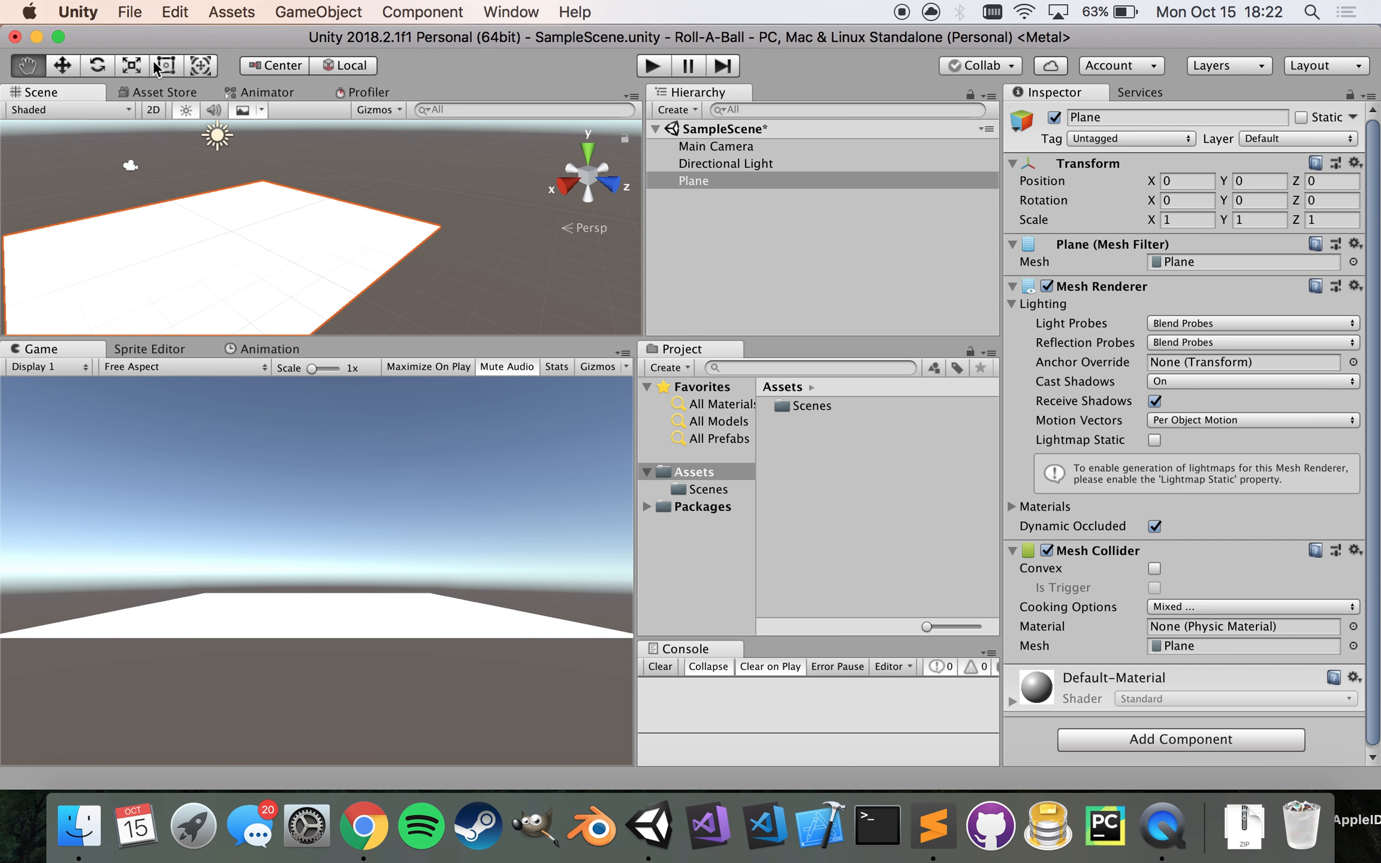
- Cycle through the Hand, Move, Rotate, Scale, Rect and combined Transform tools on the plane, ending with the Move tool
key("2")
key("2")
key("w")
key("q")
key("w")
key("e")
key("r")
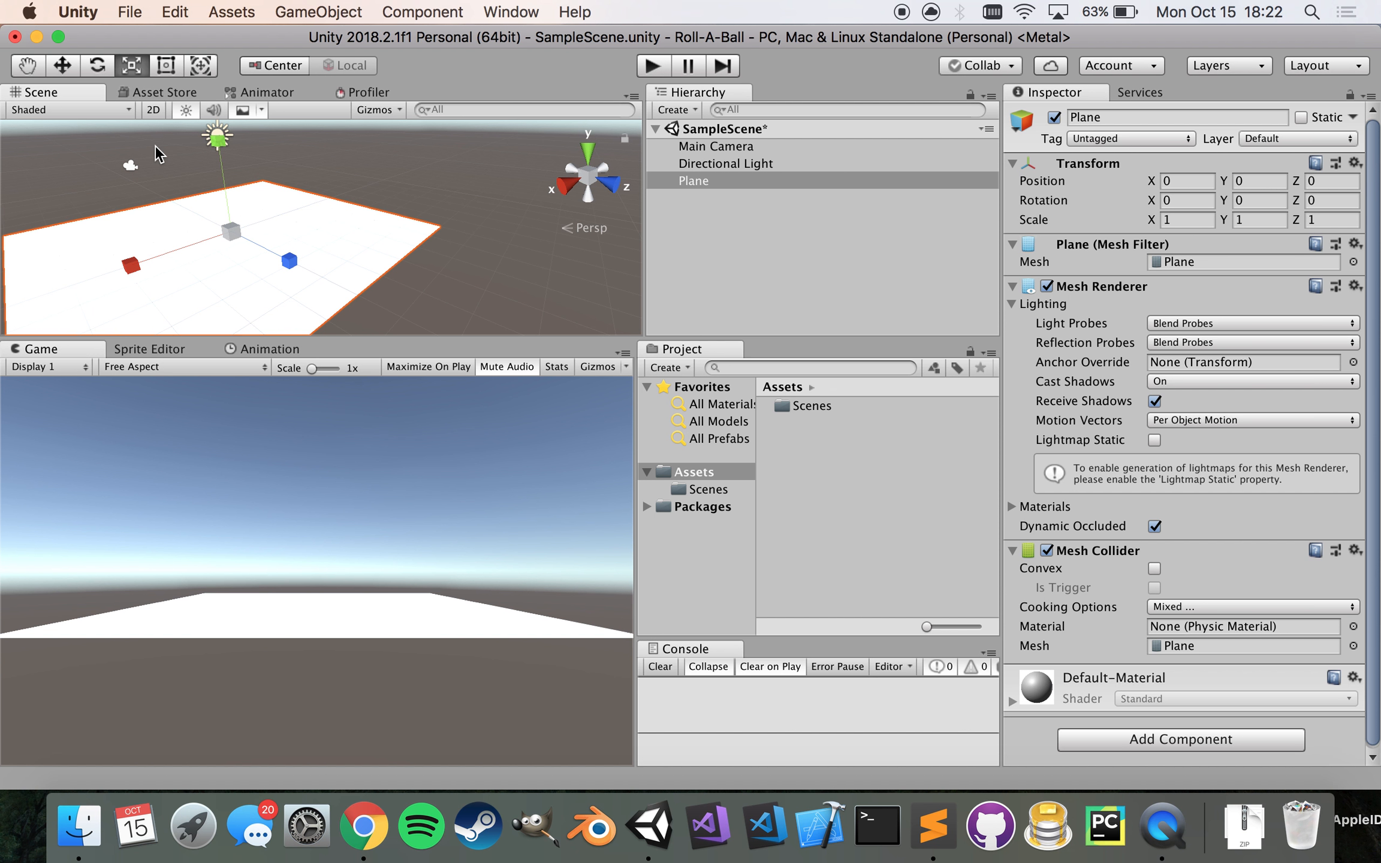
key("t")
key("y")
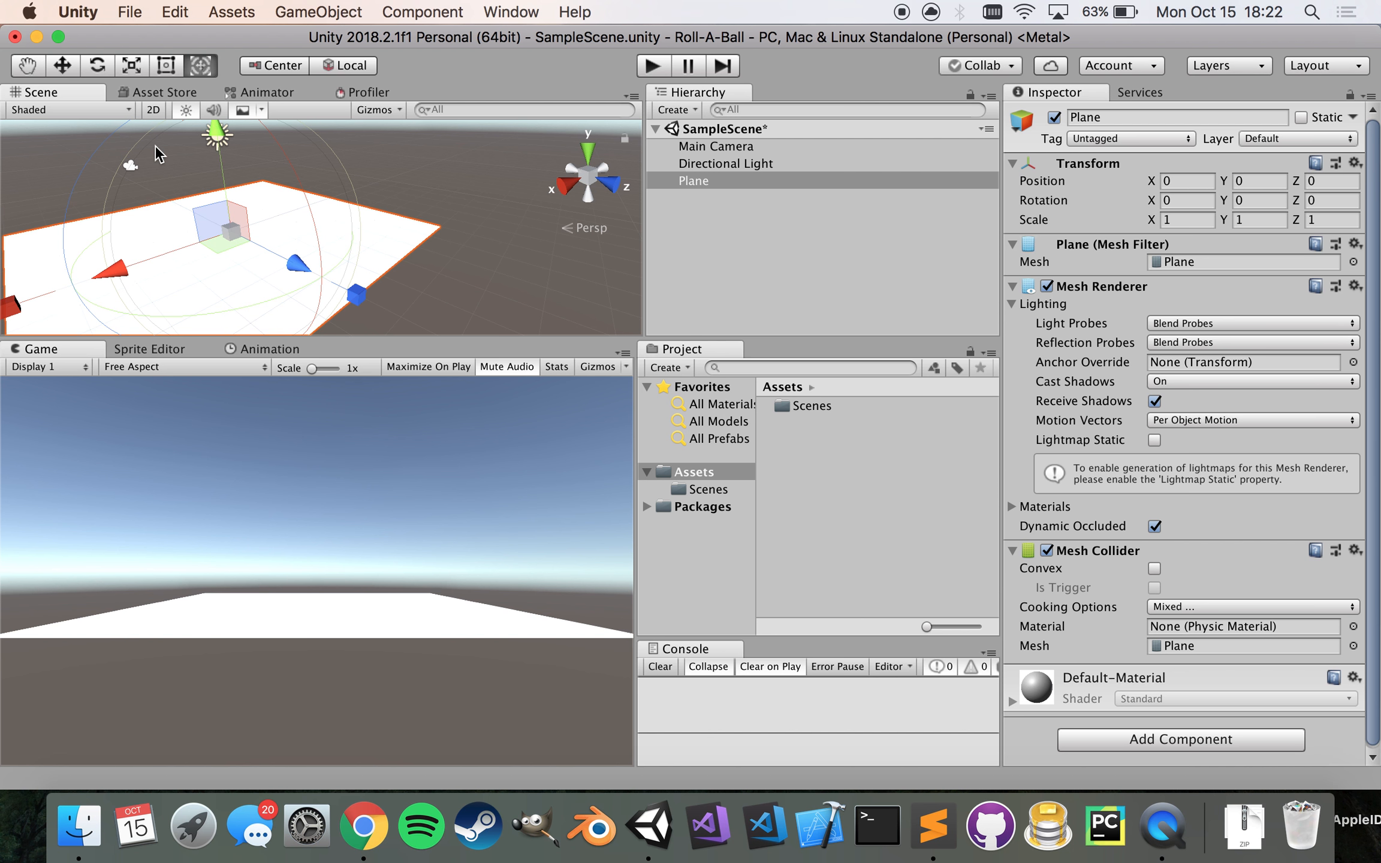
key("q")
key("w")
key("e")
key("r")
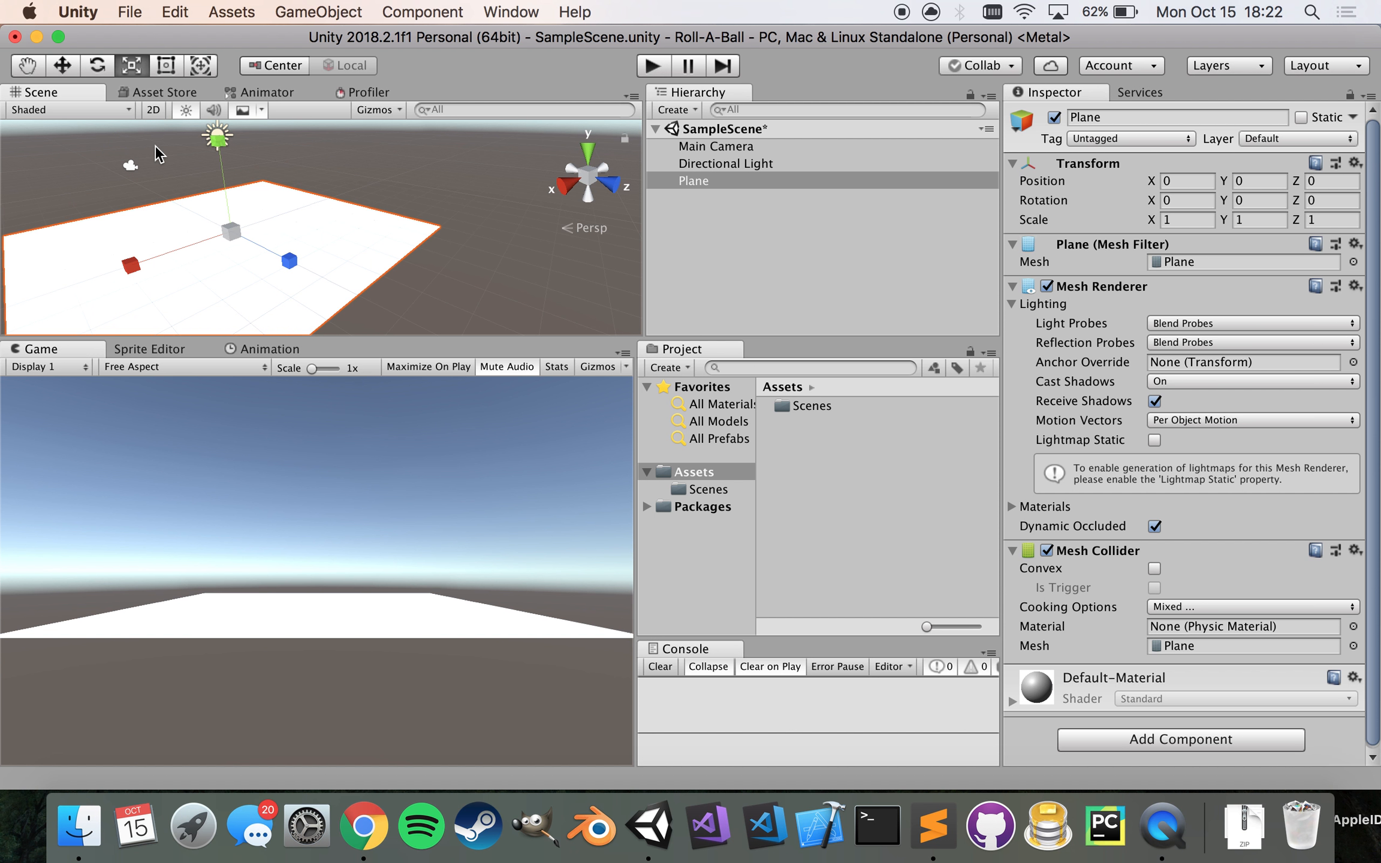
key("w")
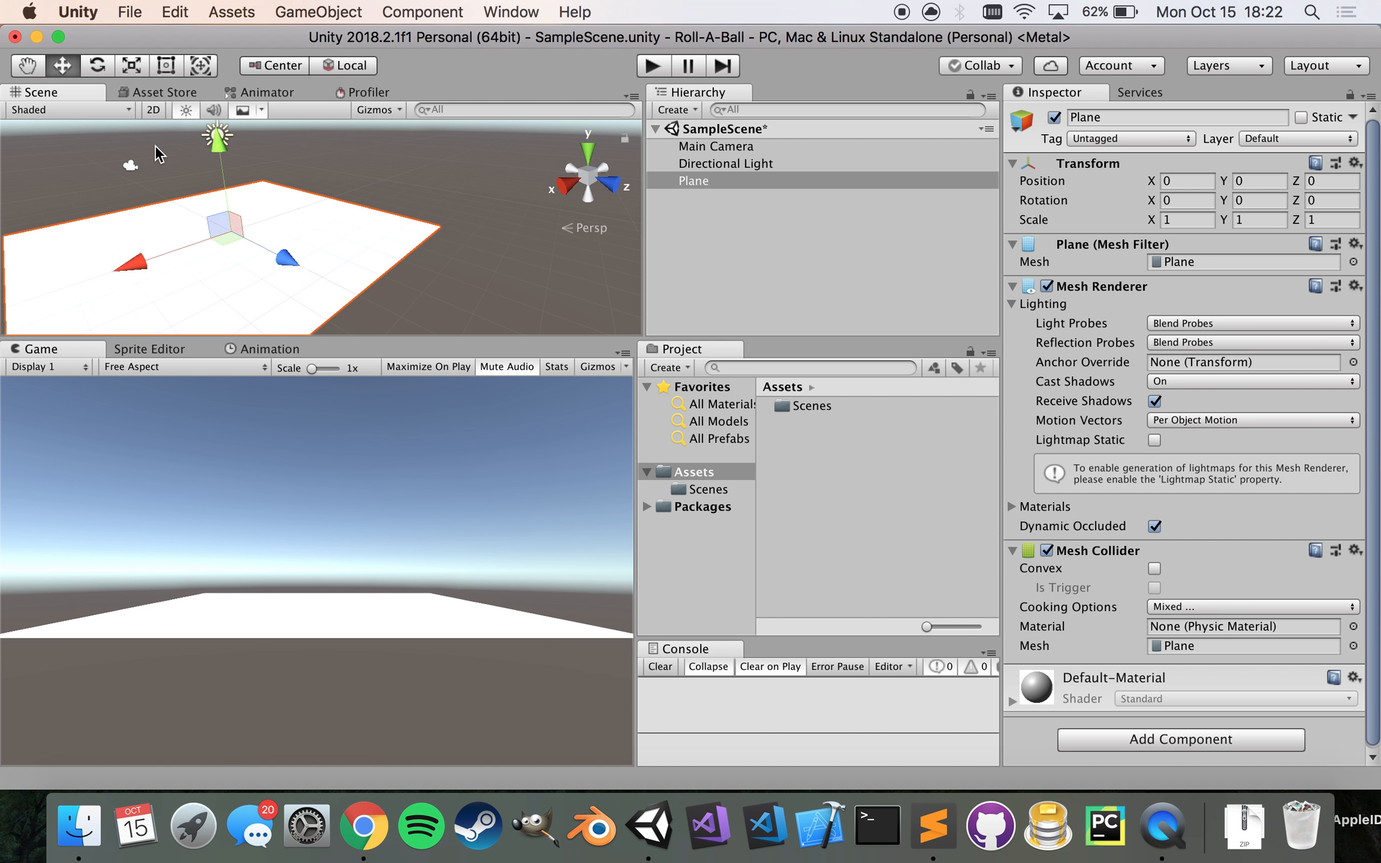
key("q")
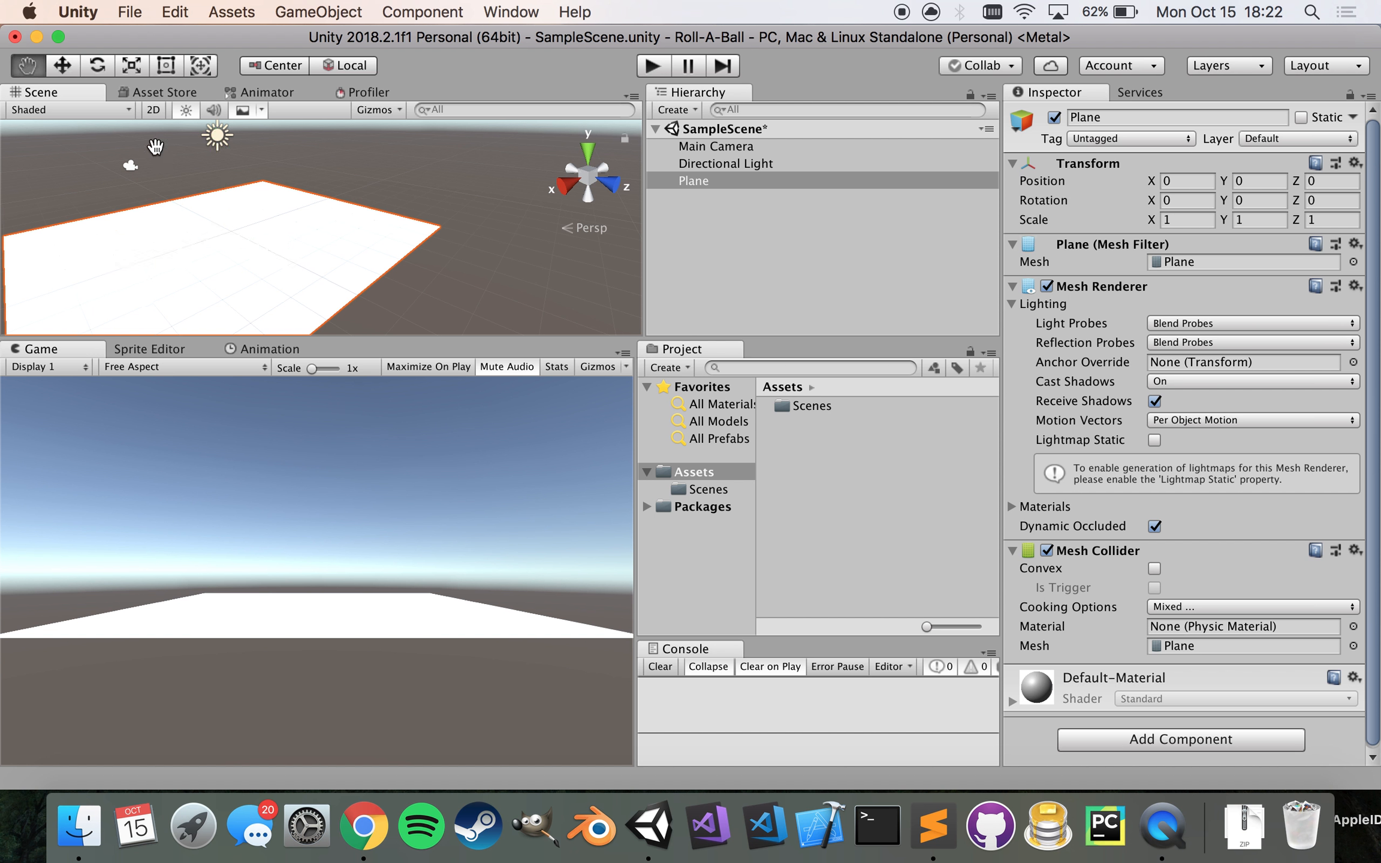
key("w")
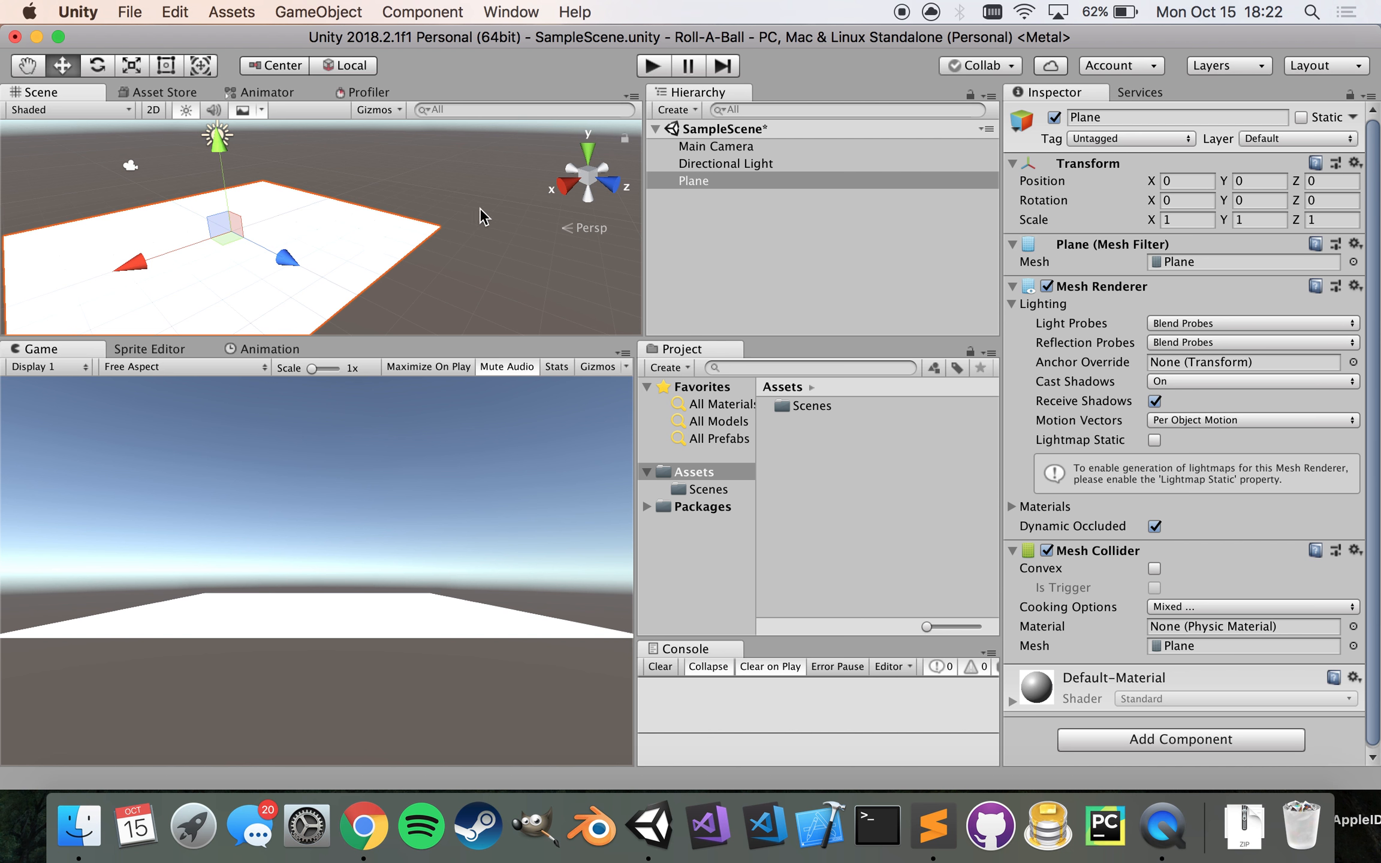
- Orbit the Scene view around the plane, frame the selected plane in the view, and zoom in on it
left_click_drag(479, 208, 334, 239, "alt")
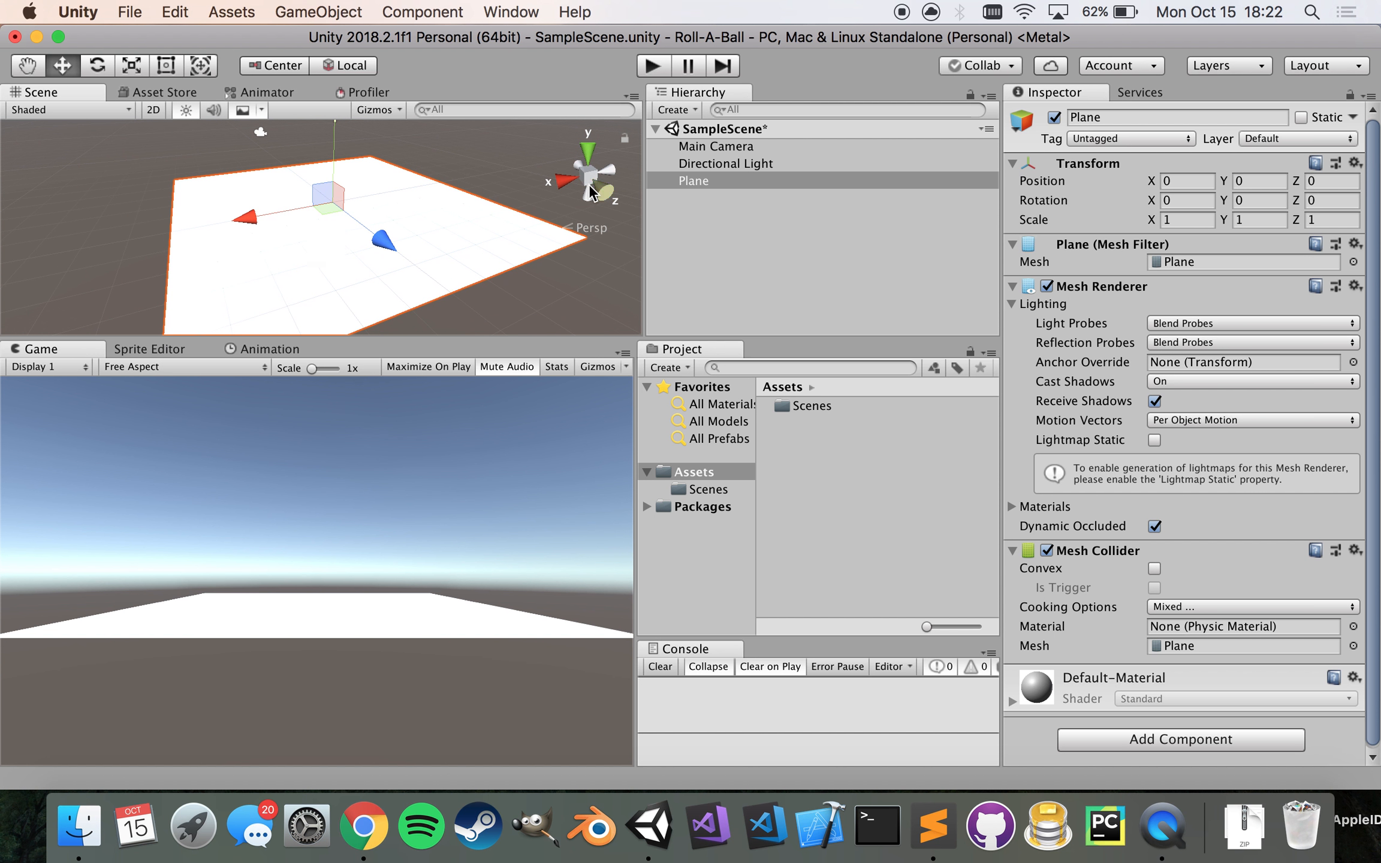
left_click_drag(435, 227, 602, 142, "alt")
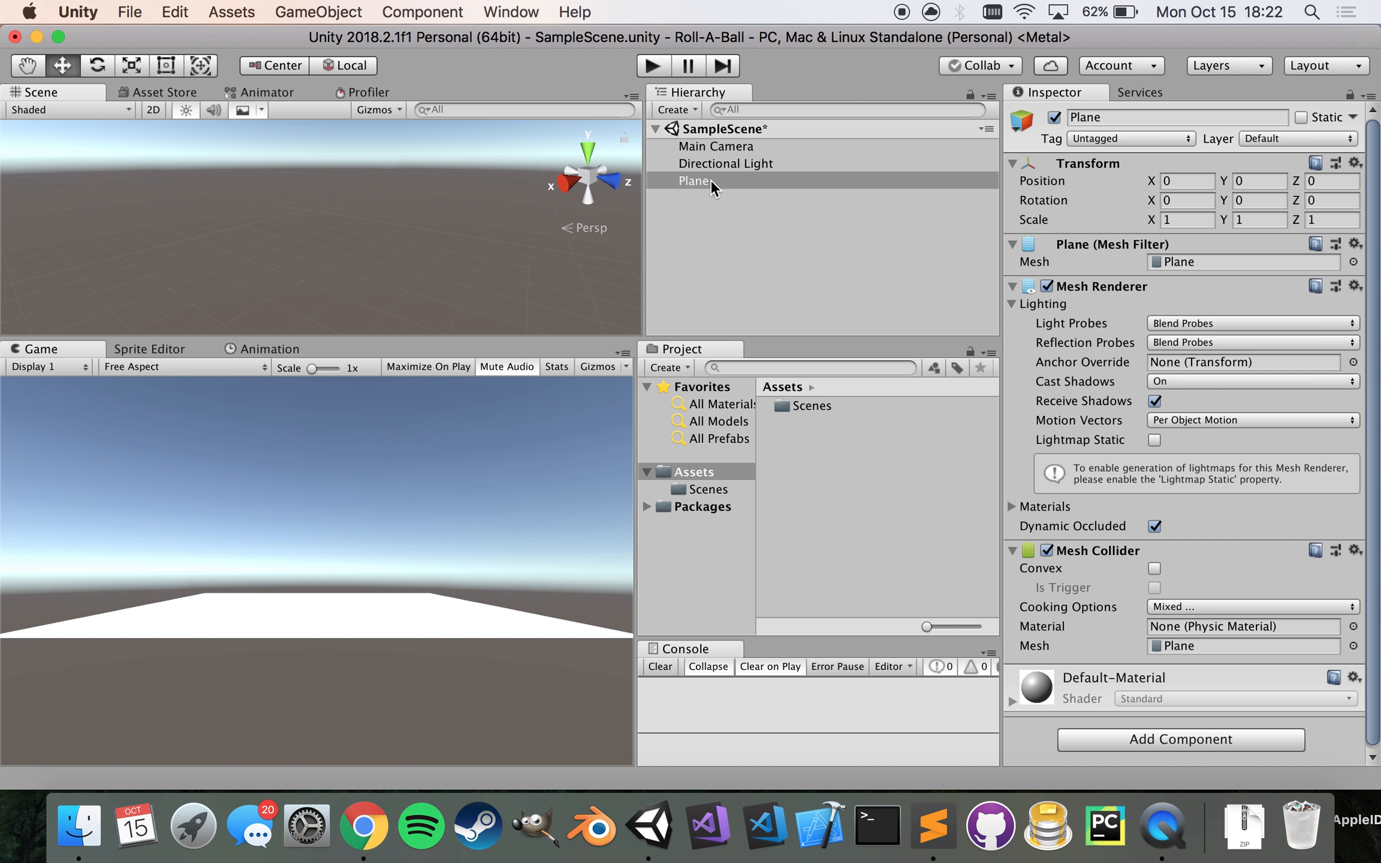
left_click(695, 181)
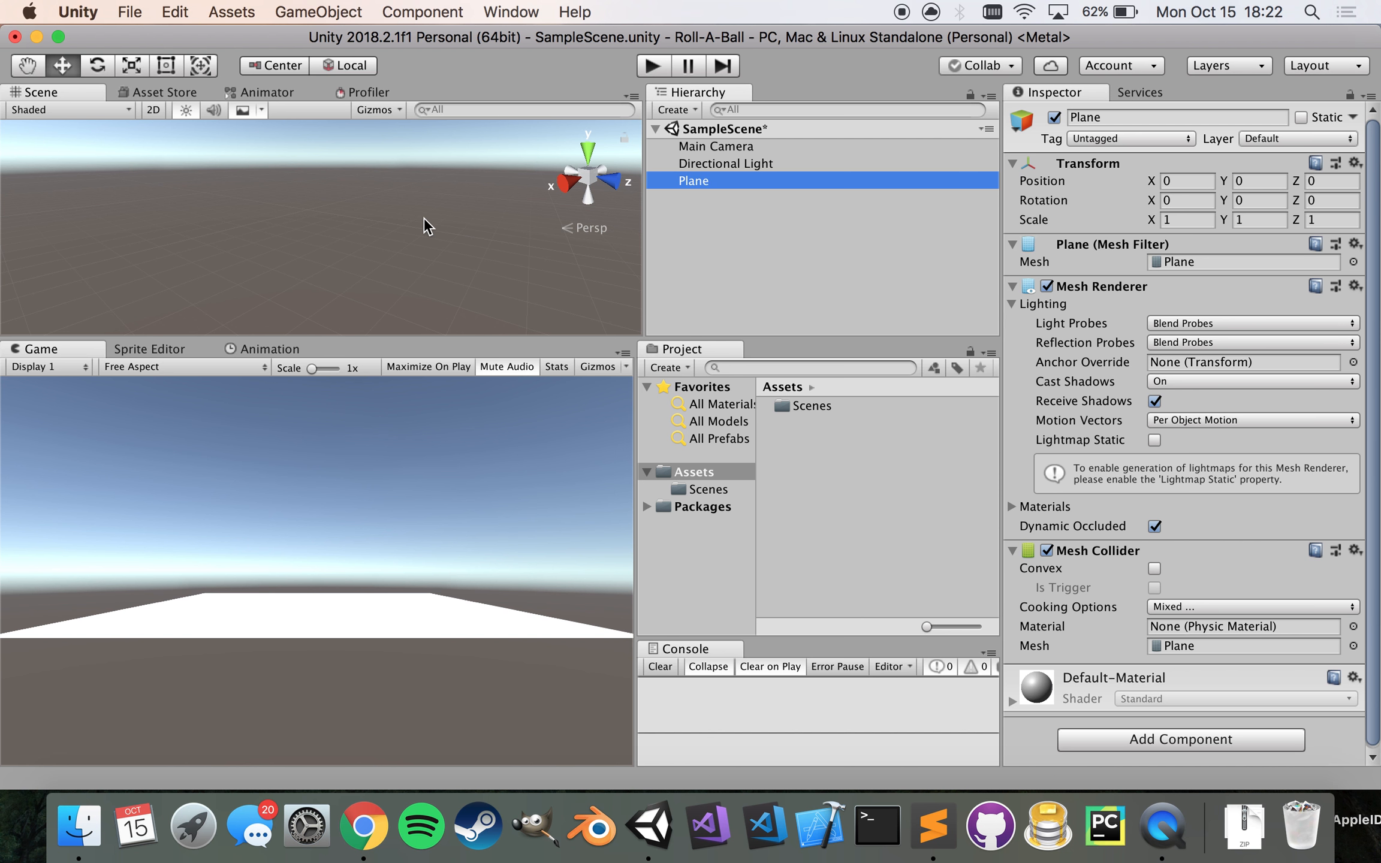
key("f")
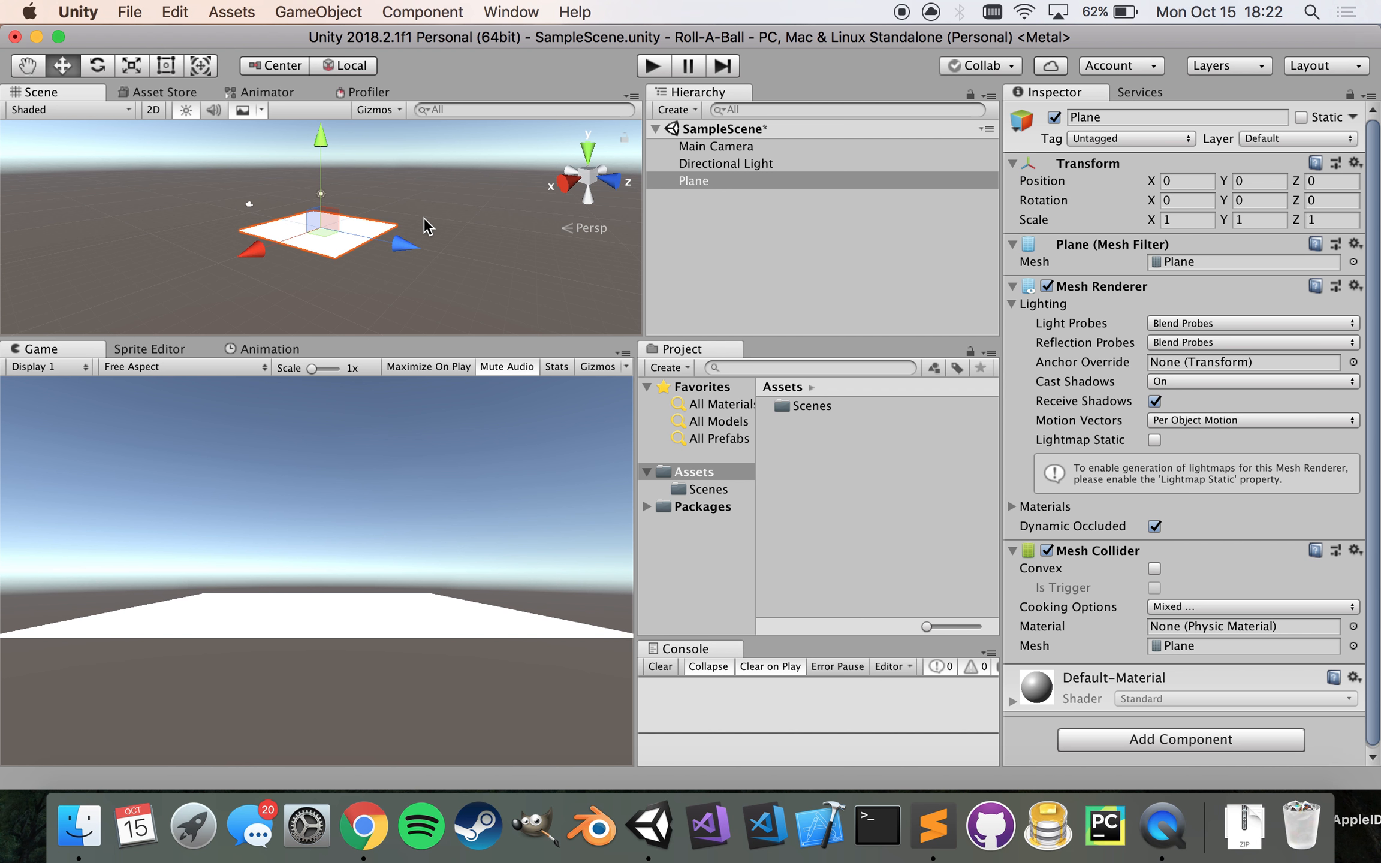
scroll(353, 233, "up", 3)
scroll(352, 235, "up", 3)
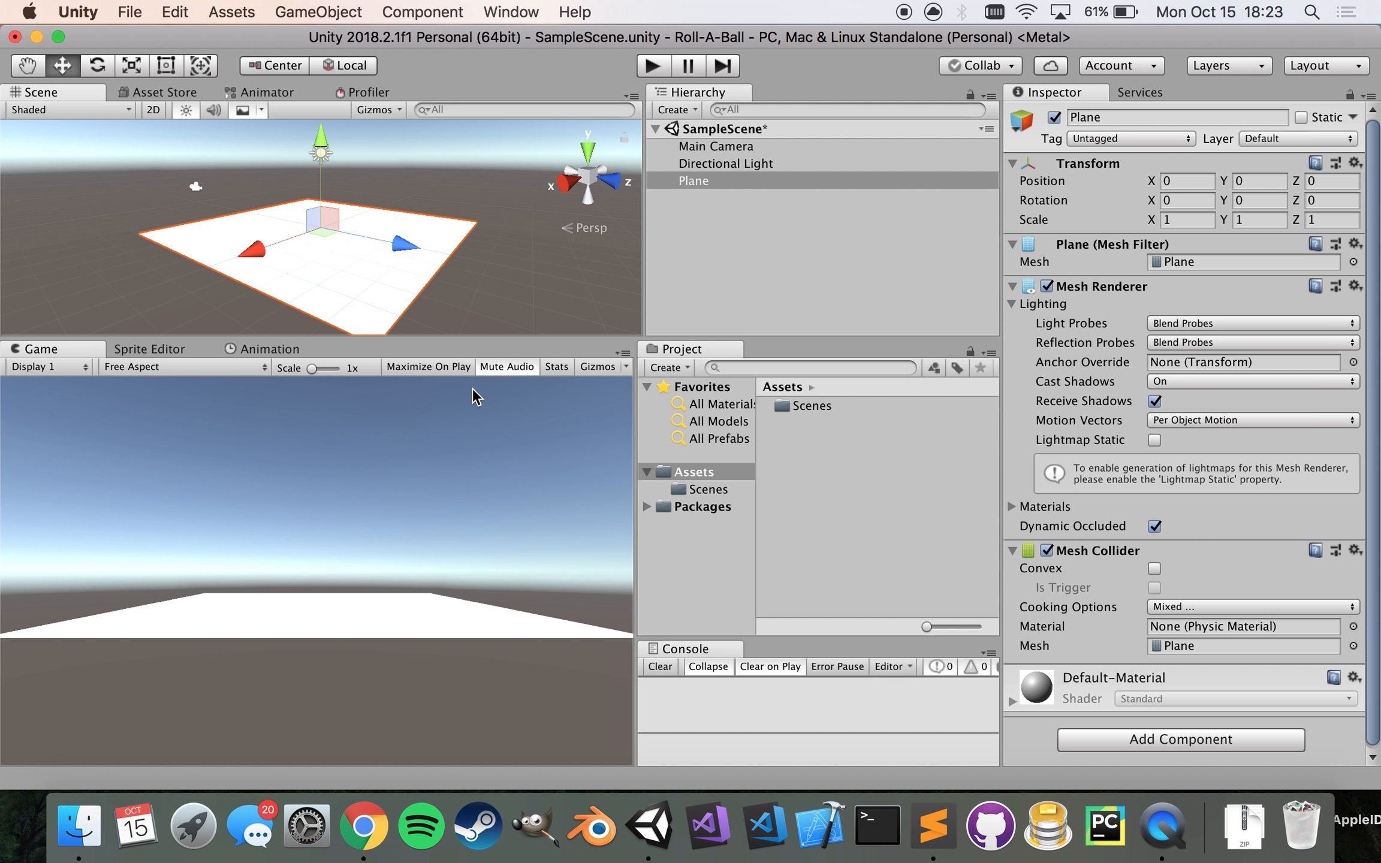
- Reselect the plane and examine it in the Scene view from different distances and angles
left_click(726, 182)
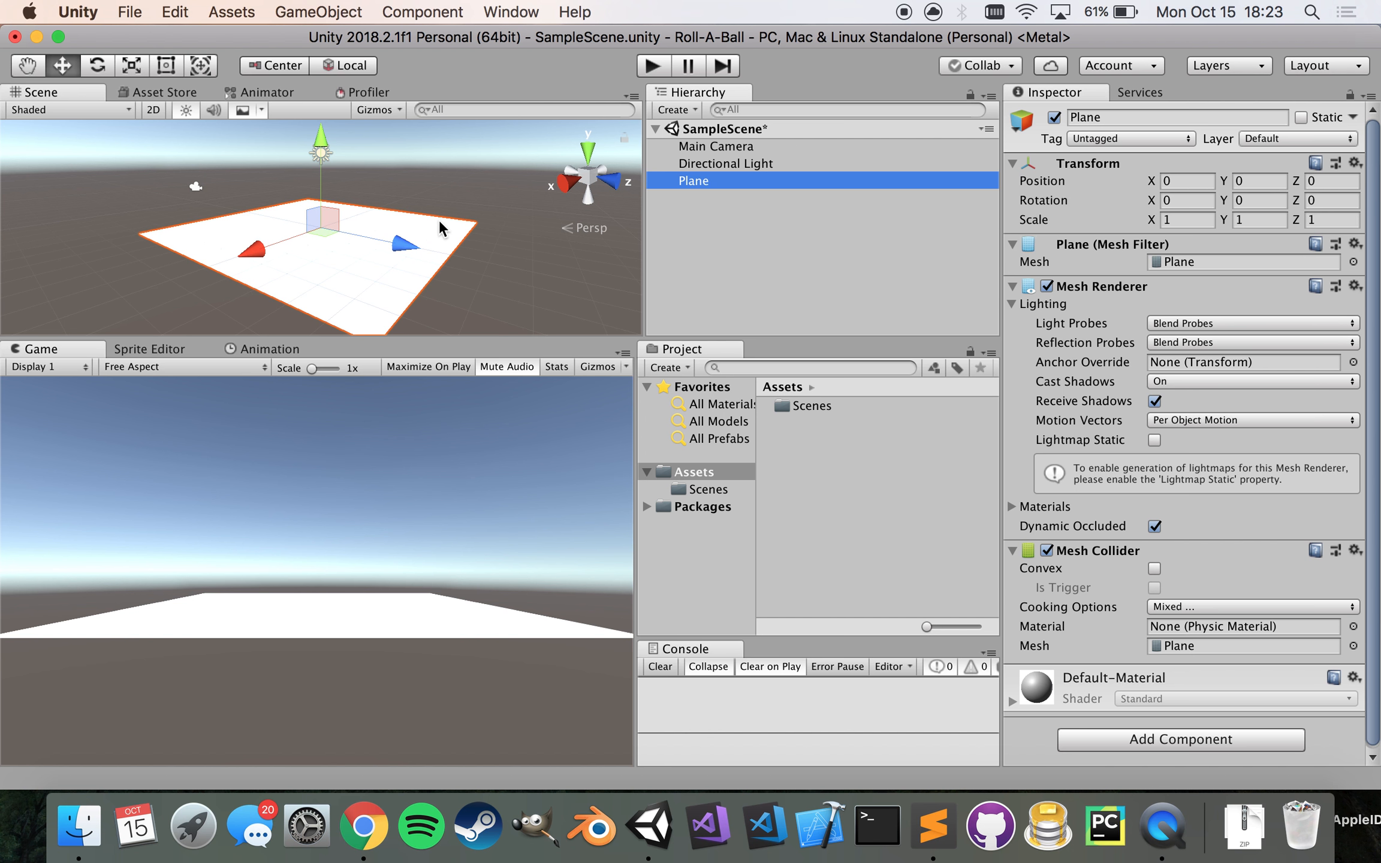
scroll(320, 244, "down", 5)
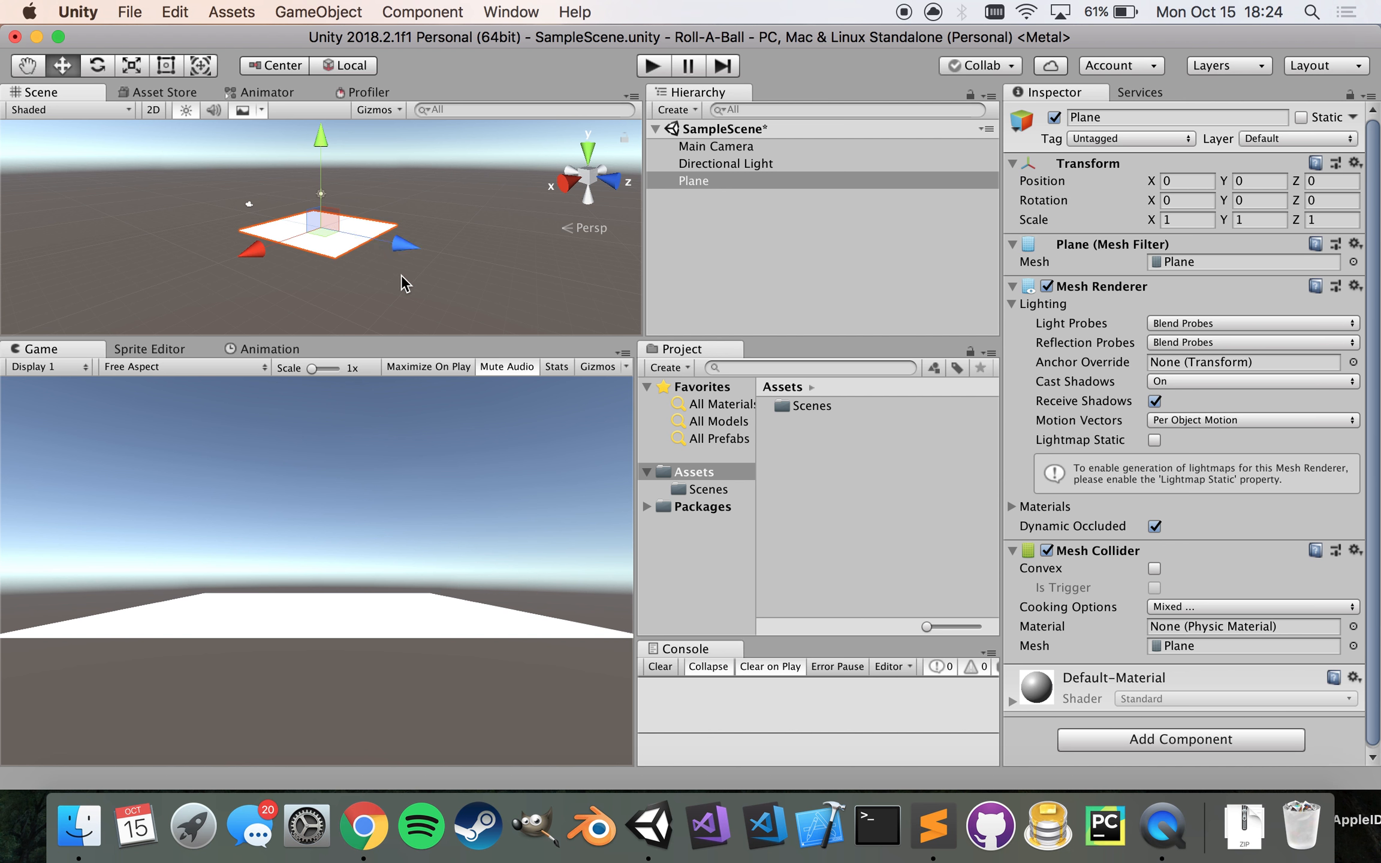
mouse_move(402, 274)
left_mouse_down("alt")
mouse_move(480, 207)
mouse_move(360, 207)
mouse_move(397, 213)
mouse_move(378, 294)
mouse_move(419, 254)
left_mouse_up("alt")
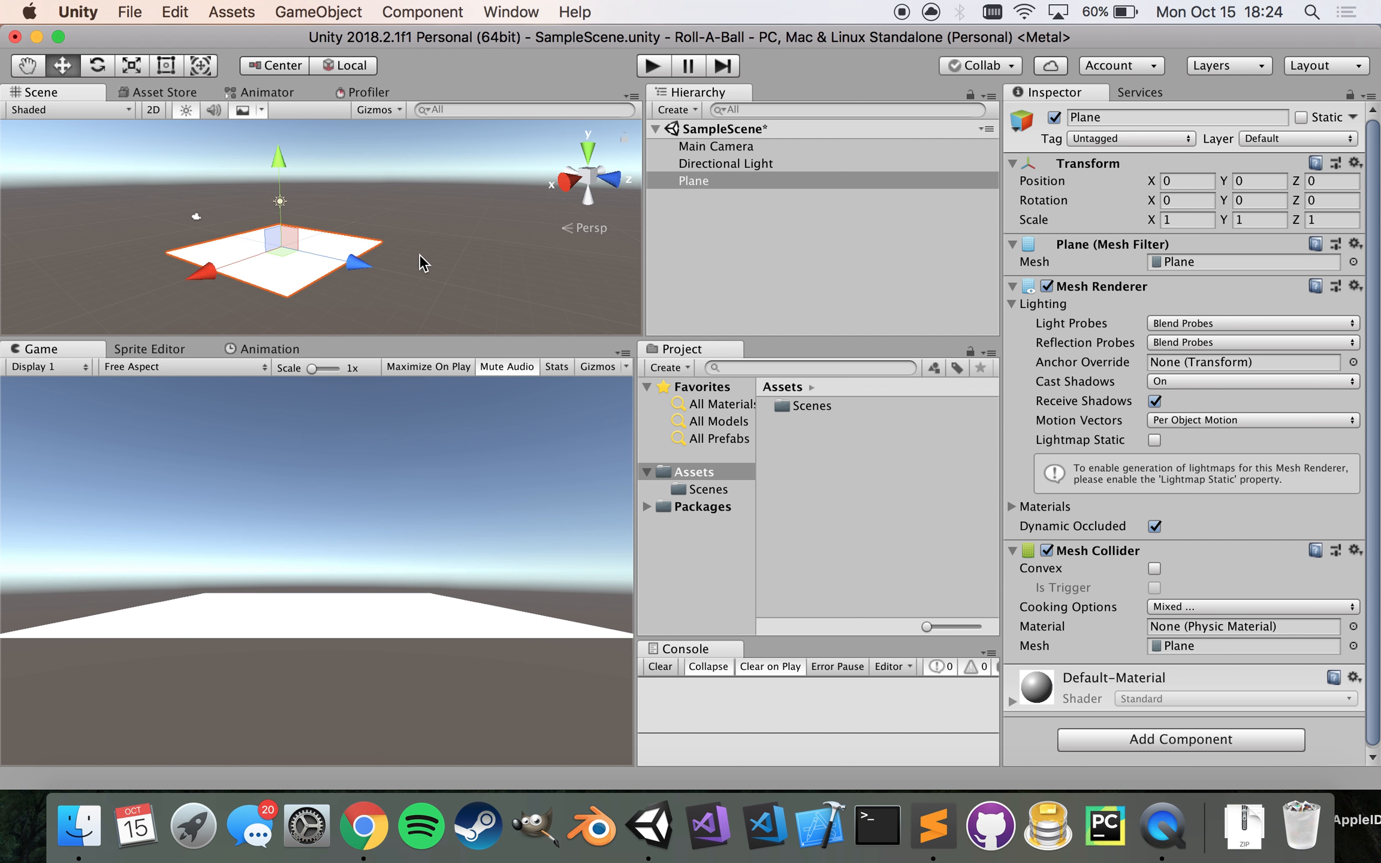
key("Right")
key("Left")
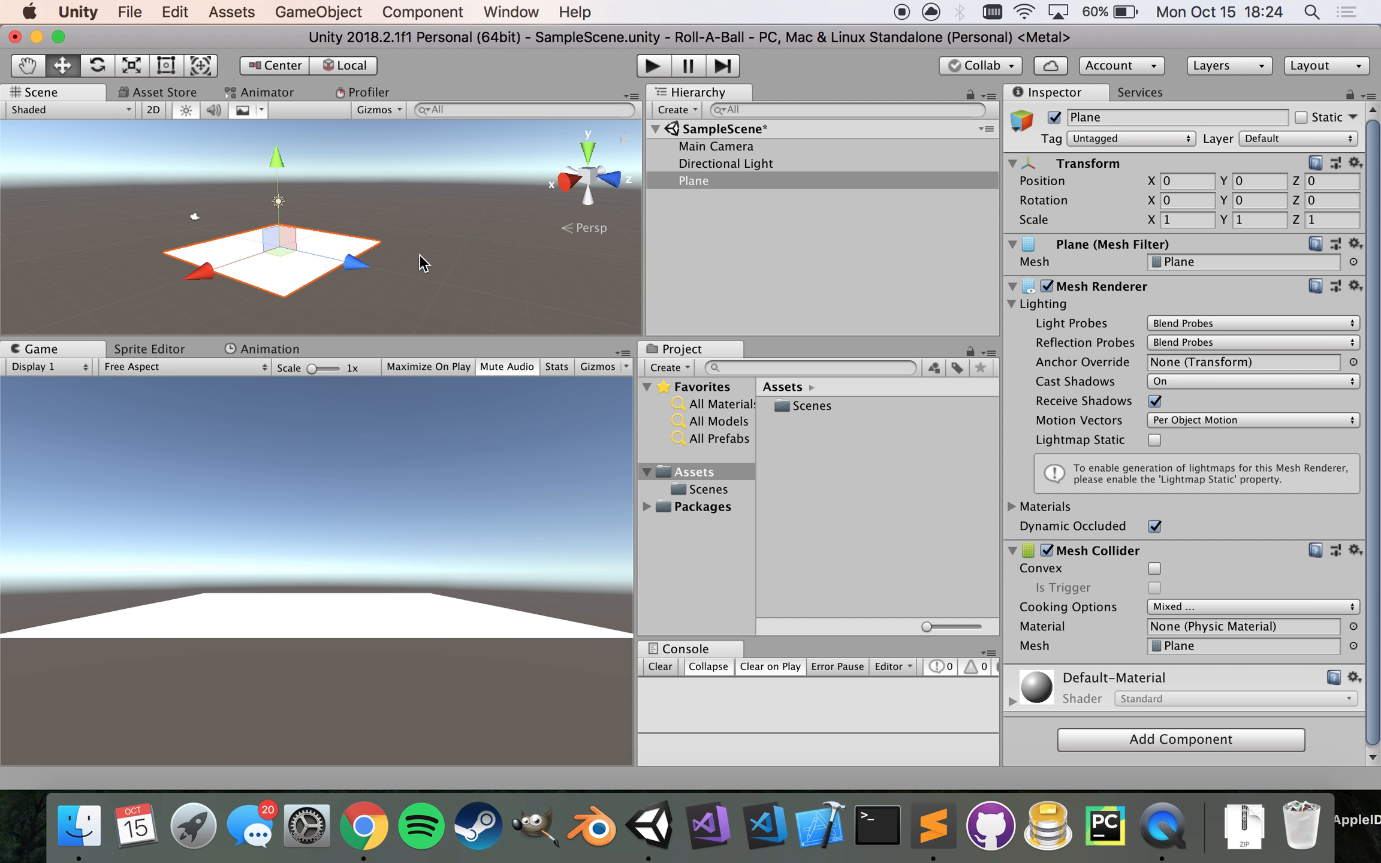
scroll(419, 256, "up", 3)
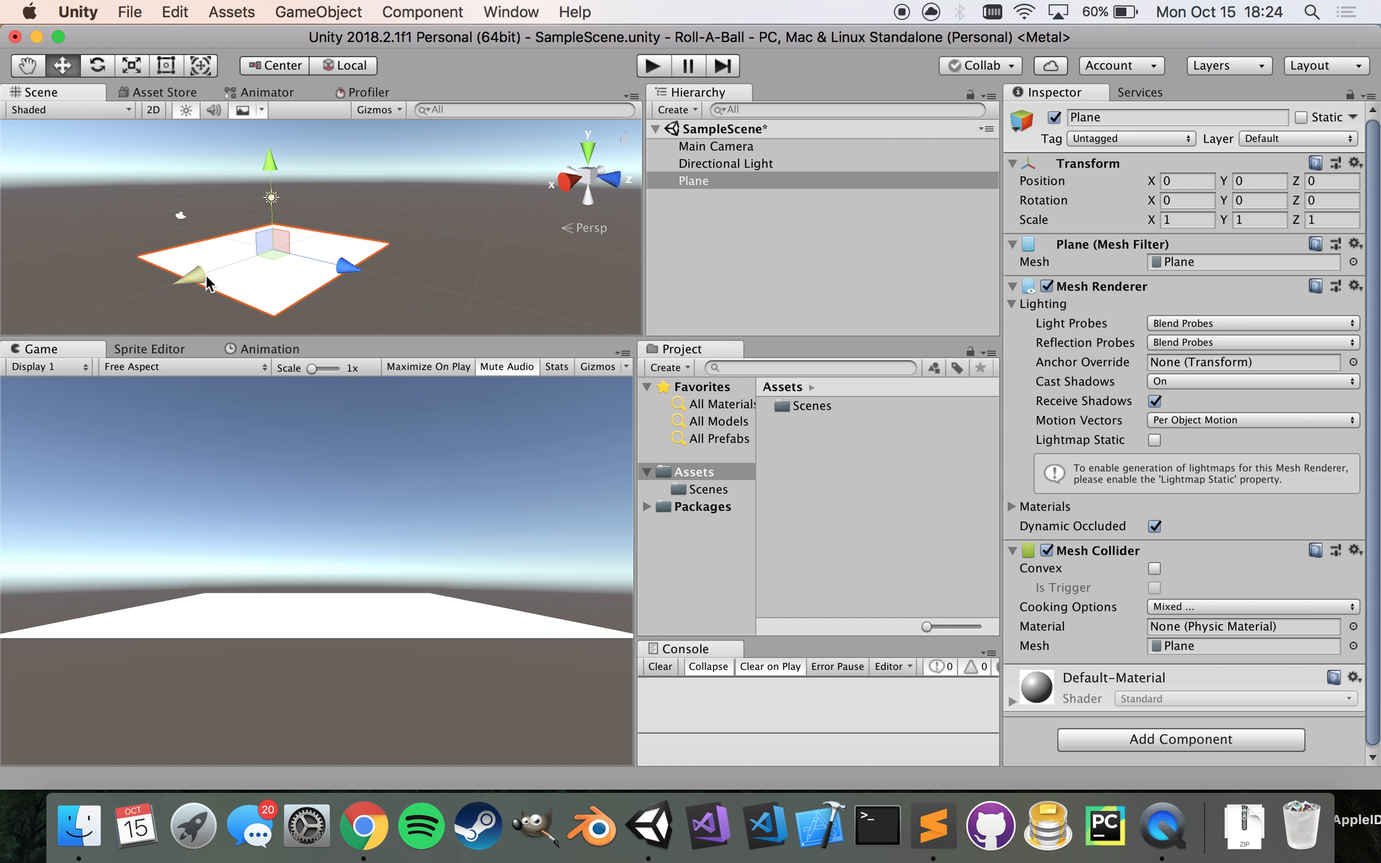
scroll(207, 274, "up", 3)
scroll(207, 274, "down", 2)
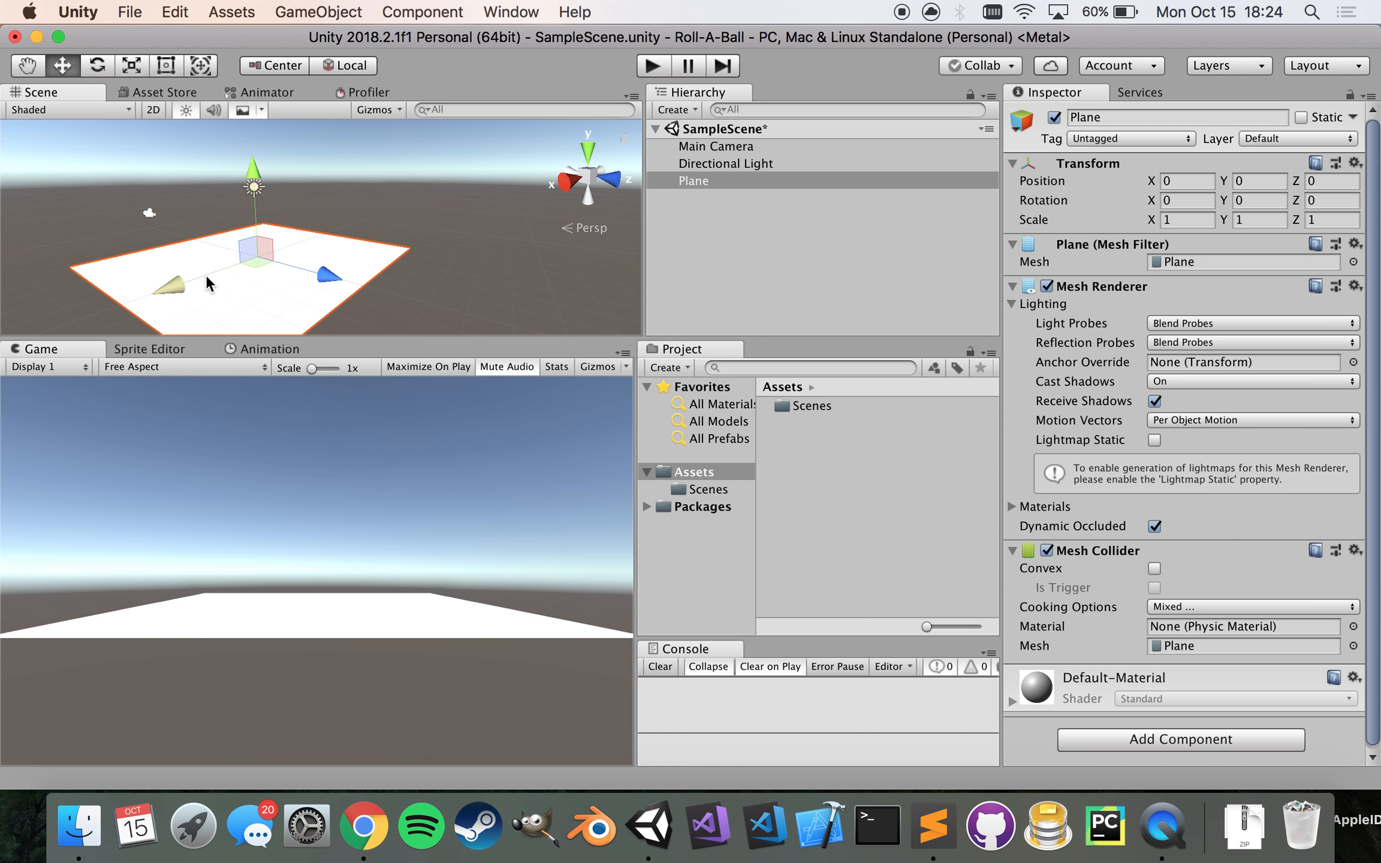
left_click_drag(402, 277, 303, 286, "alt")
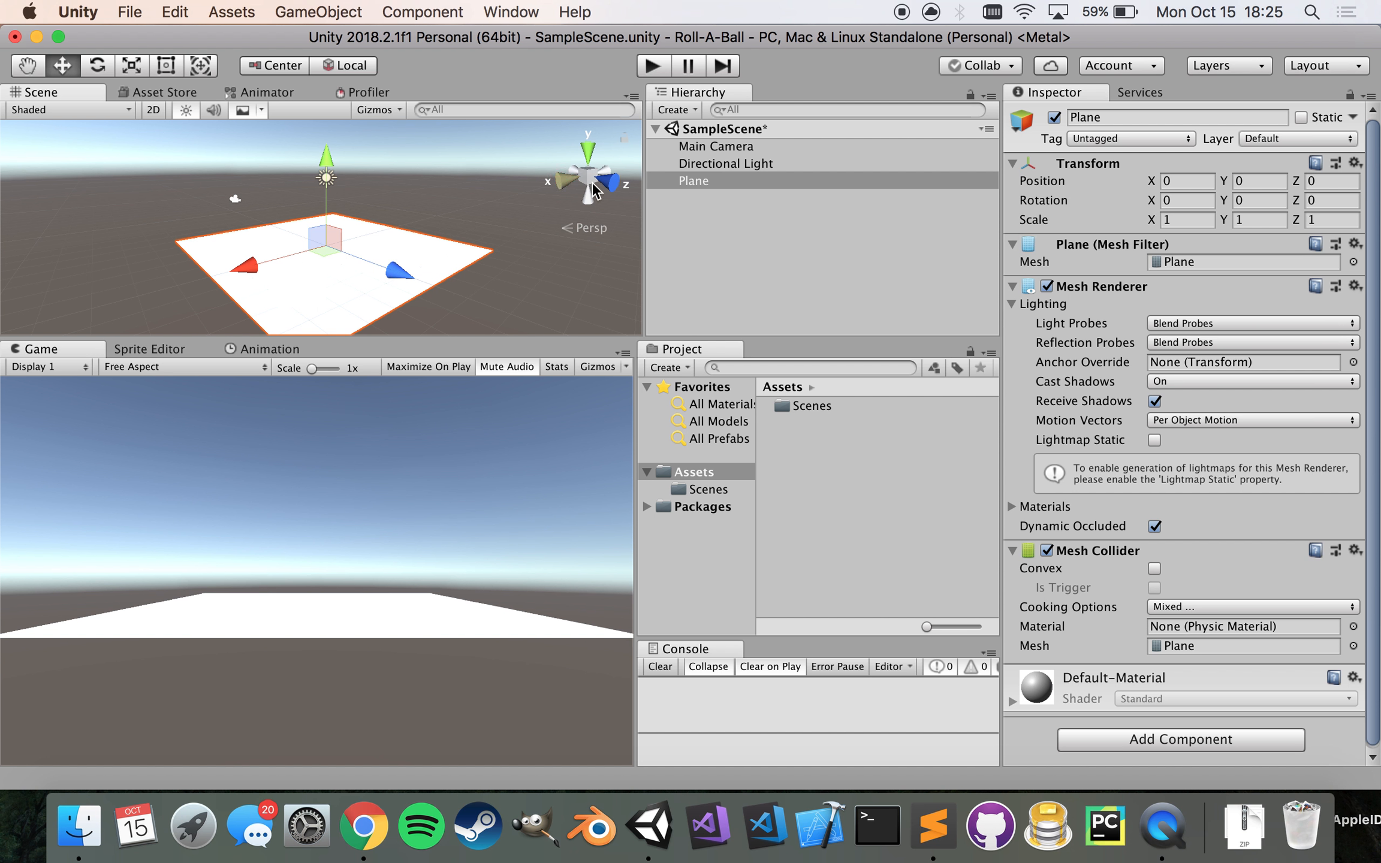
- Add a 3D Cube object to SampleScene and reset its position to 0, 0, 0
left_click(688, 111)
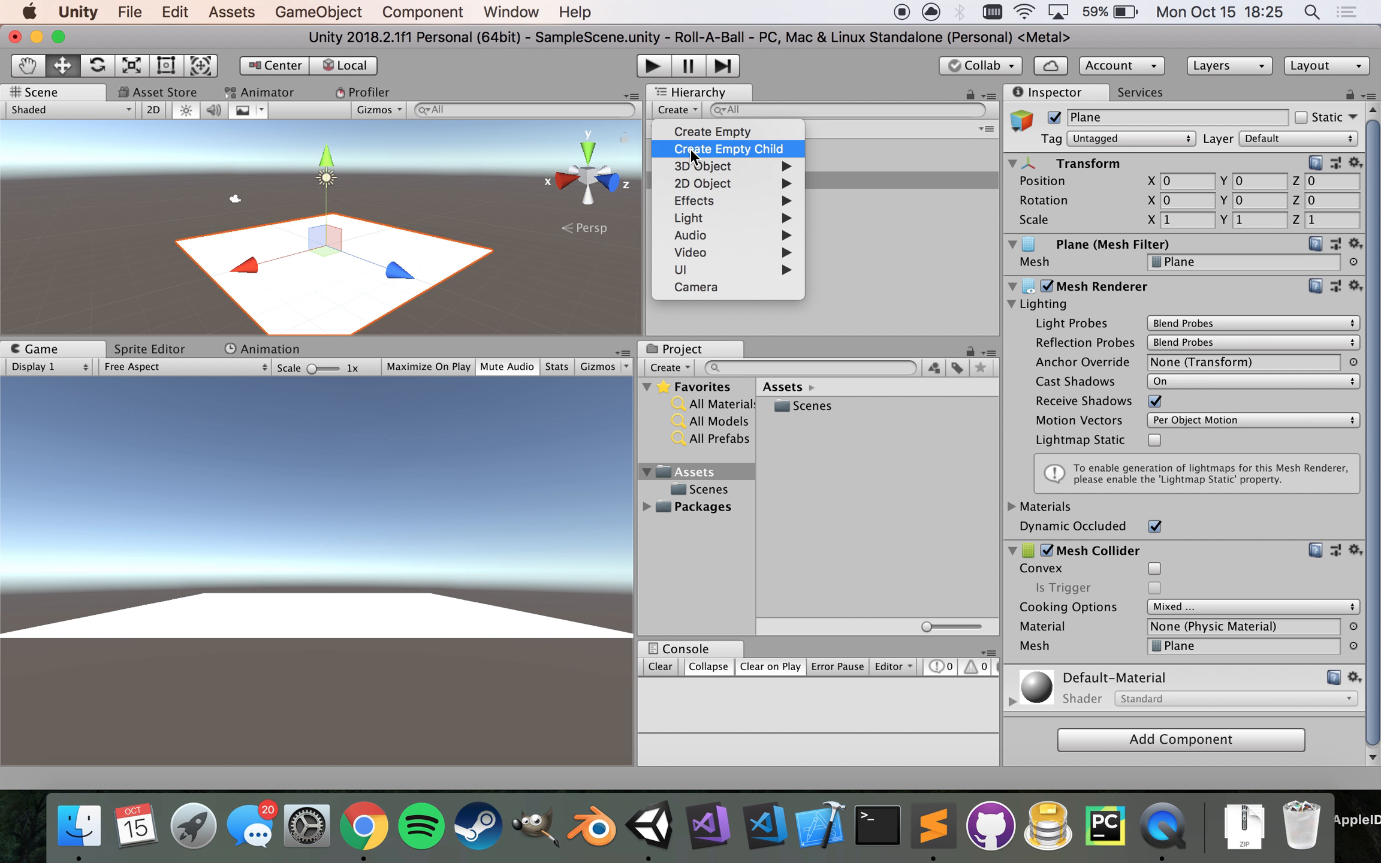
mouse_move(687, 163)
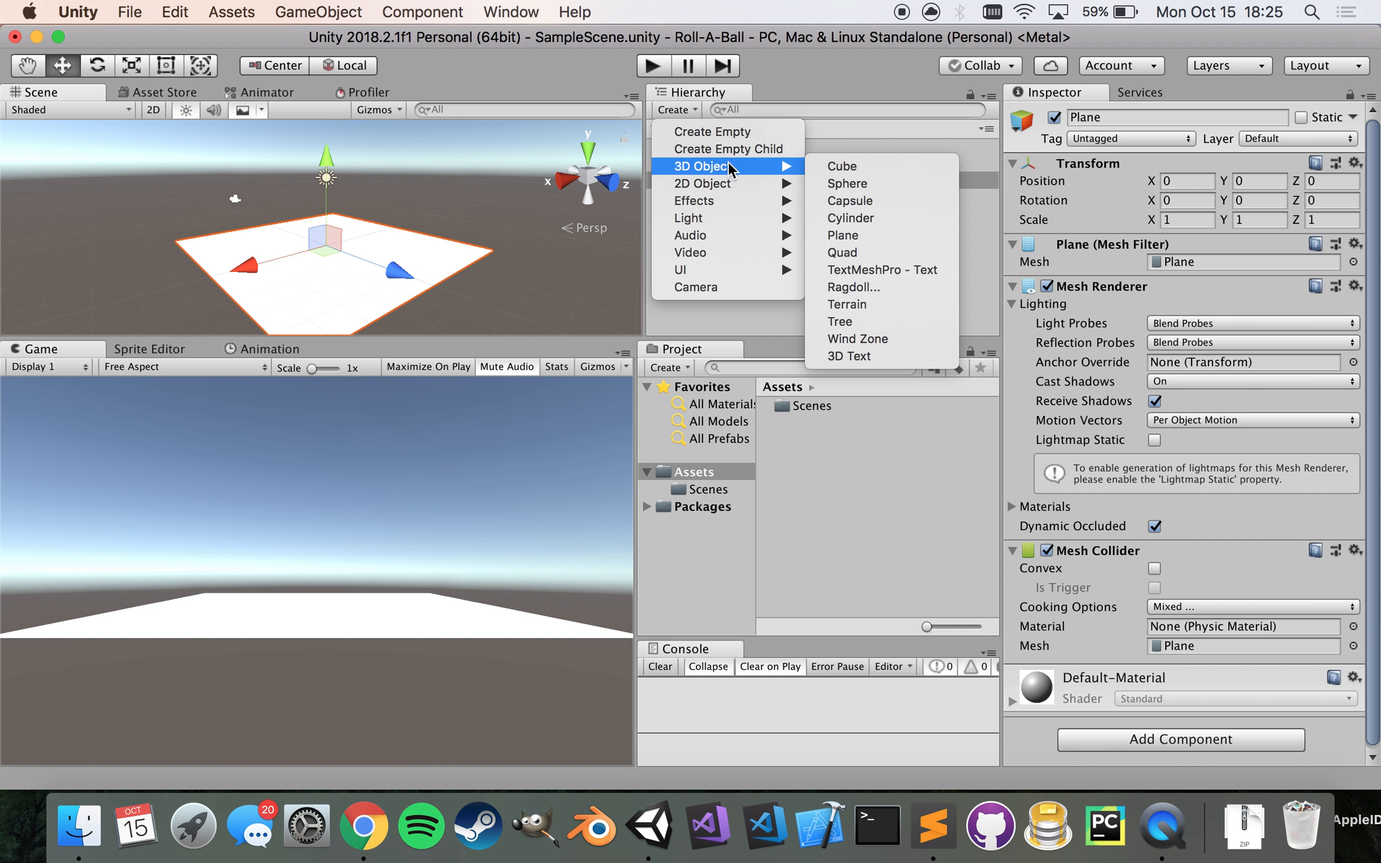
left_click(839, 166)
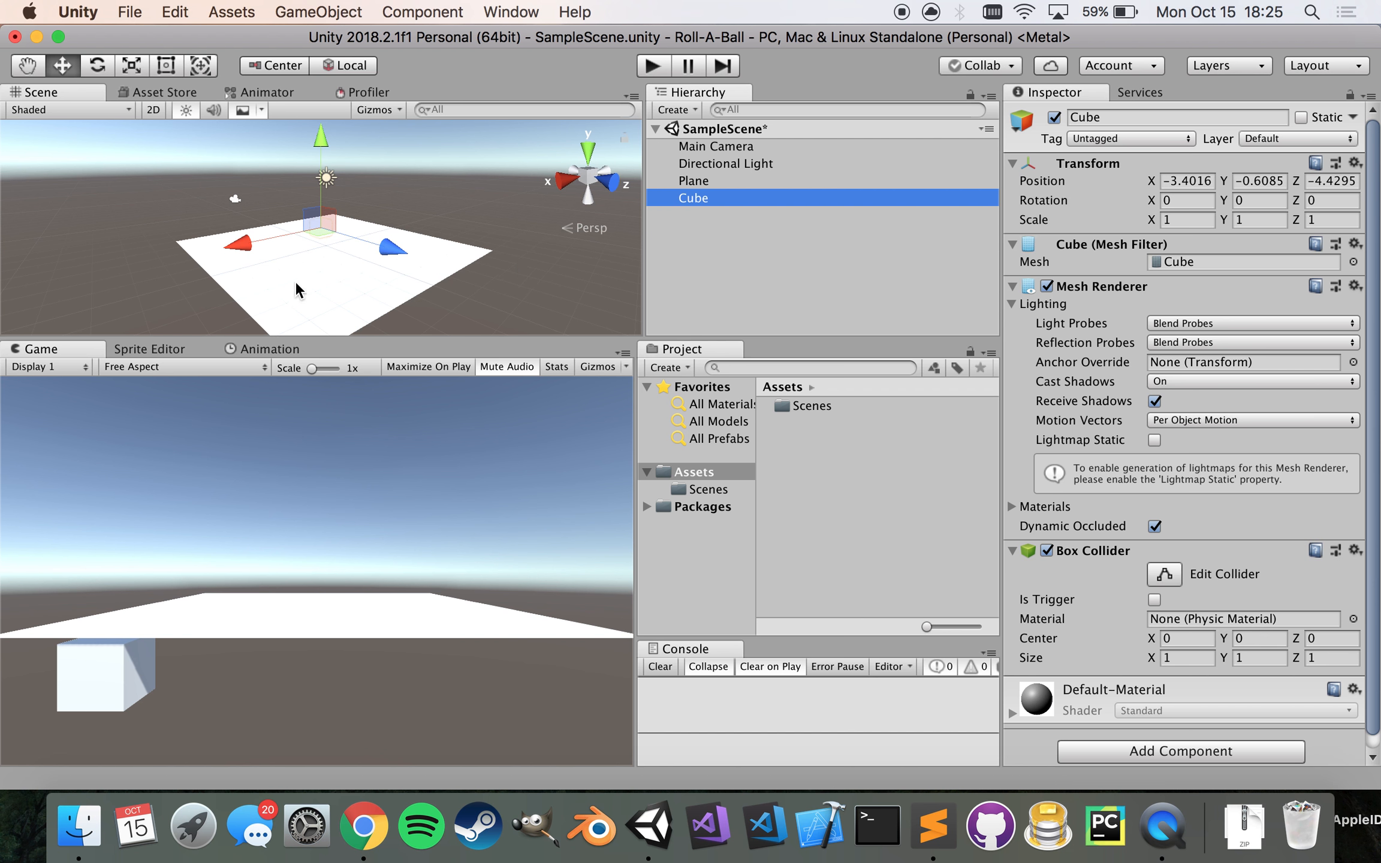
scroll(429, 232, "up", 5)
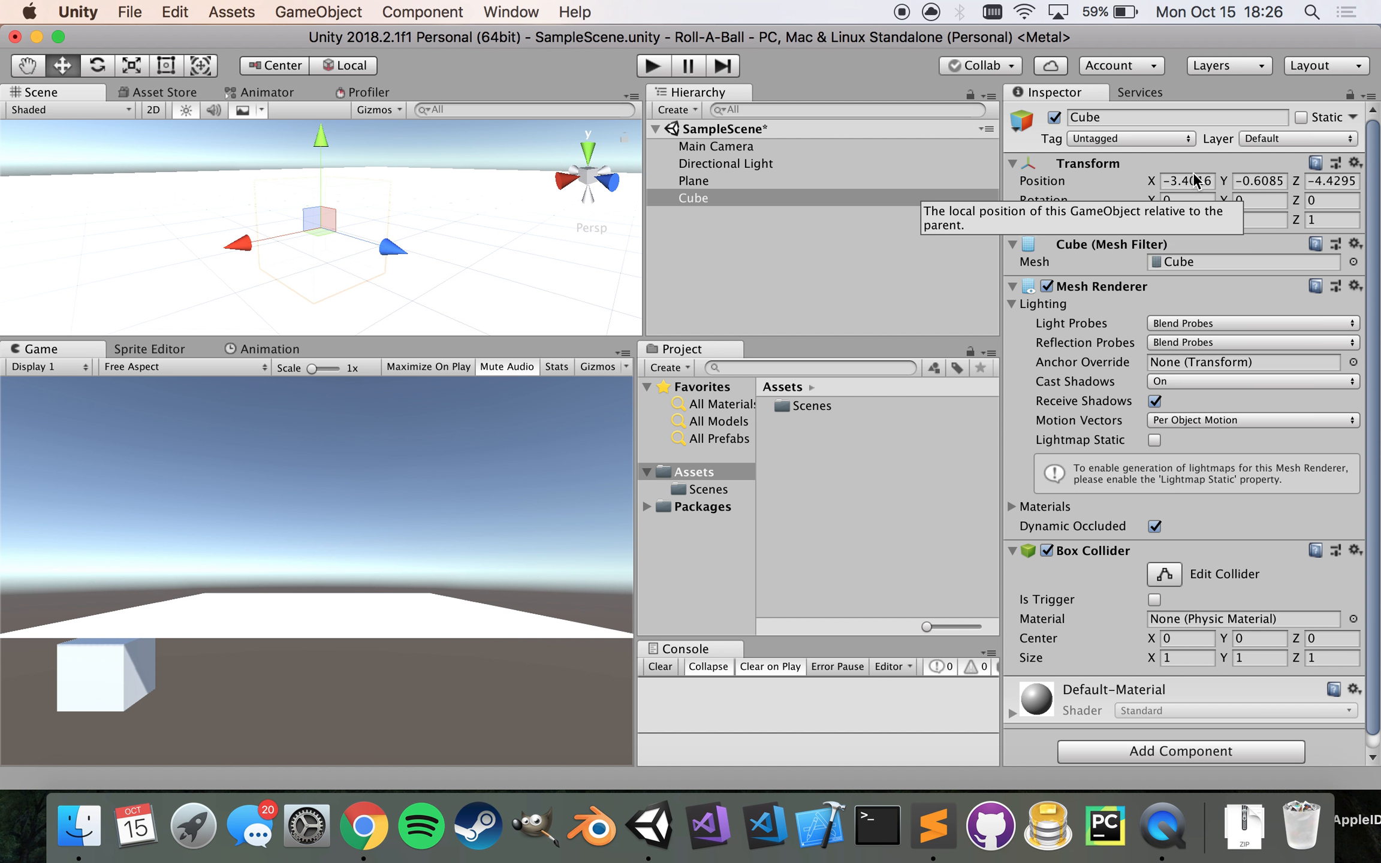
left_click(1355, 164)
left_click(1319, 190)
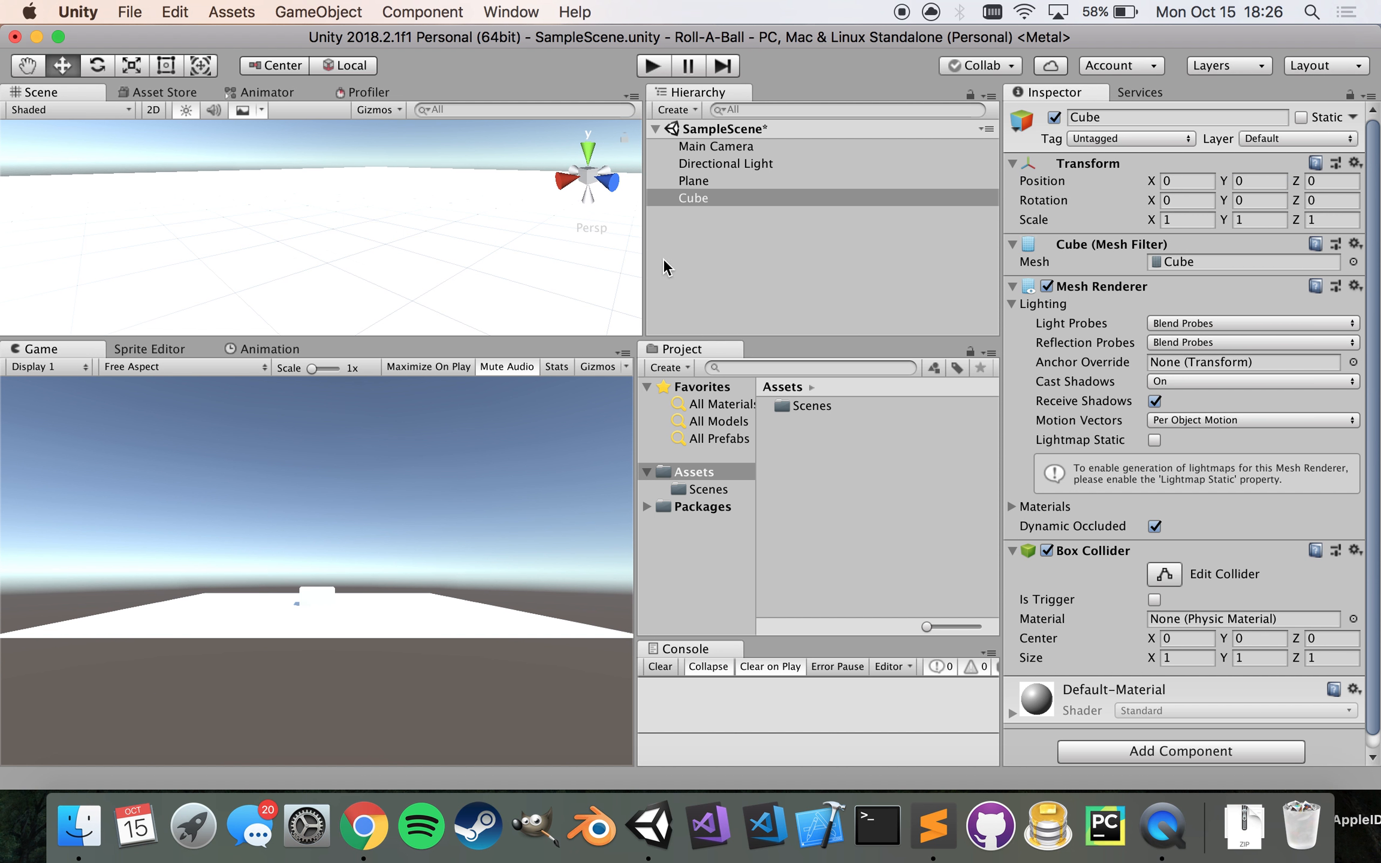
- Move the cube with the Move tool to about X -0.6, Y 0.23, keeping Z at 0
double_click(715, 202)
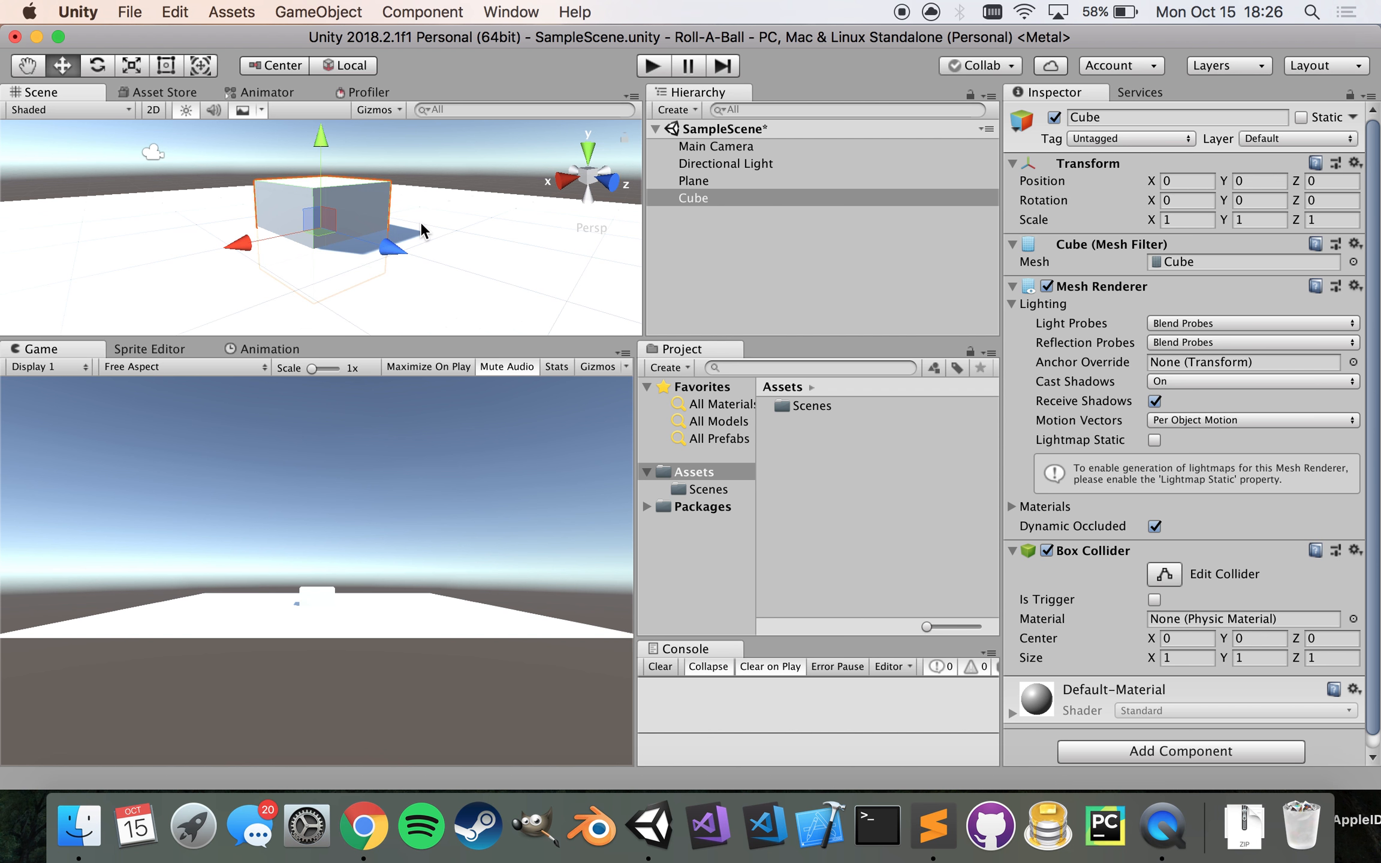
scroll(256, 185, "down", 2)
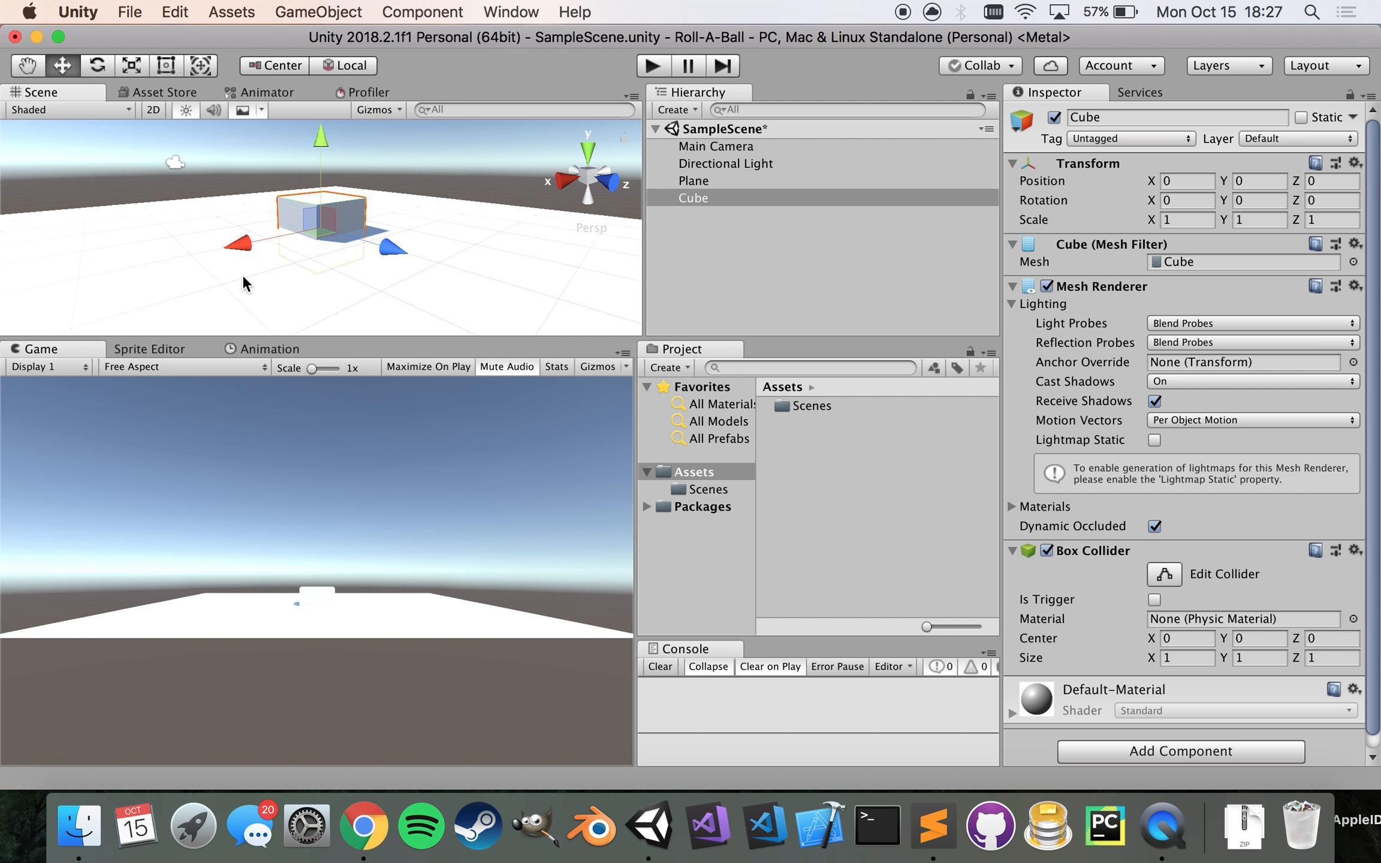
left_click_drag(239, 242, 261, 261)
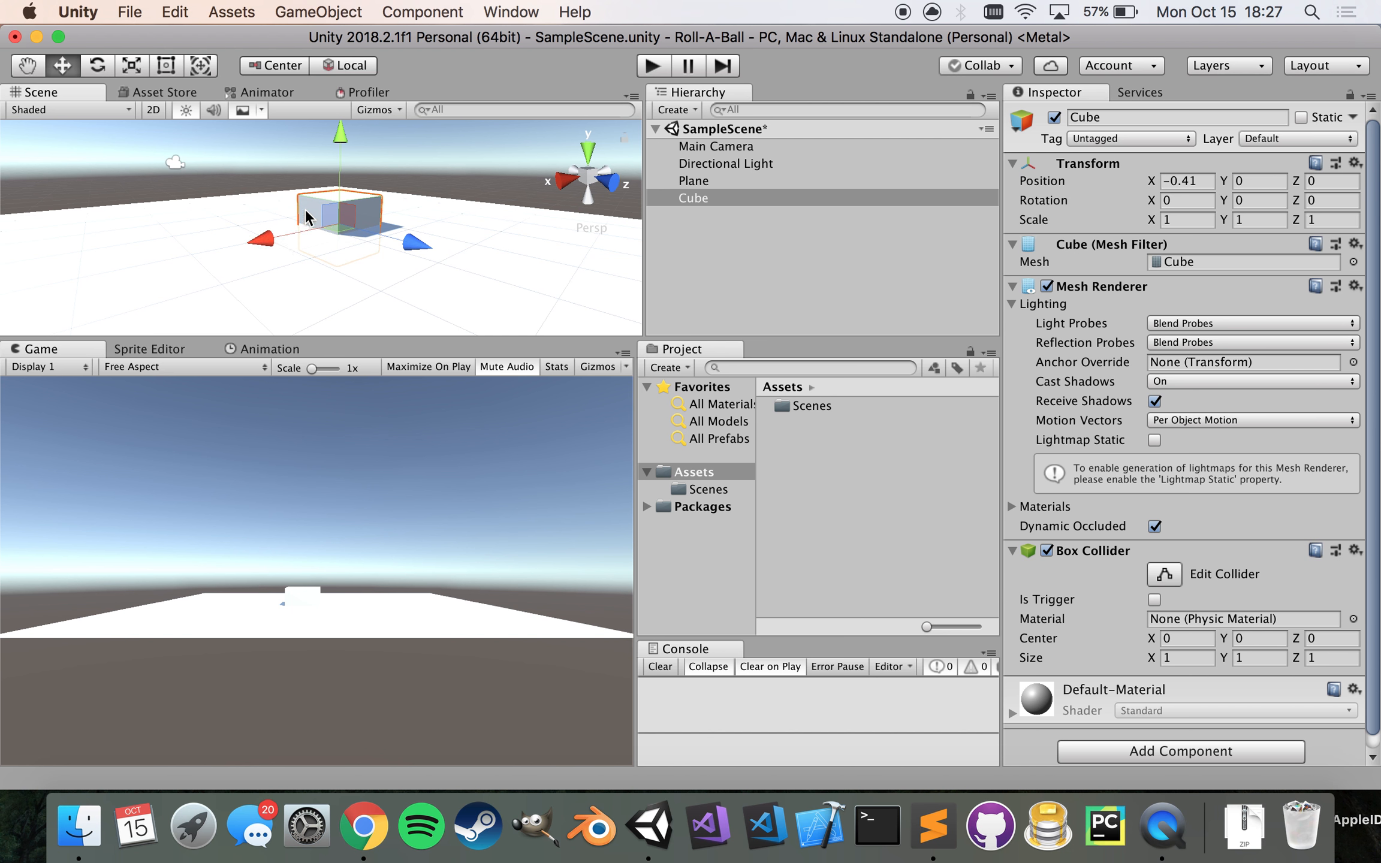
mouse_move(338, 149)
left_mouse_down()
mouse_move(338, 72)
mouse_move(339, 146)
left_mouse_up()
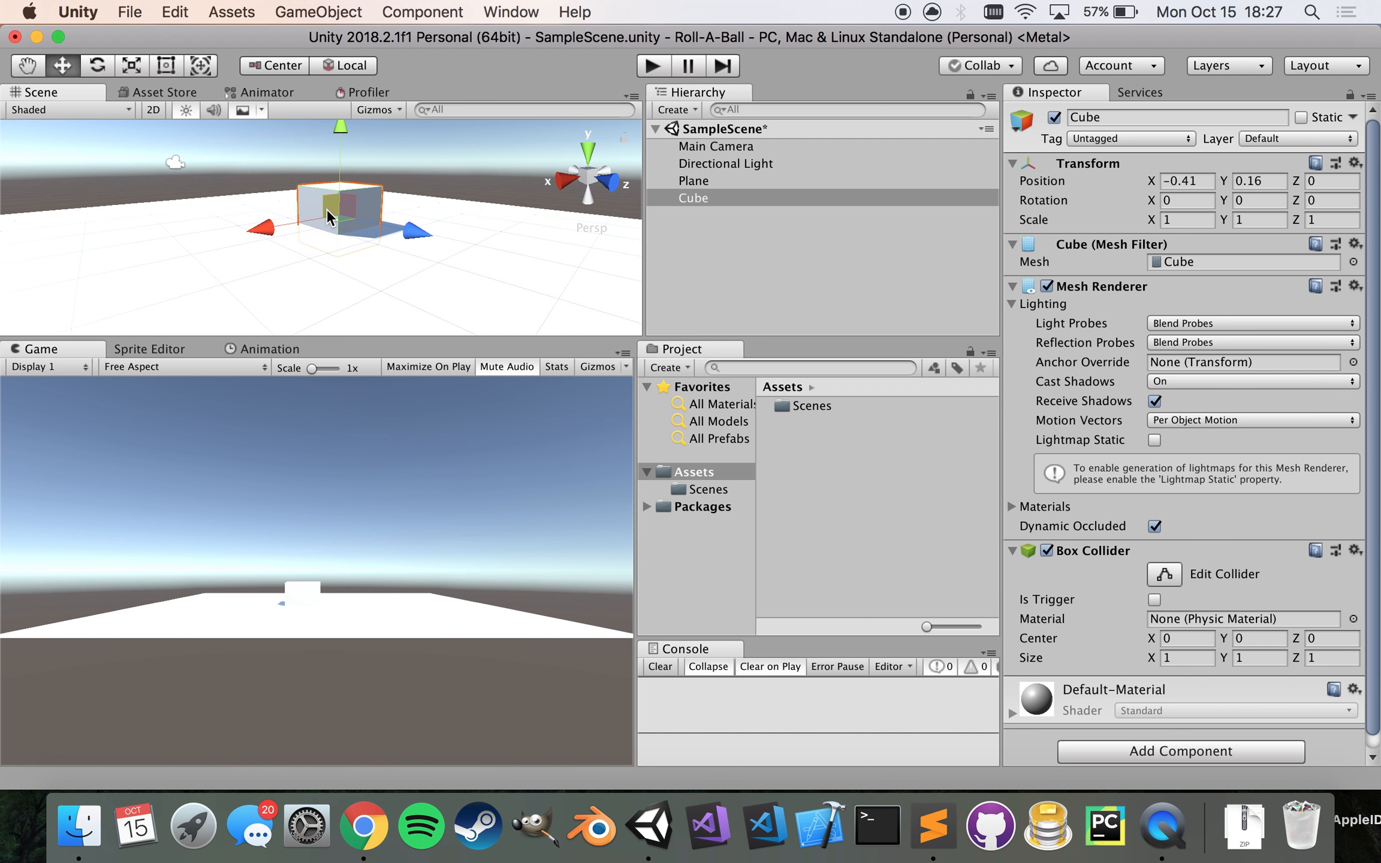
mouse_move(326, 208)
left_mouse_down()
mouse_move(288, 211)
mouse_move(290, 137)
mouse_move(196, 201)
mouse_move(371, 156)
mouse_move(305, 204)
mouse_move(332, 203)
left_mouse_up()
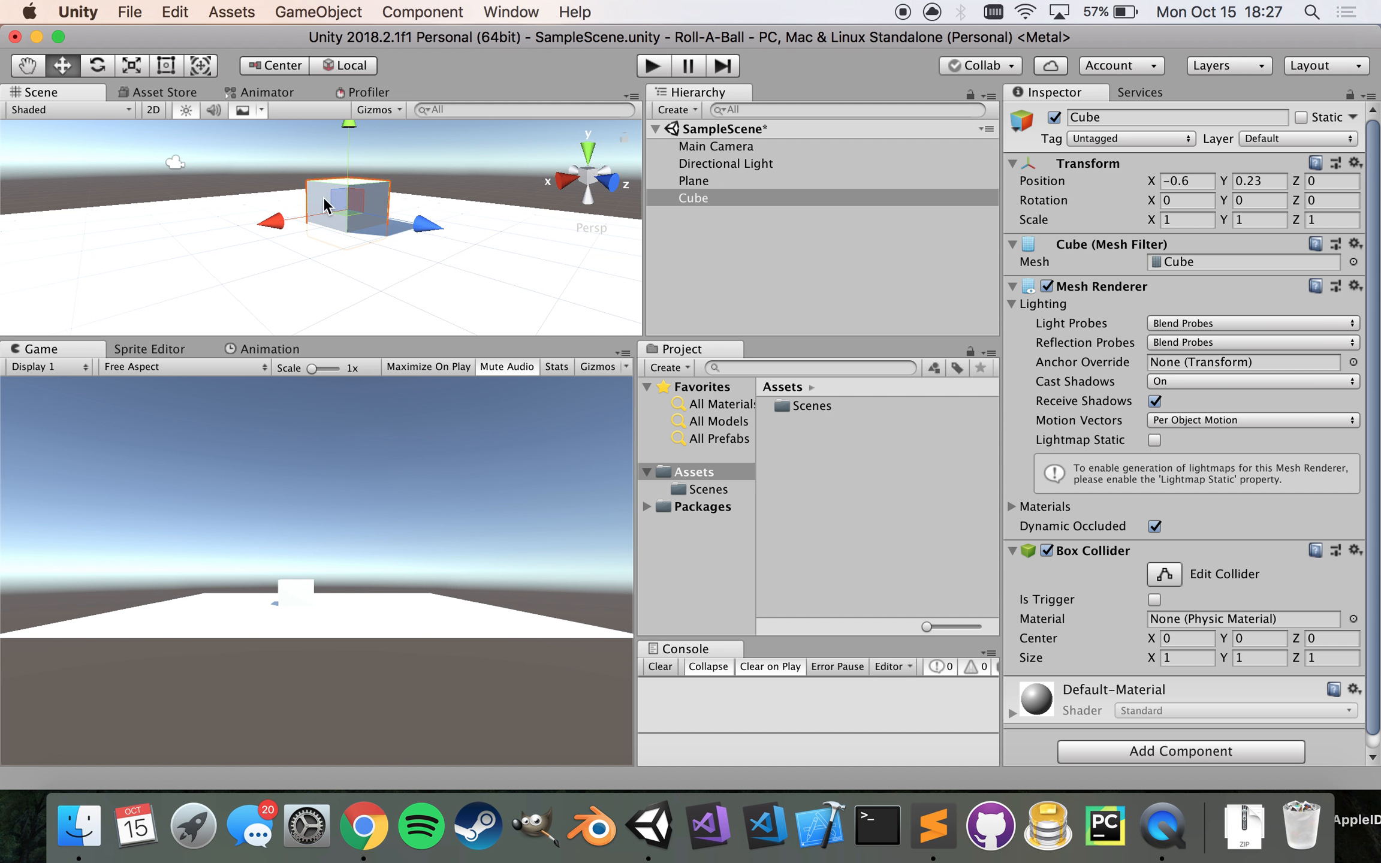
- Rotate the cube freely with the Rotate tool to about X 20.3, Y -83.1, Z -81
left_click(97, 66)
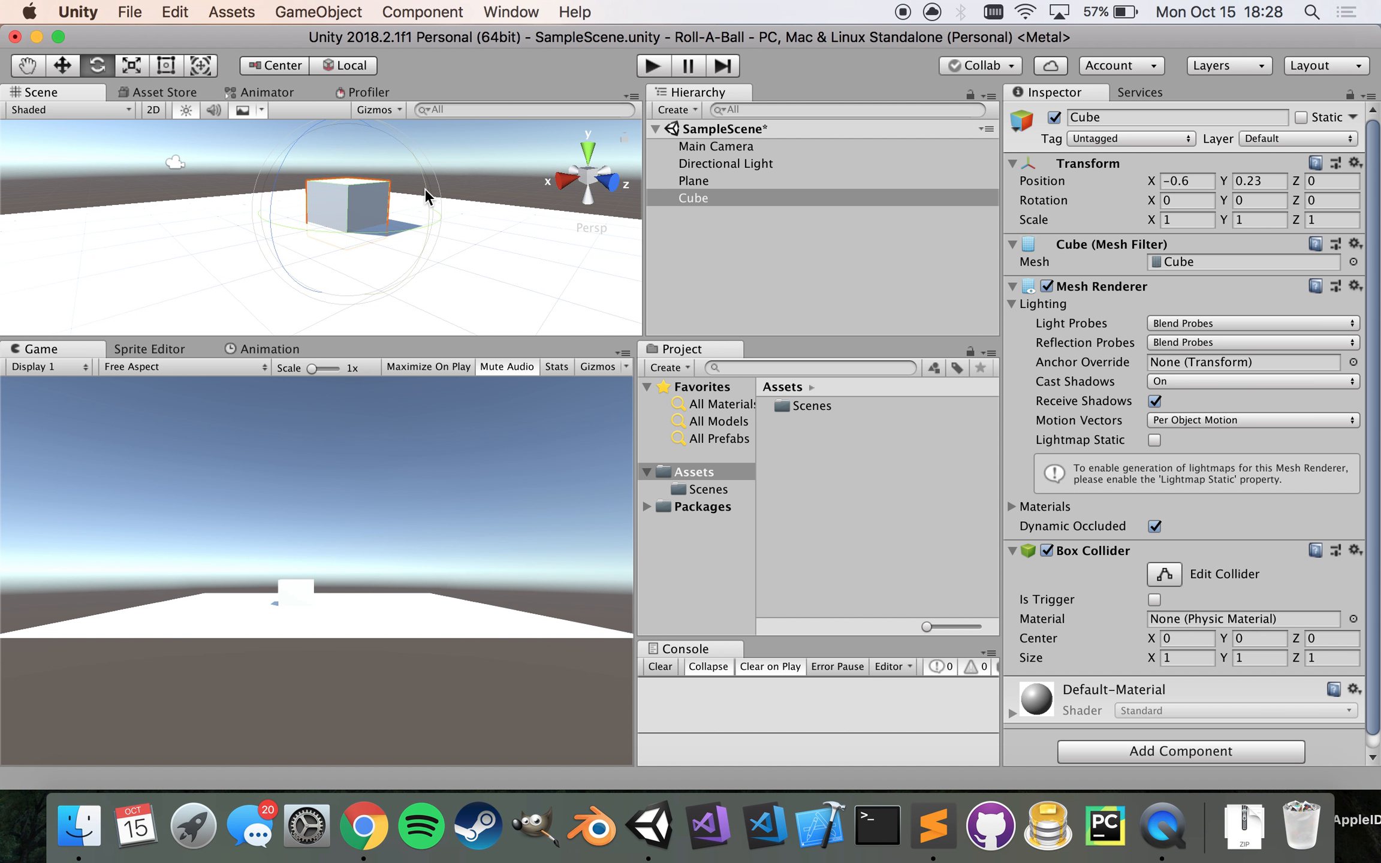
mouse_move(424, 191)
left_mouse_down()
mouse_move(431, 296)
mouse_move(418, 193)
mouse_move(434, 279)
mouse_move(433, 185)
left_mouse_up()
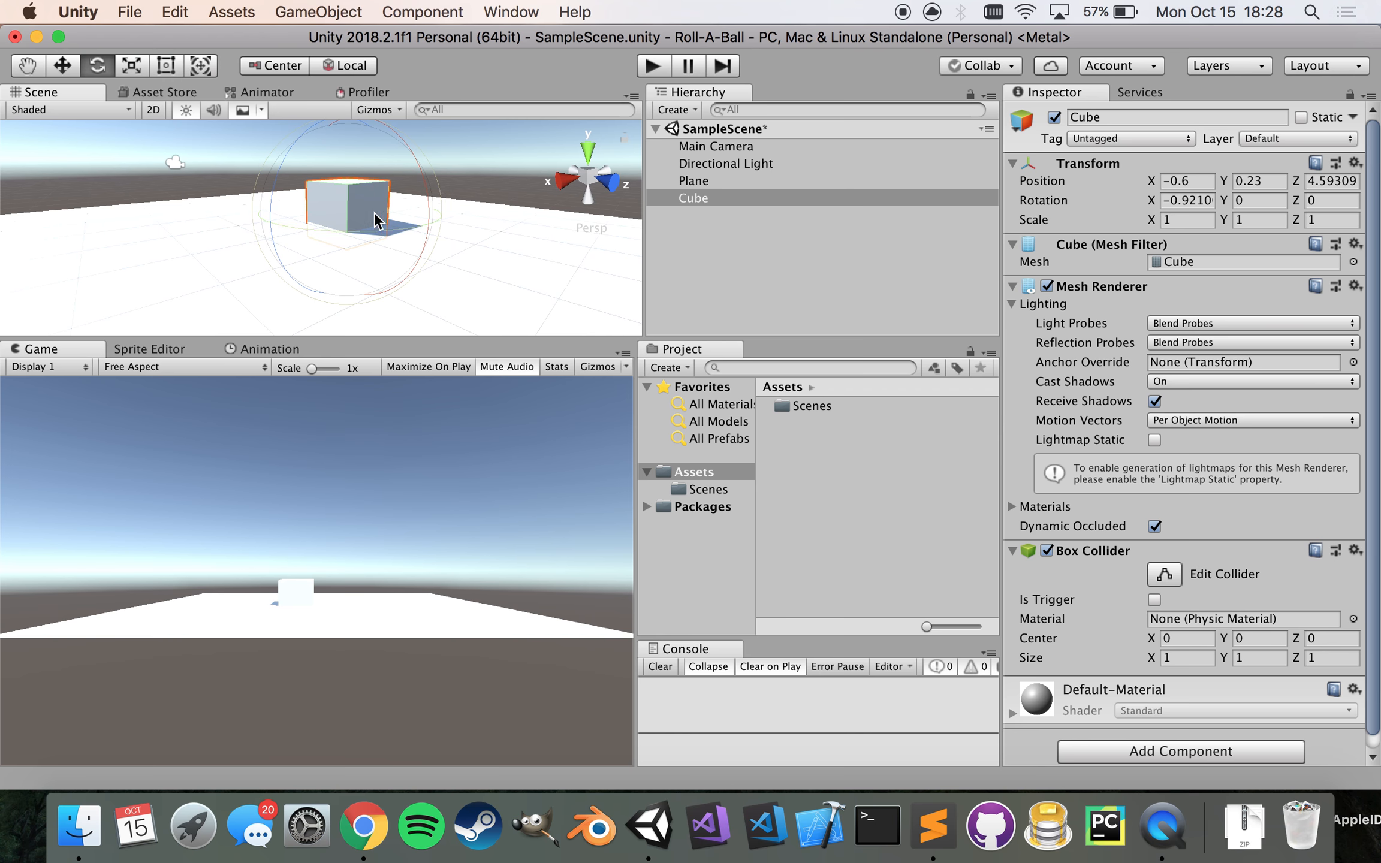
left_click_drag(270, 201, 256, 269)
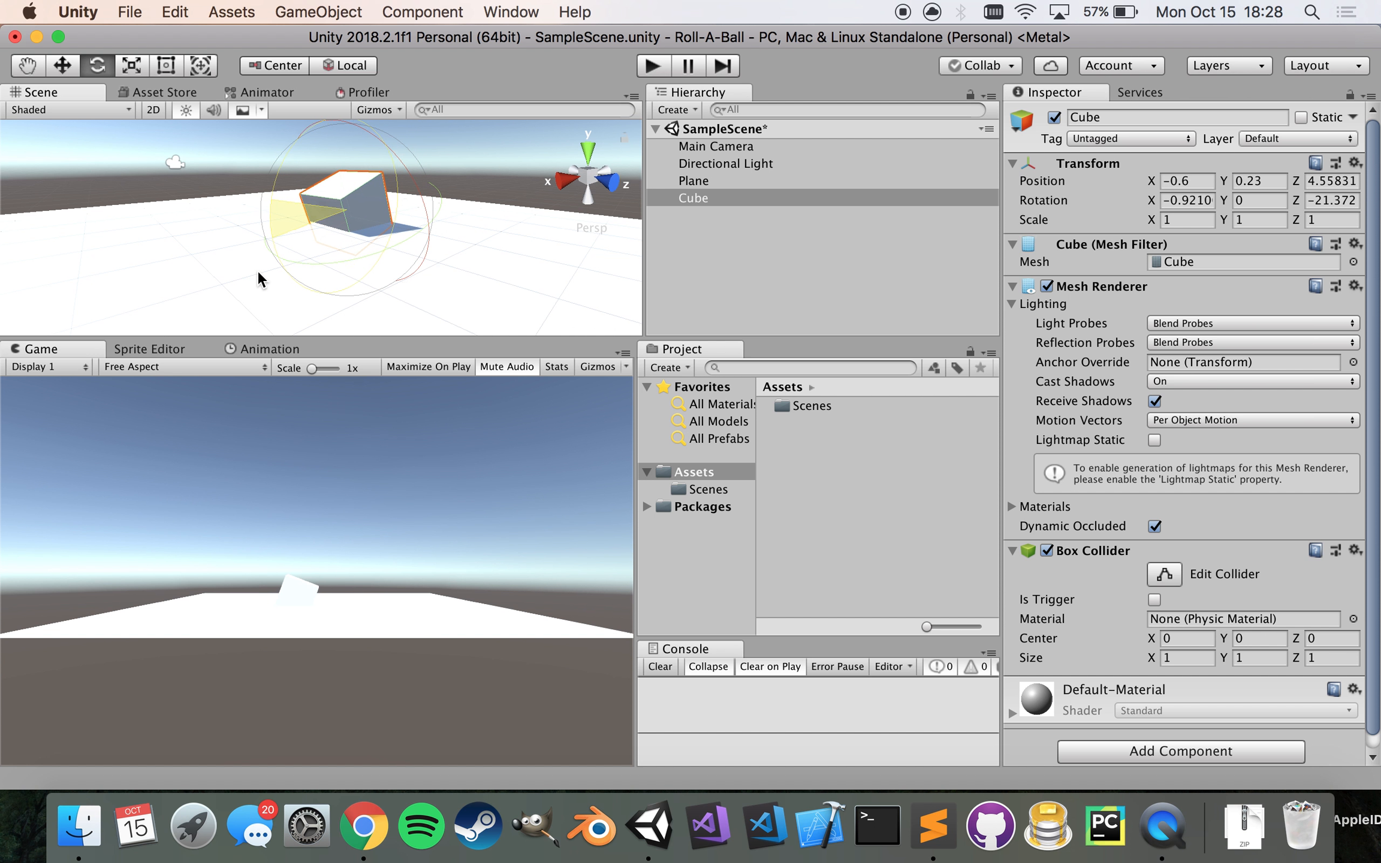
left_click_drag(343, 203, 410, 281)
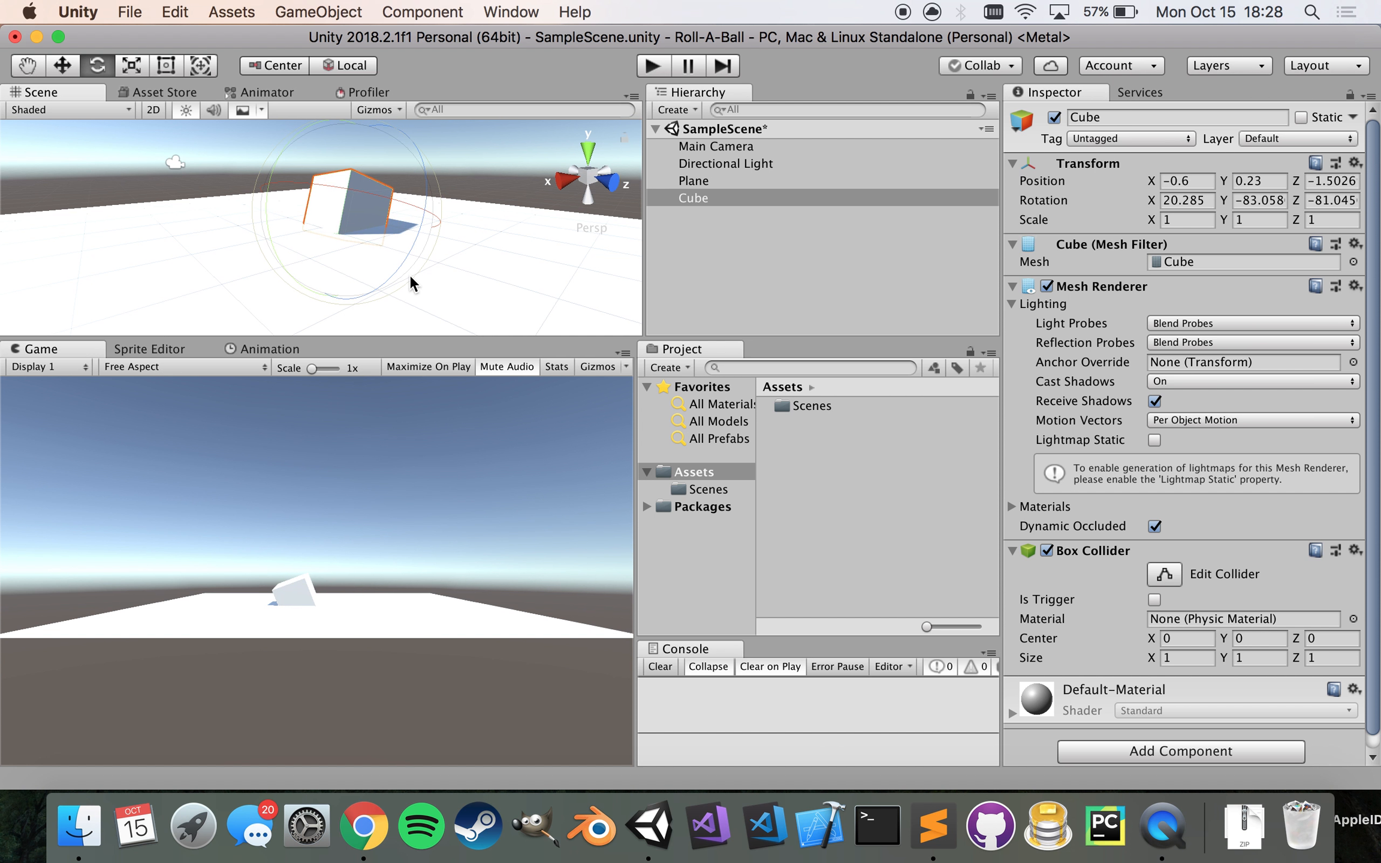
- Resize the Scene, Game, Hierarchy and Project panels by adjusting the dividers between them
left_click_drag(641, 327, 743, 308)
left_click(629, 339)
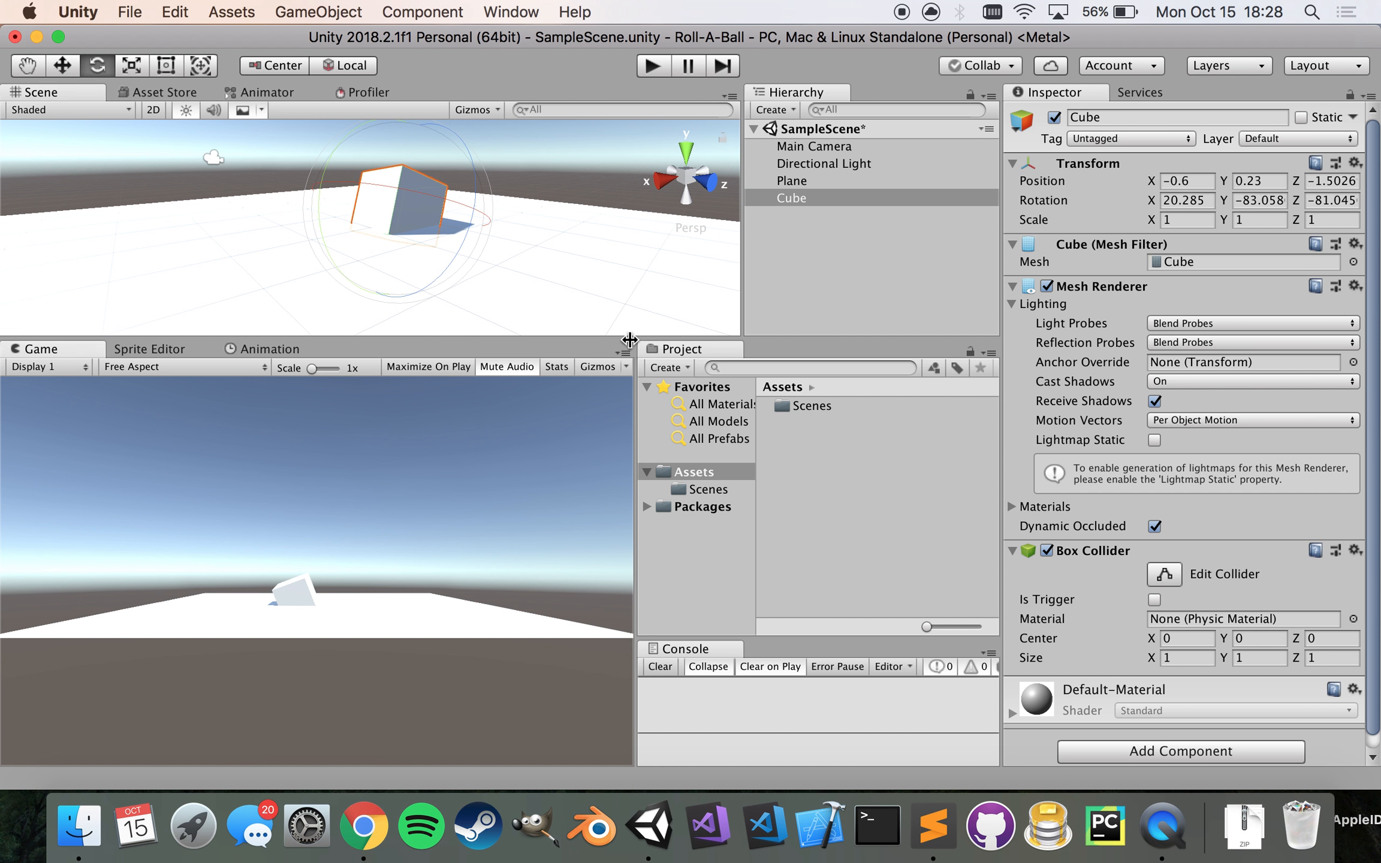
left_click_drag(613, 333, 607, 439)
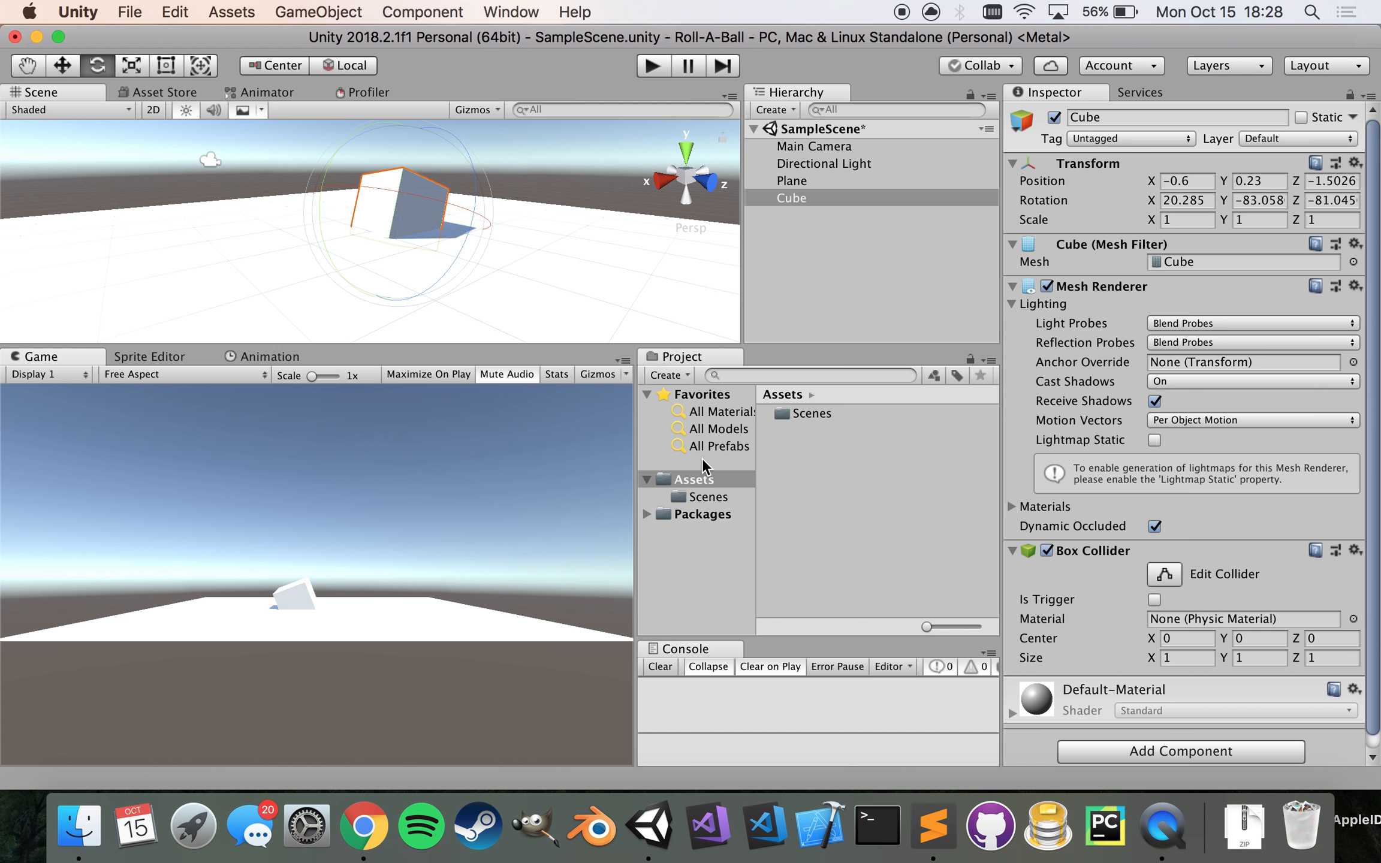
left_click_drag(634, 447, 742, 447)
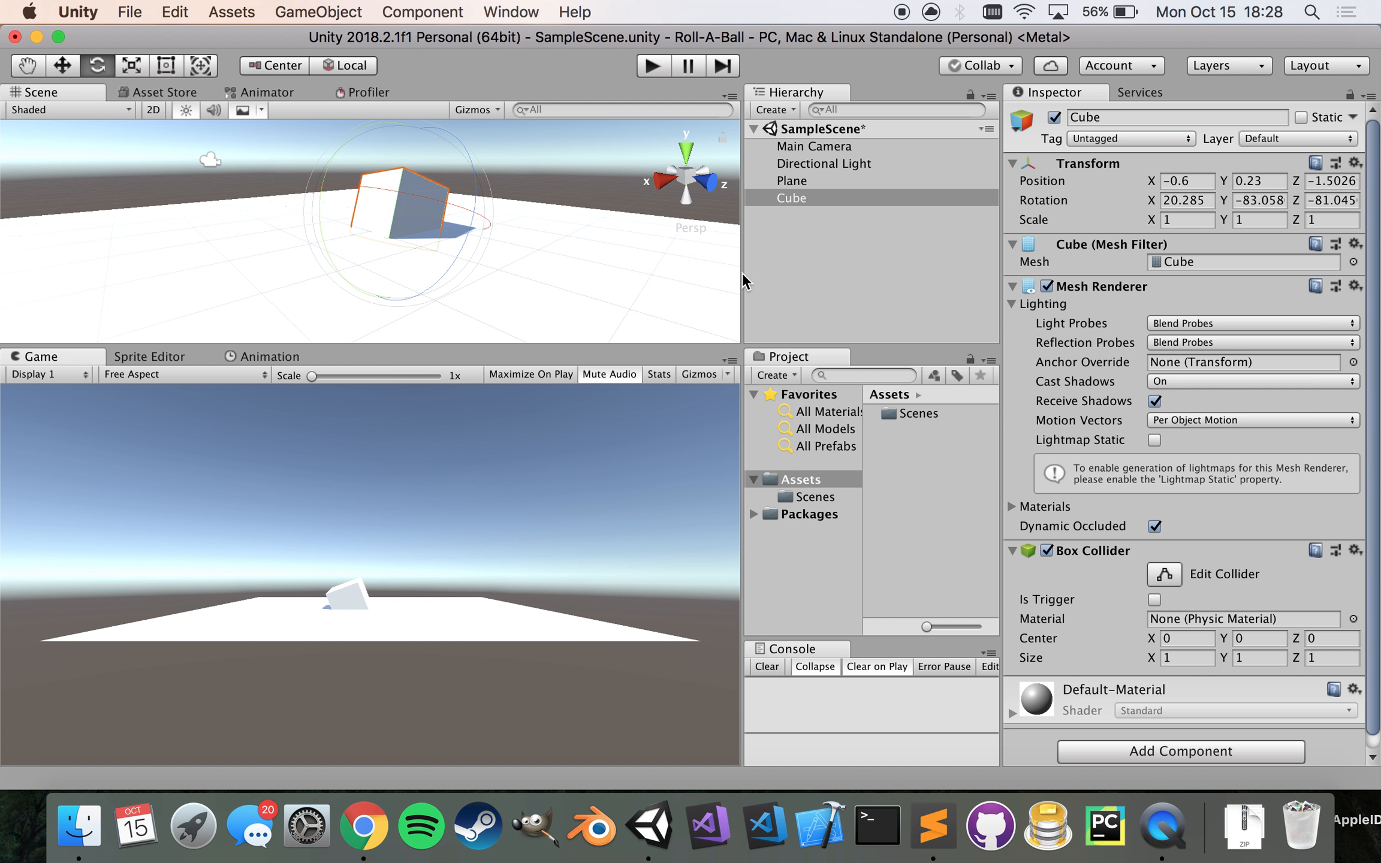
left_click_drag(741, 275, 744, 275)
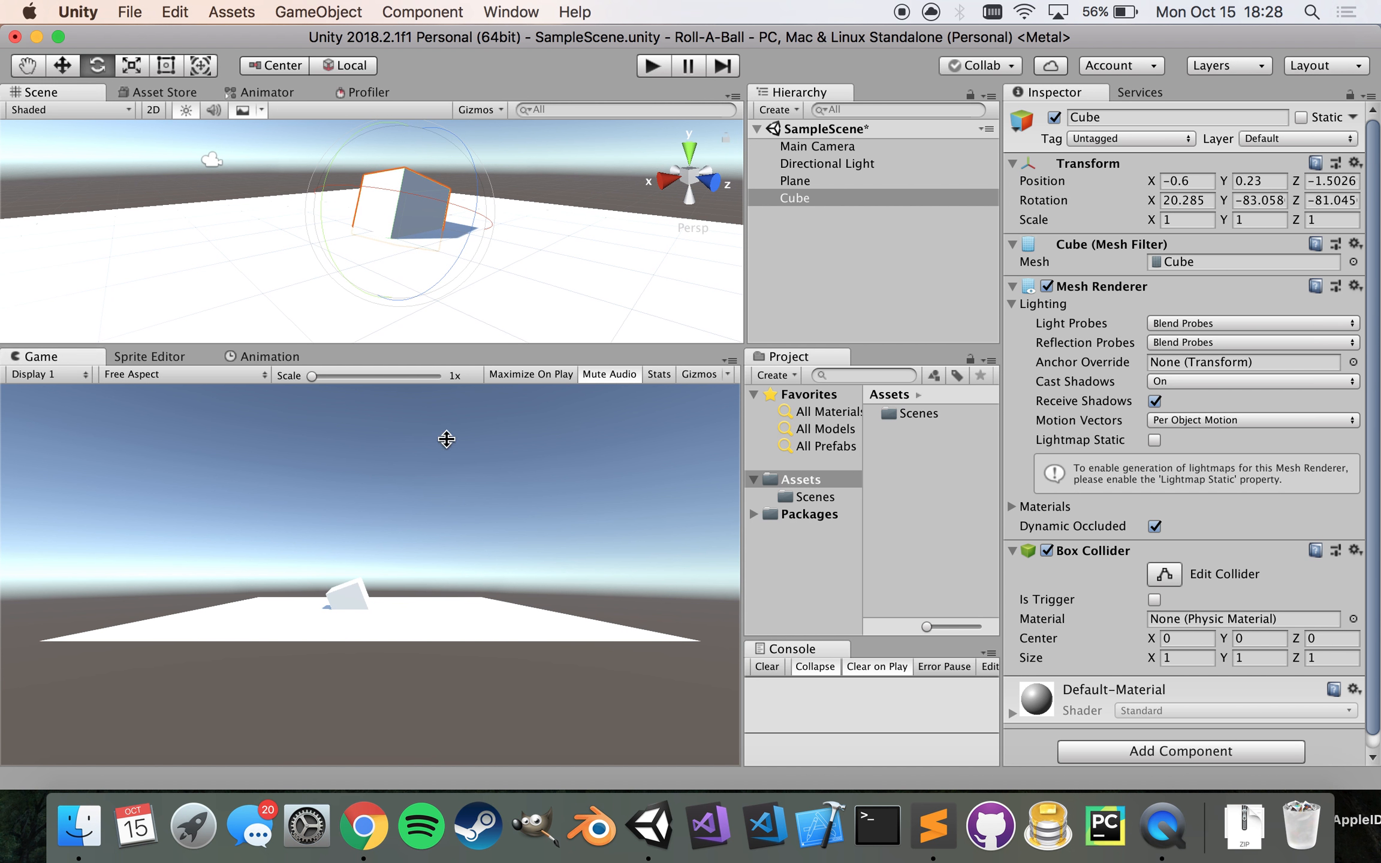
left_click(318, 346)
left_click_drag(745, 206, 697, 219)
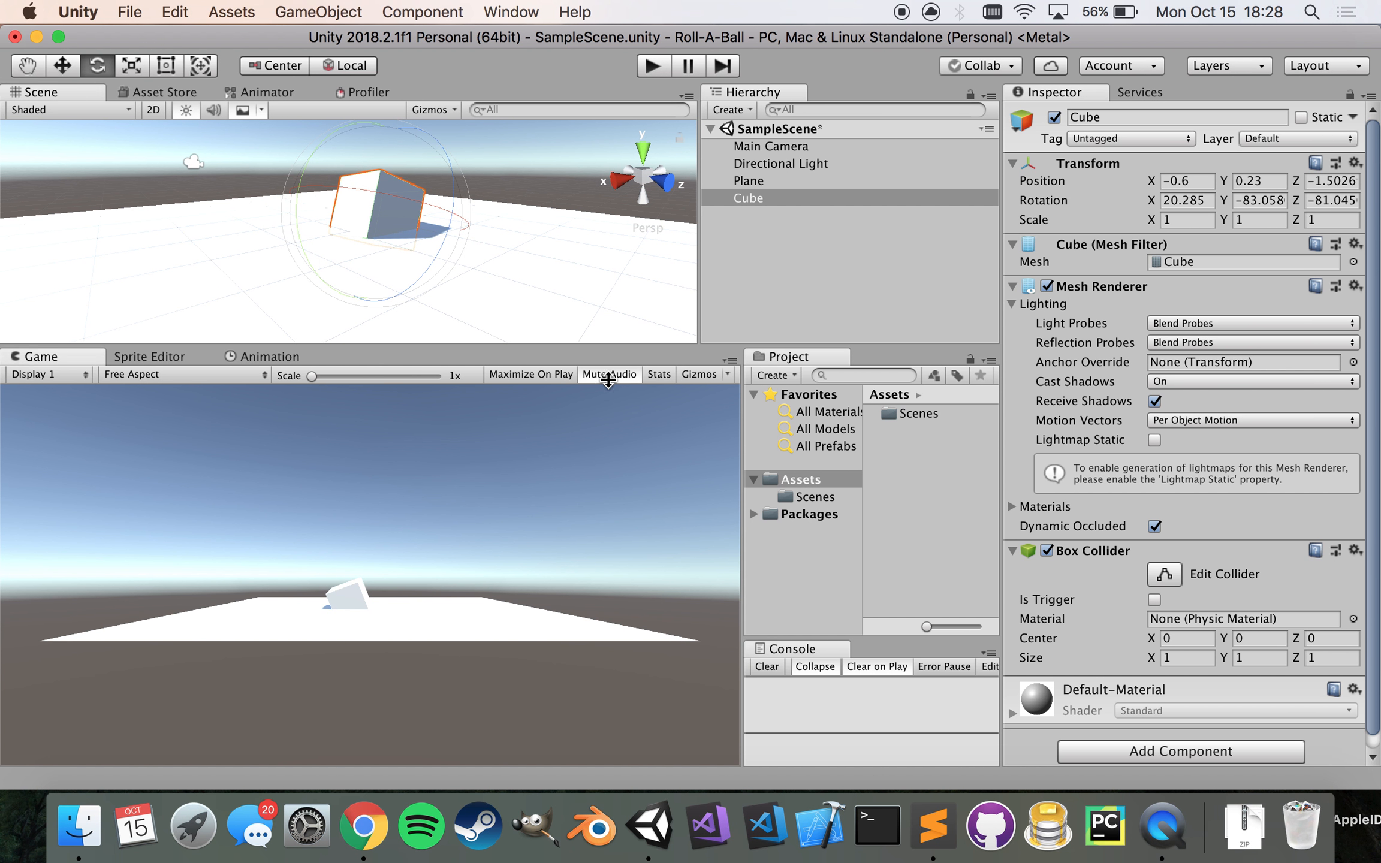
- Dock the Project panel beneath the Hierarchy and the Console beneath the Project panel
left_click_drag(780, 354, 765, 333)
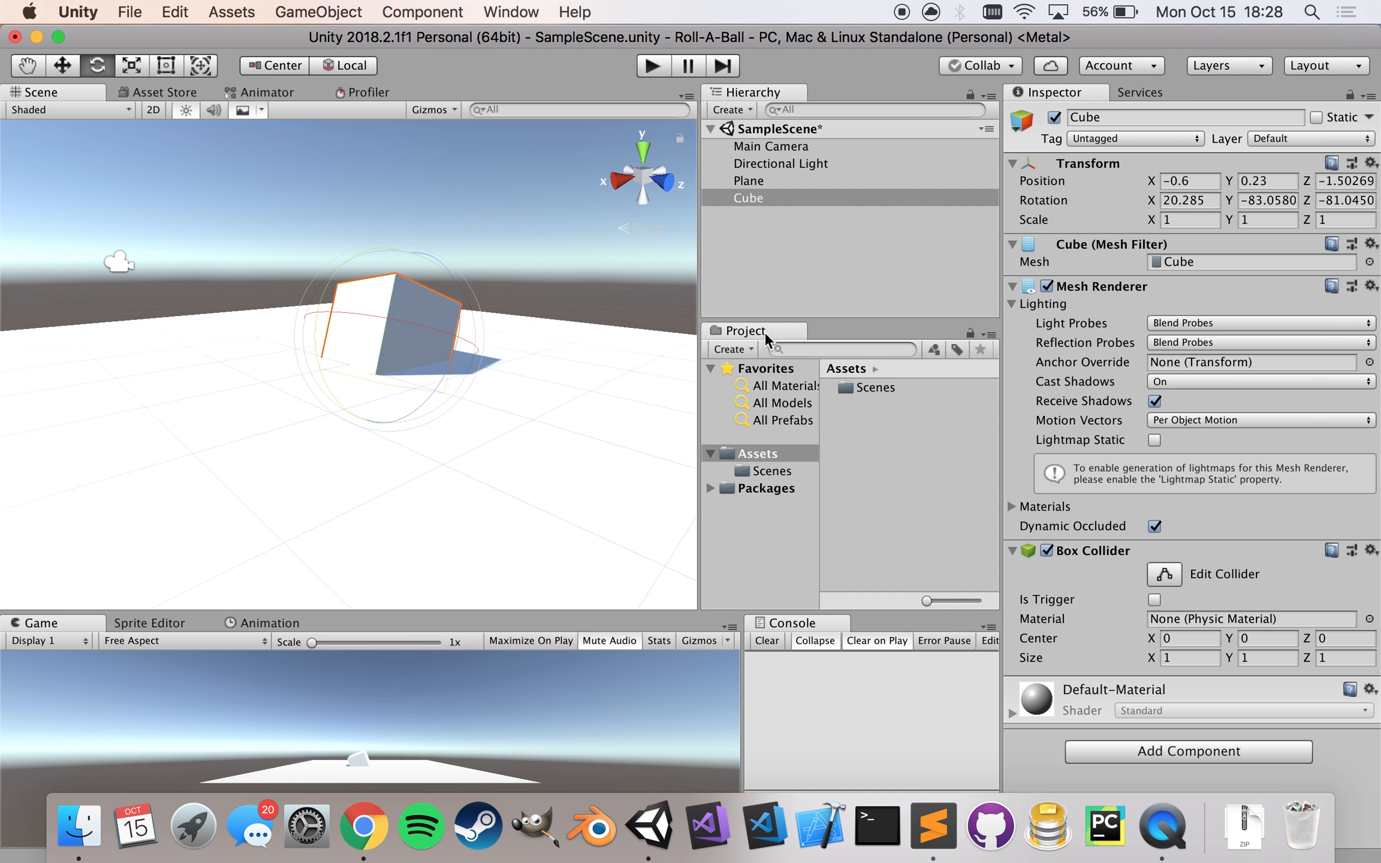
left_click_drag(786, 622, 769, 589)
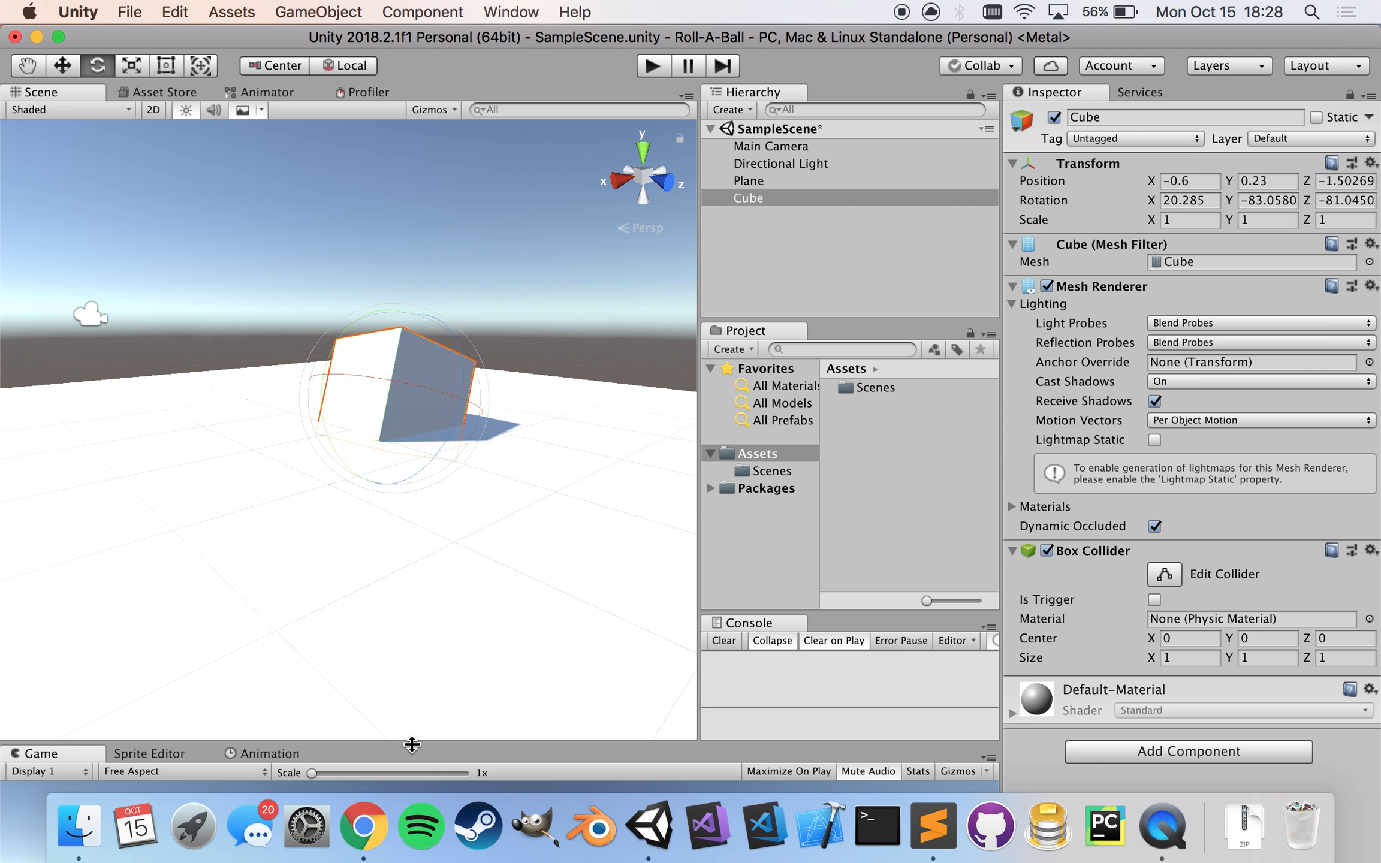
- Try the Game view beside the Scene view, redock it directly beneath the Scene view, and widen both views
left_click_drag(48, 753, 63, 682)
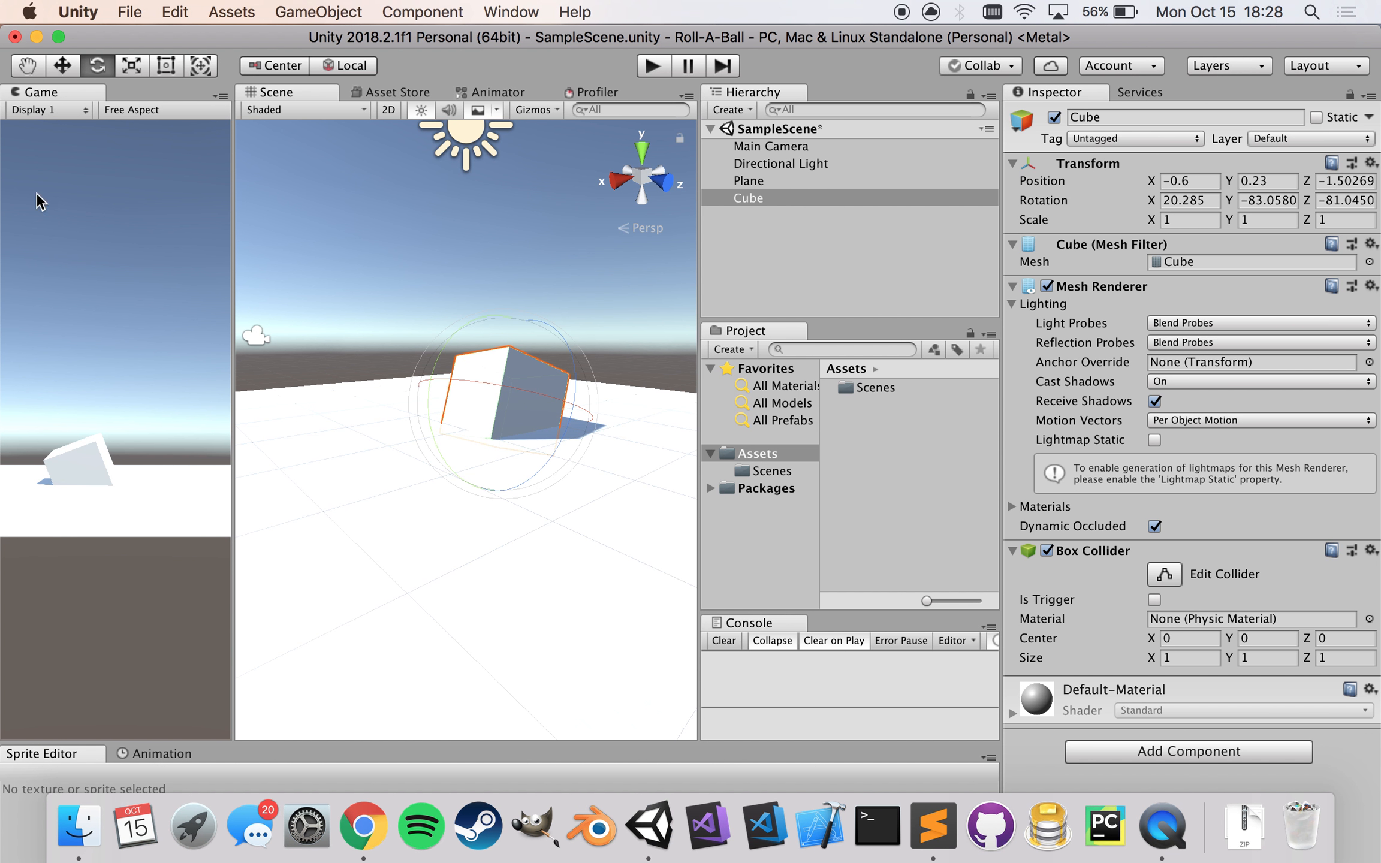
left_click_drag(38, 96, 328, 707)
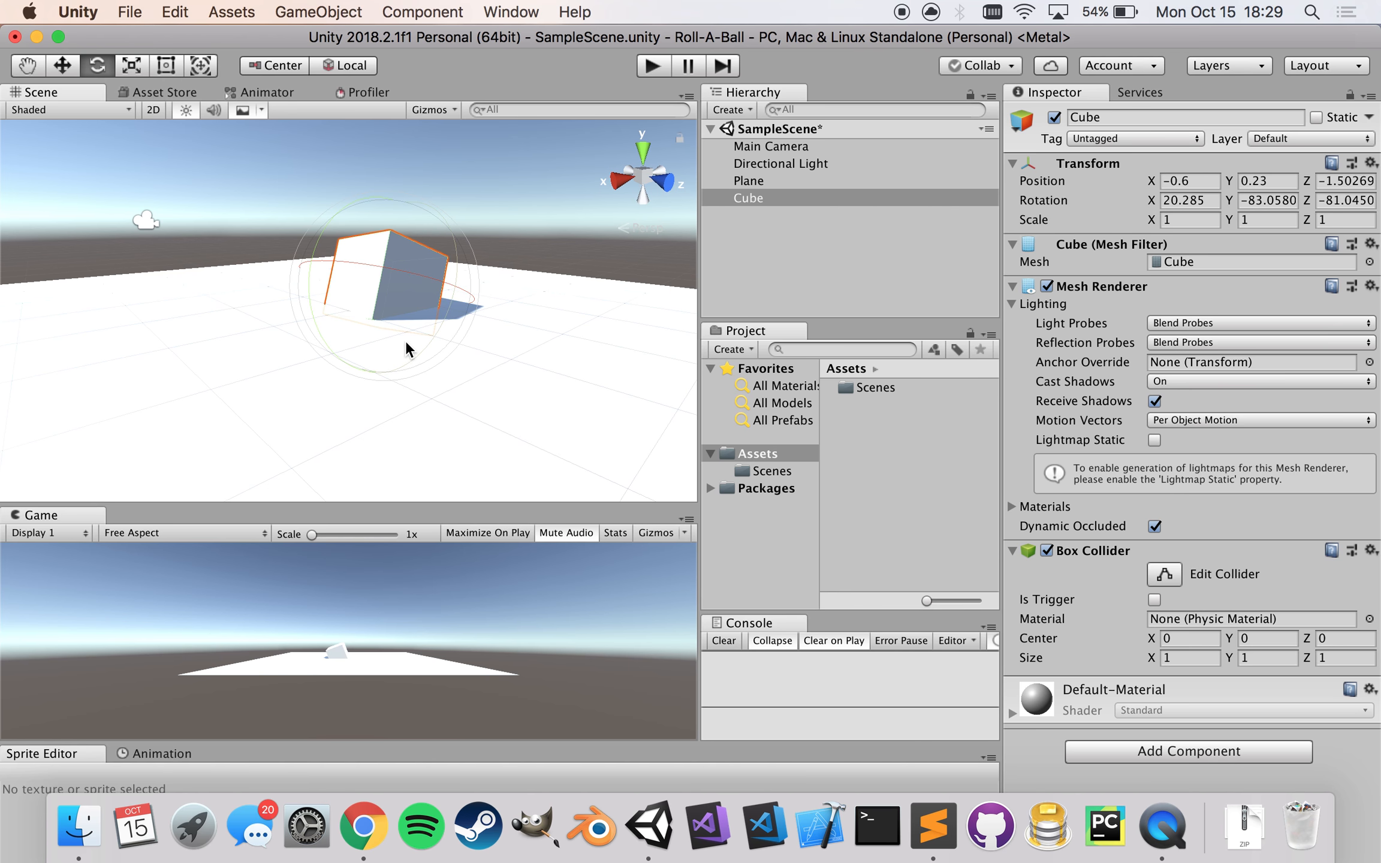
left_click_drag(700, 348, 792, 348)
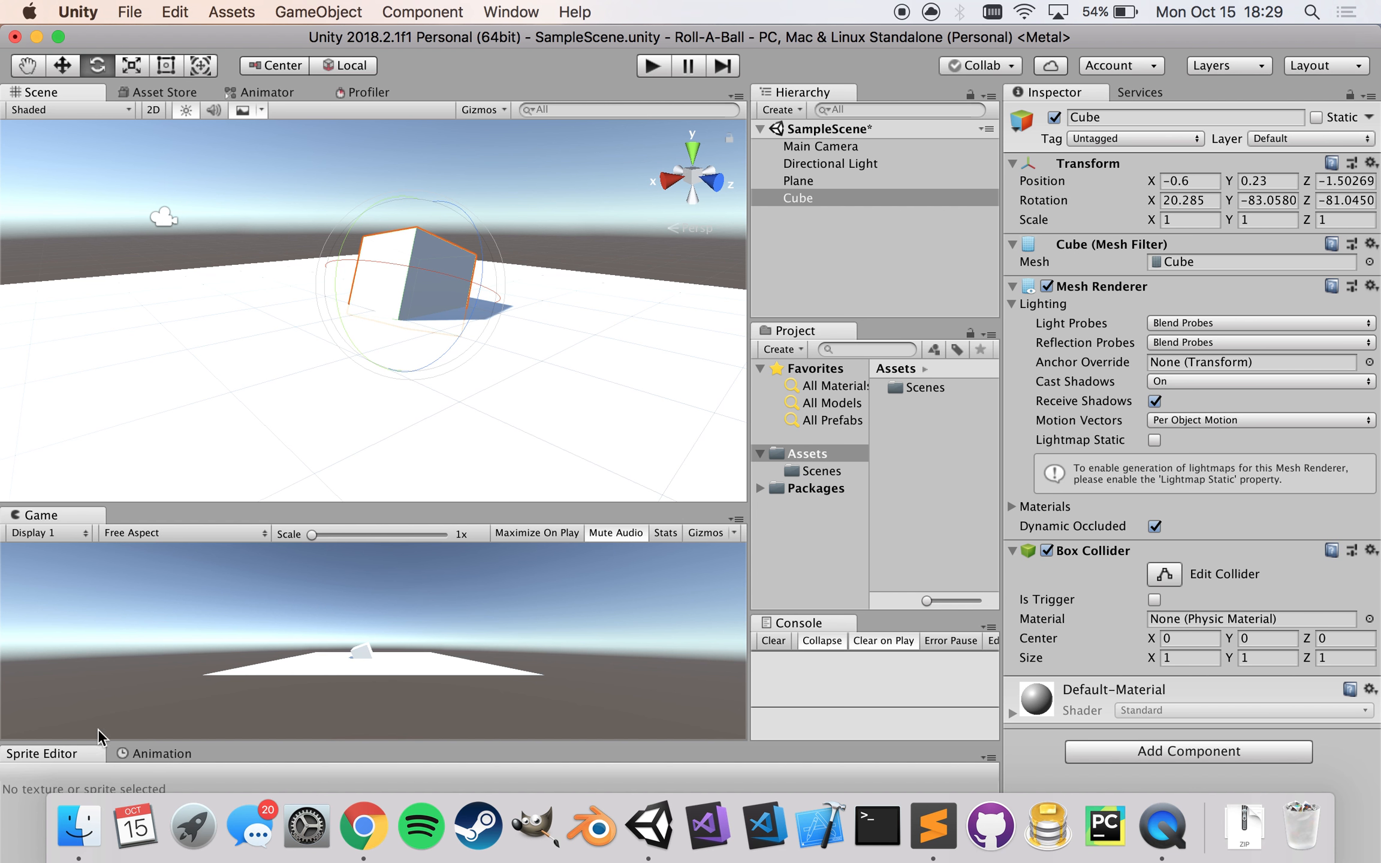
- Group the Sprite Editor and Animation panels with the Game view and bring the Game view to the front
left_click(73, 754)
left_click_drag(115, 644, 168, 516)
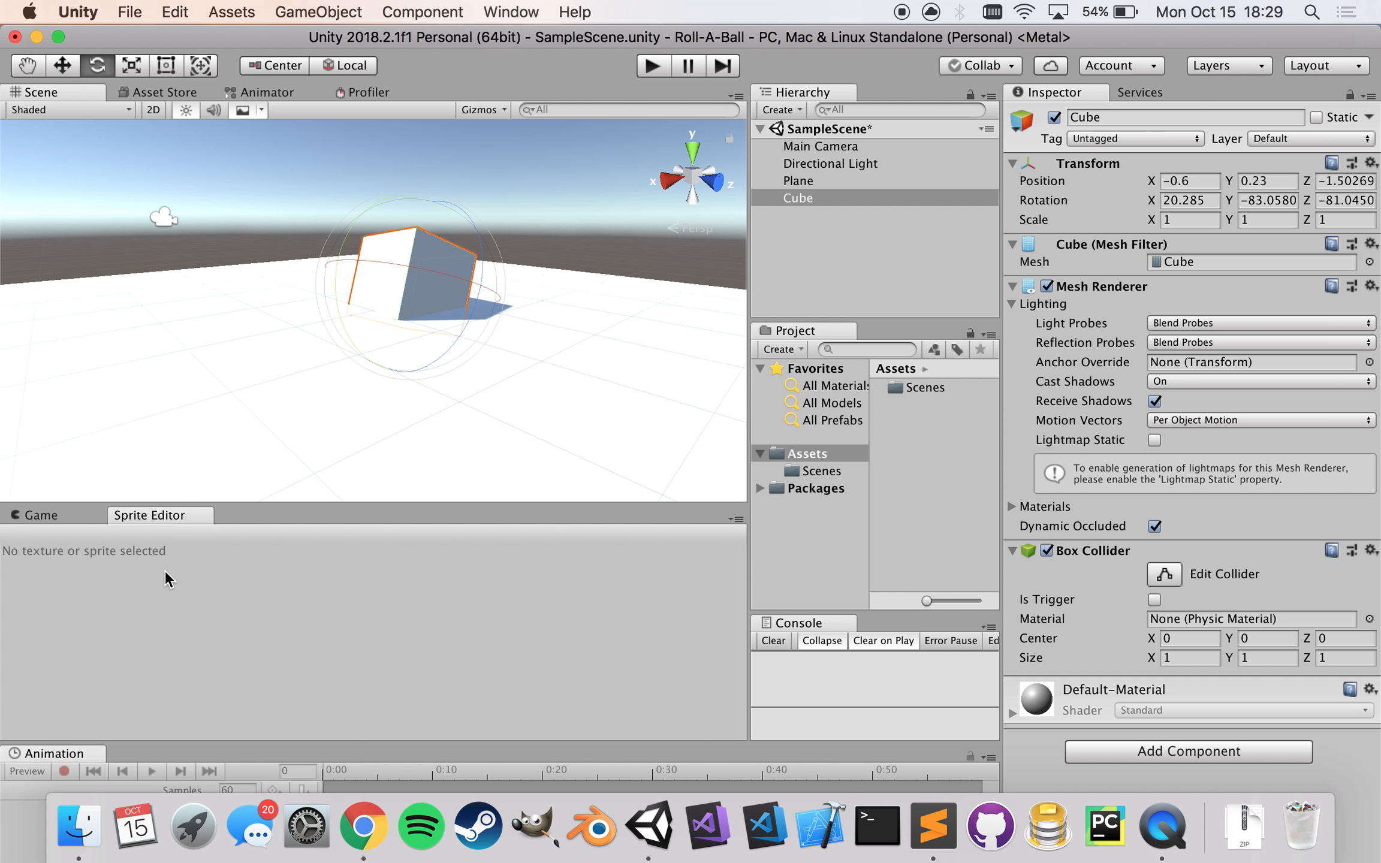
left_click_drag(63, 761, 250, 521)
left_click(45, 667)
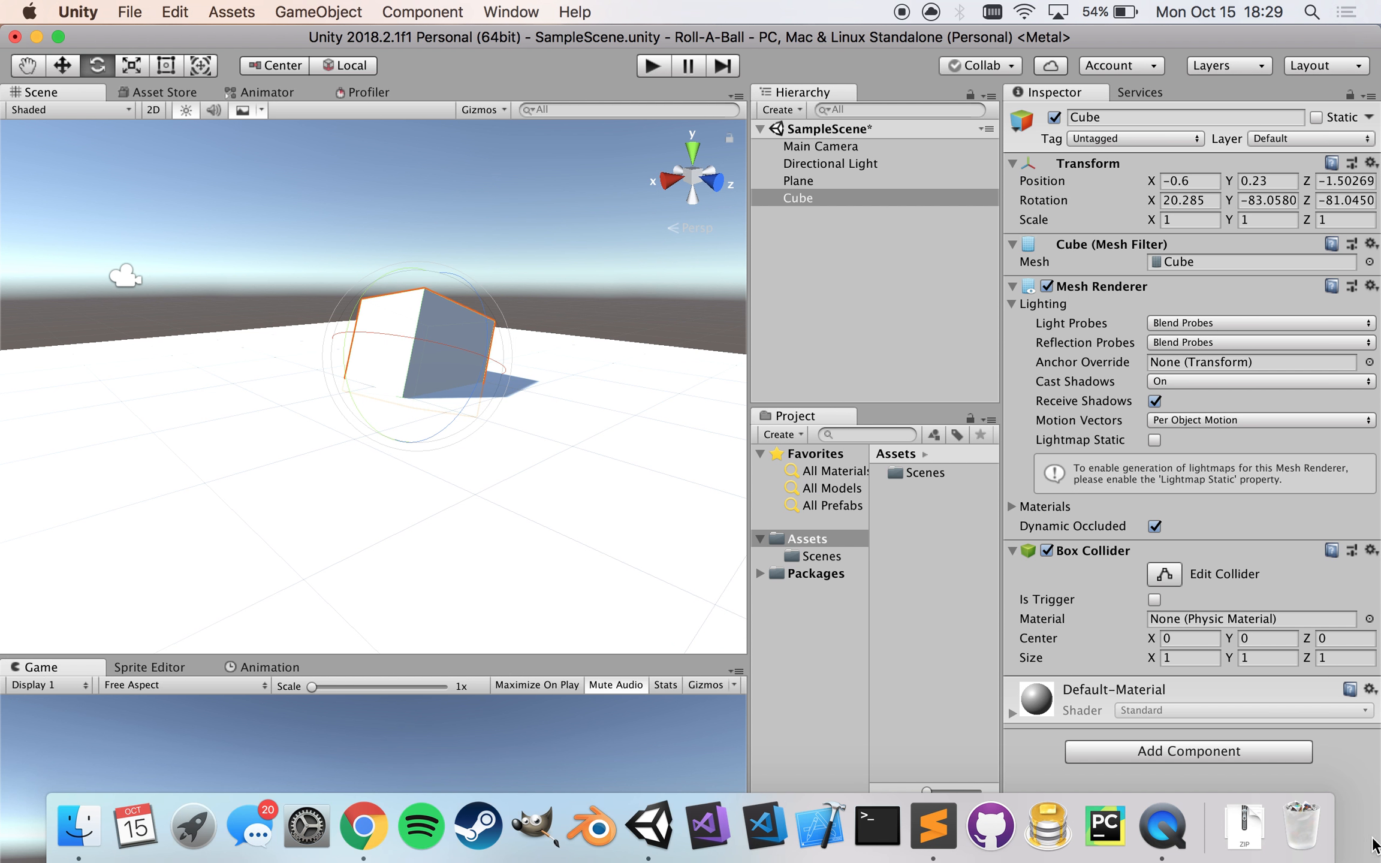
- Turn on automatic hiding for the macOS Dock
right_click(1205, 845)
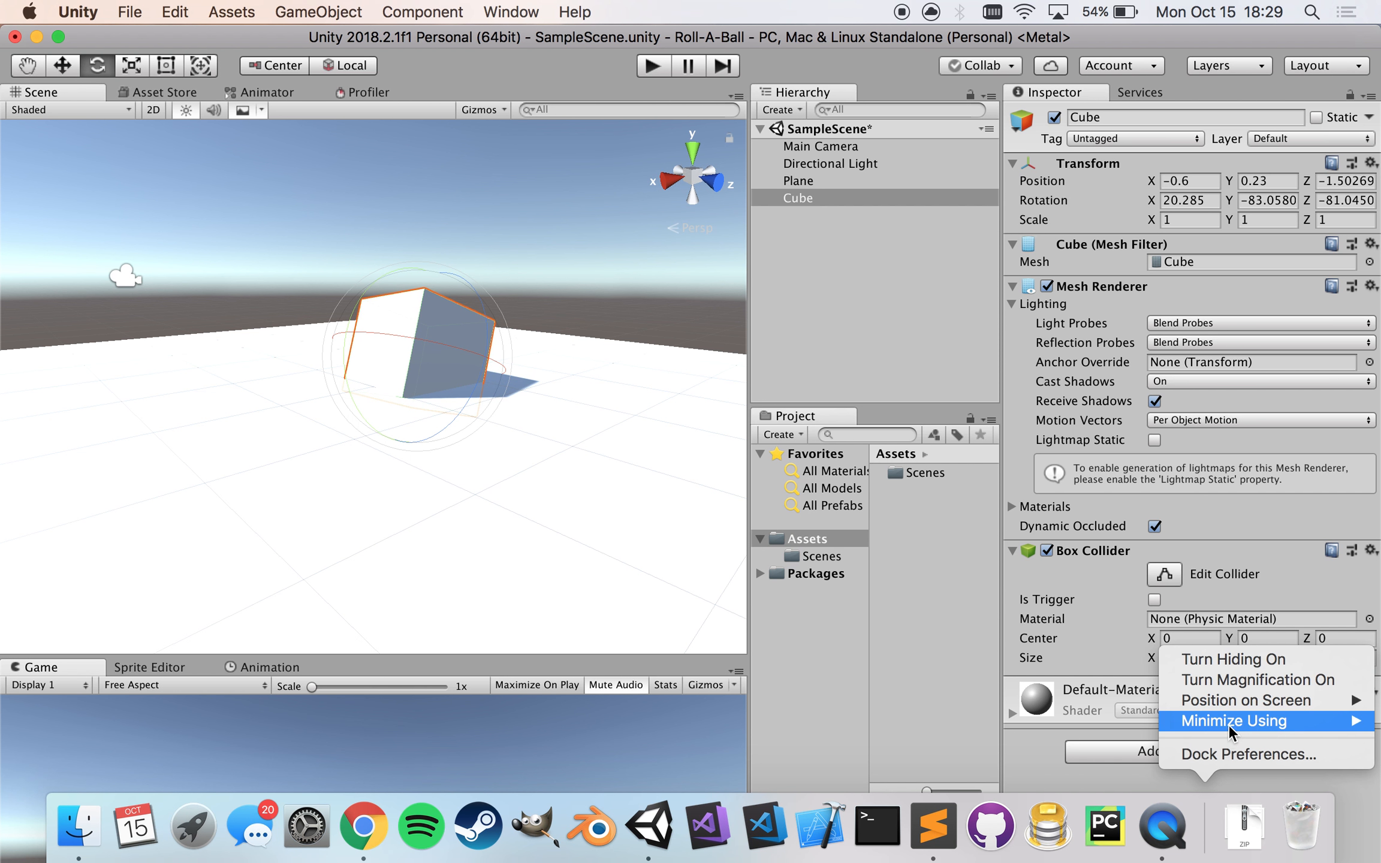
left_click(1262, 660)
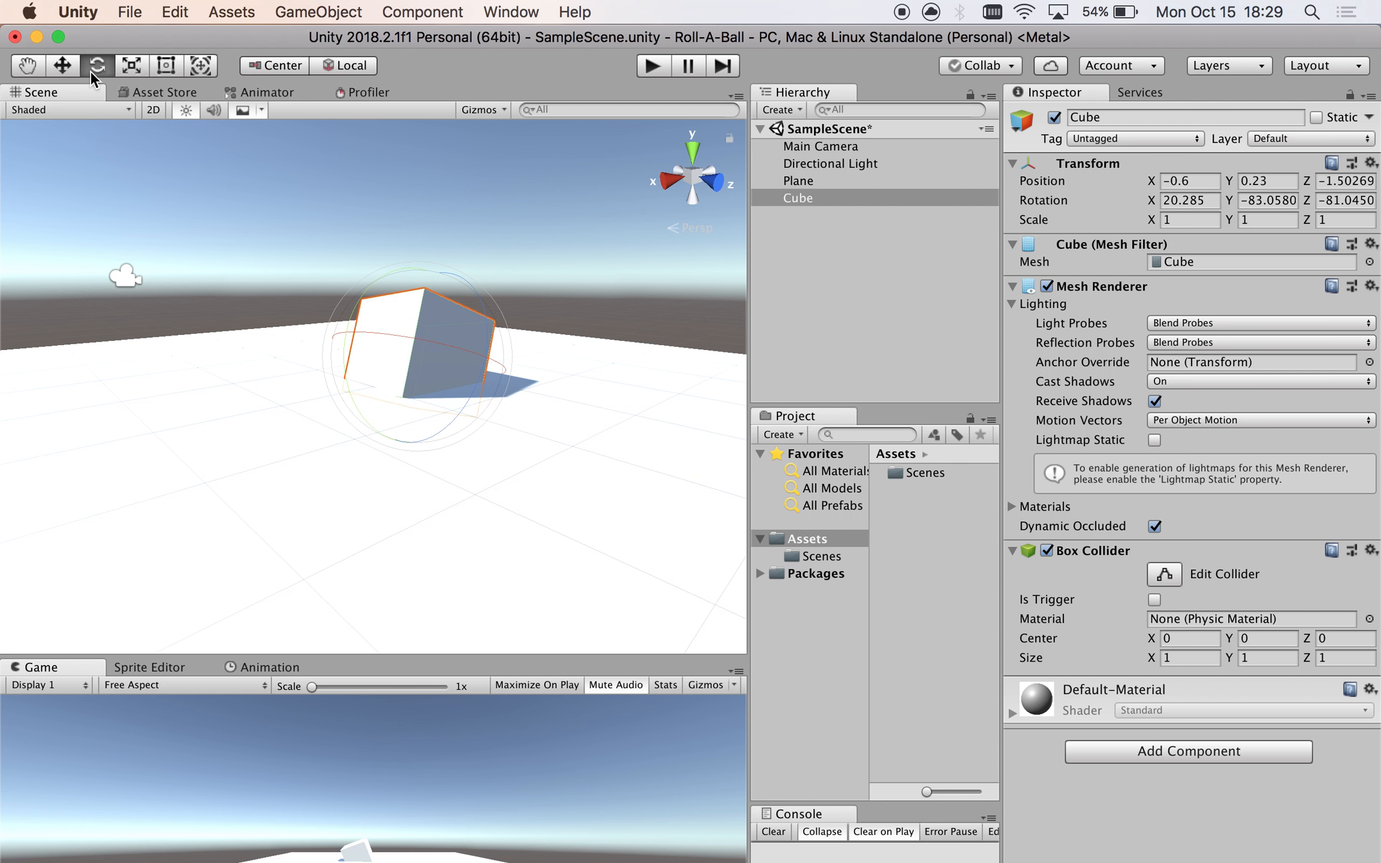
- Scale the cube with the Scale tool to about X 0.42, Z 1.66, and enlarge it uniformly to about 0.71, 1.70, 2.83
left_click(131, 67)
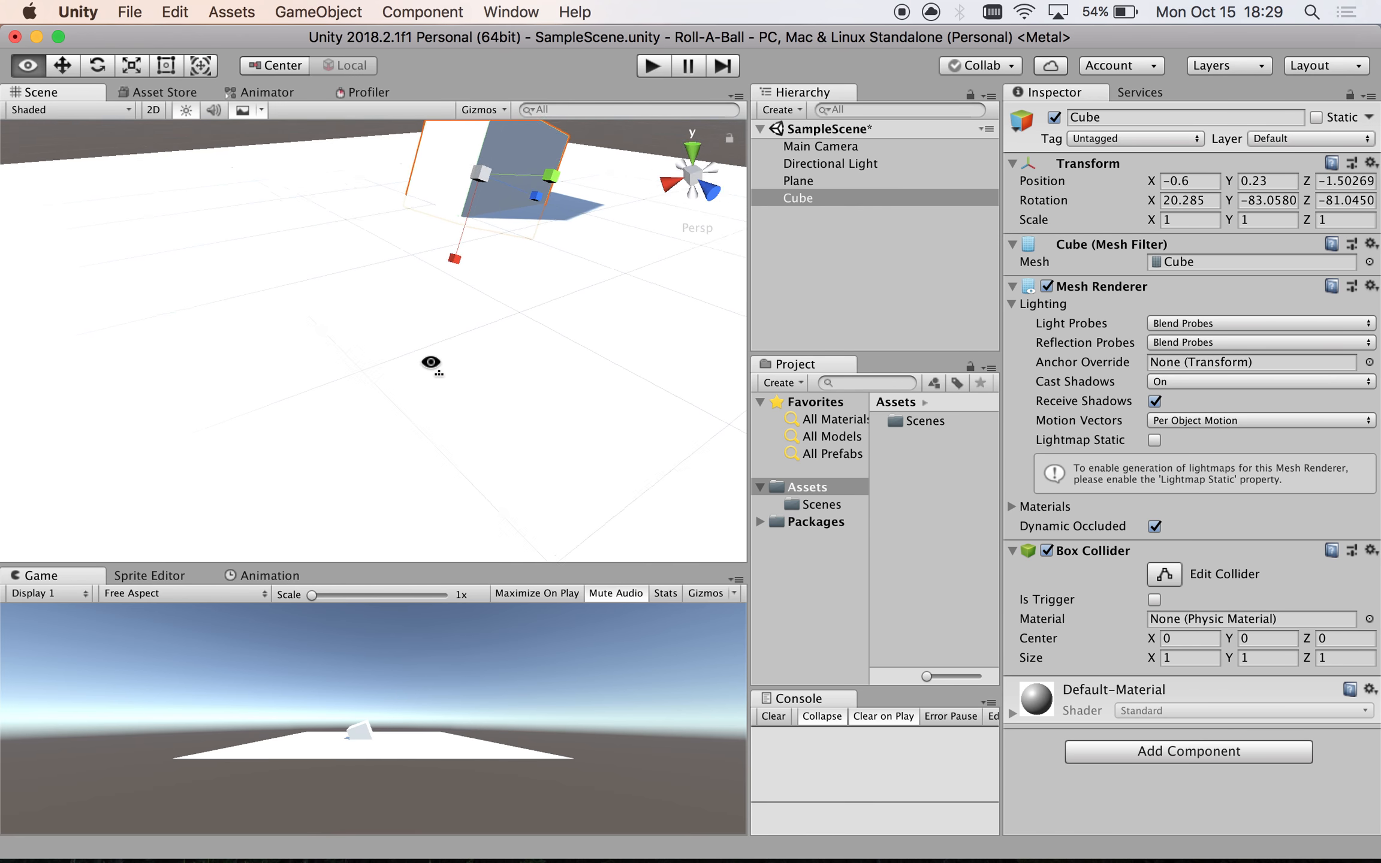
right_click_drag(432, 362, 471, 314)
key("s")
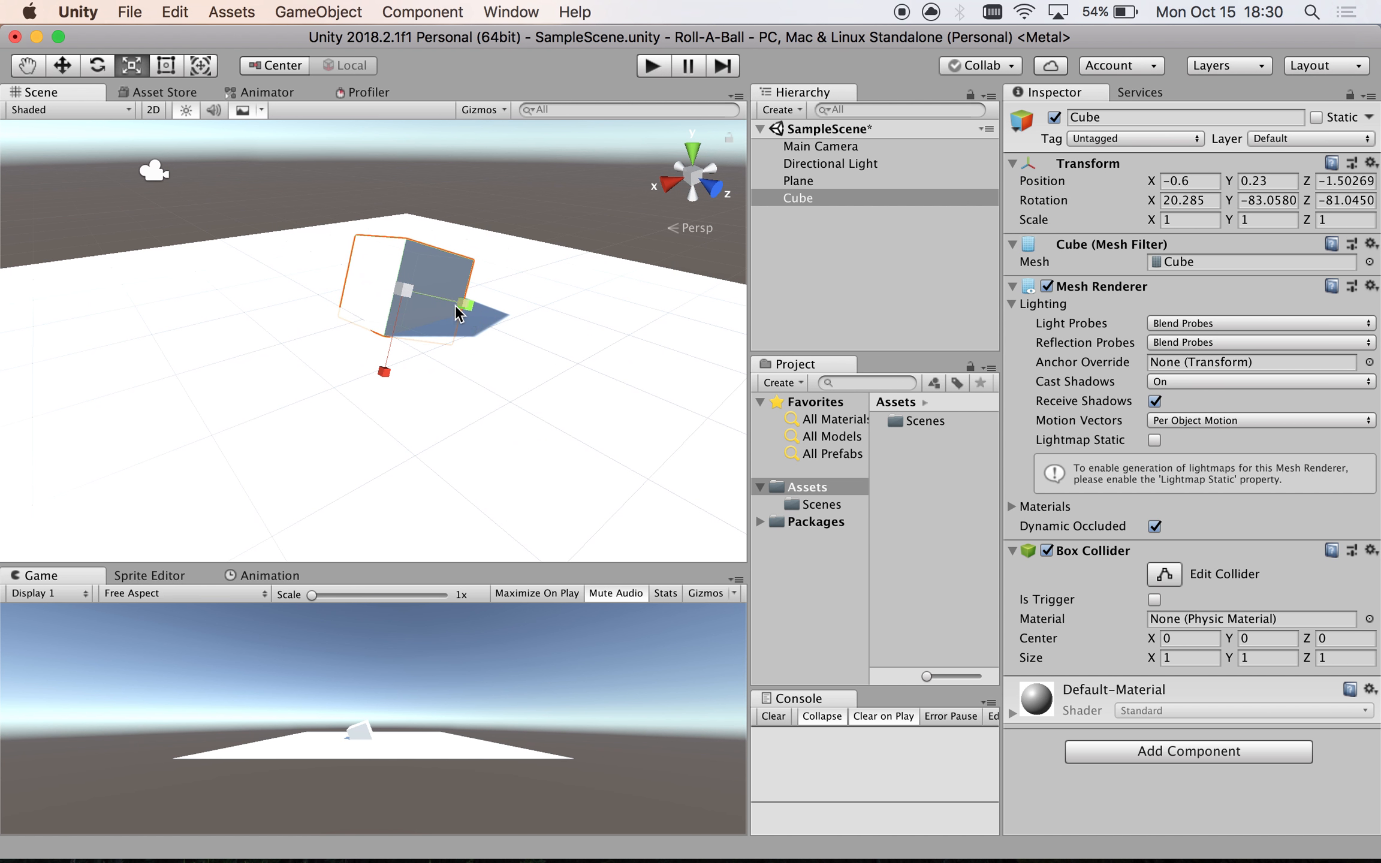
left_click_drag(486, 307, 510, 341)
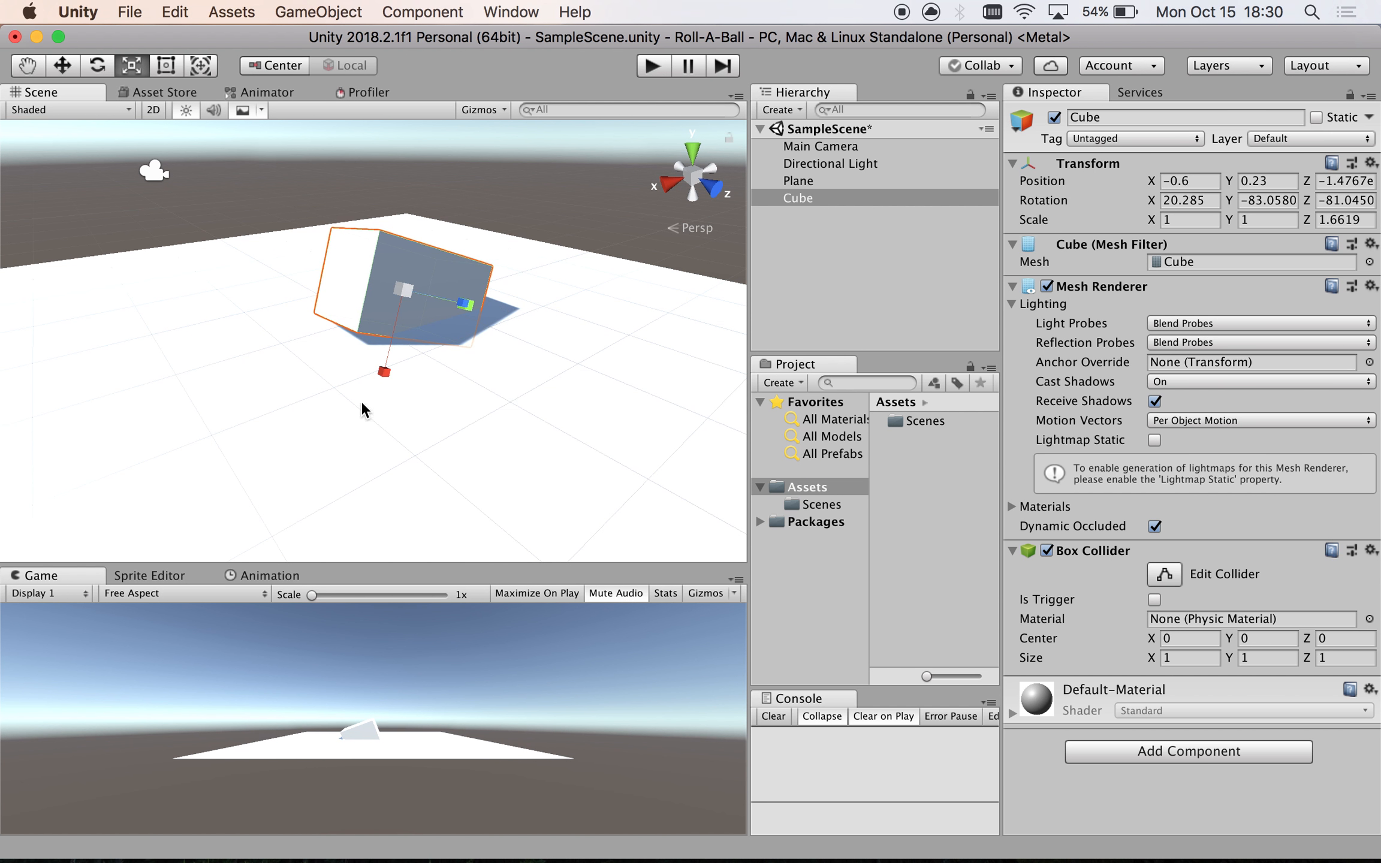
left_click_drag(383, 372, 412, 339)
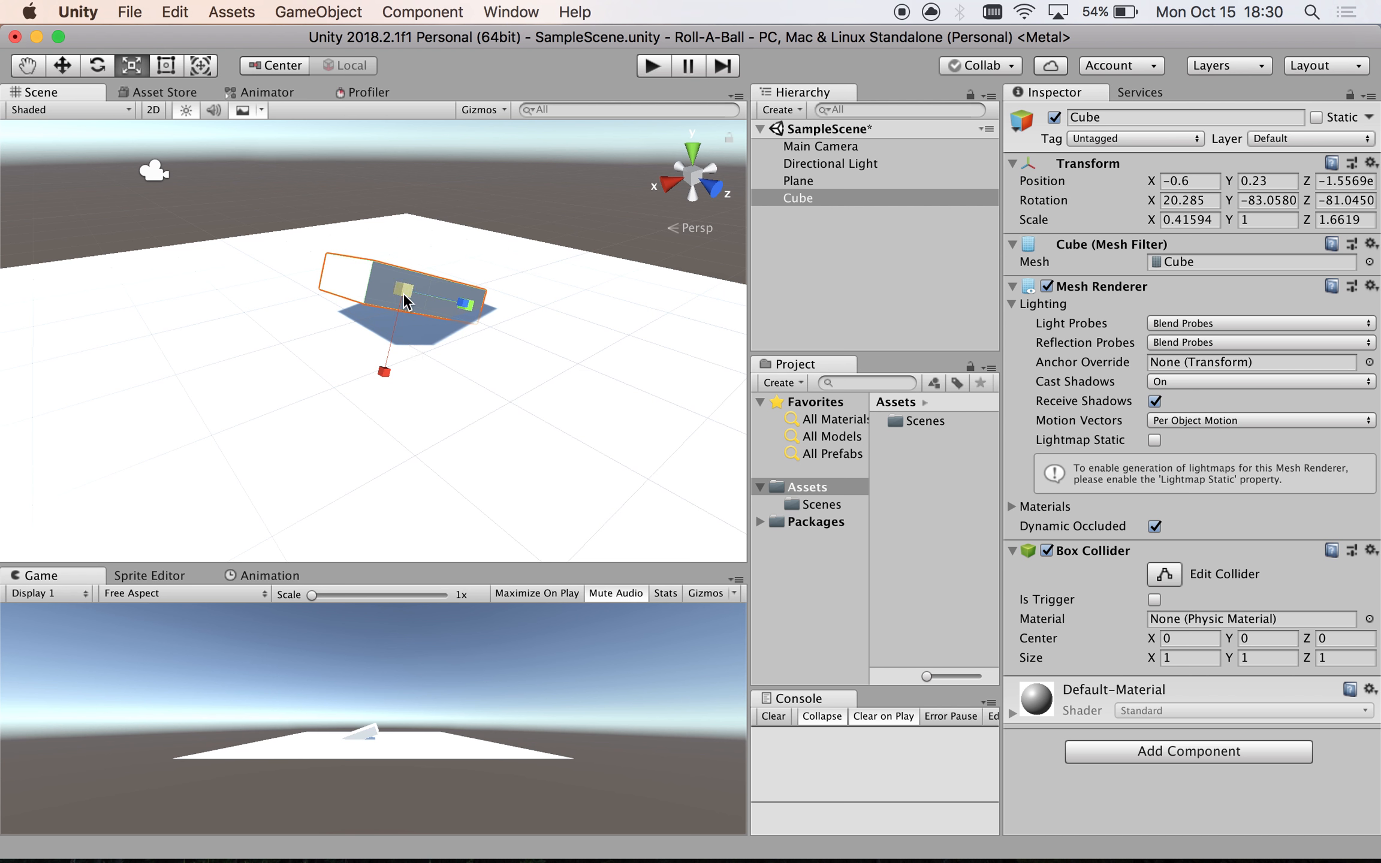
left_click_drag(402, 293, 478, 279)
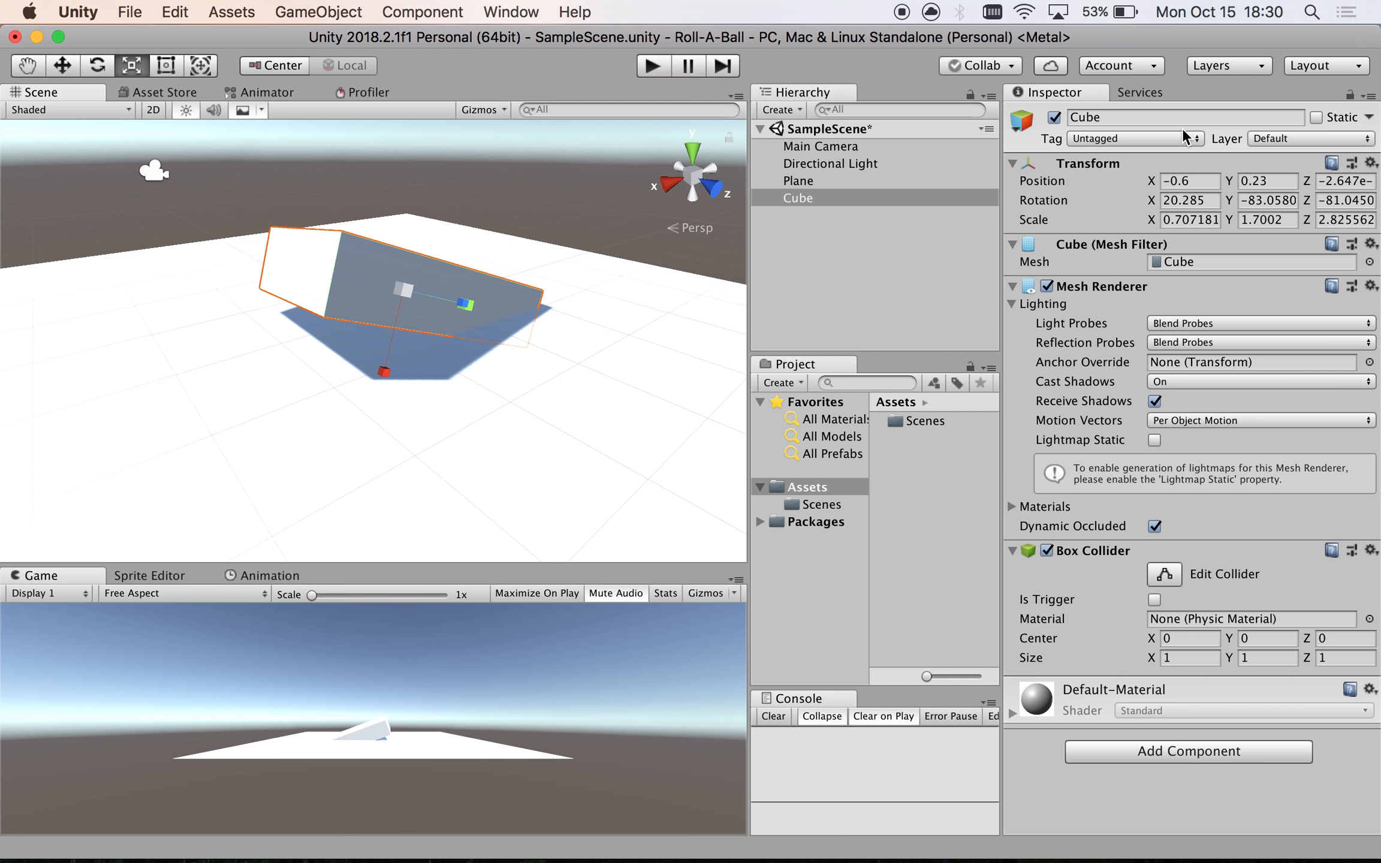
- Reset the cube's transform to its defaults and switch between the Move and Scale tools
left_click(1370, 163)
left_click(1332, 186)
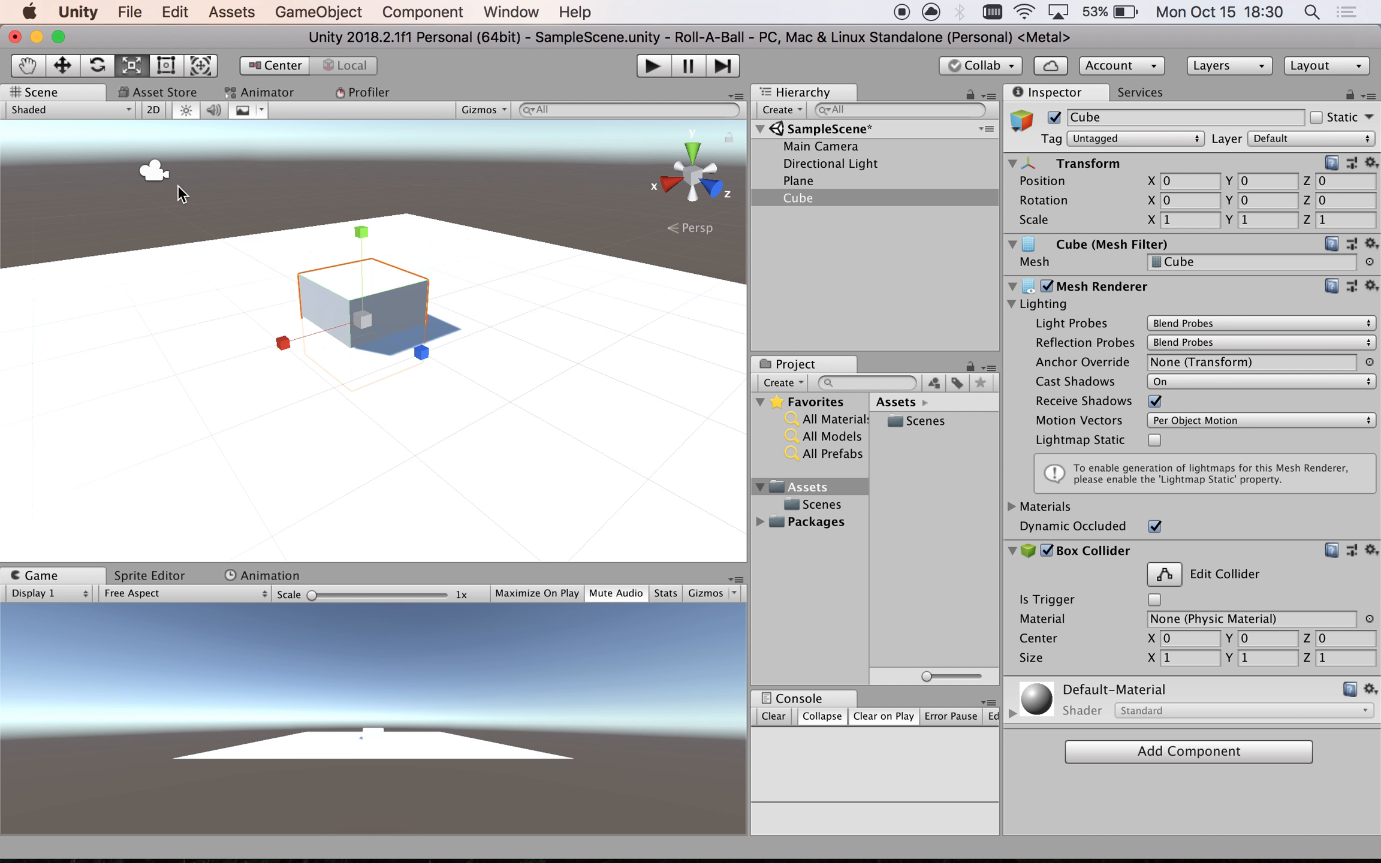
left_click(62, 65)
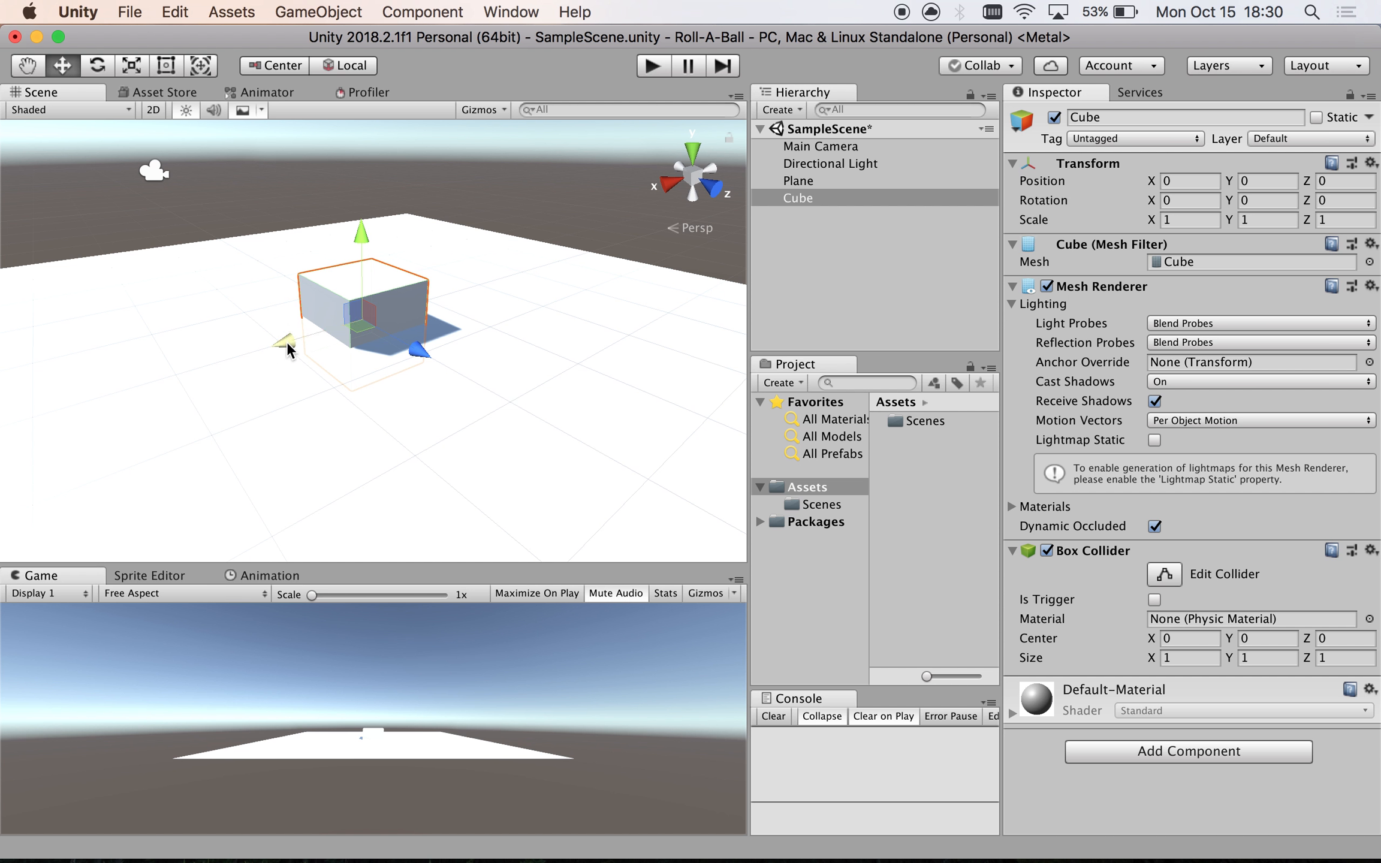
key("r")
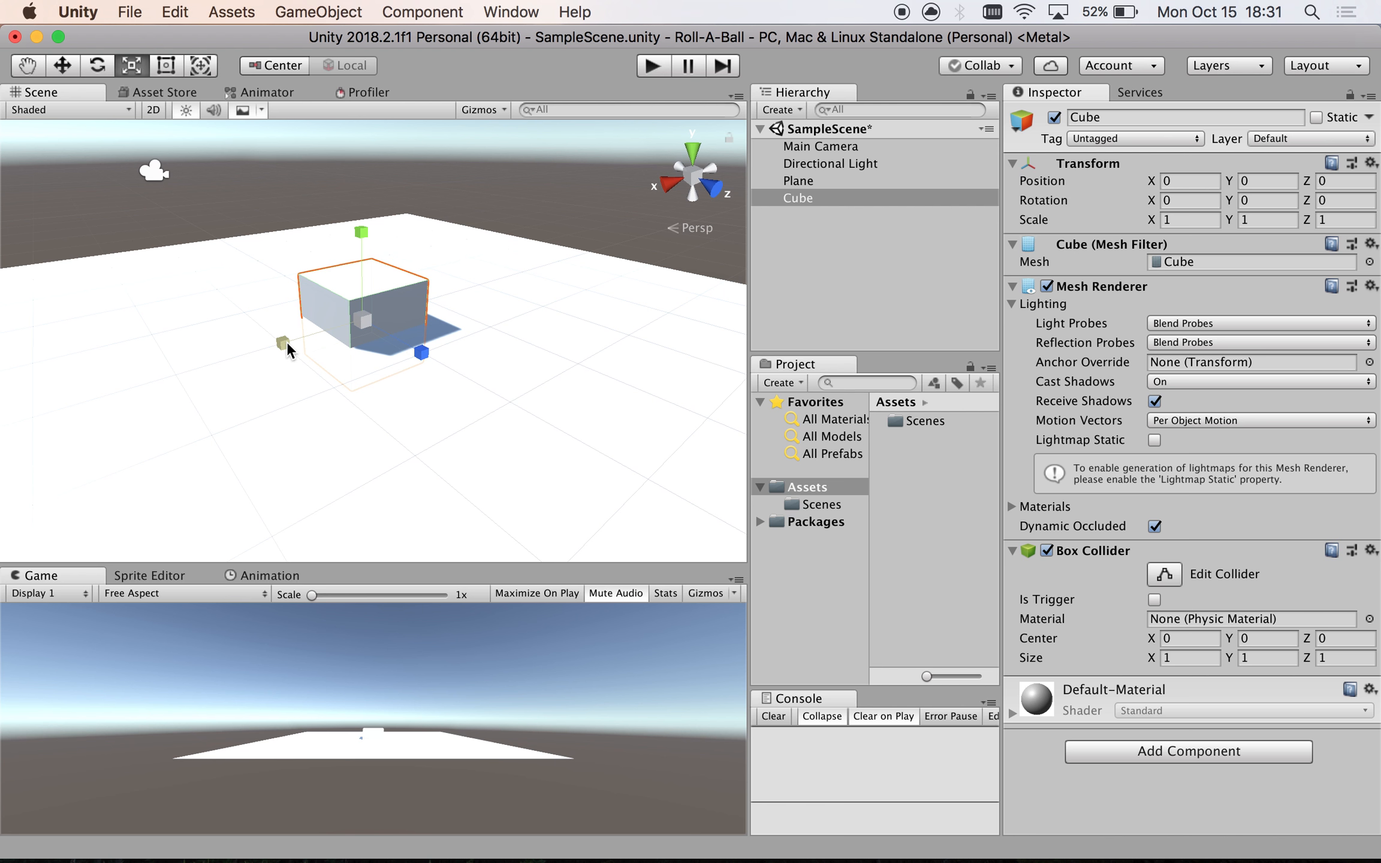
- Move the cube along the X axis to the plane's edge, at about X -5.48
scroll(420, 282, "down", 2)
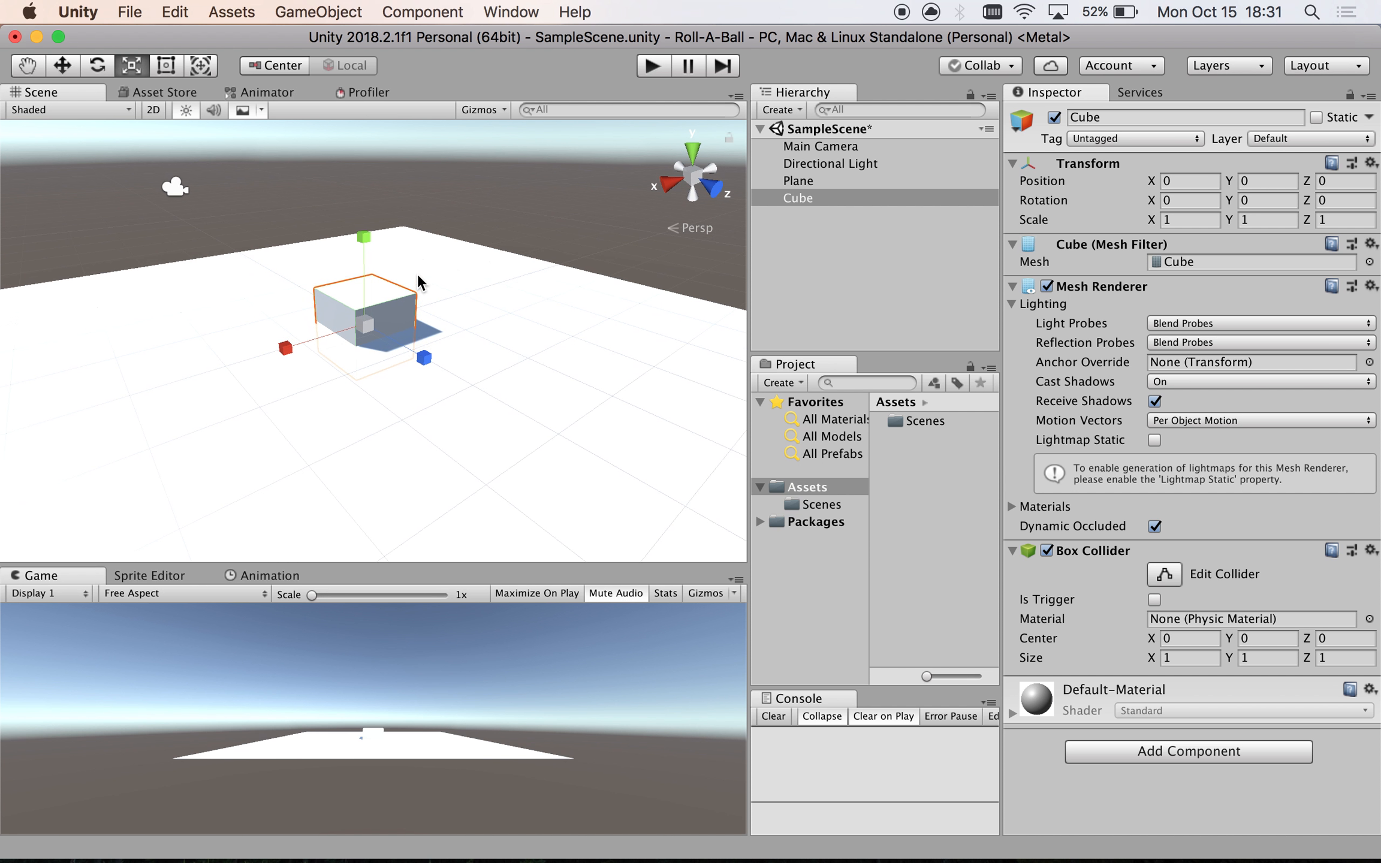
left_click(62, 64)
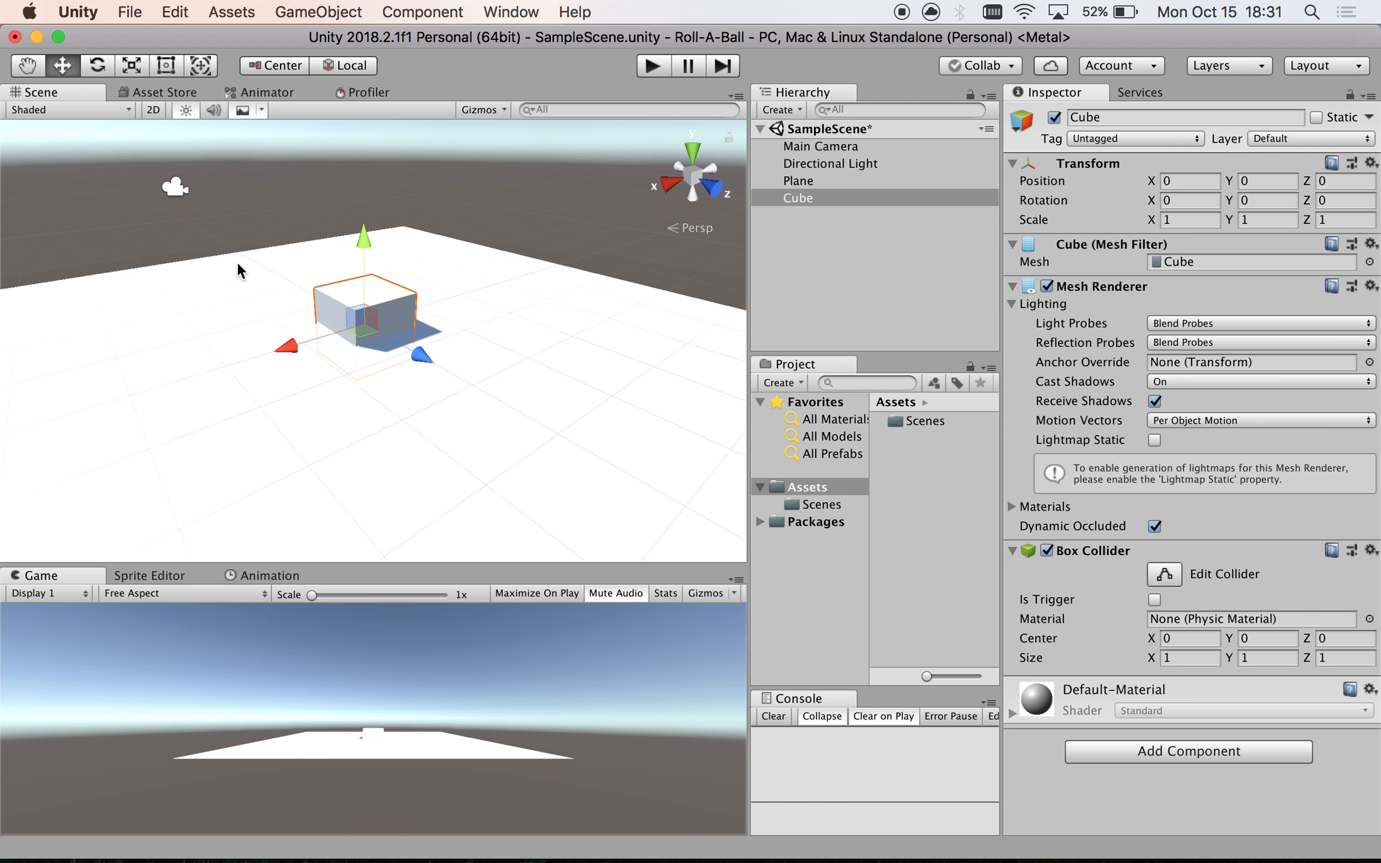
left_click_drag(282, 346, 565, 244)
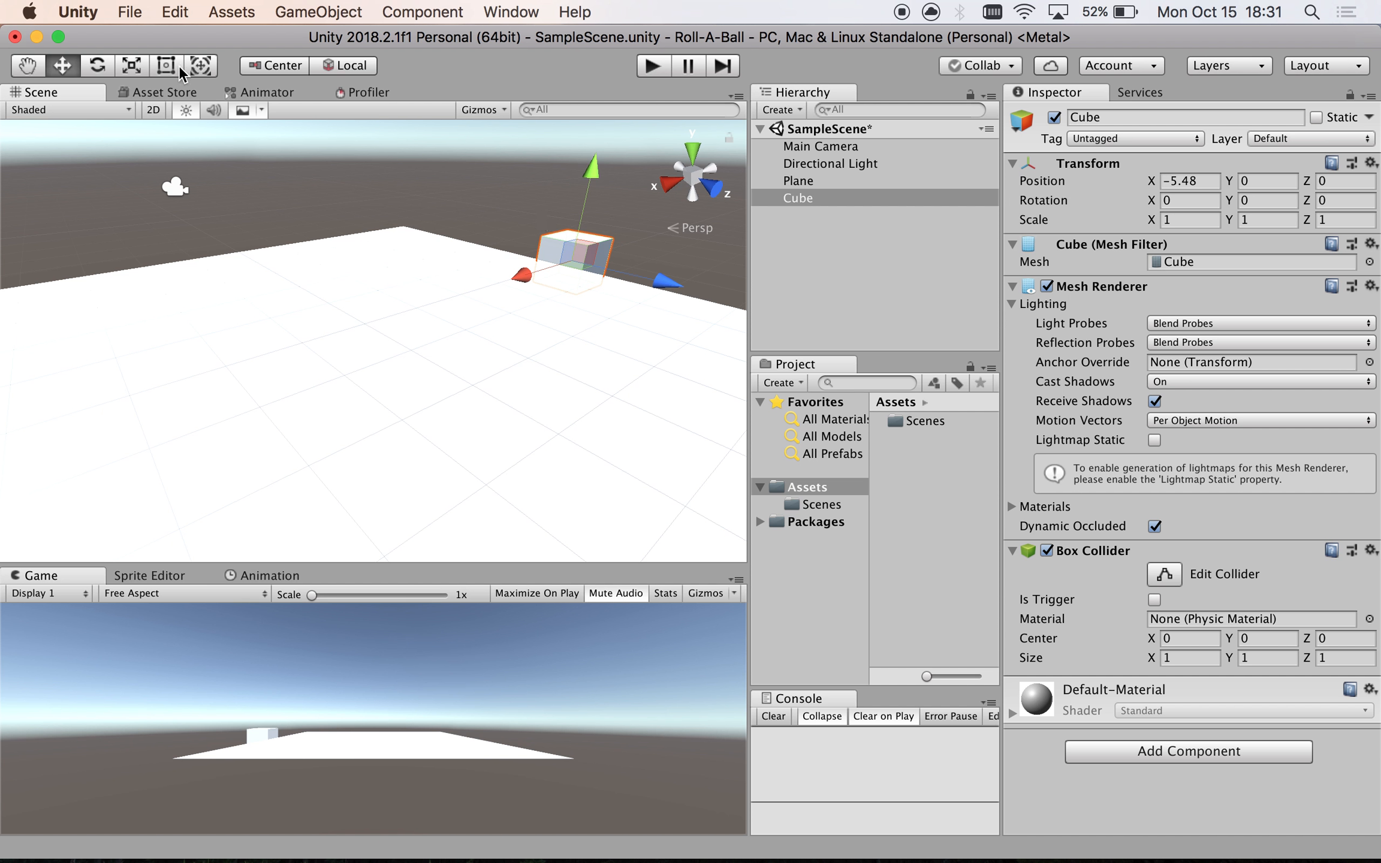
- Scale the cube into a wall along the plane's edge, about 9.9 on Z and 0.65 on X
left_click(122, 67)
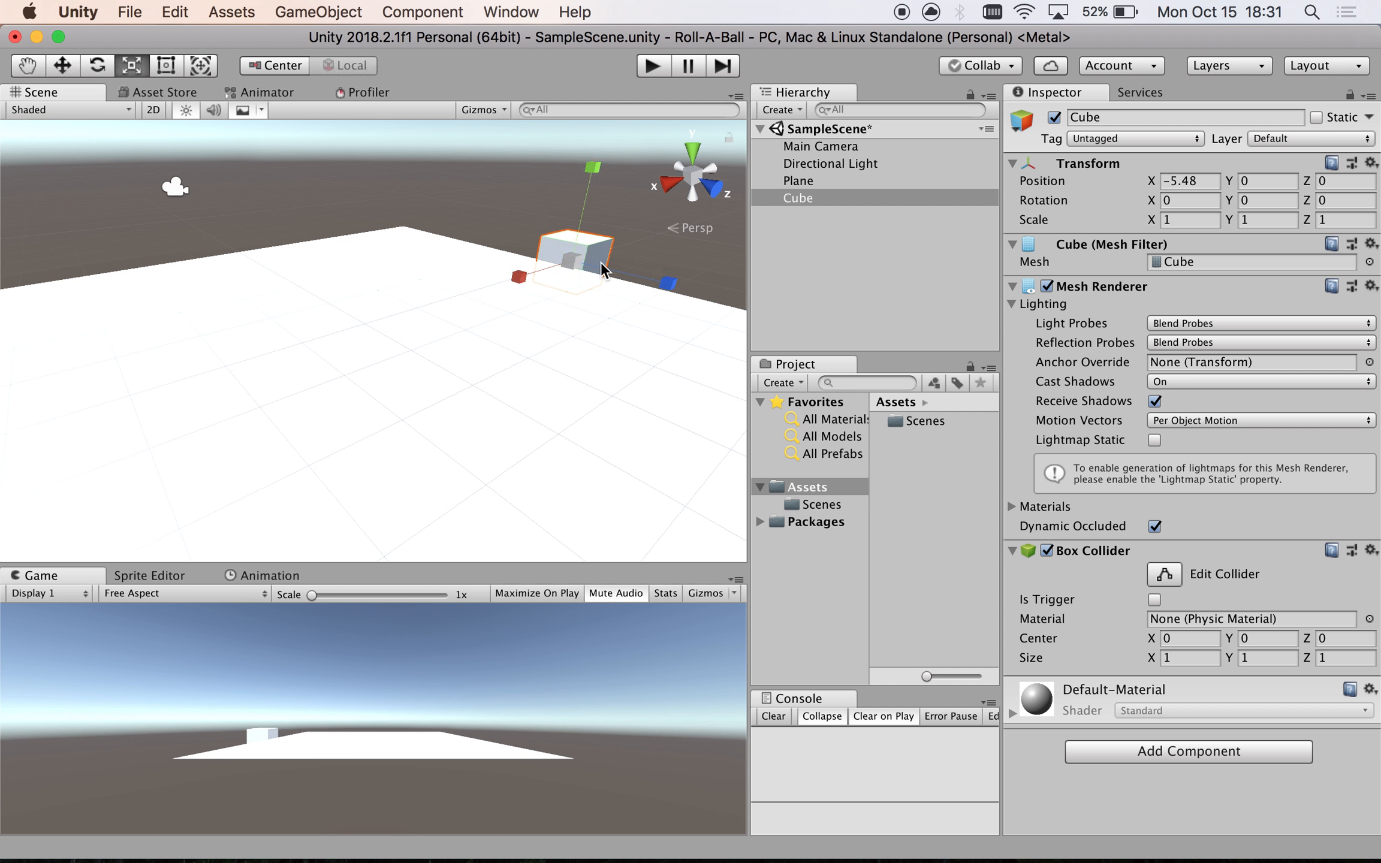
left_click_drag(693, 290, 761, 313)
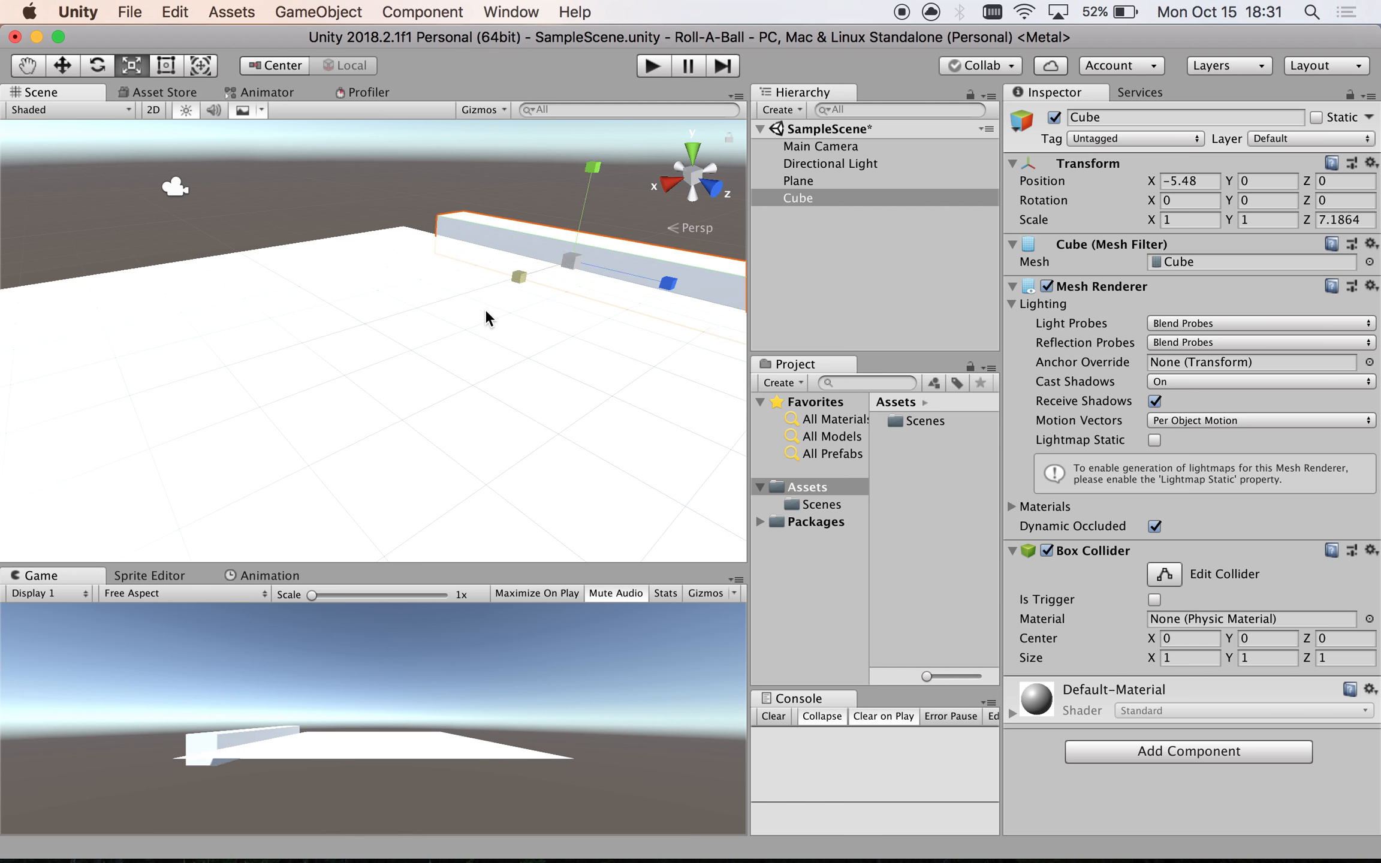
scroll(474, 315, "down", 5)
left_click_drag(612, 307, 645, 309)
left_click_drag(638, 309, 643, 308)
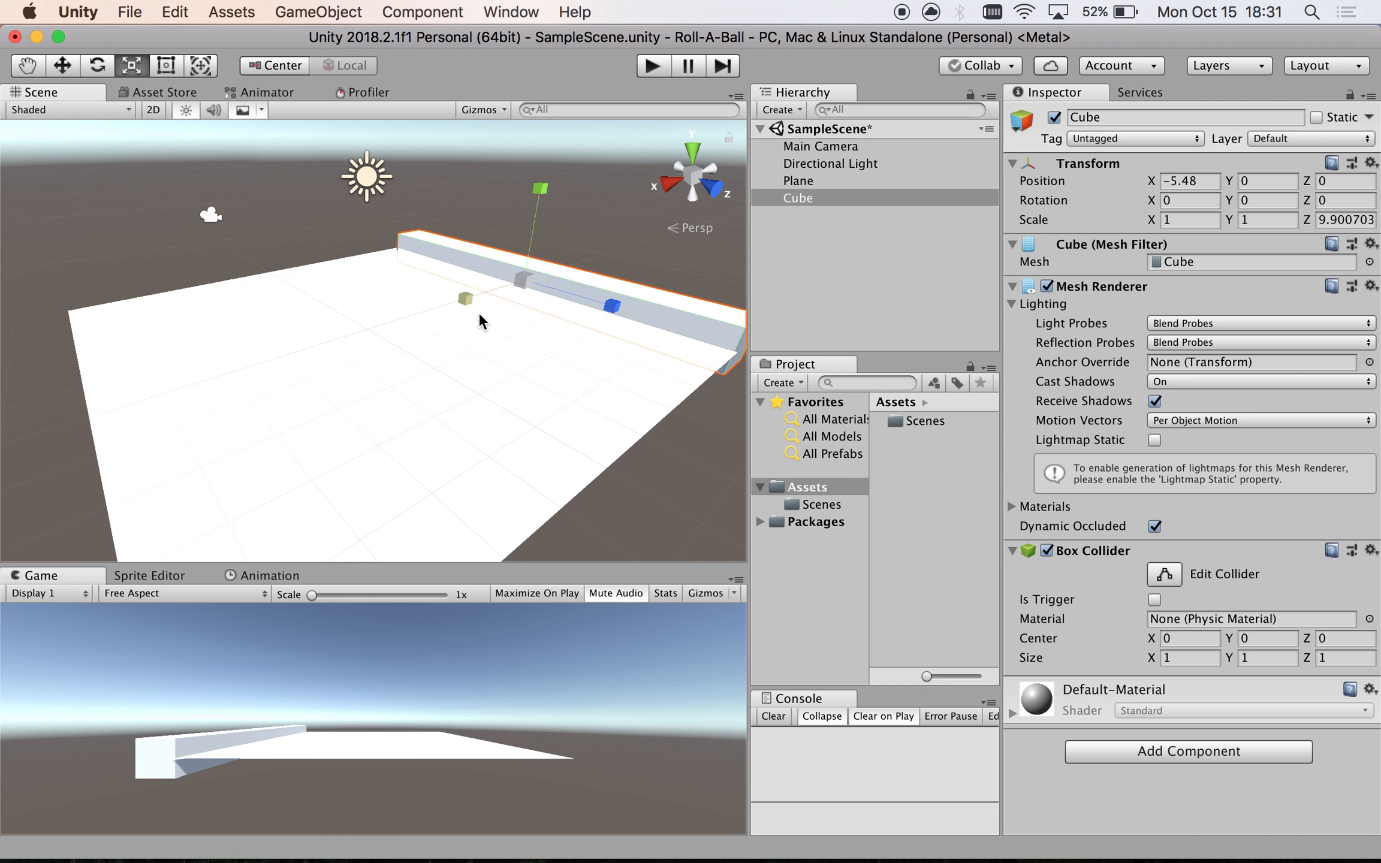
left_click_drag(464, 298, 476, 290)
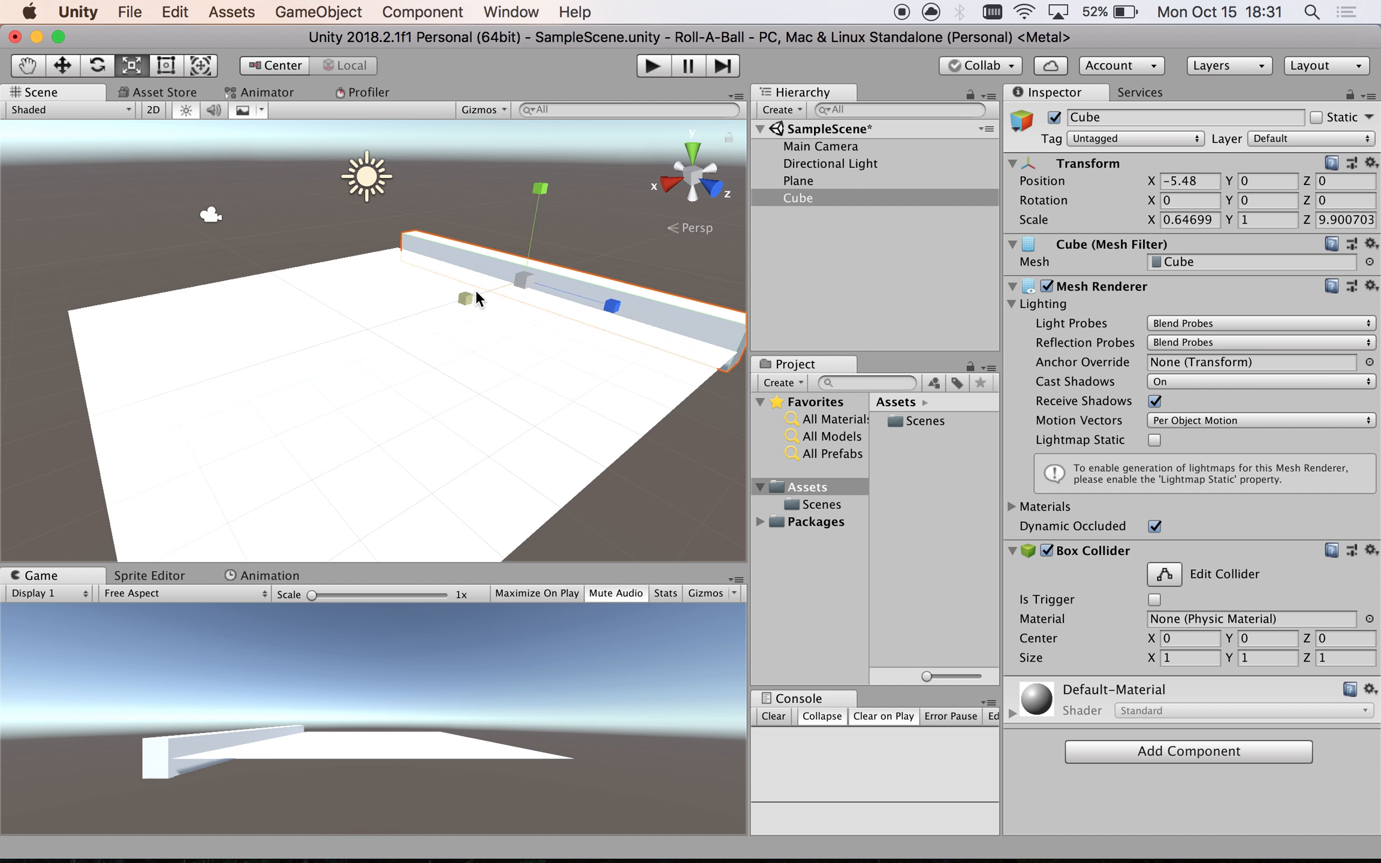
- Move the wall cube inward along the X axis against the plane's edge, to about X -5.26
left_click_drag(573, 334, 348, 385, "alt")
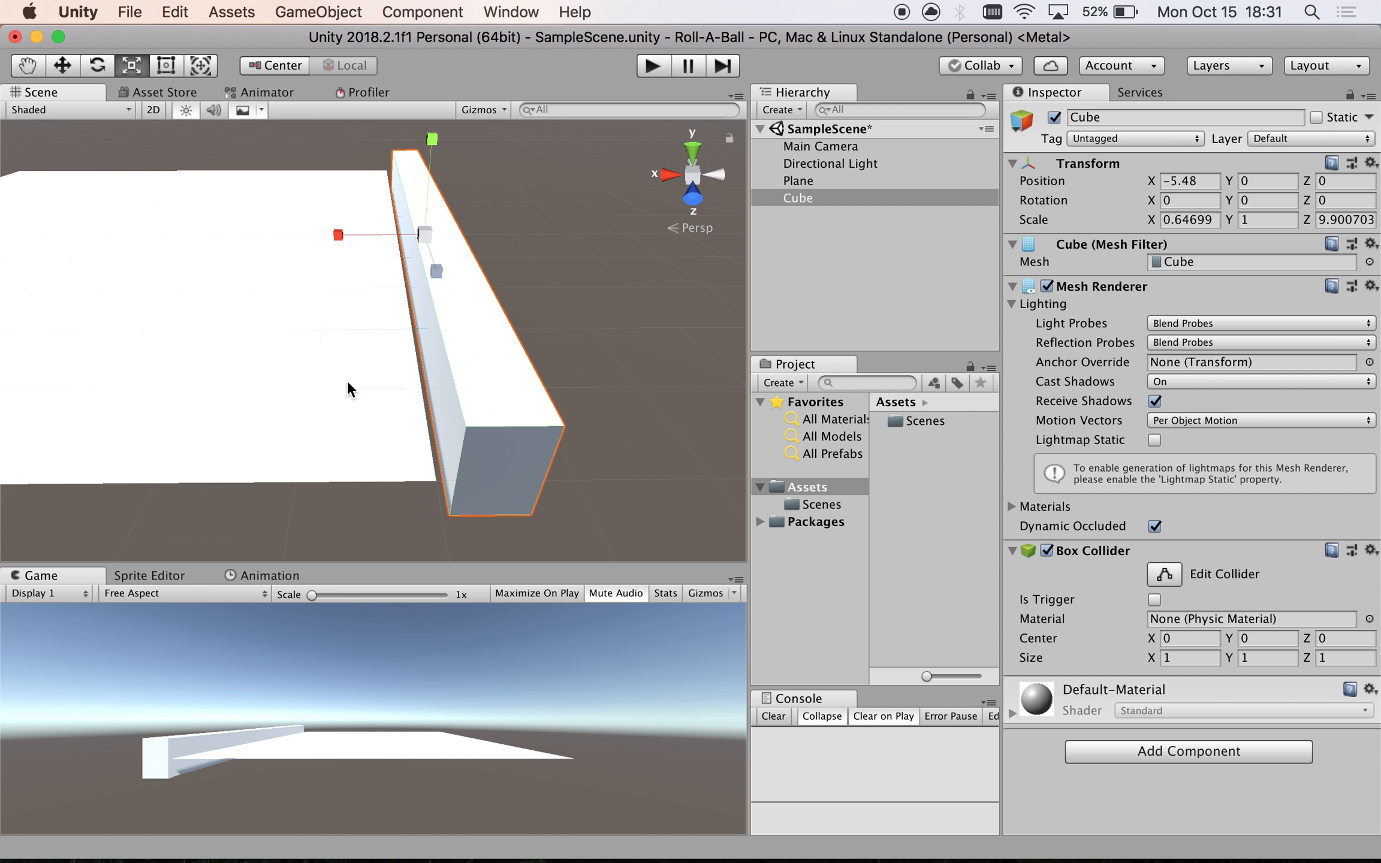
left_click(69, 67)
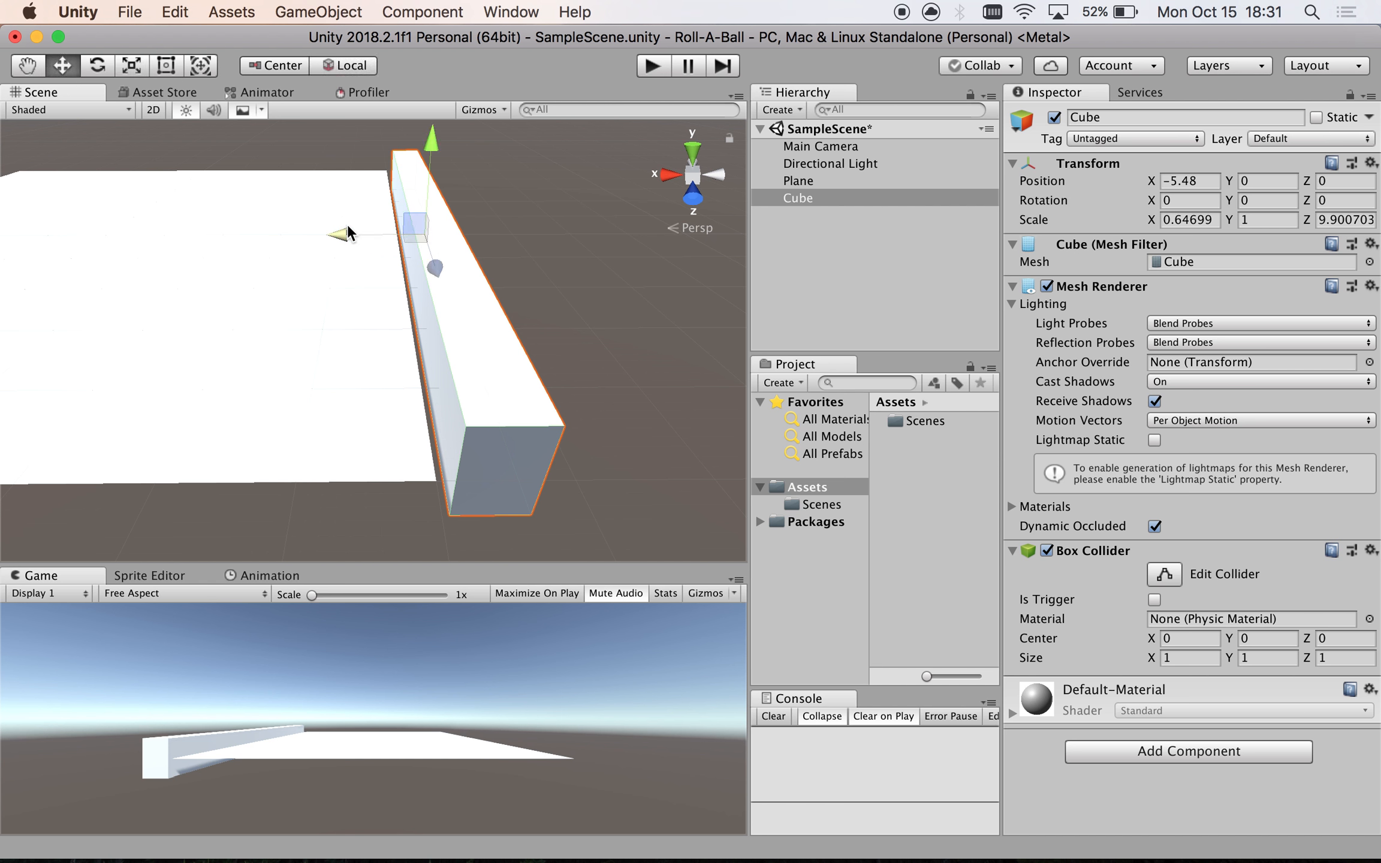
left_click_drag(342, 233, 336, 240)
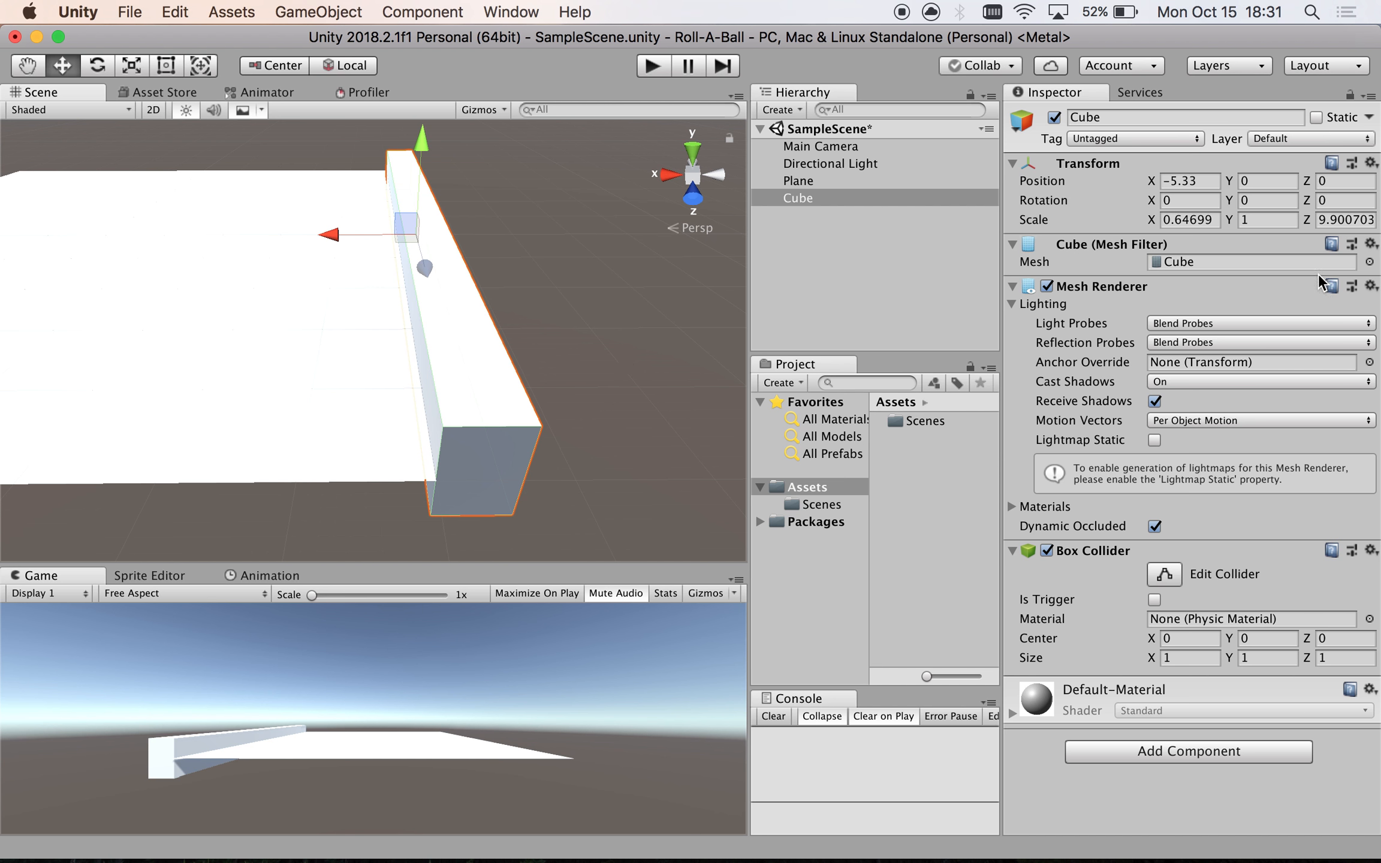
left_click_drag(492, 172, 539, 208, "alt")
scroll(539, 209, "down", 5, "alt")
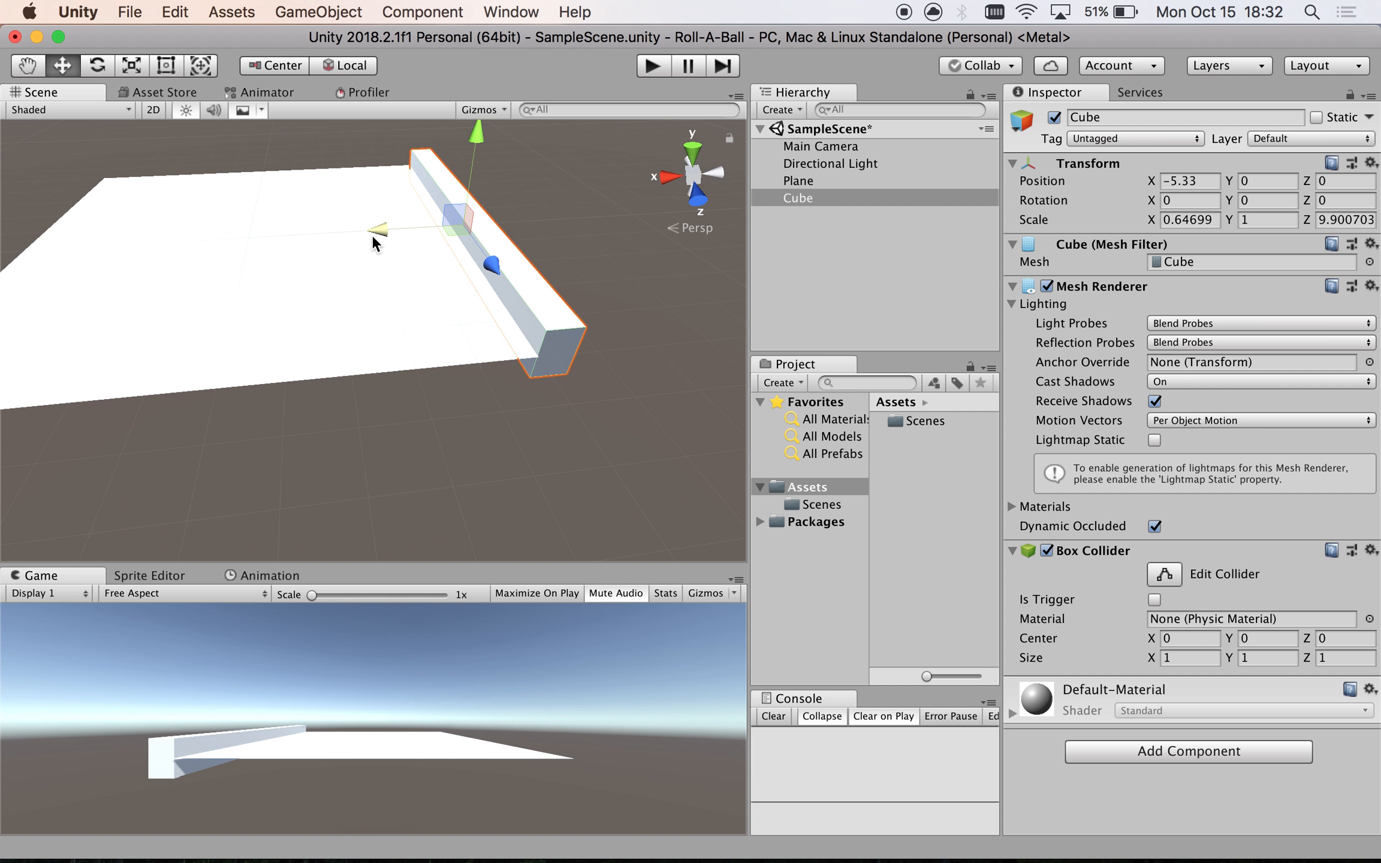
mouse_move(376, 232)
left_mouse_down()
mouse_move(402, 230)
mouse_move(373, 231)
left_mouse_up()
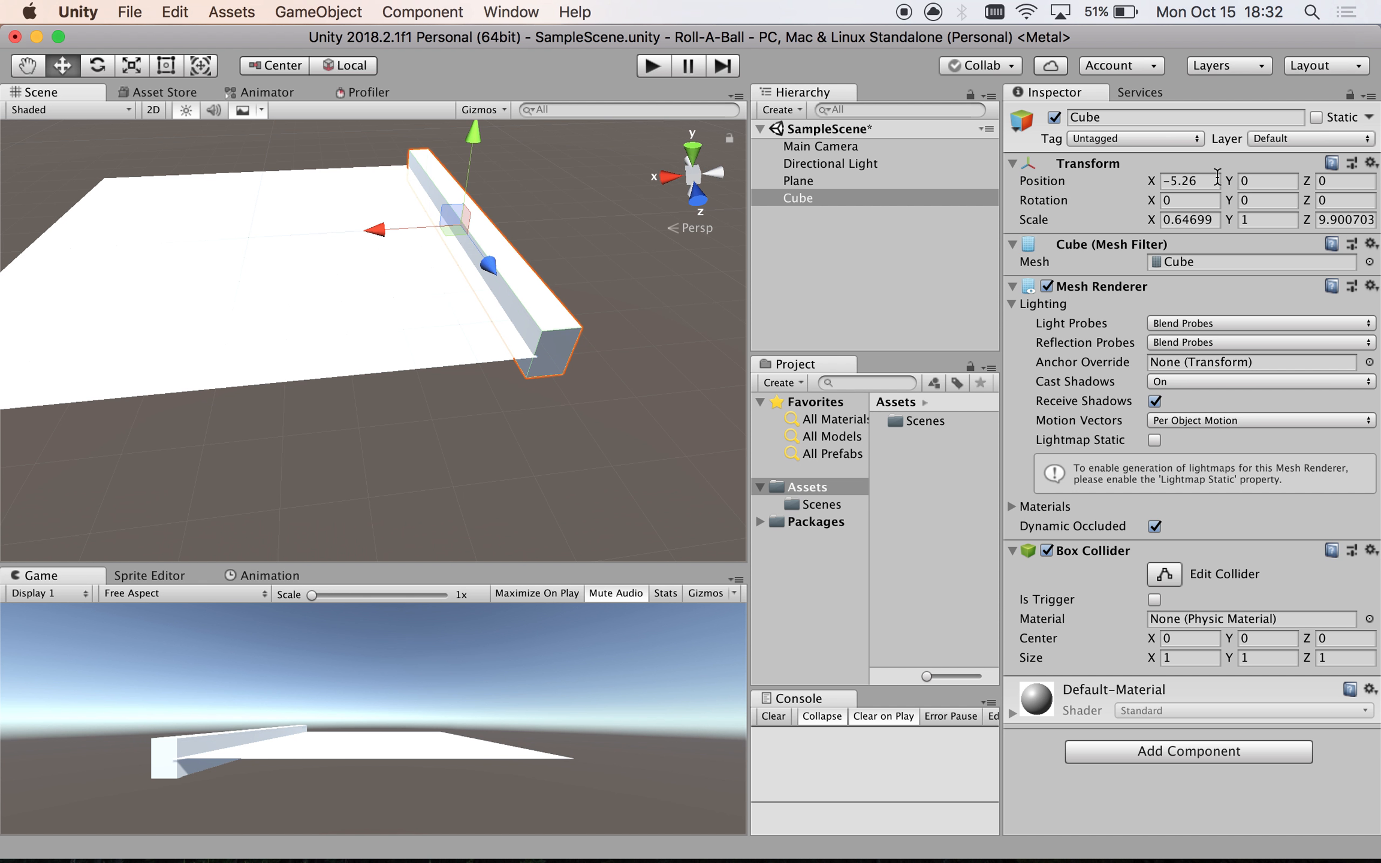
- Set the wall cube's position to -5.25 on X and 0.5 on Y
left_click(1173, 185)
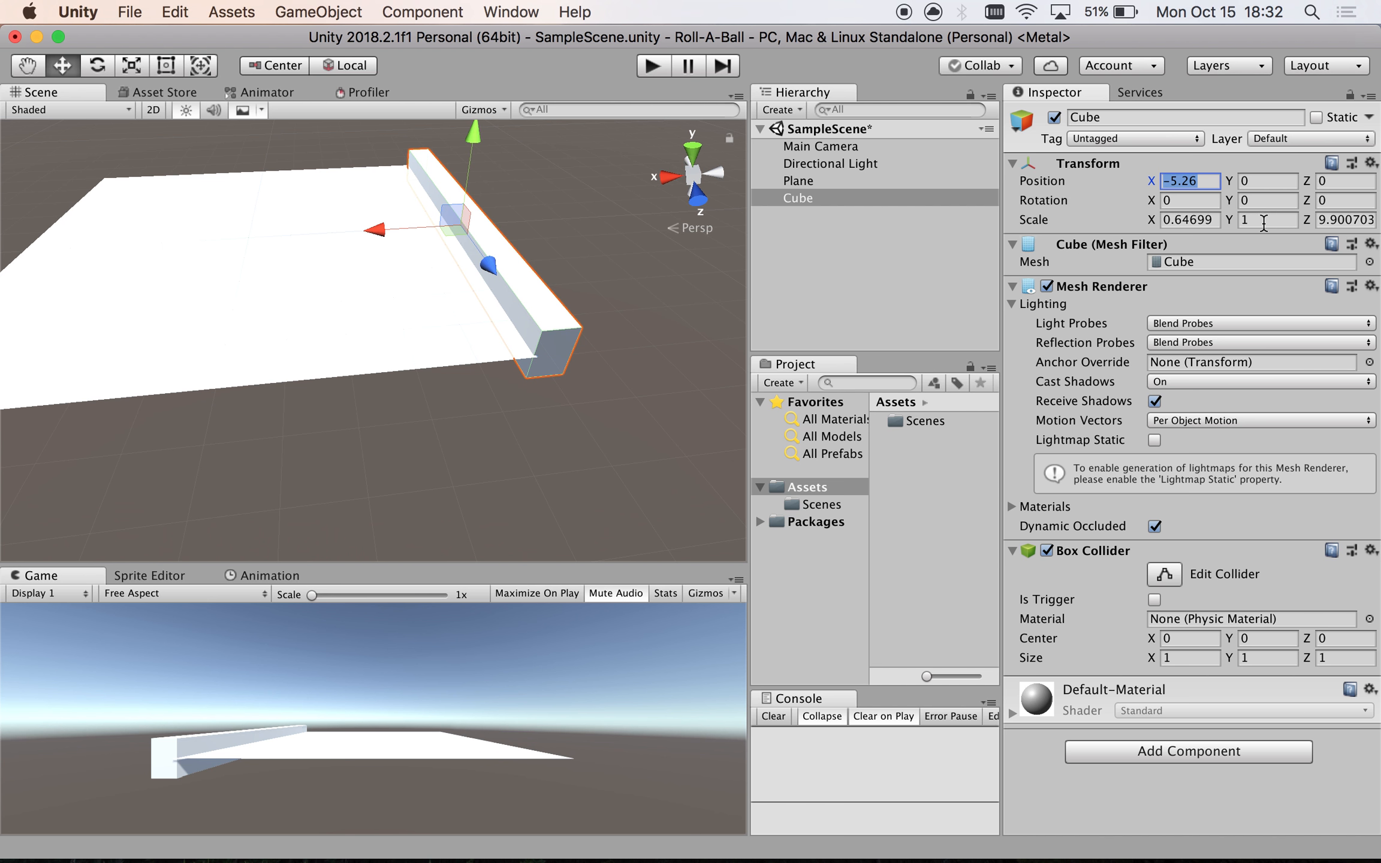
type("-5.")
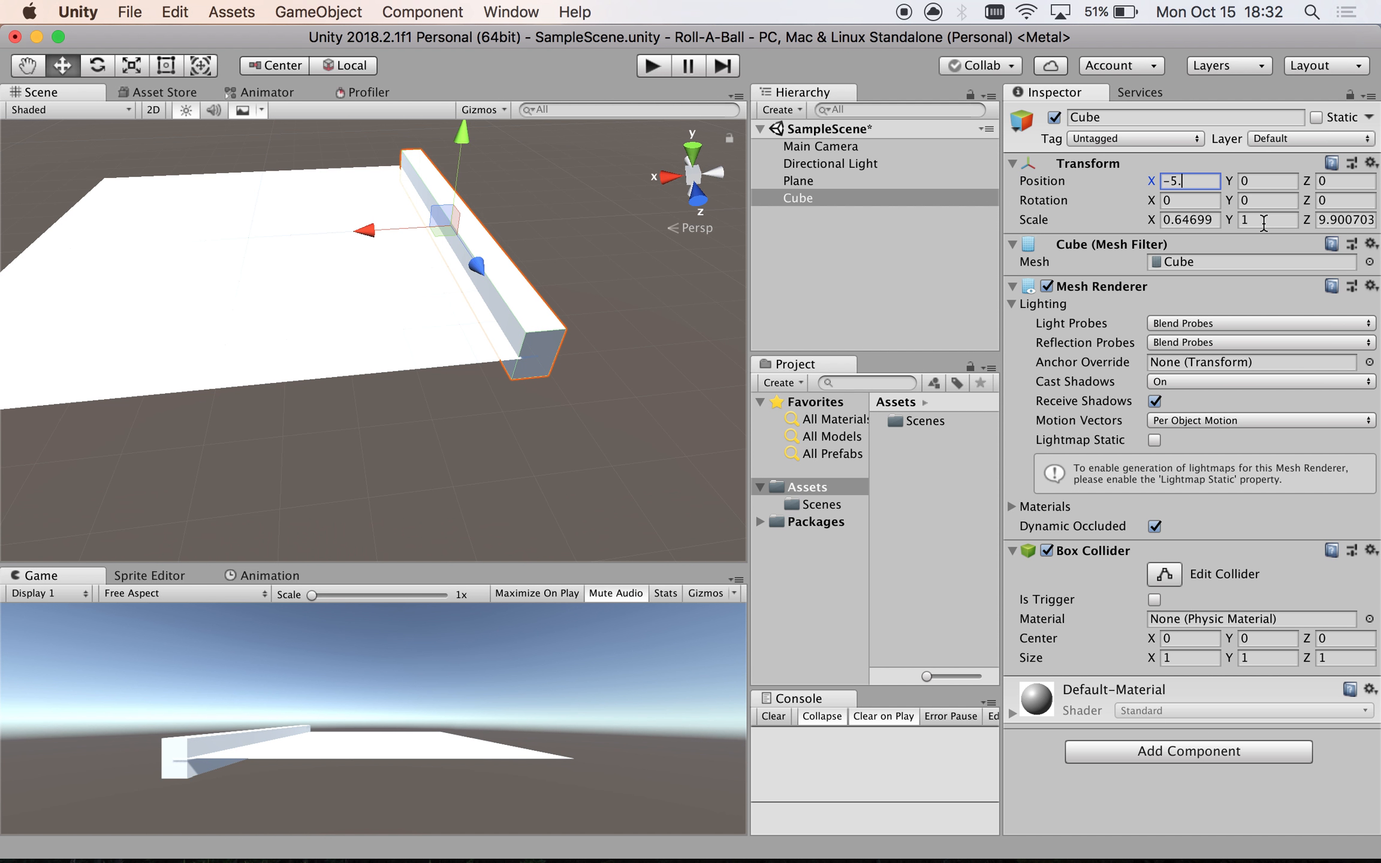
type("25")
key("Tab")
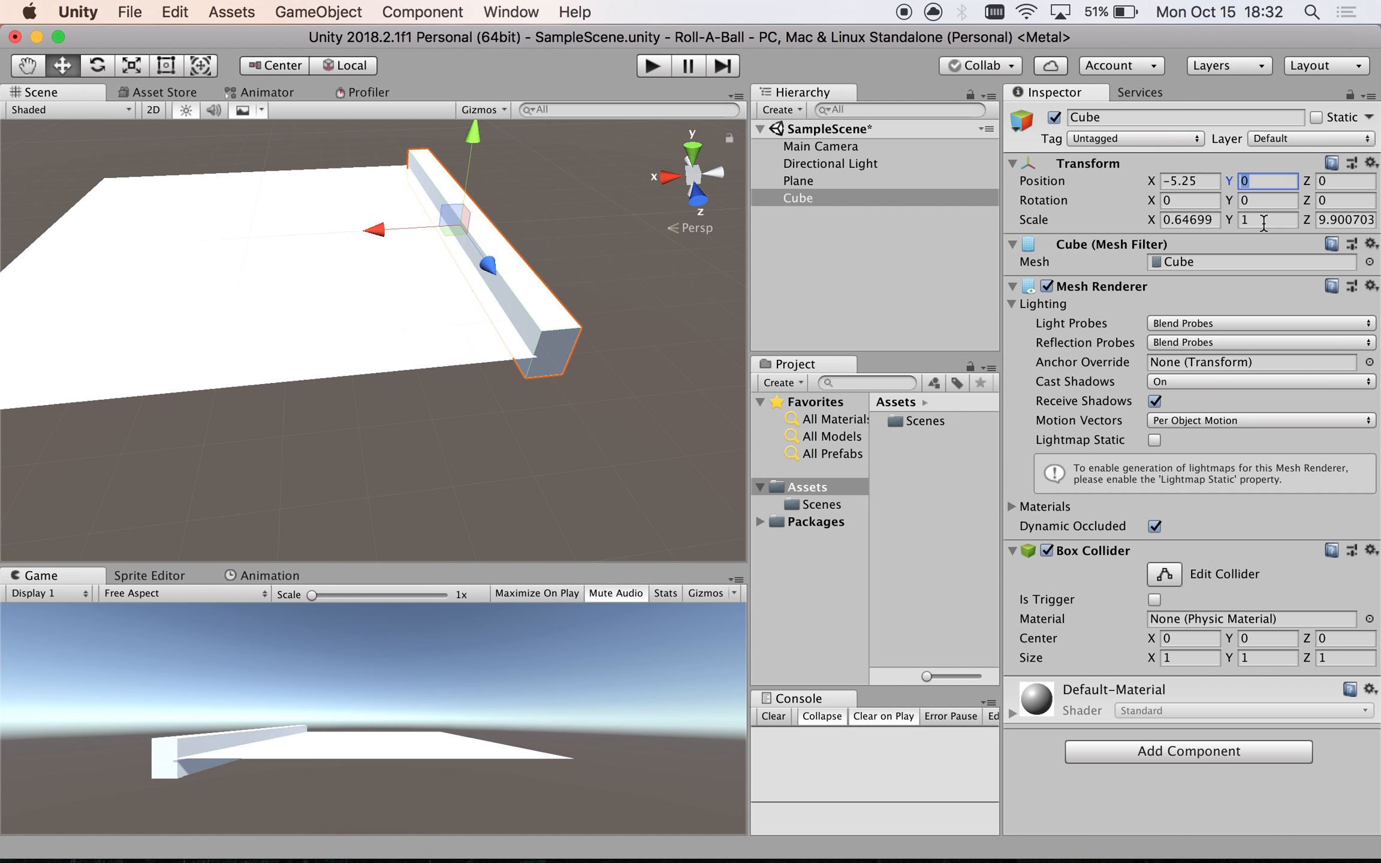
type("0.5")
key("Tab")
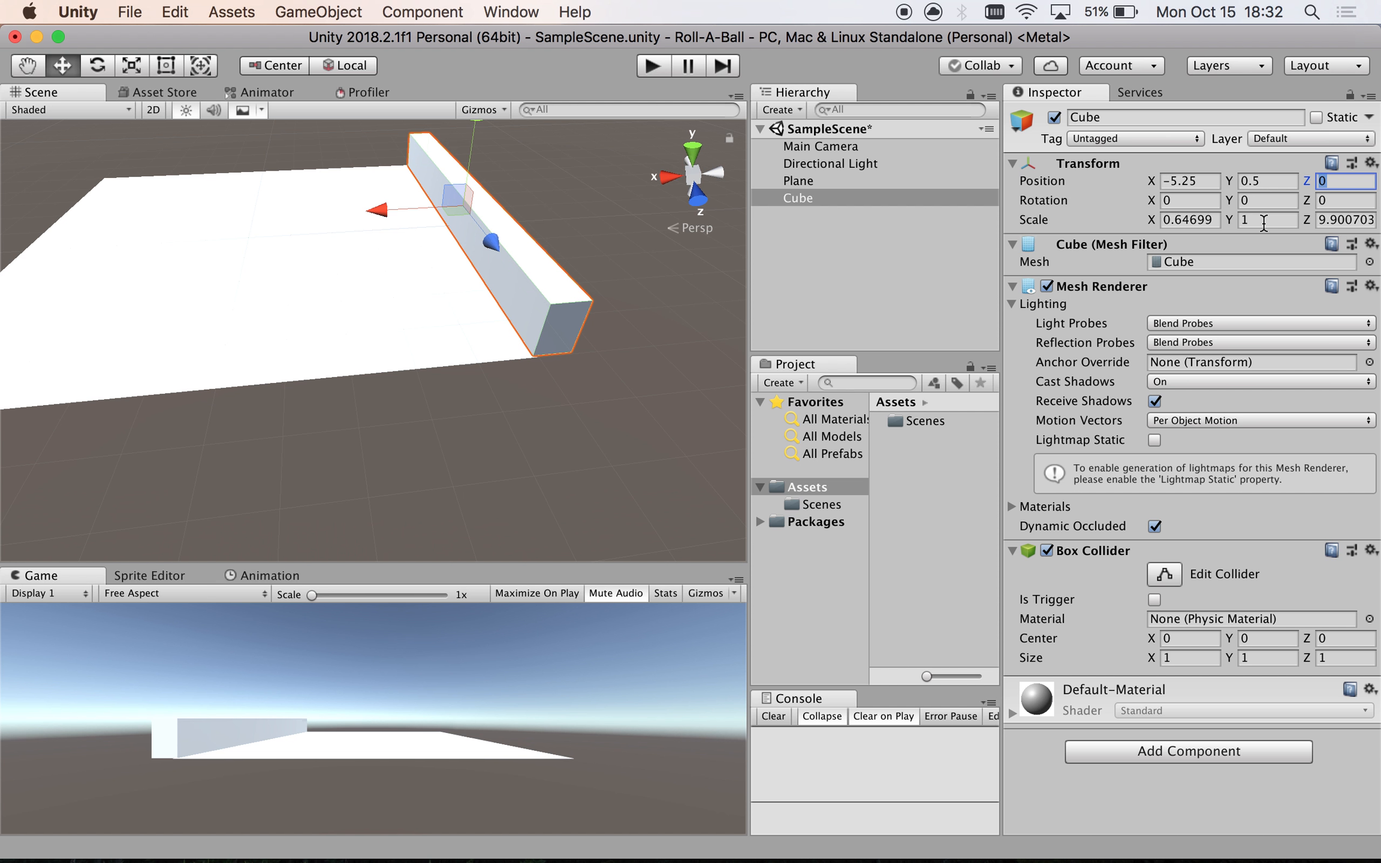
- Set the wall cube's scale to 0.5 on X and 11 on Z
left_click(1185, 220)
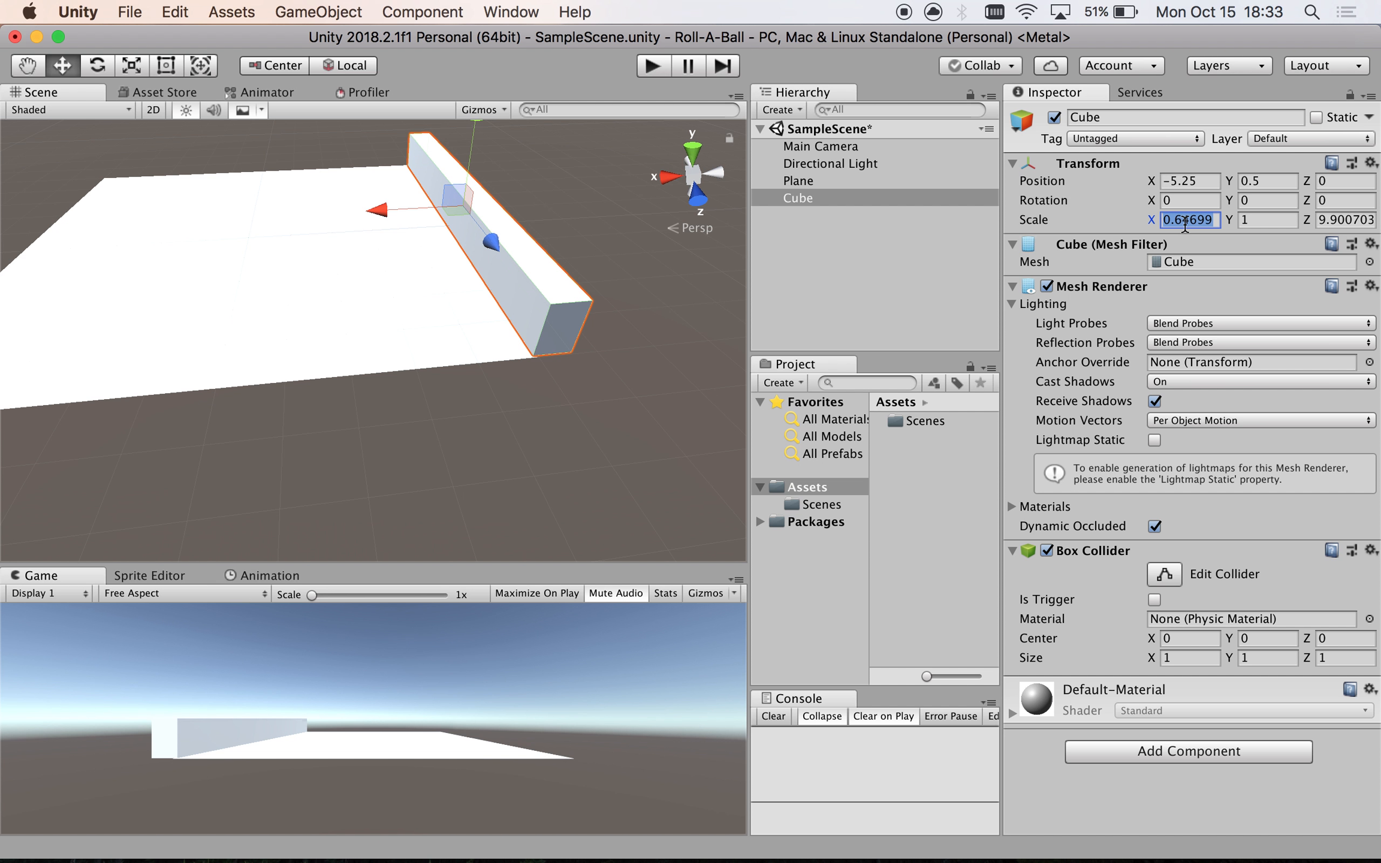
type("0.5")
key("Tab")
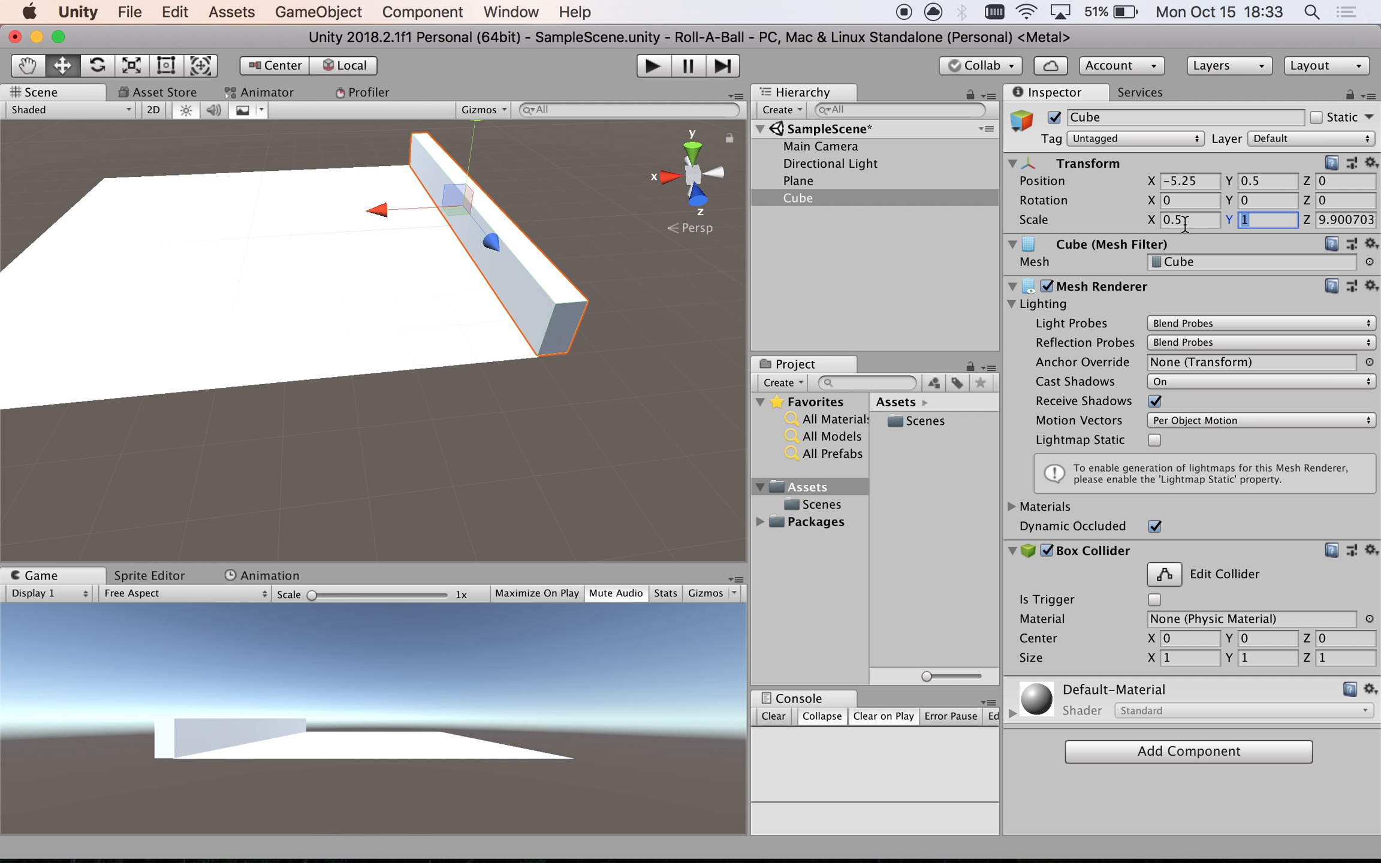
key("Tab")
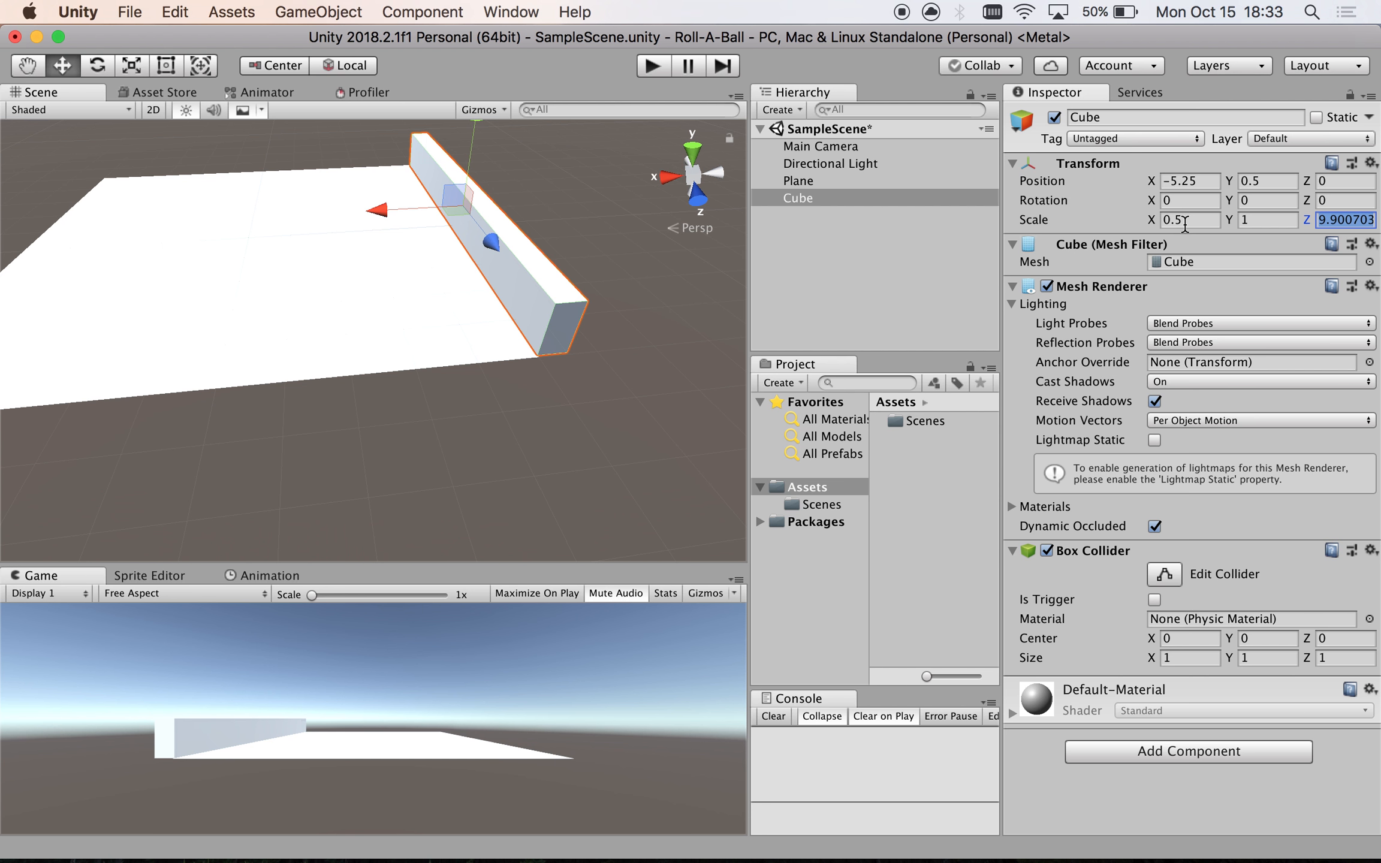
type("11")
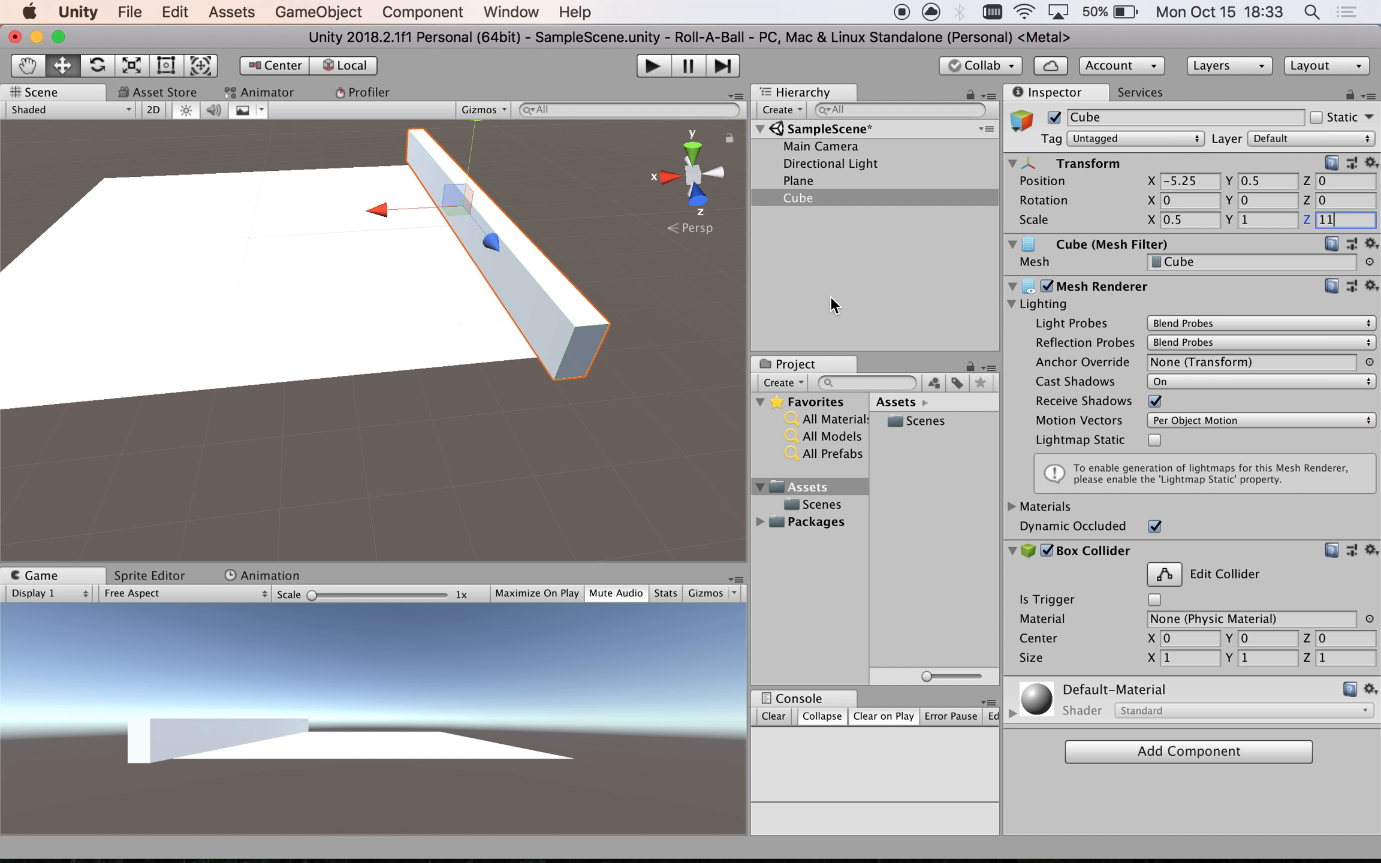
- Duplicate the wall cube and move the copy along the X axis to the plane's opposite edge, at about X 5.07
left_click_drag(370, 339, 569, 302, "alt")
left_click_drag(385, 369, 667, 384, "alt")
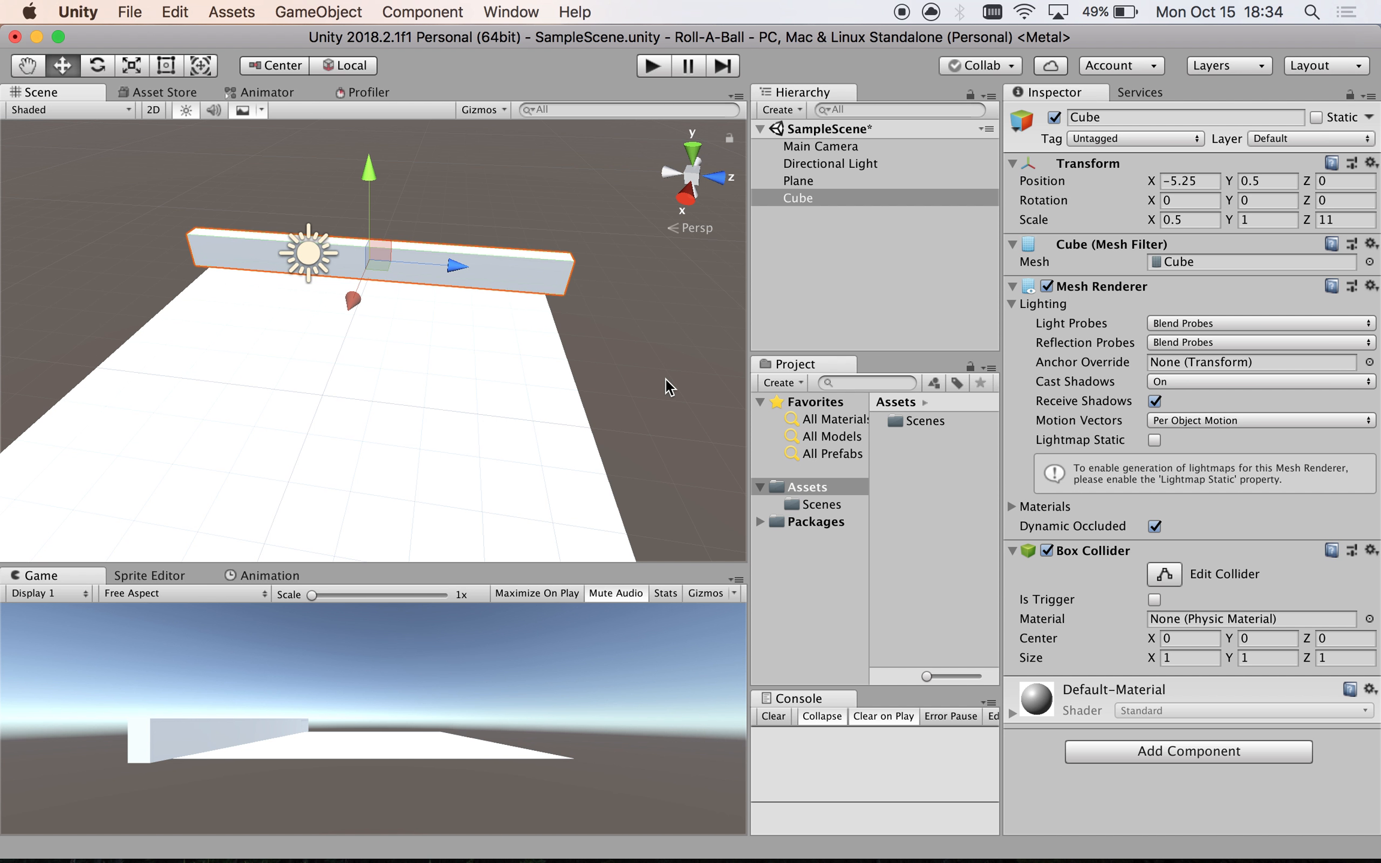
left_click(818, 201)
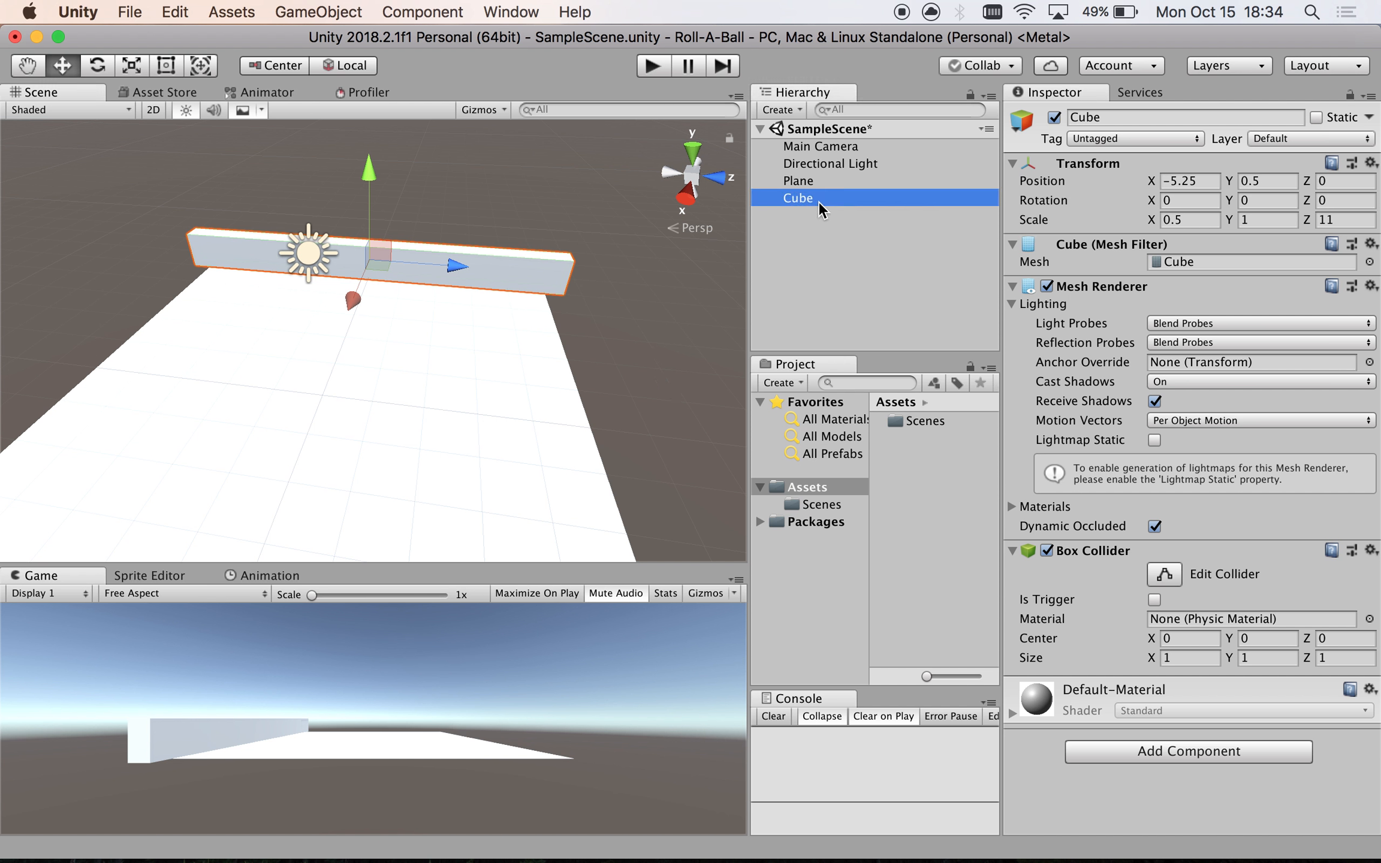
left_click(791, 110)
left_click(854, 67)
left_click(799, 199)
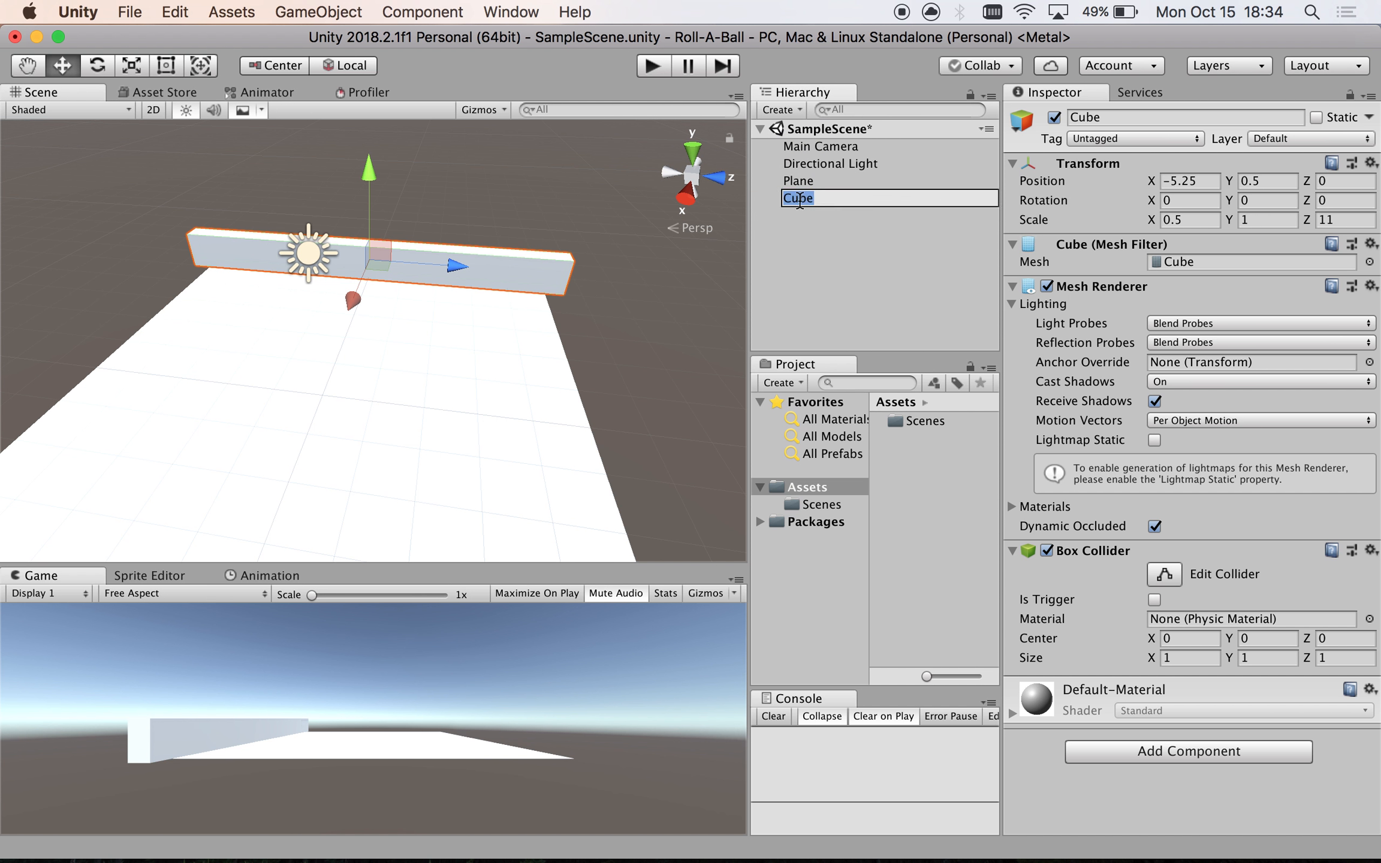
left_click(795, 218)
left_click(800, 201)
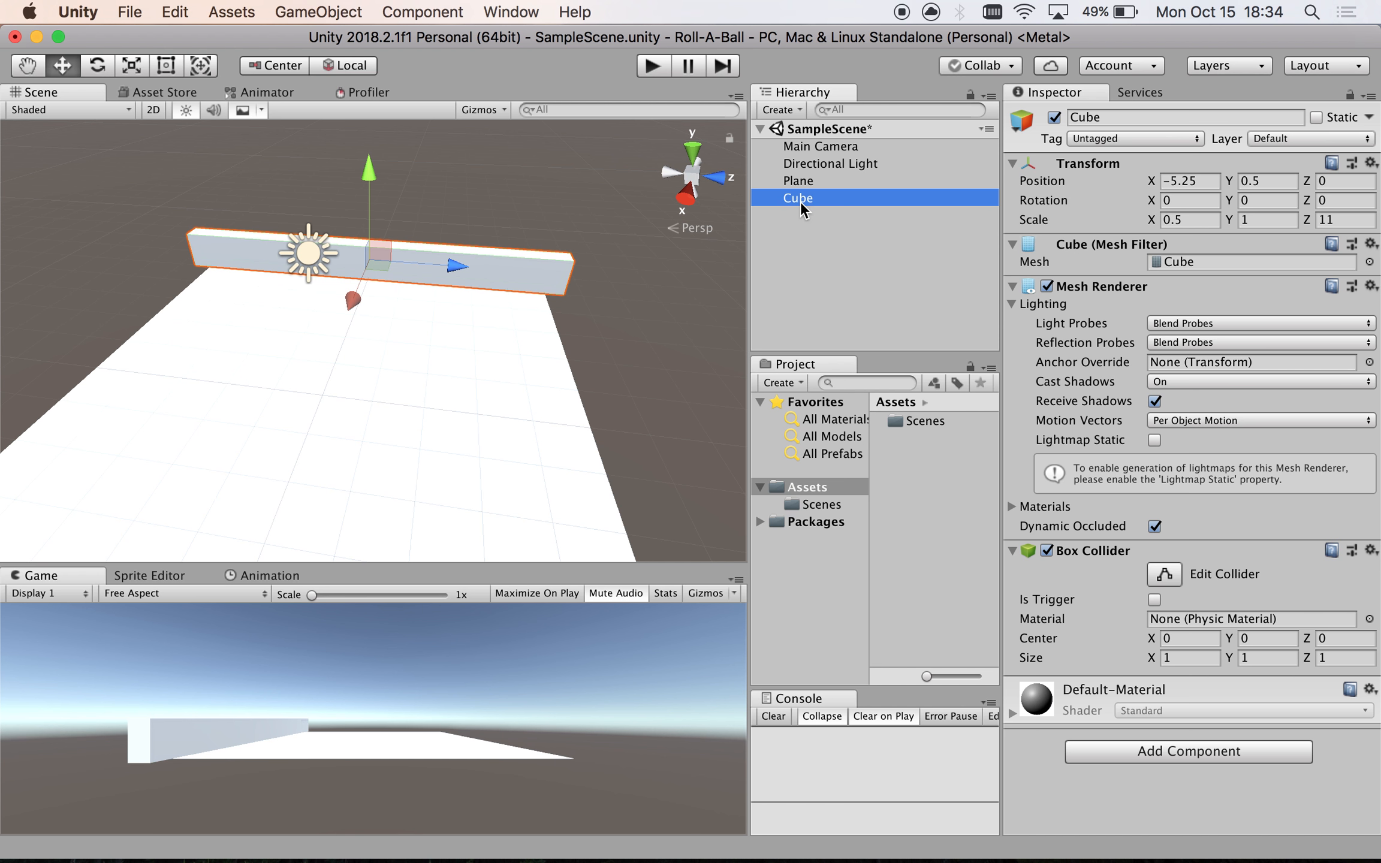
key("super+d")
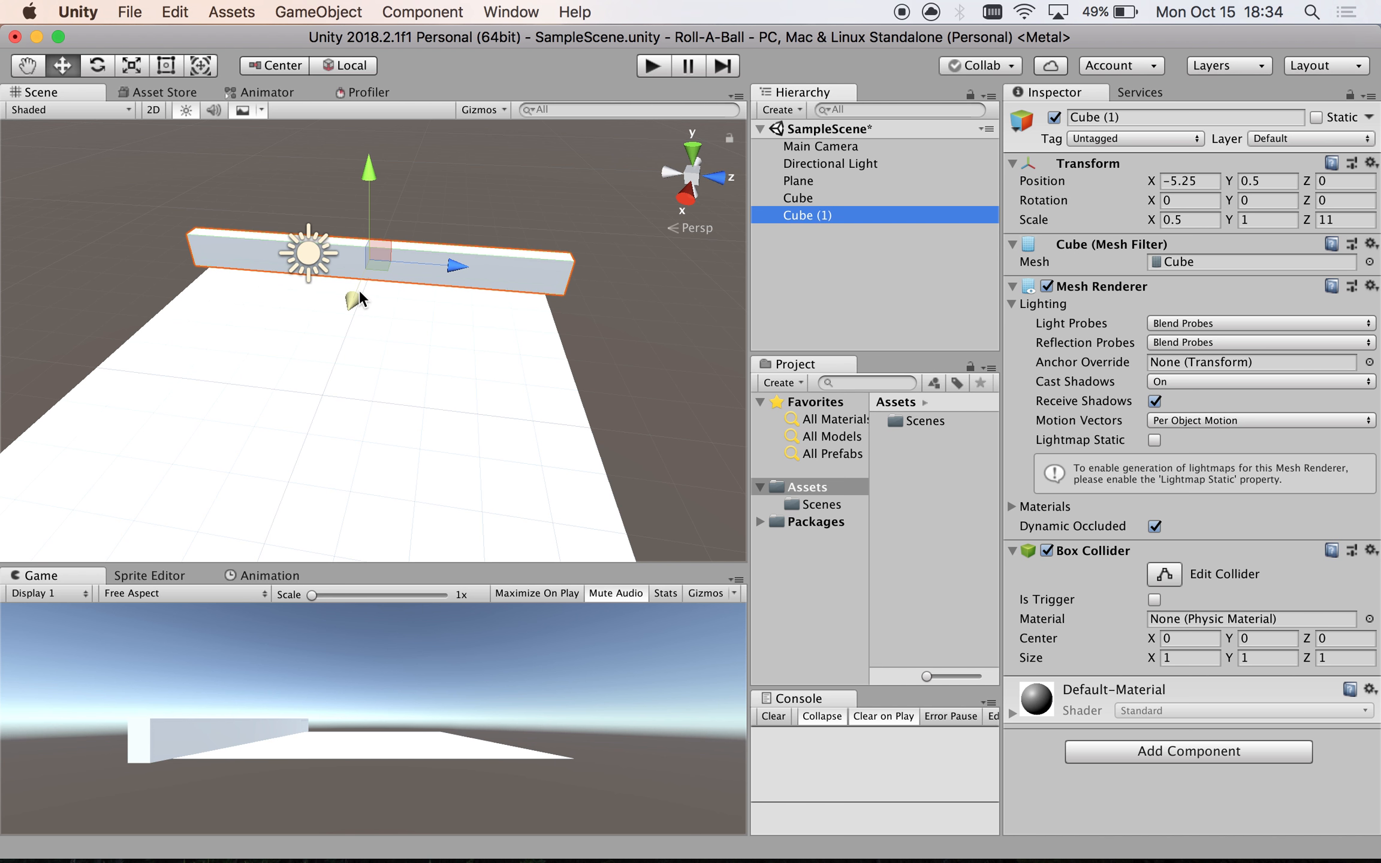
left_click_drag(354, 295, 319, 424)
- Duplicate the second wall, Cube (1), twice to get cubes for the two remaining walls
left_click_drag(180, 498, 305, 536, "alt")
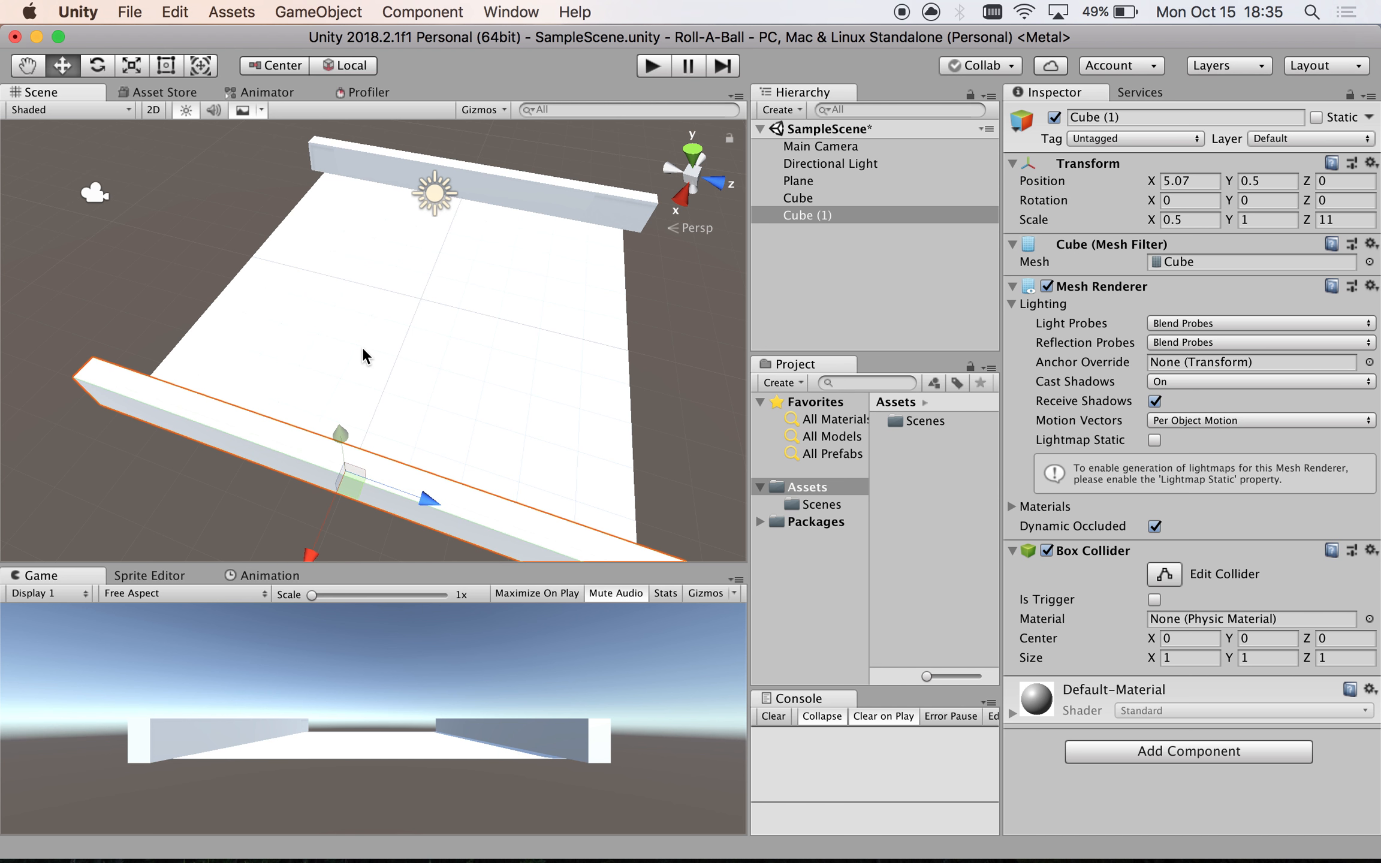
left_click(831, 215)
key("super+d")
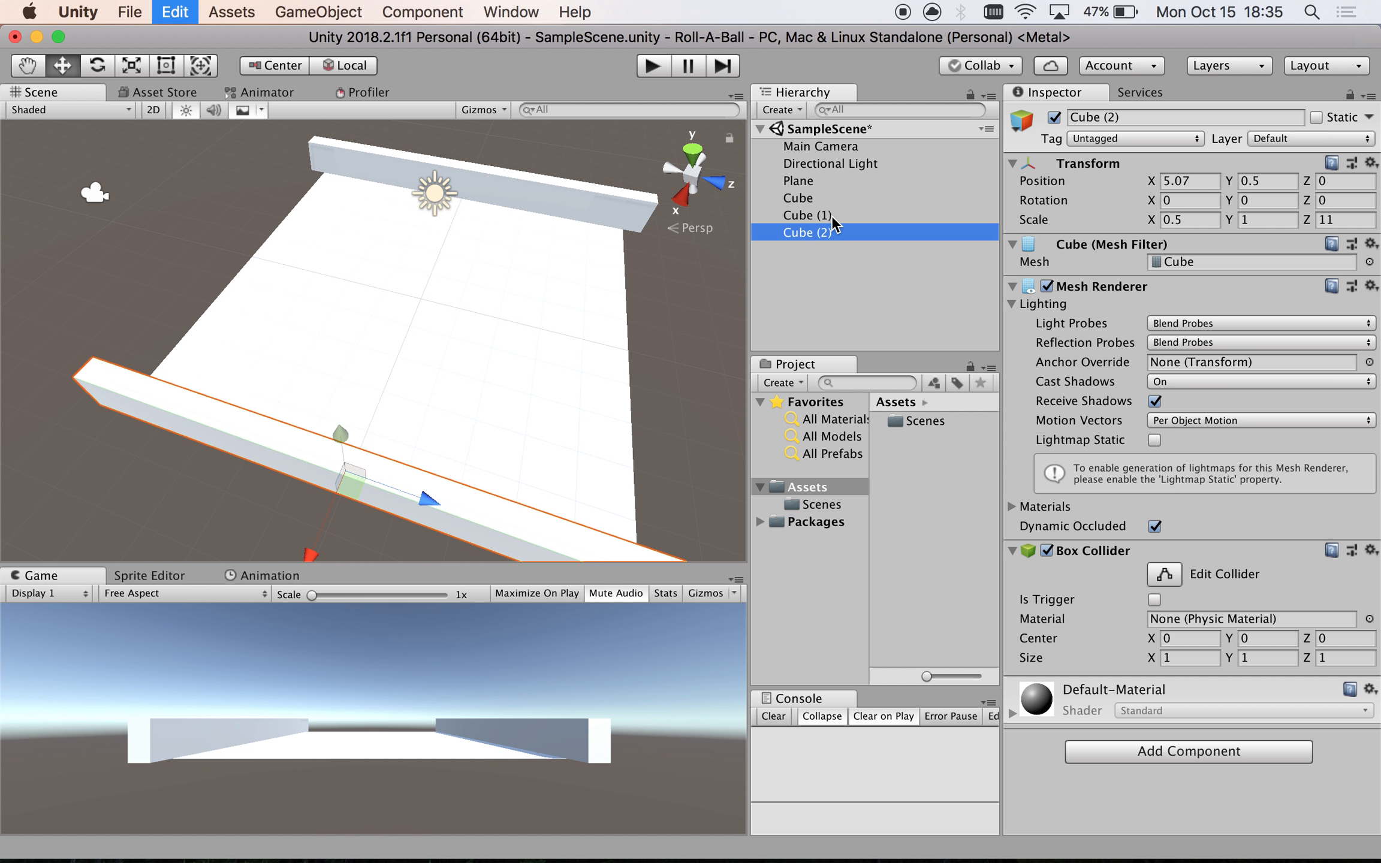
key("super+d")
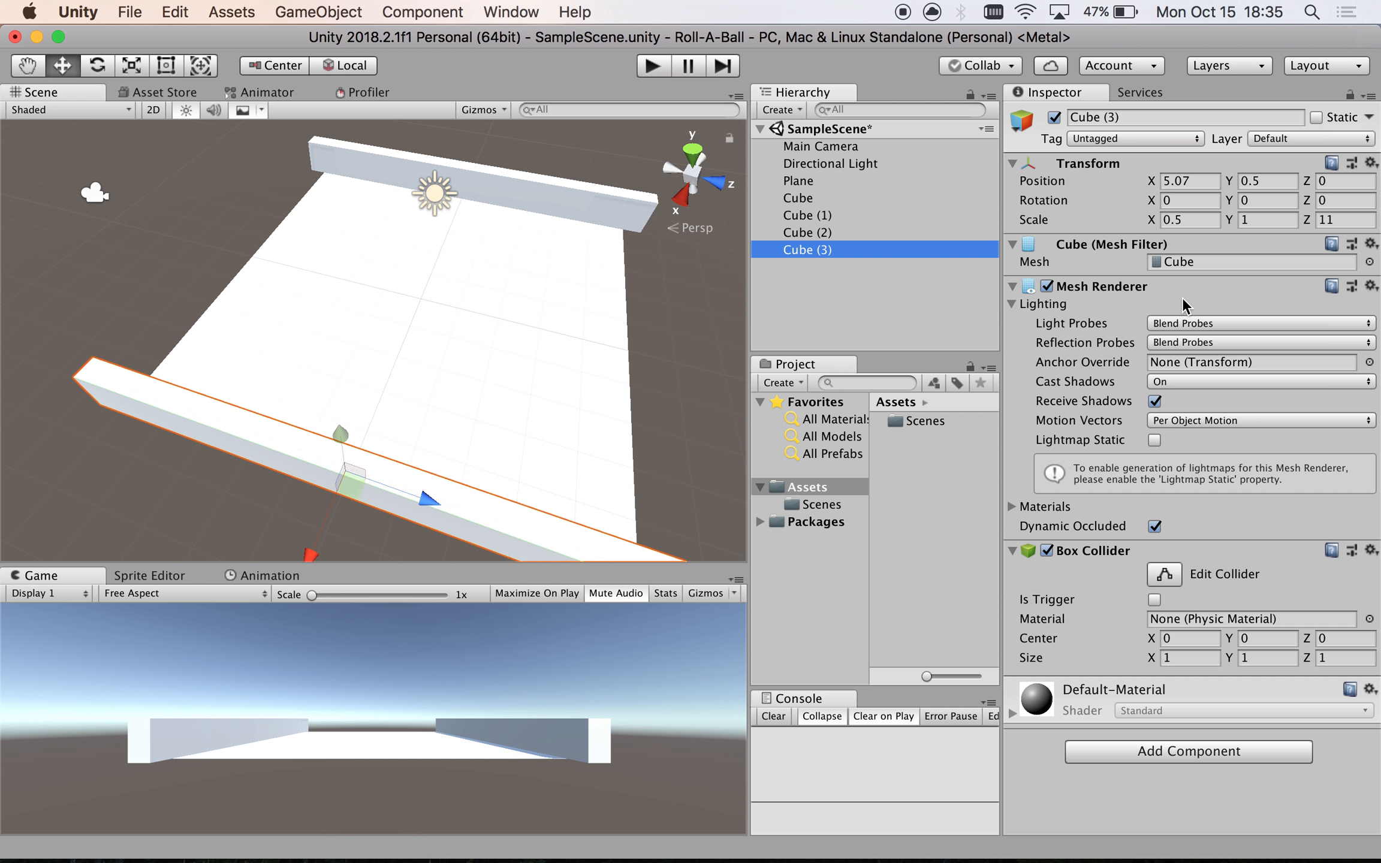
- Set the position of the wall Cube (3) to 0 on X and 5.25 on Z
left_click(1198, 185)
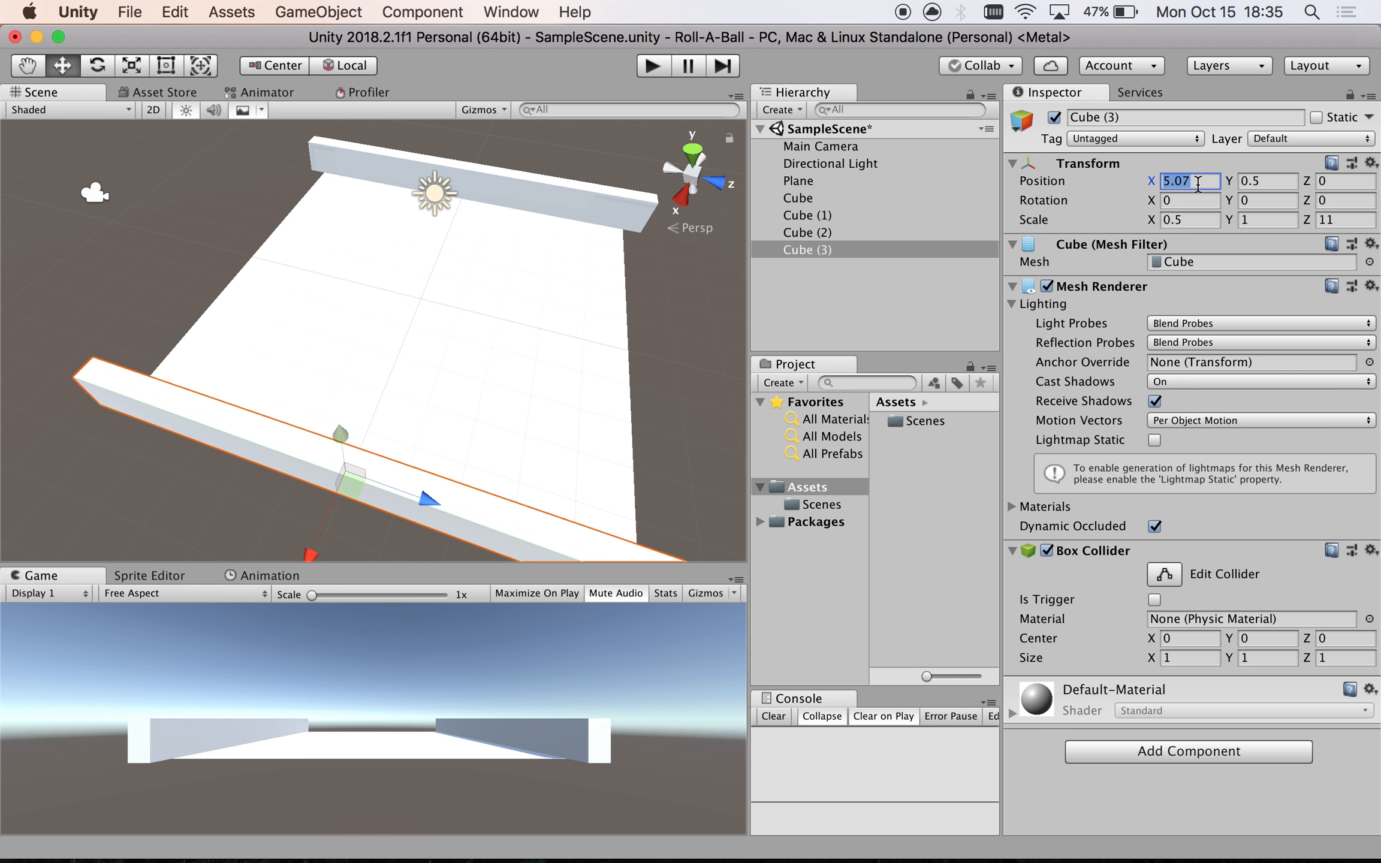
type("0")
key("Tab")
key("Tab")
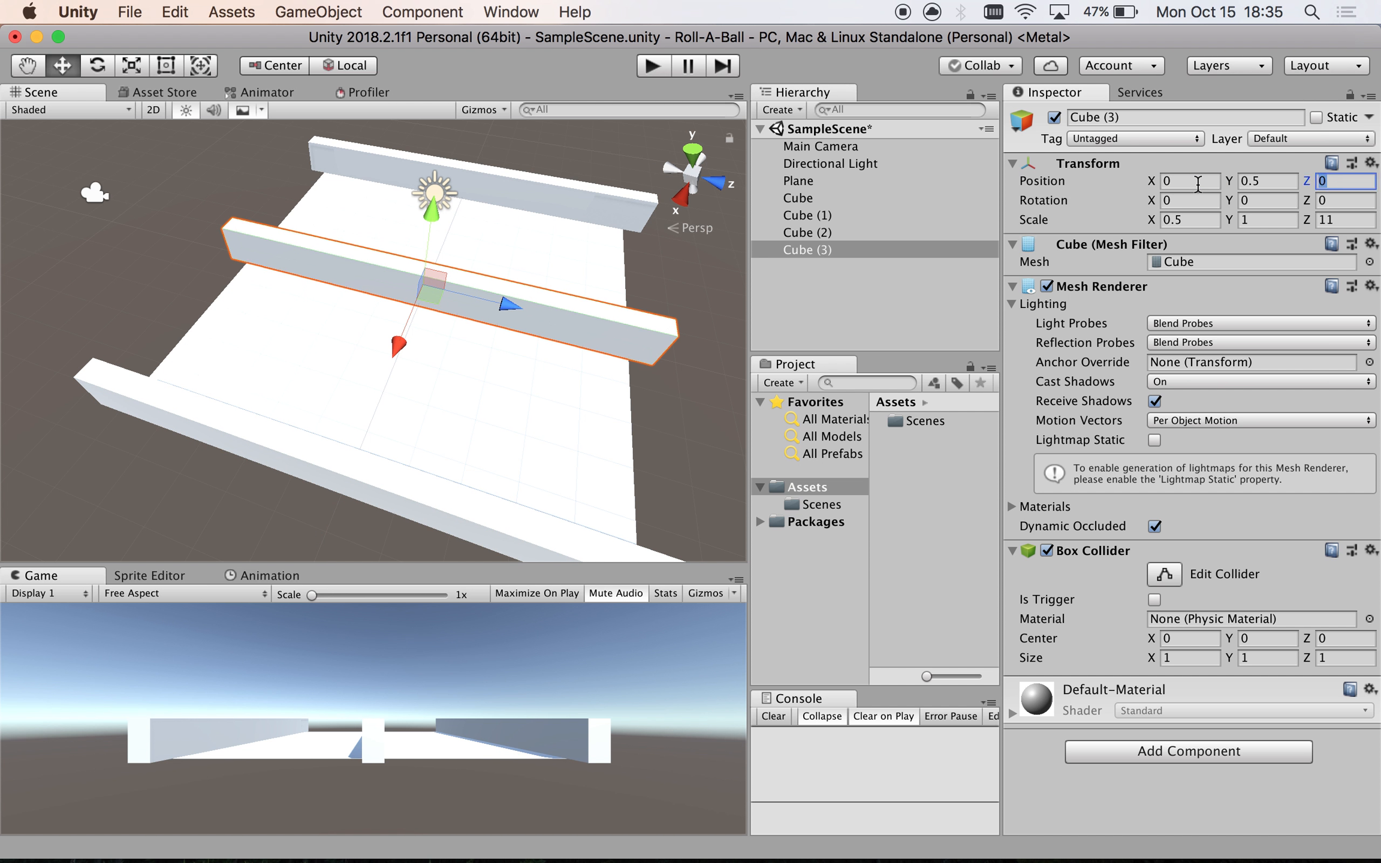
type("5.25")
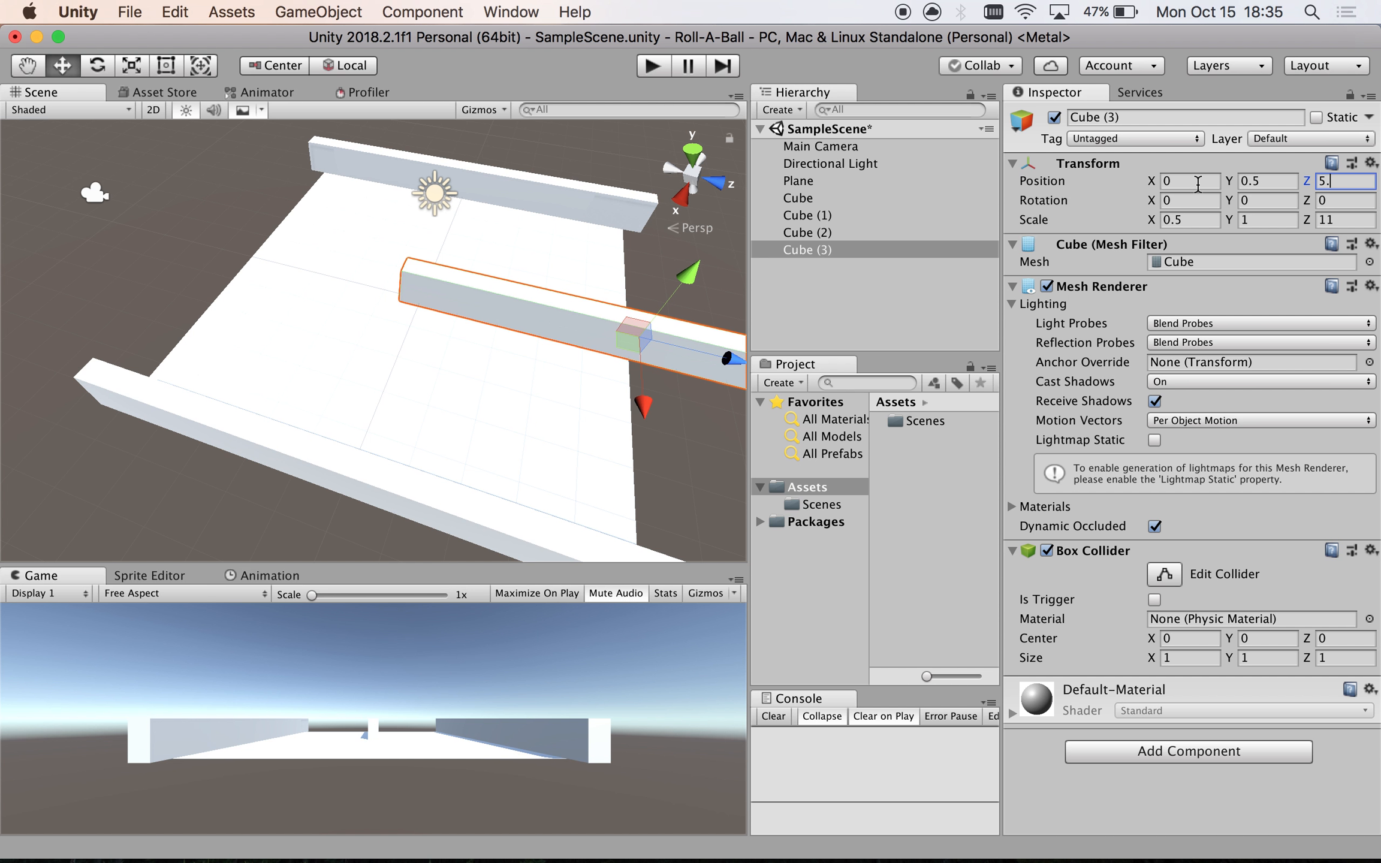
- Set the scale of Cube (3) to 10 on X and 0.5 on Z so it spans the plane's edge
left_click(1201, 220)
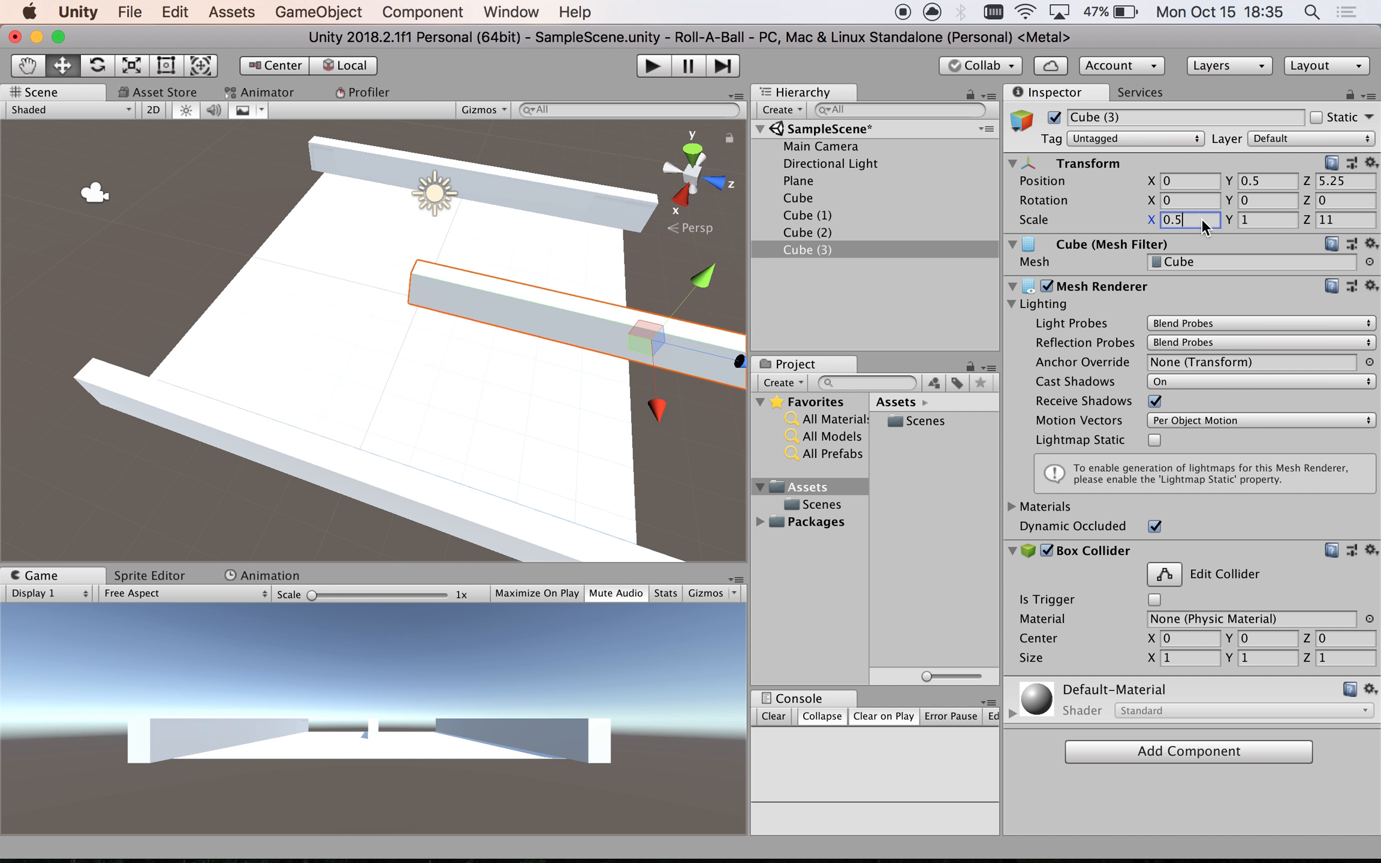
type("10")
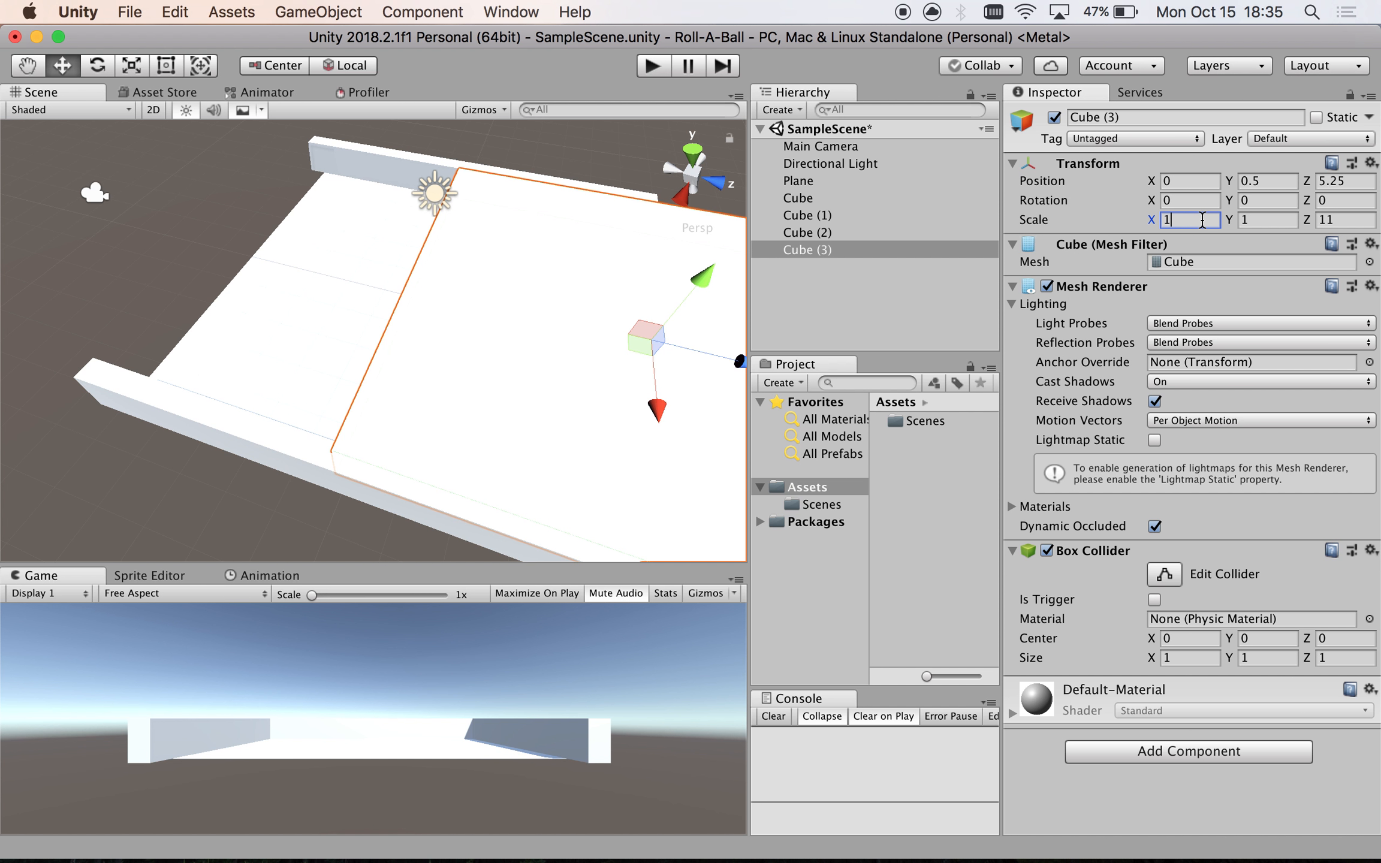
left_click(1341, 220)
type("0.5")
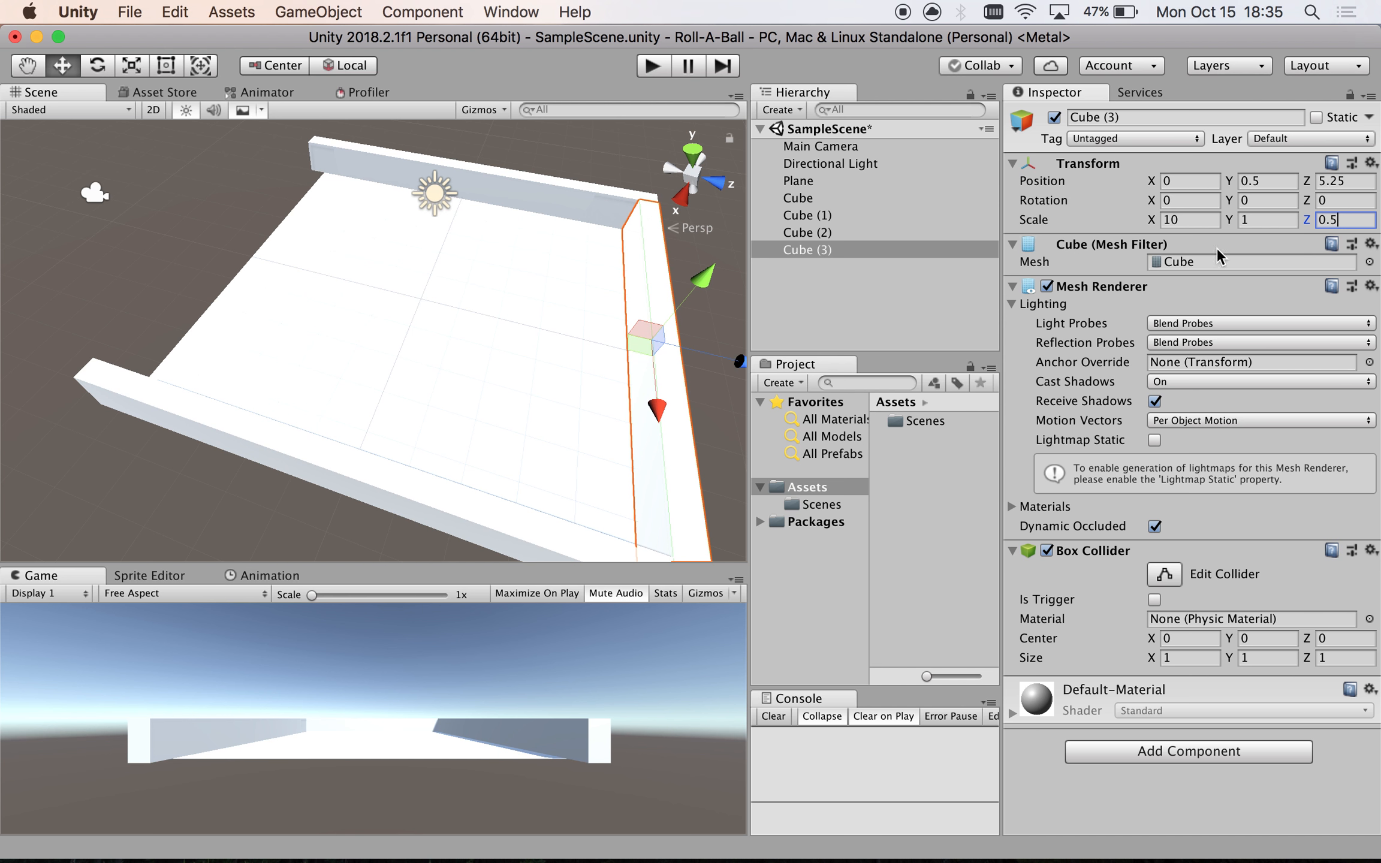
- Select the wall Cube (2) and set its position to 0 on X and -5.25 on Z
left_click(826, 254)
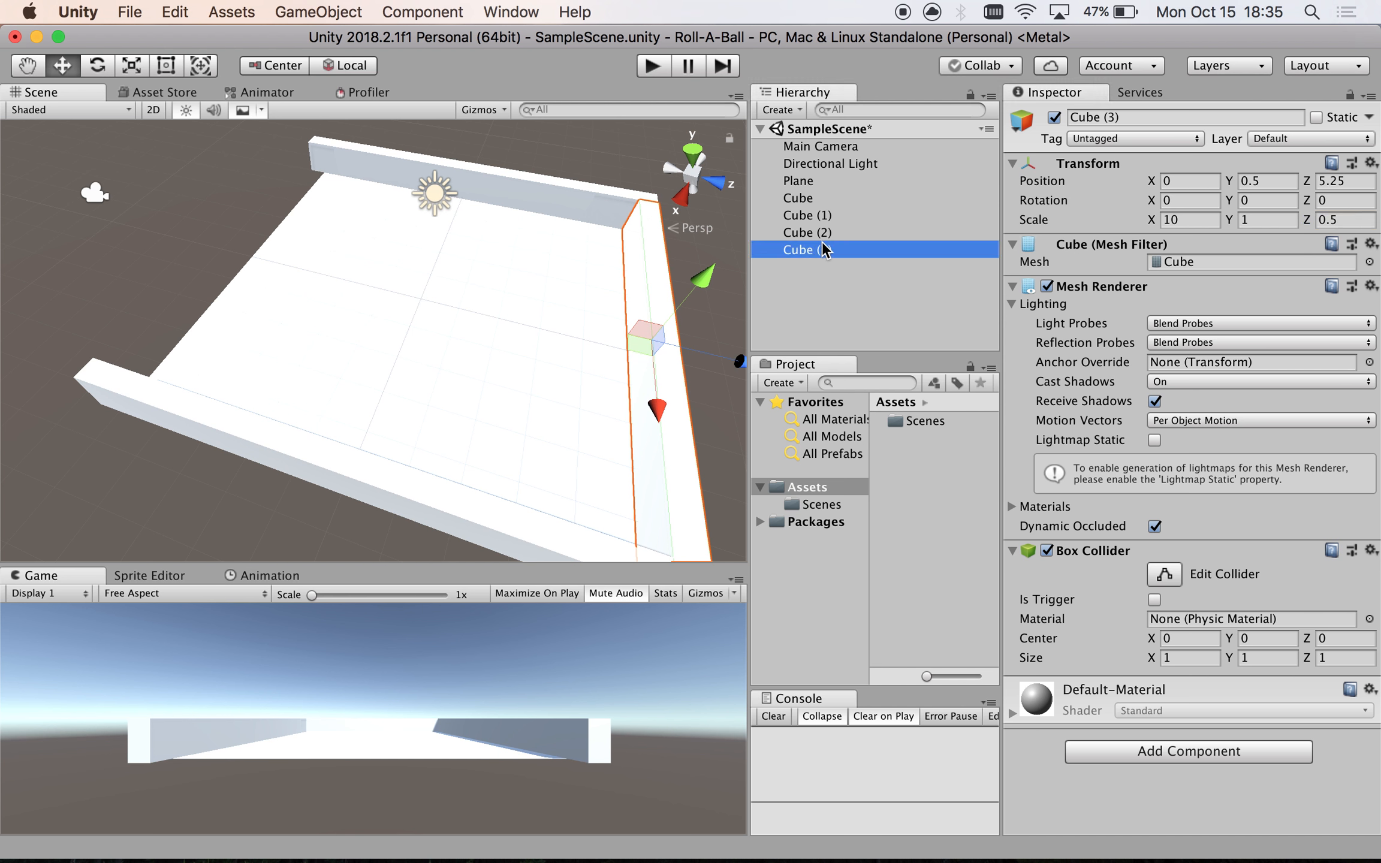
left_click(817, 232)
left_click(814, 209)
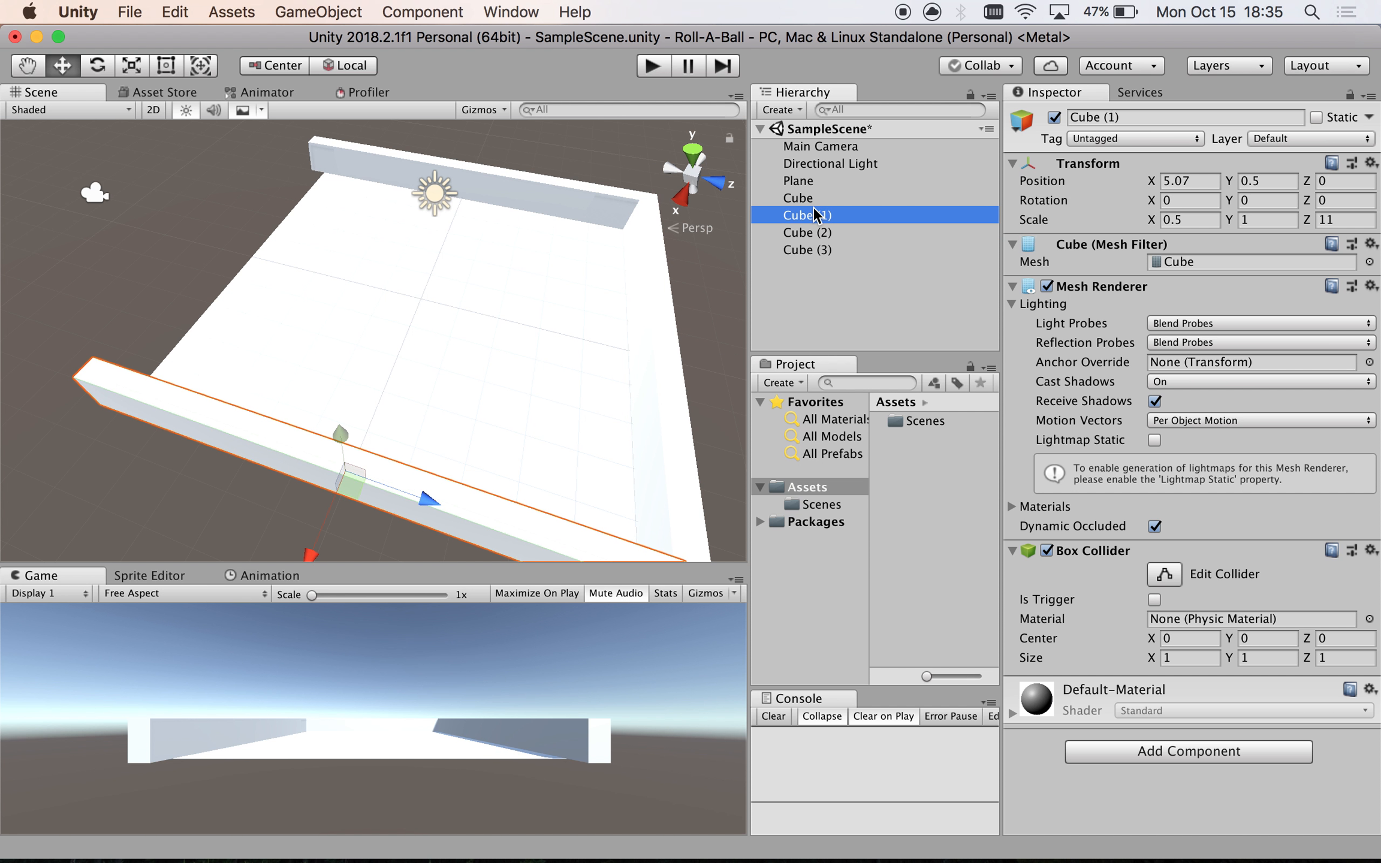
left_click(815, 233)
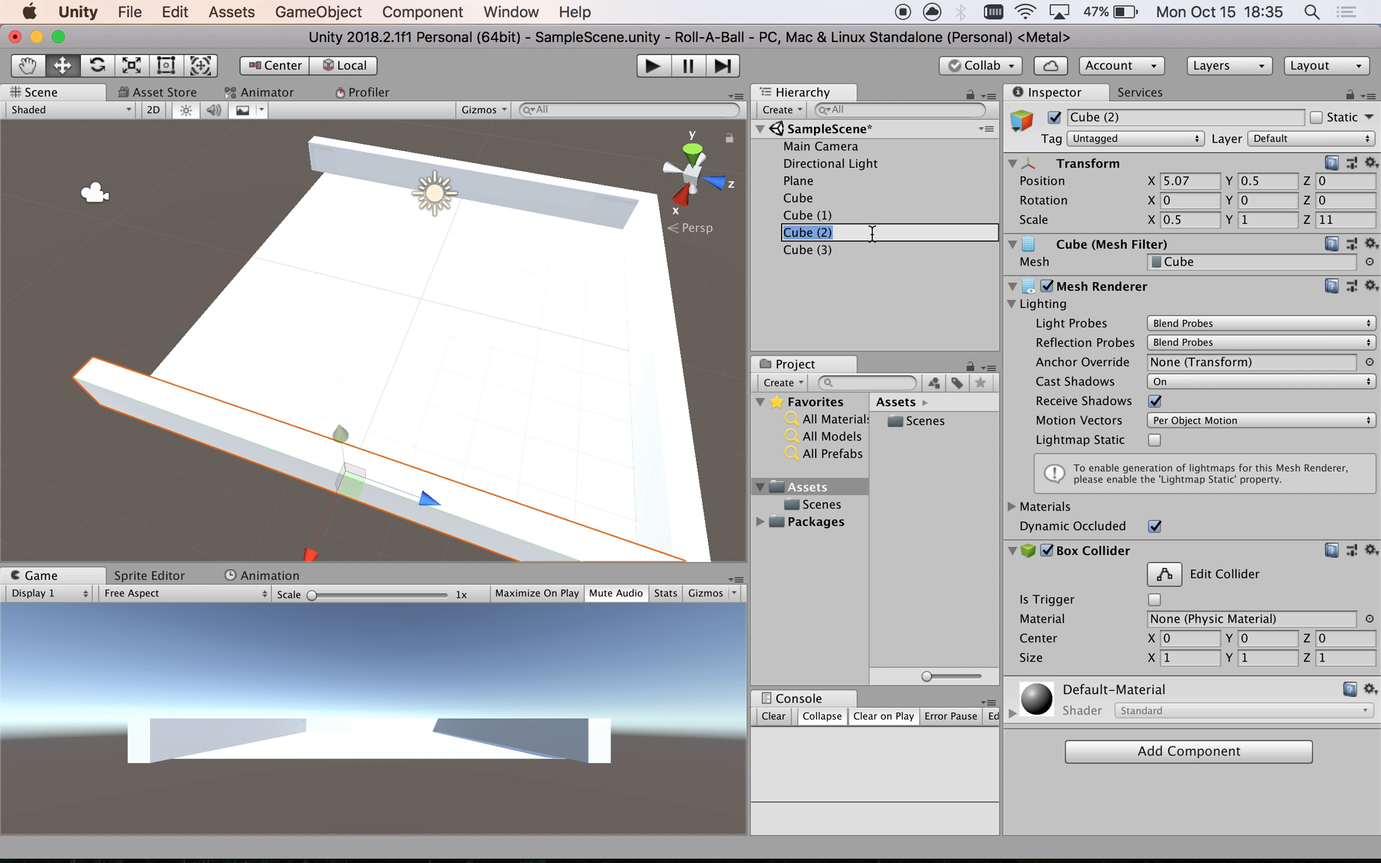
left_click(839, 215)
left_click(834, 232)
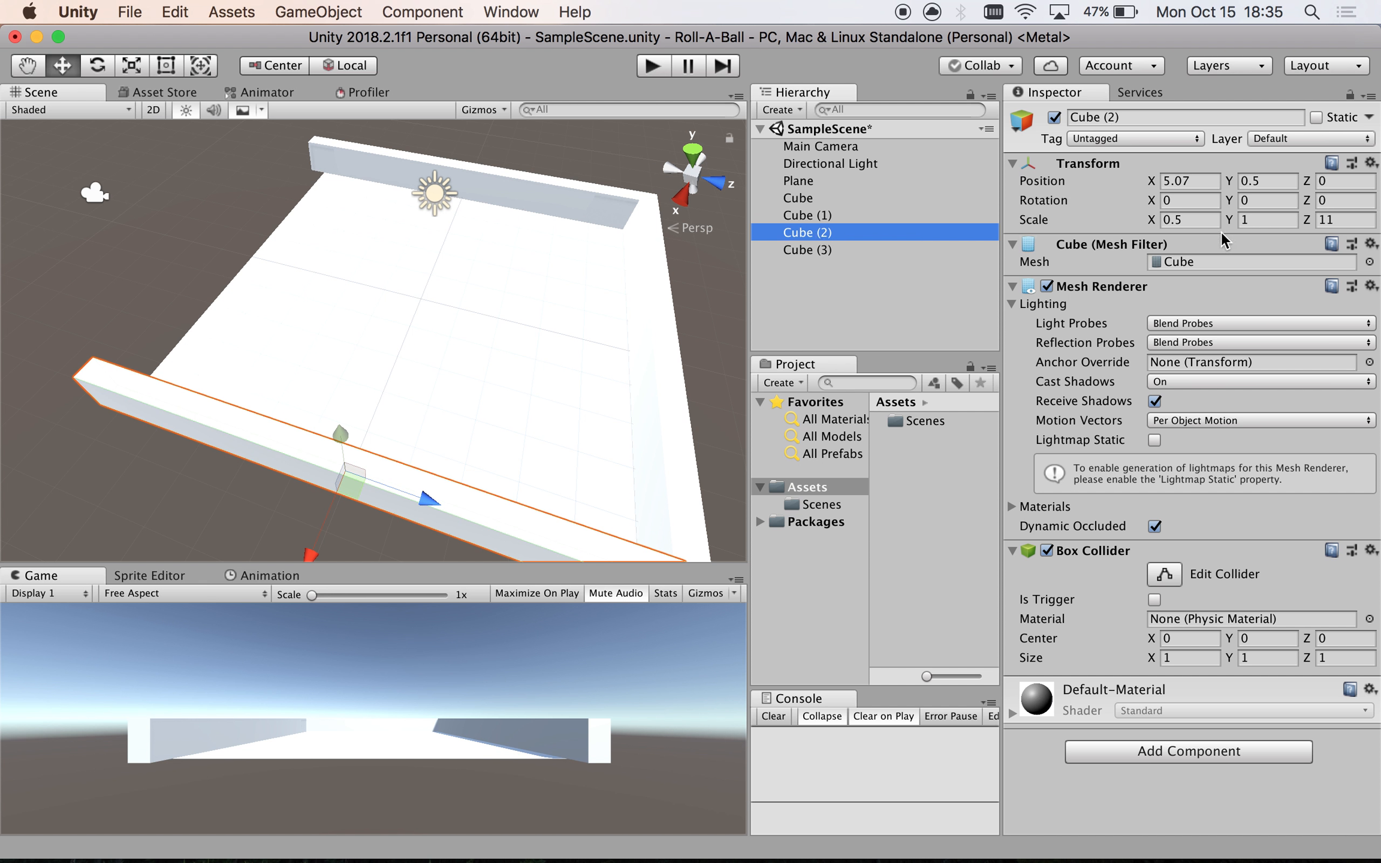
left_click(1205, 182)
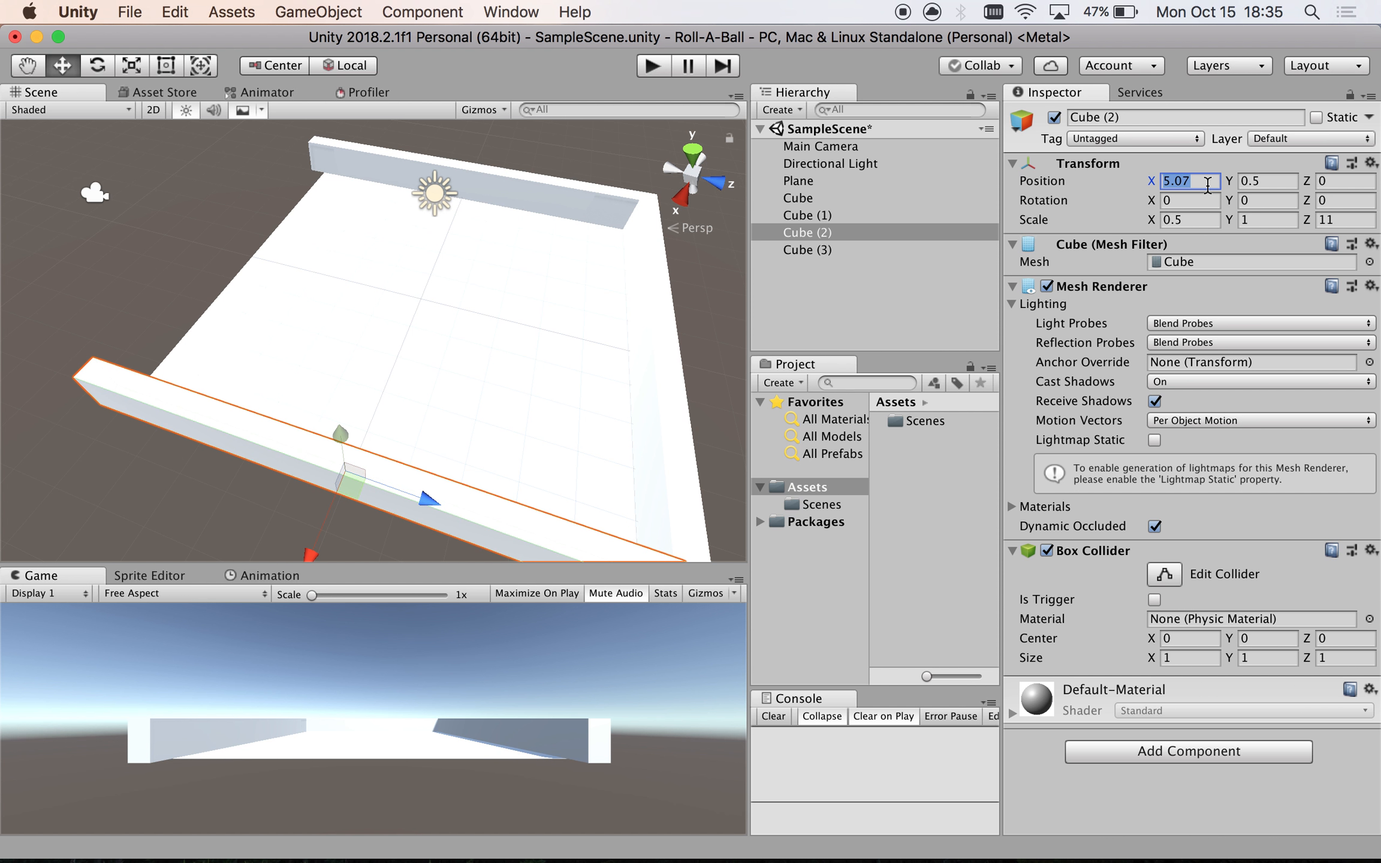
type("0")
key("Tab")
key("Tab")
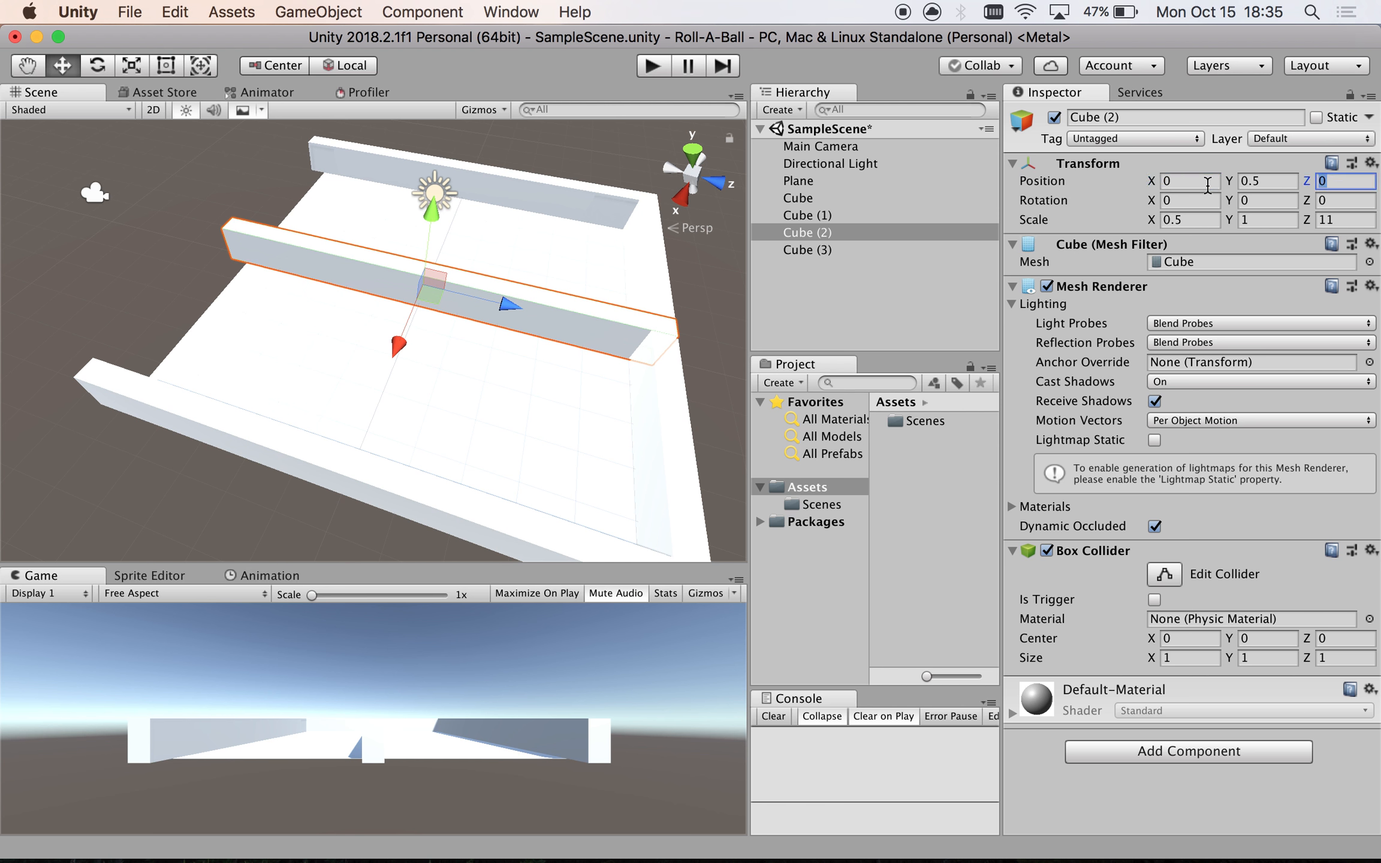
type("-5.25")
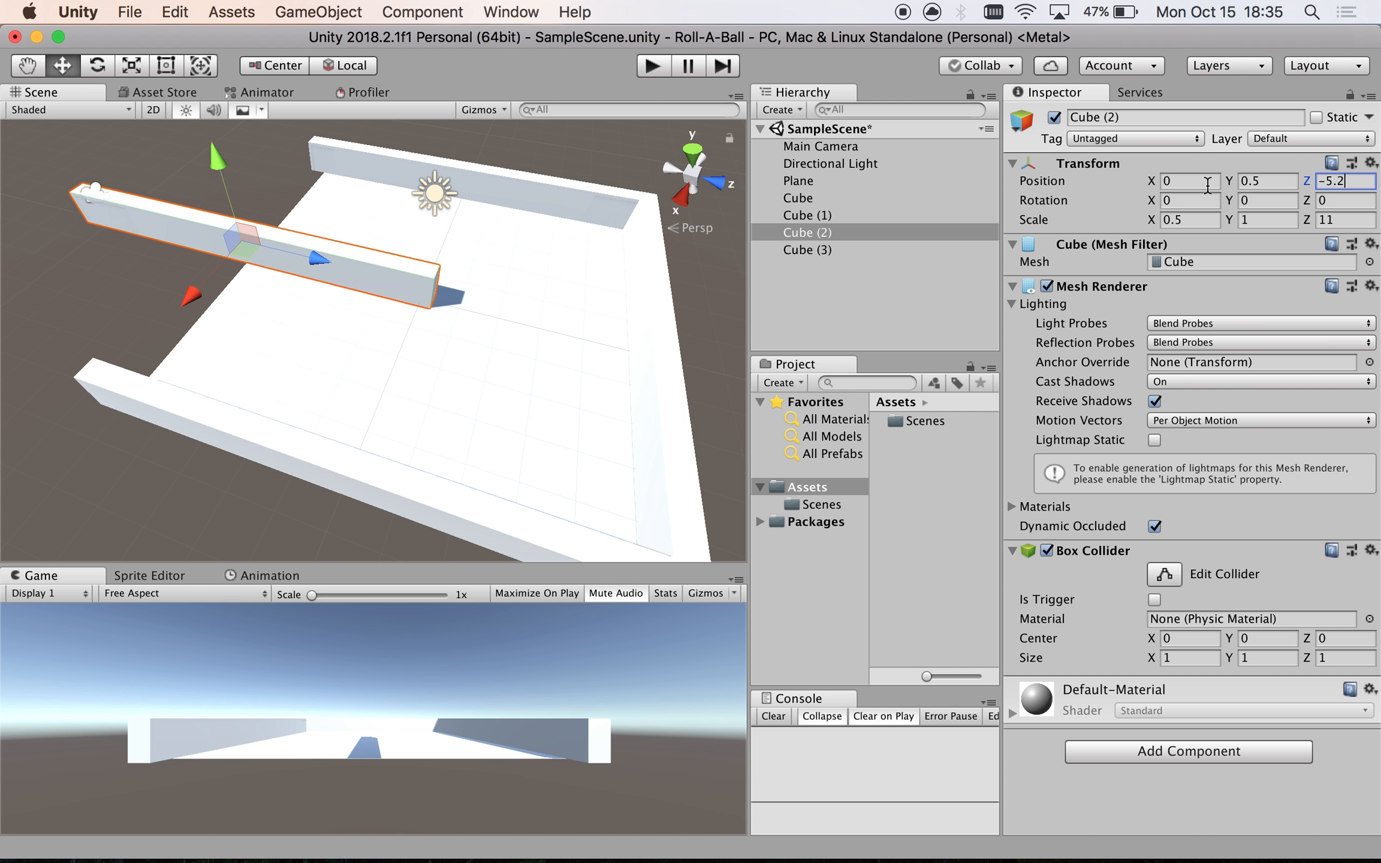
- Set the scale of Cube (2) to 10 on X and 0.5 on Z to close off the arena
left_click(1197, 219)
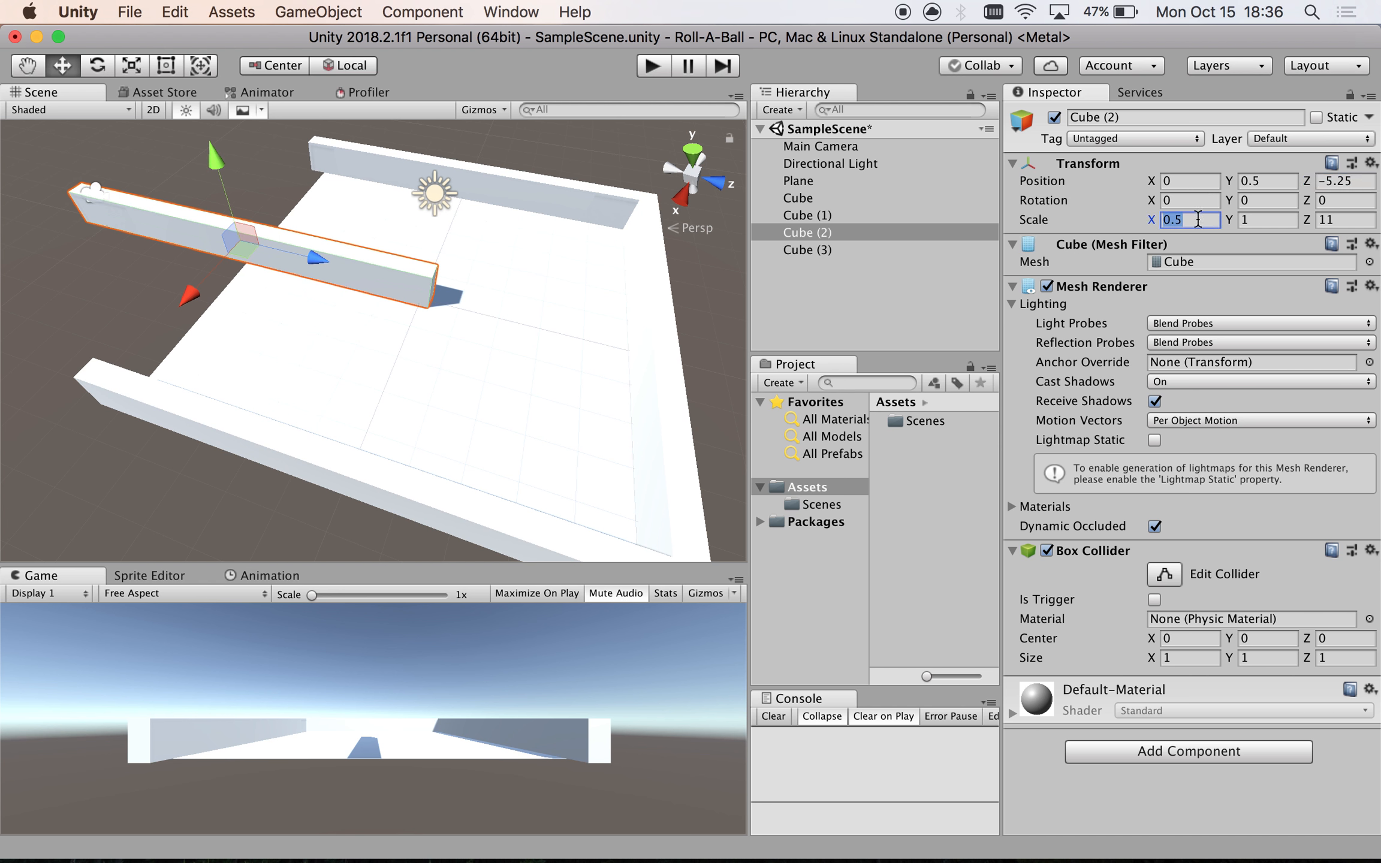
type("10")
key("Tab")
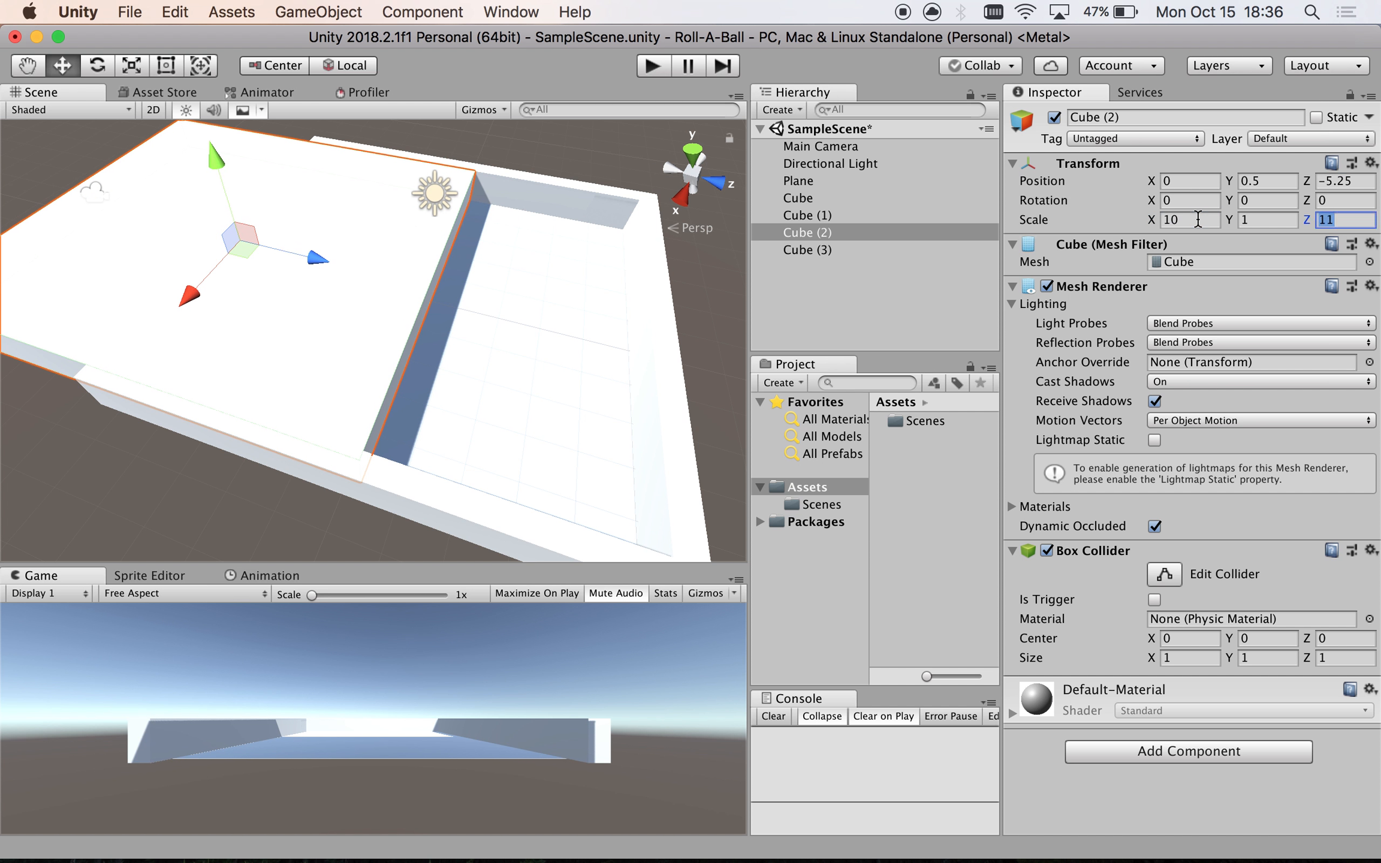
type("0.5")
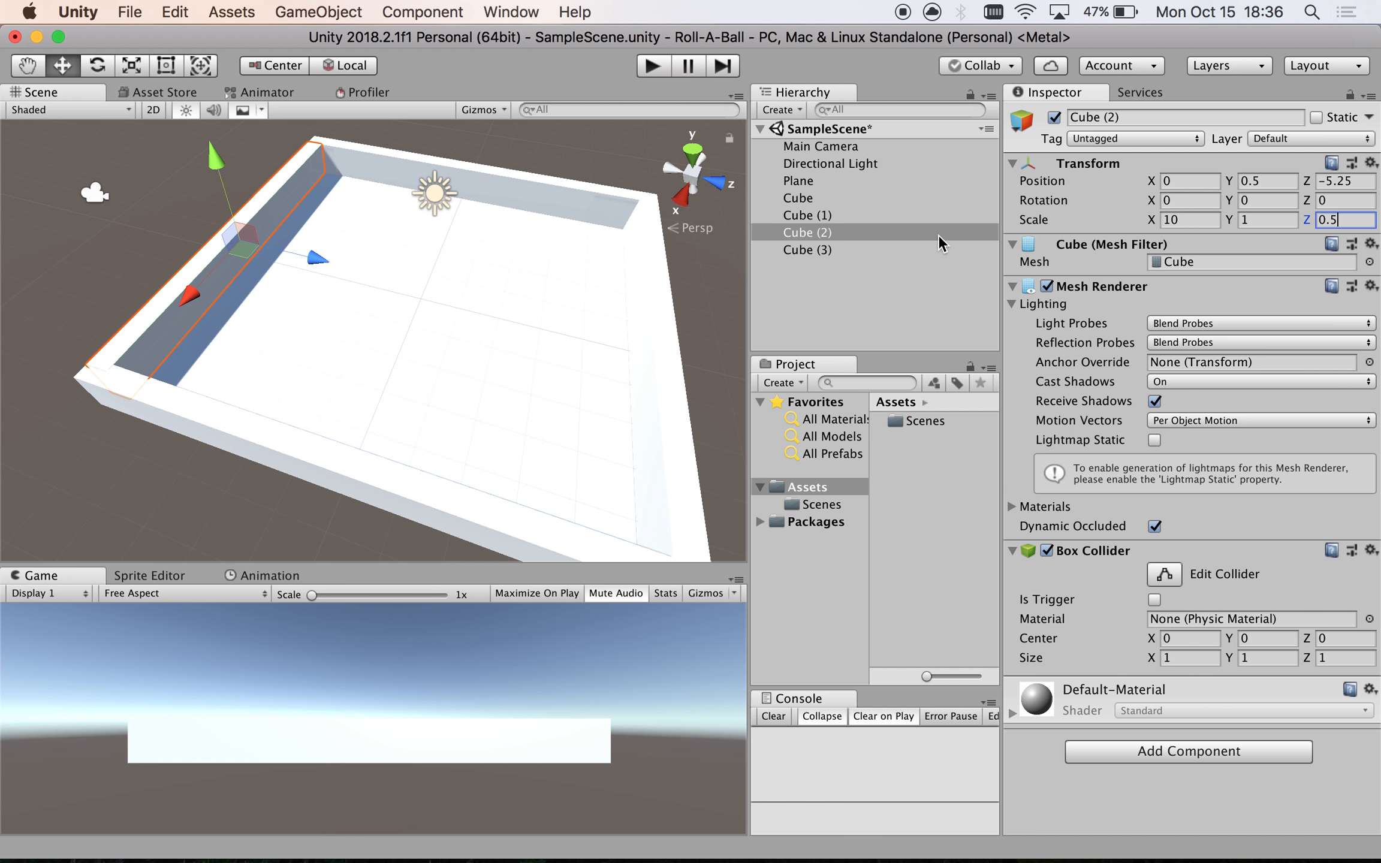
- Check the transforms of the two end walls, Cube (2) and Cube (3), by selecting them in turn
left_click(827, 262)
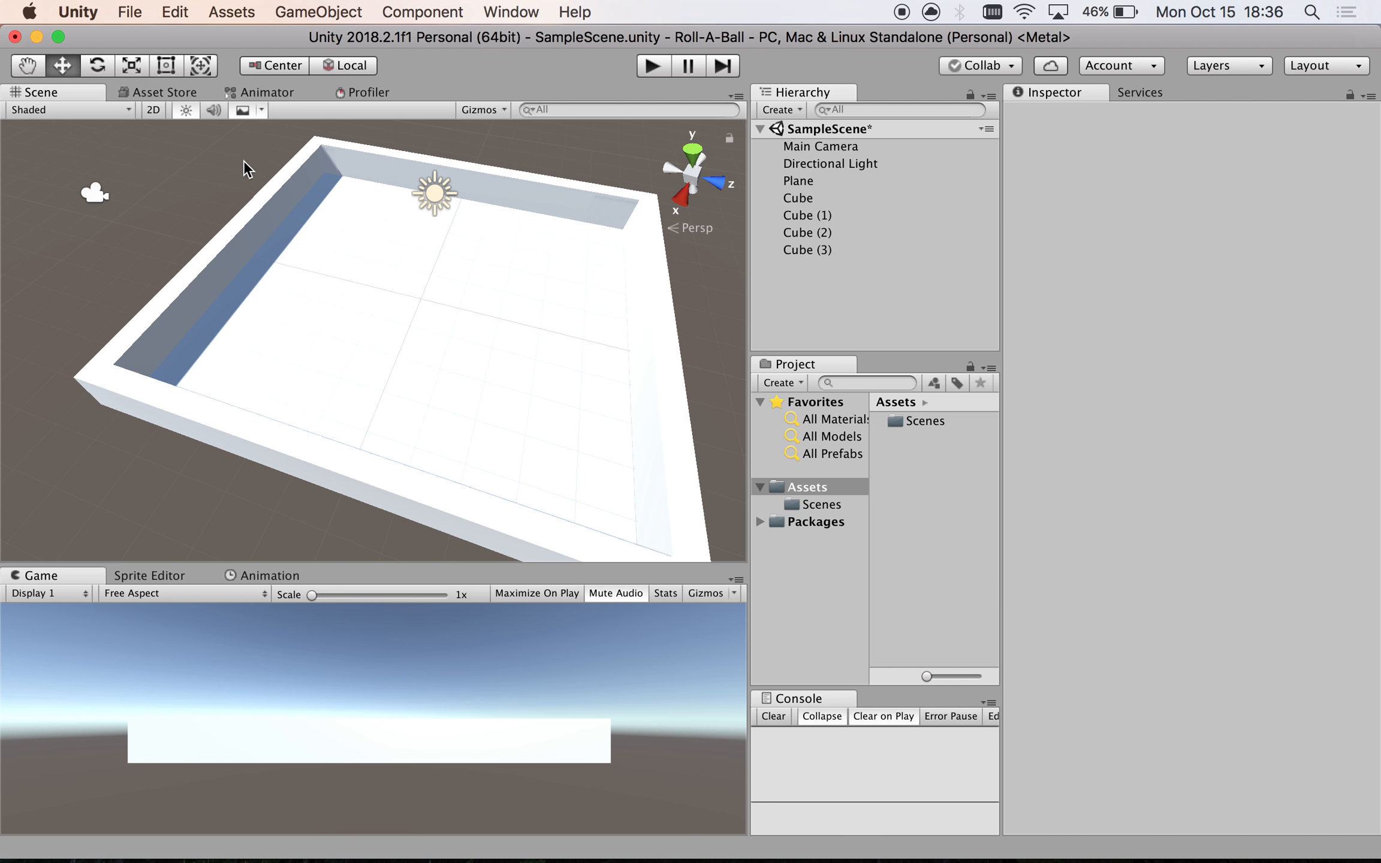
left_click(242, 238)
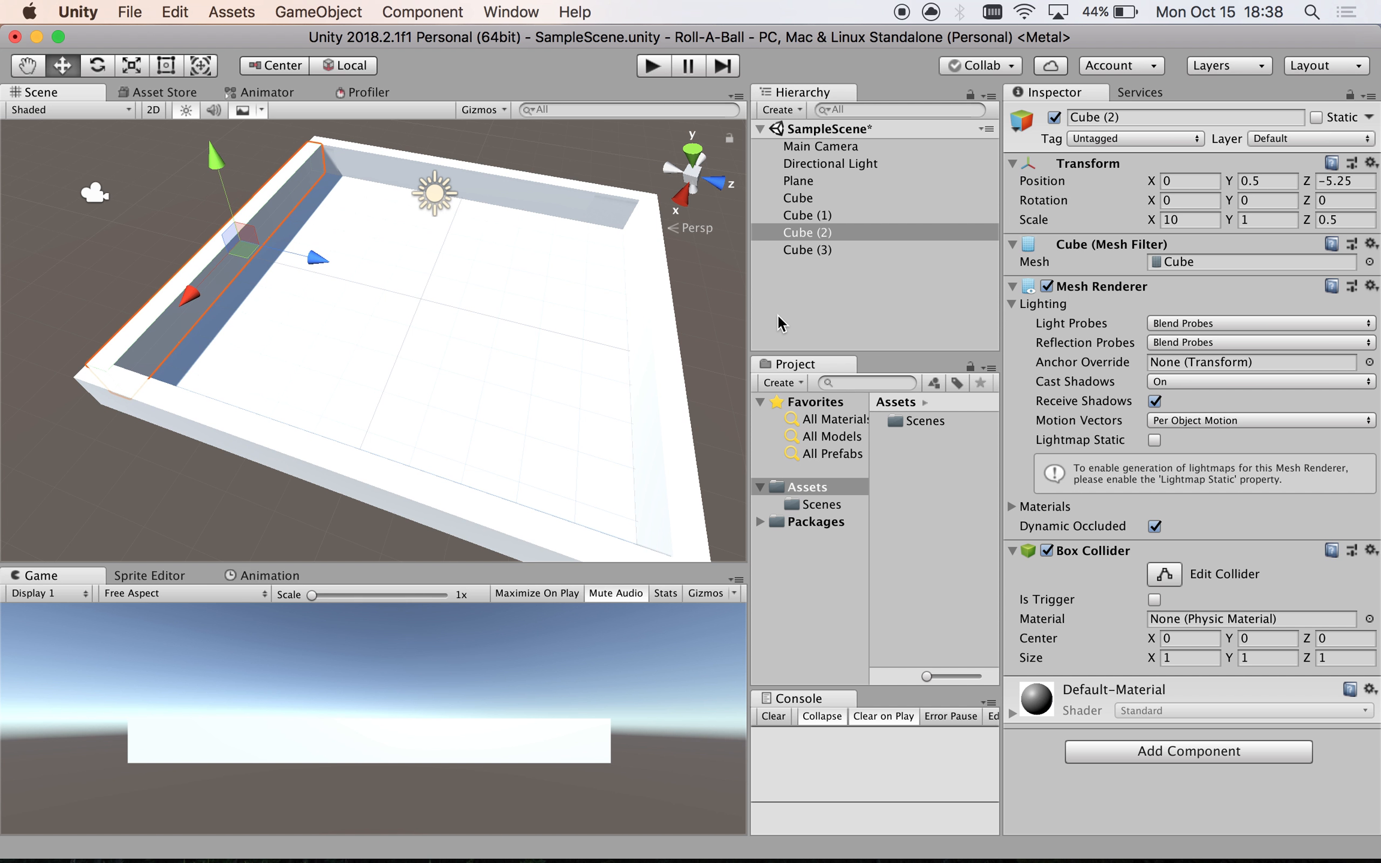
left_click(817, 251)
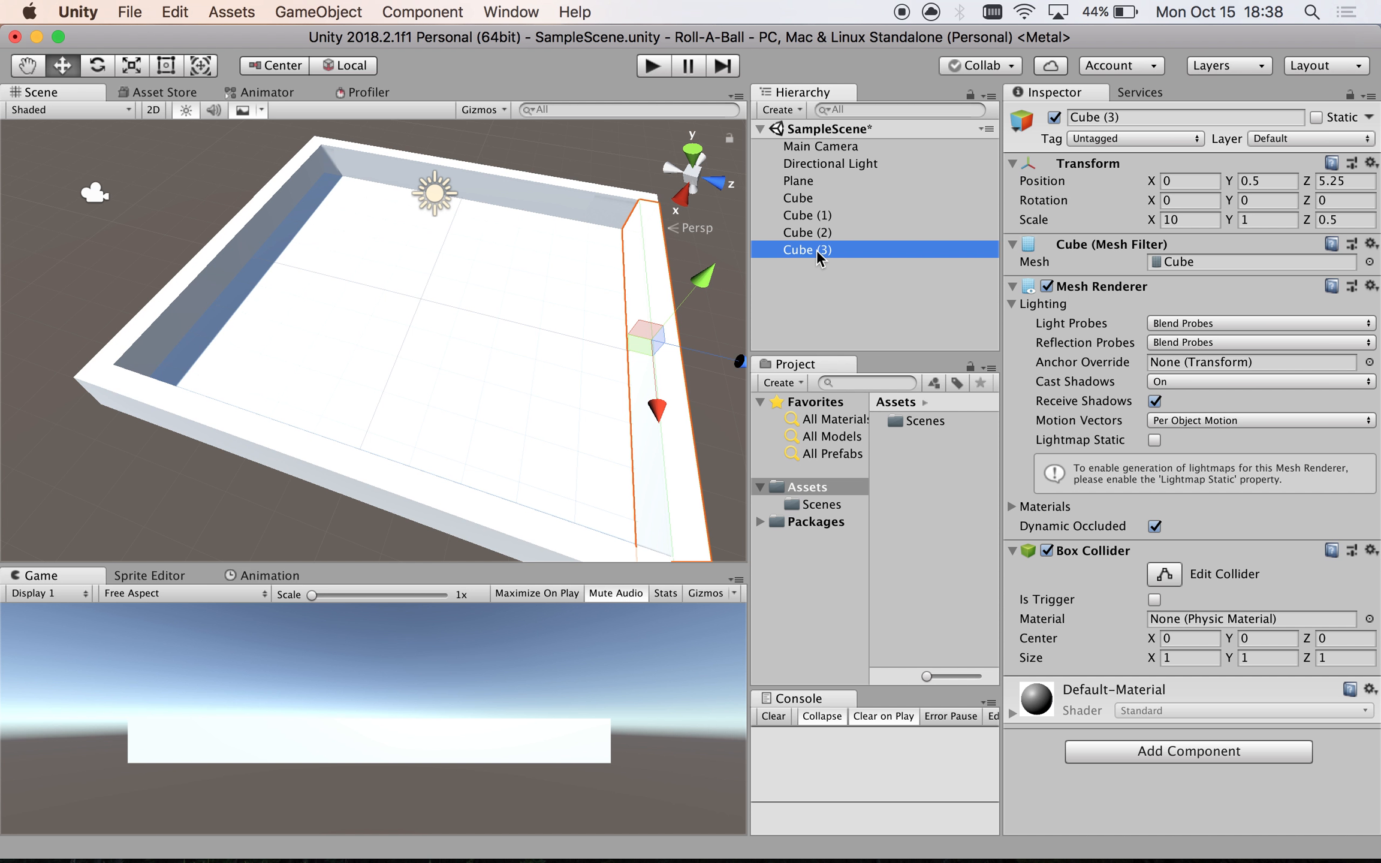
- Review the transforms and components of the plane, the Cube wall, the directional light and the main camera
left_click(811, 181)
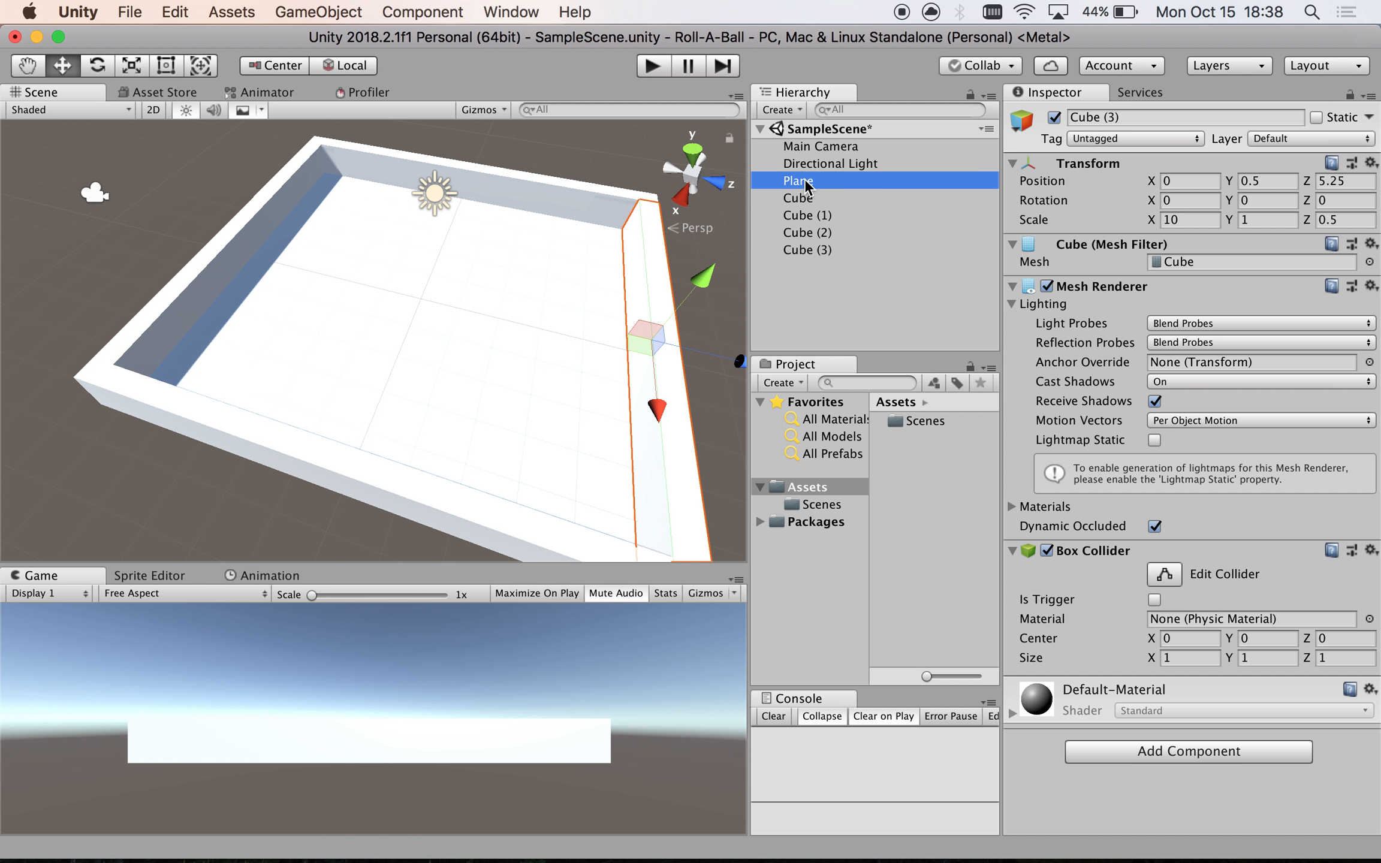
left_click(802, 200)
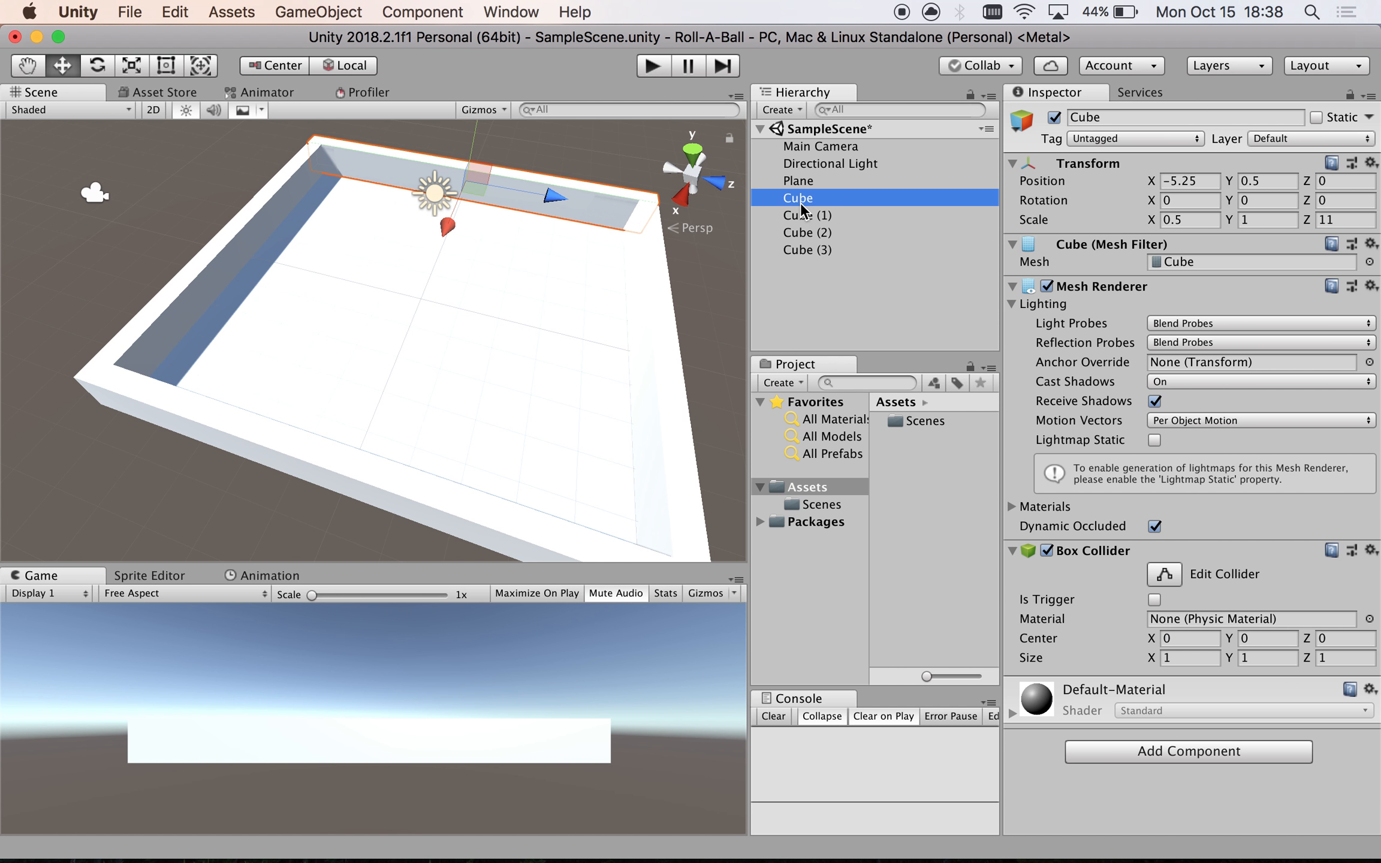
left_click(812, 164)
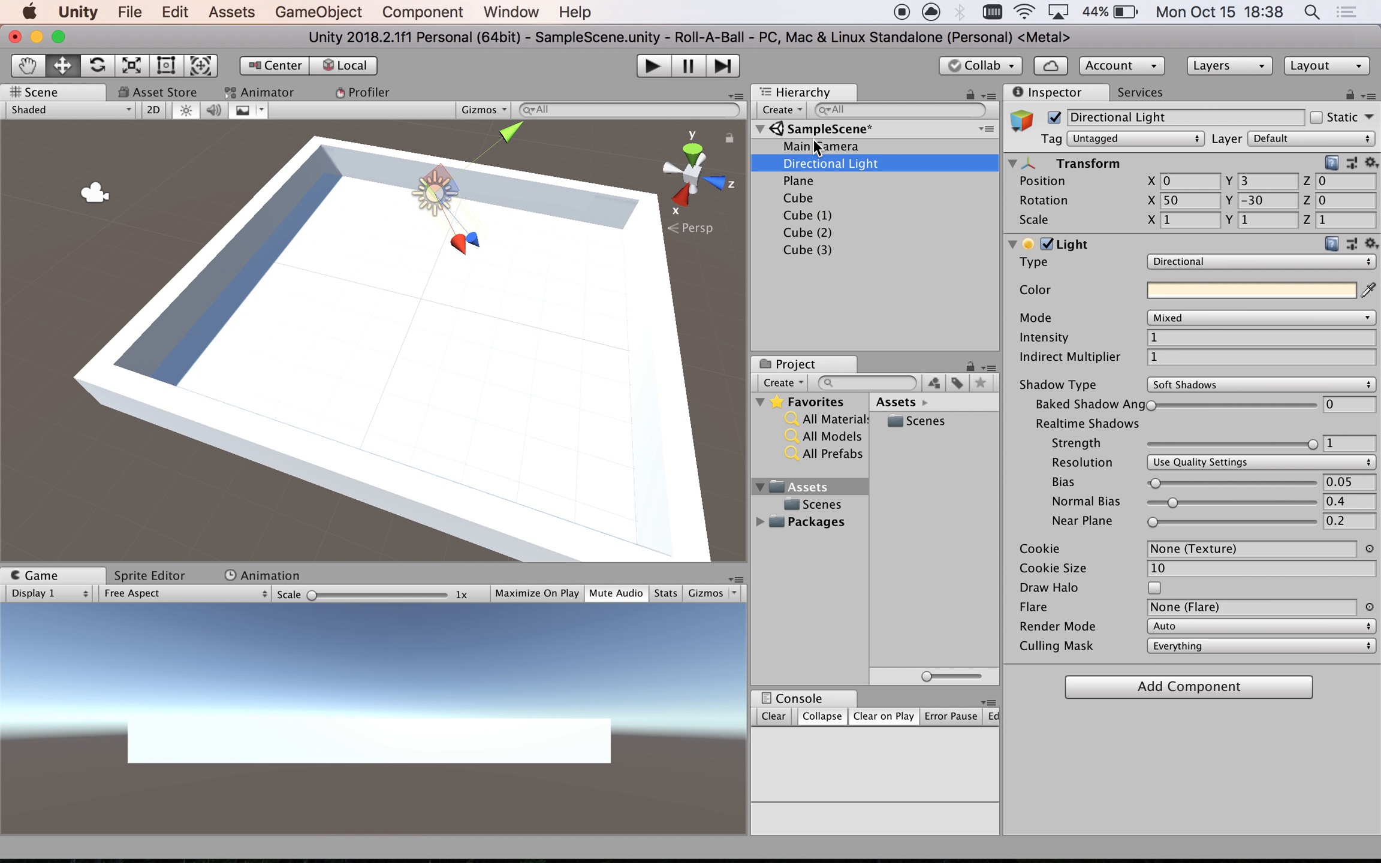
left_click(812, 142)
left_click(808, 197)
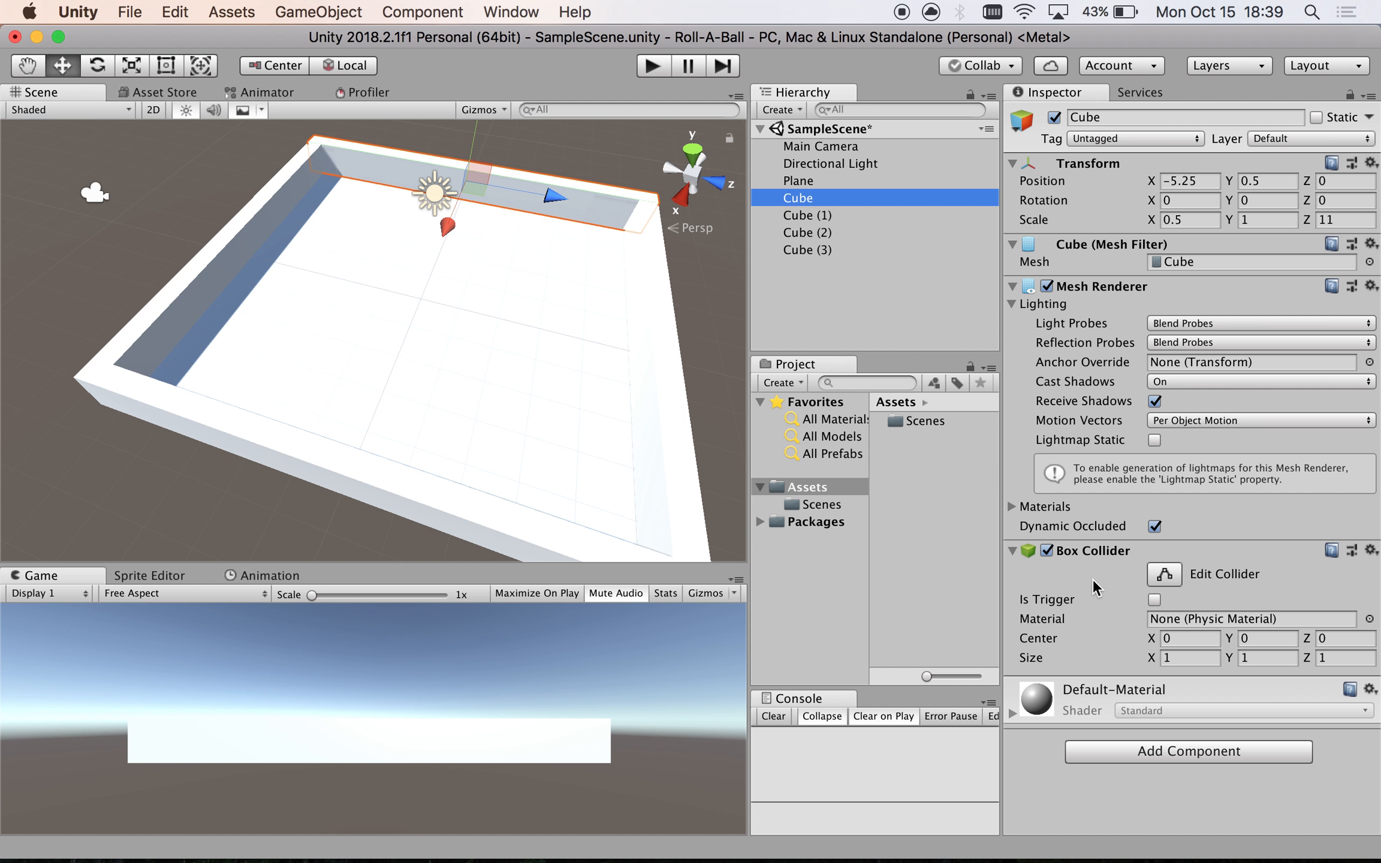
left_click(841, 295)
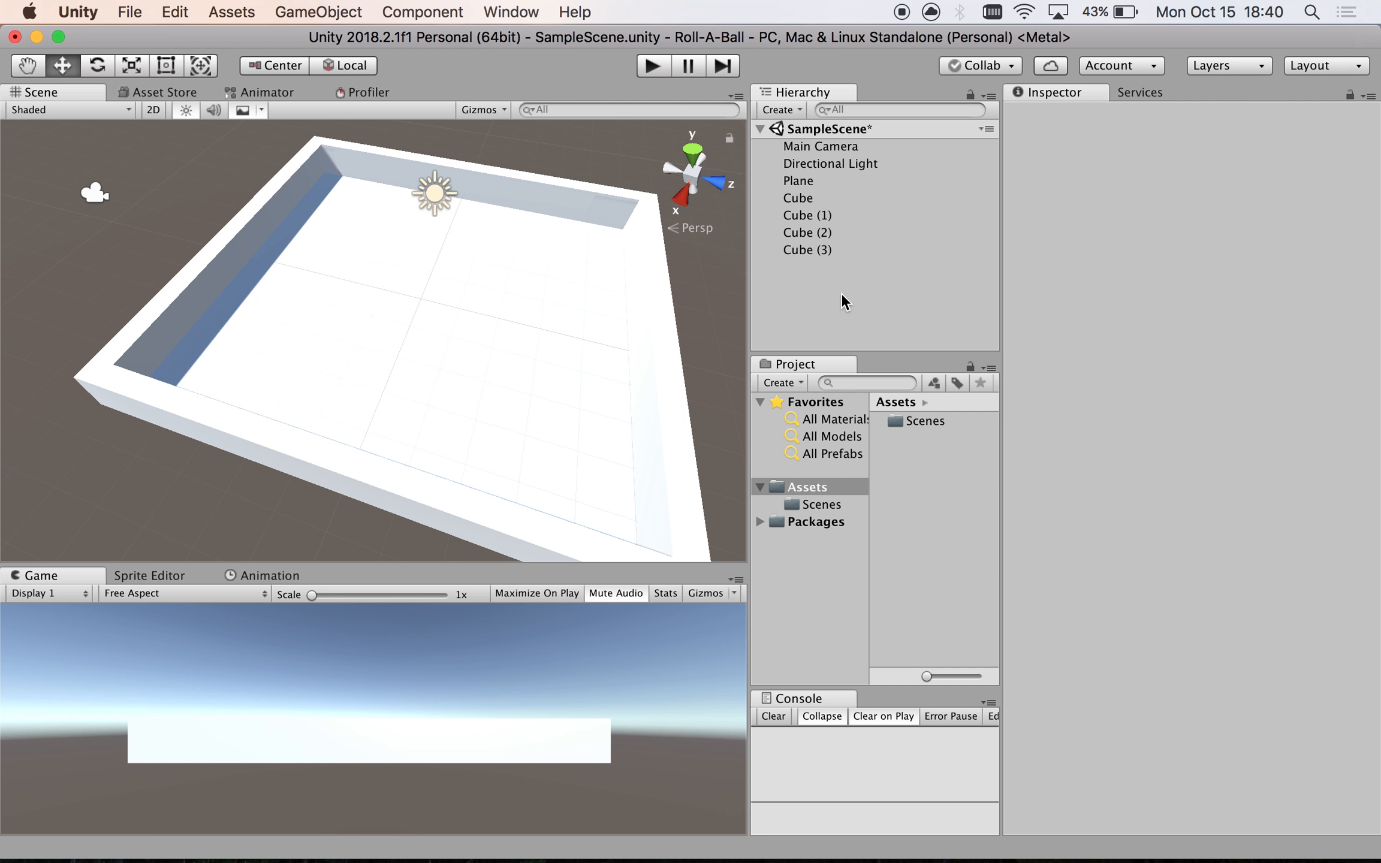
left_click(820, 198)
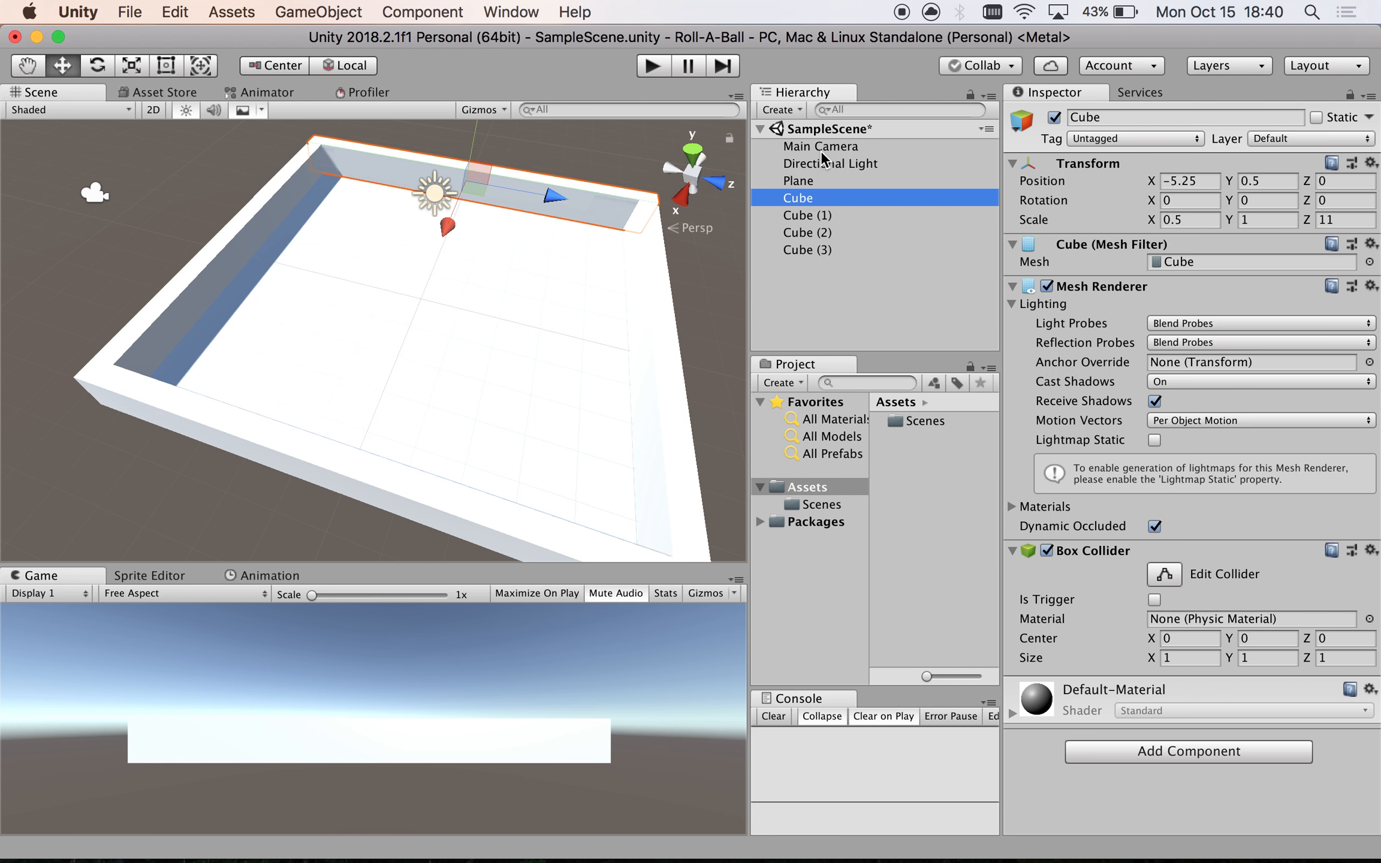
left_click(791, 274)
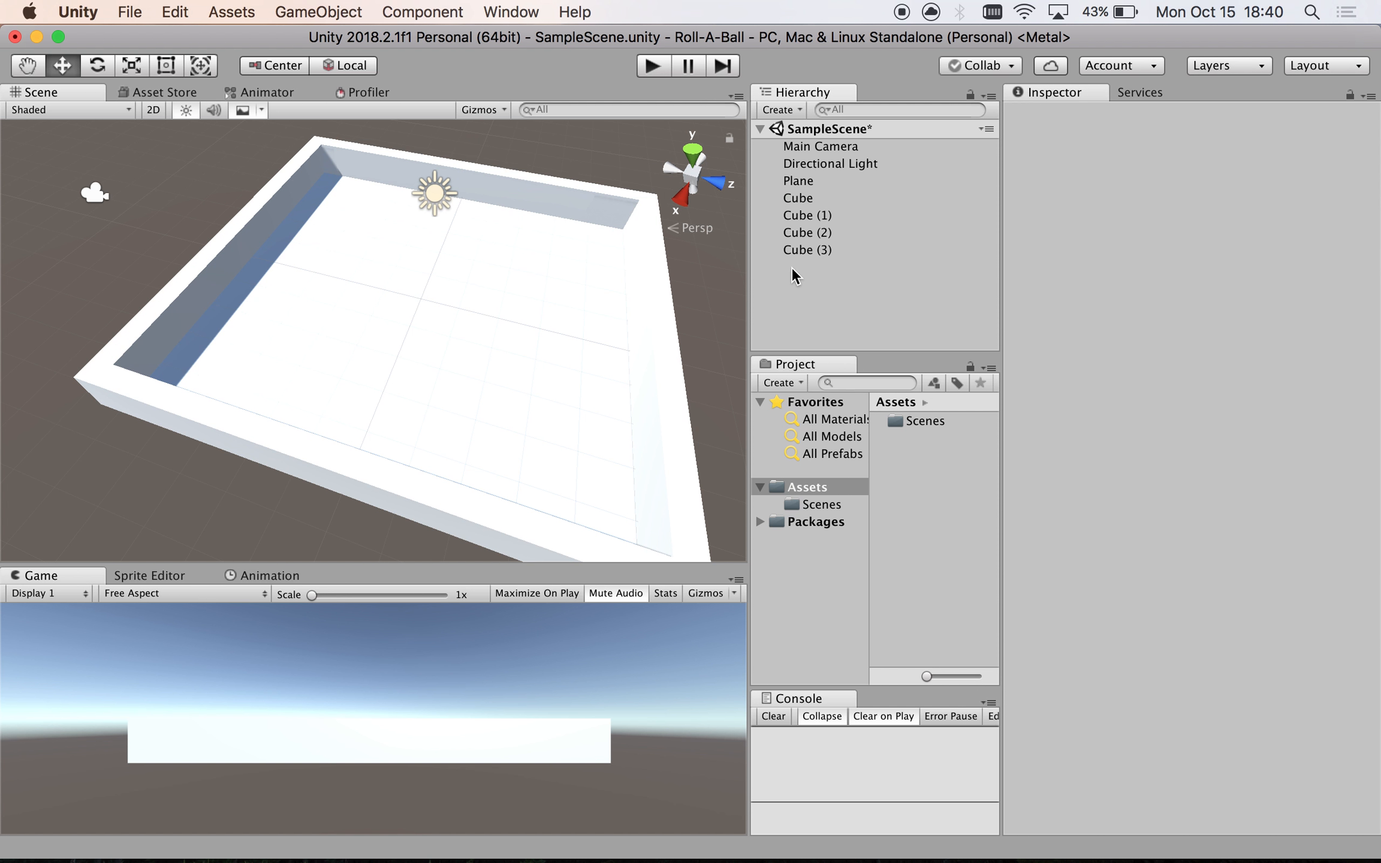
- Create an empty game object in the scene and name it Arena
left_click(791, 110)
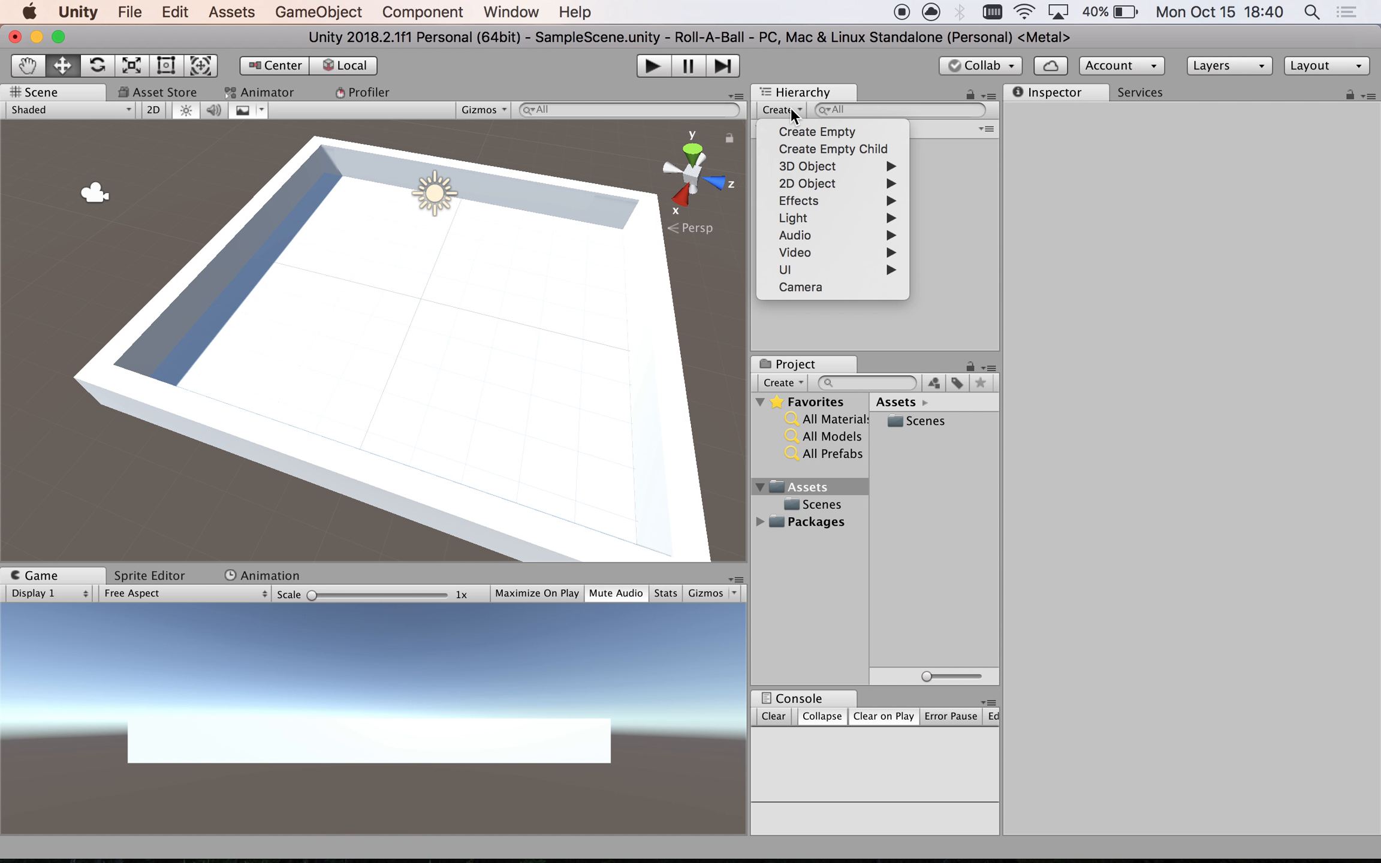
left_click(796, 128)
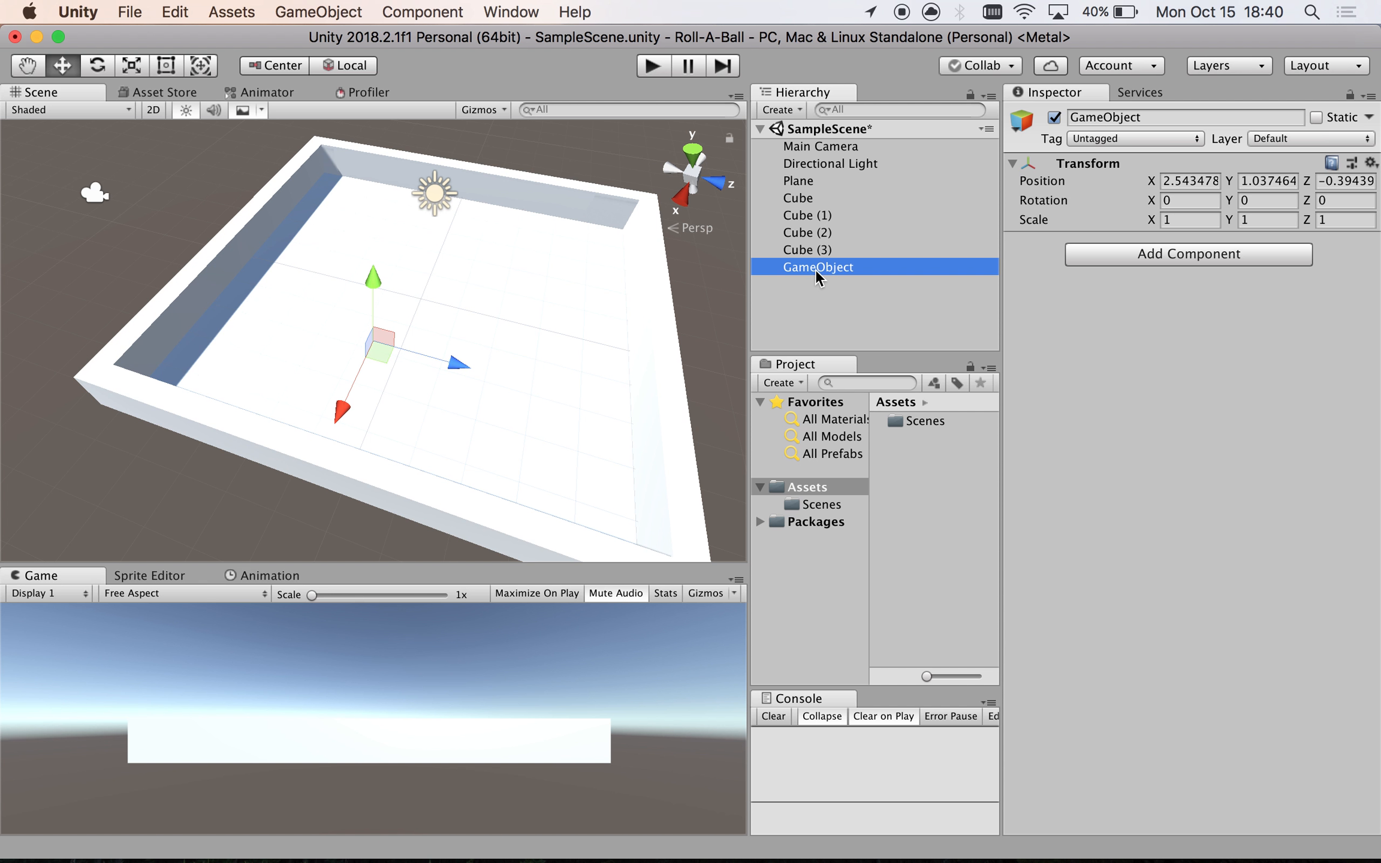
key("Return")
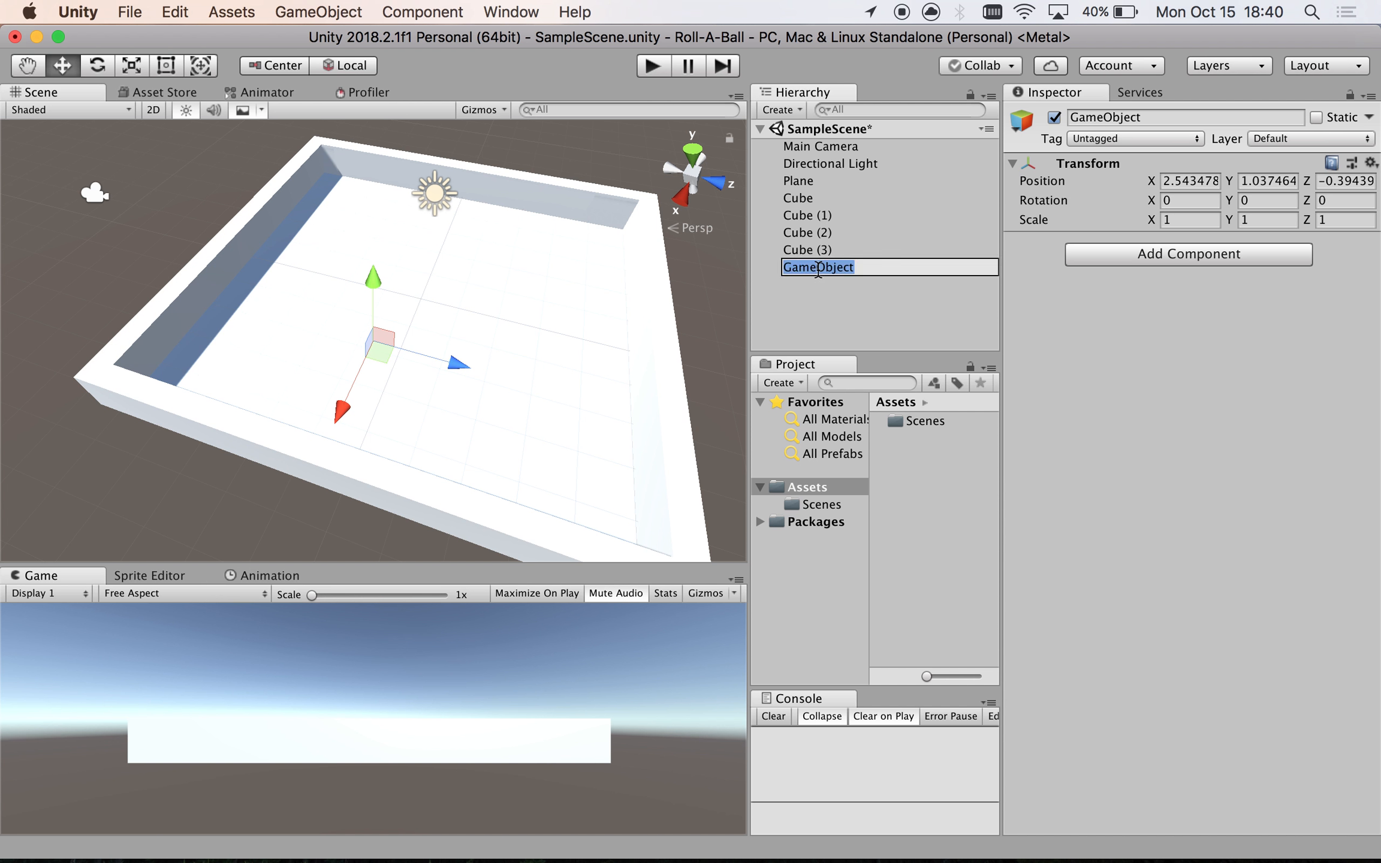
type("Arena")
key("Return")
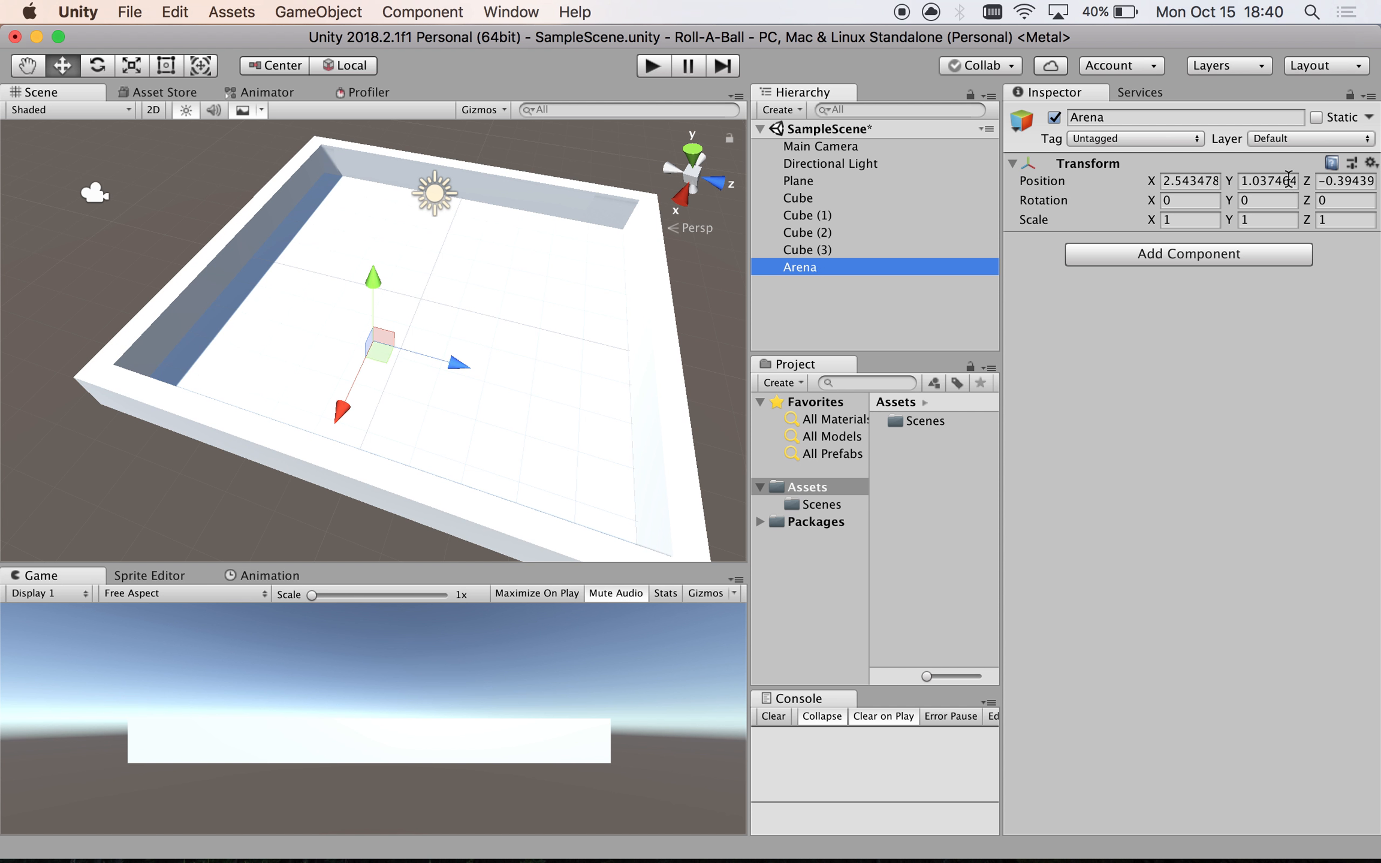
- Reset the Arena object's transform so it sits at the world origin
left_click(1371, 164)
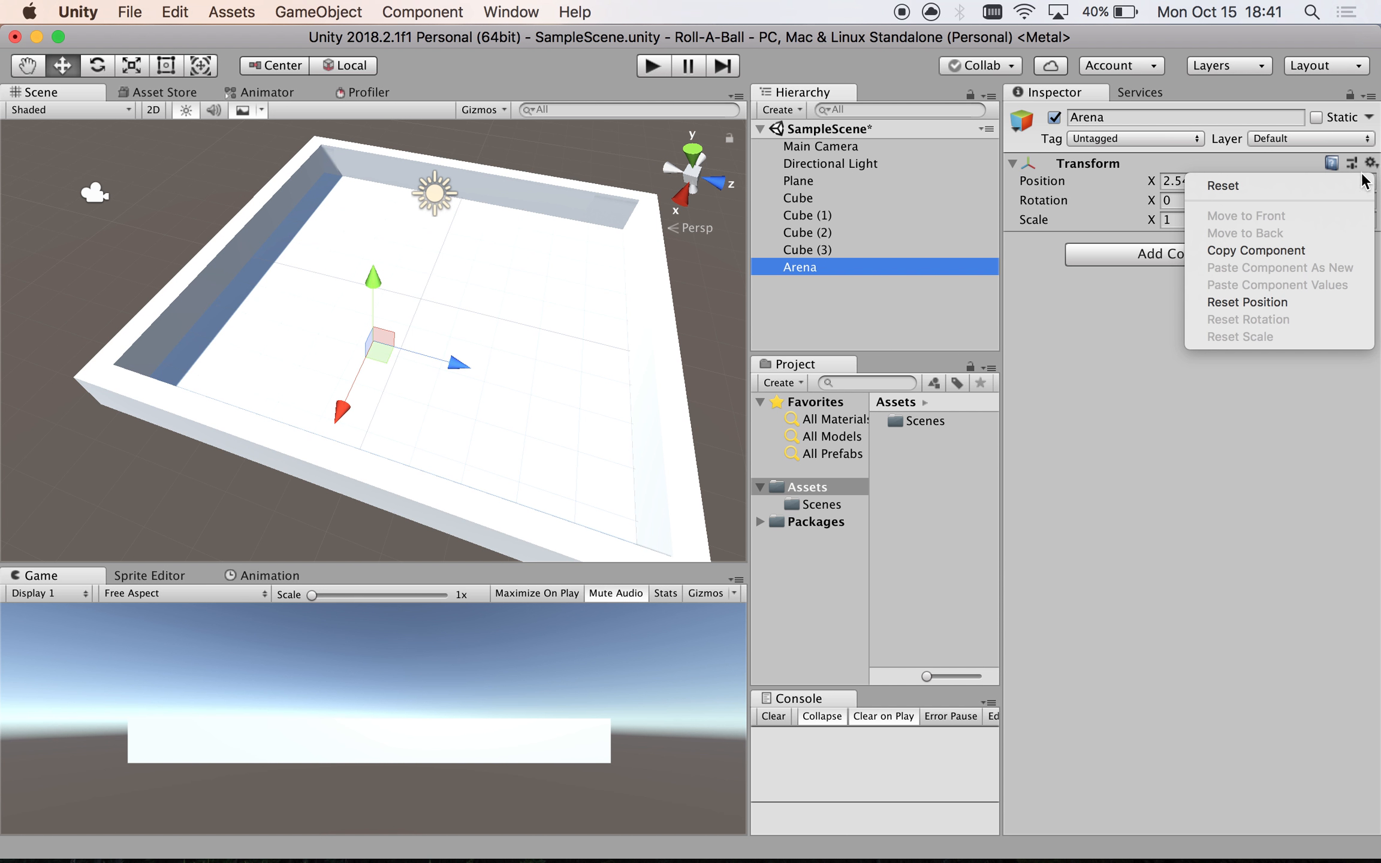
left_click(1324, 192)
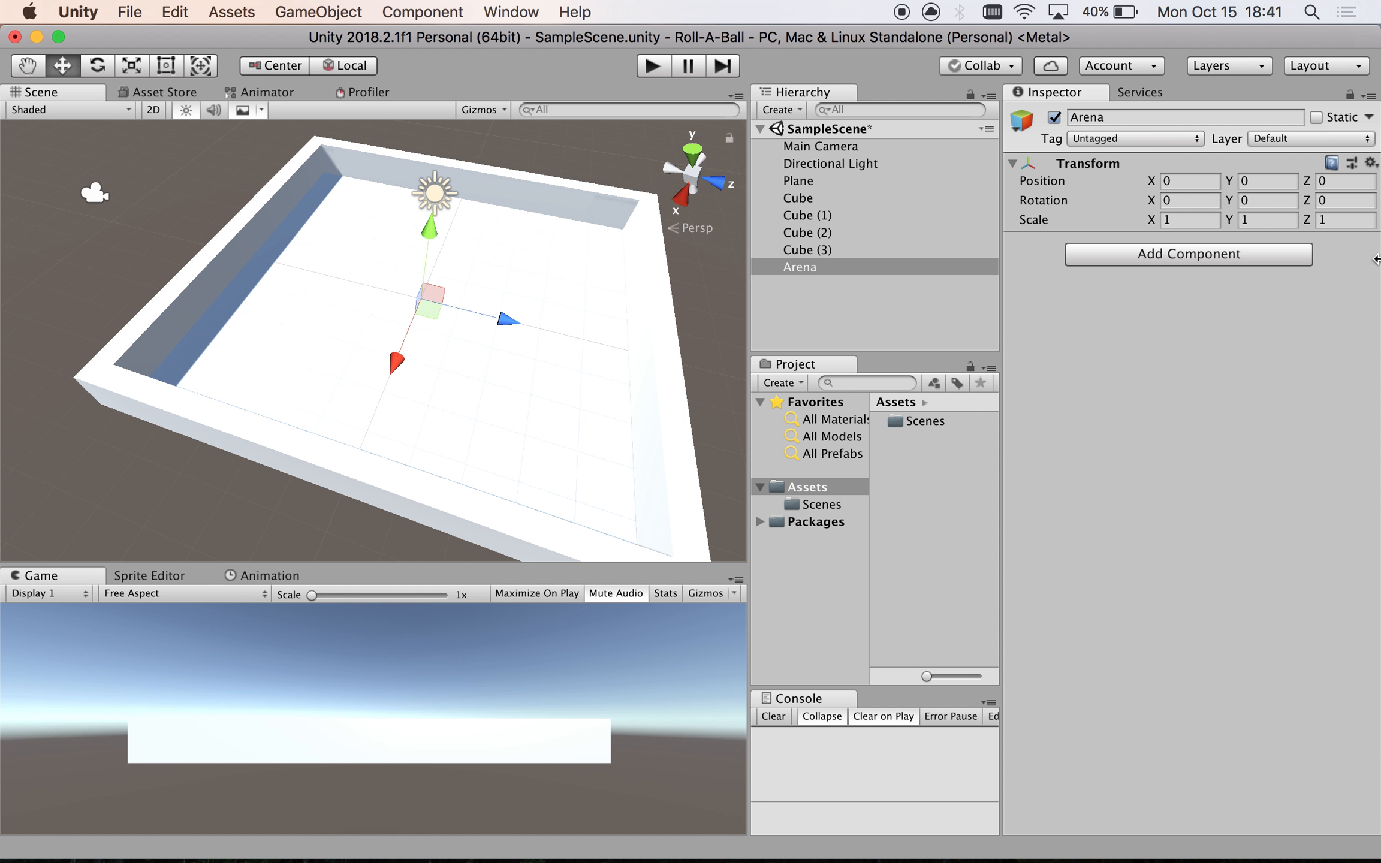
left_click(834, 290)
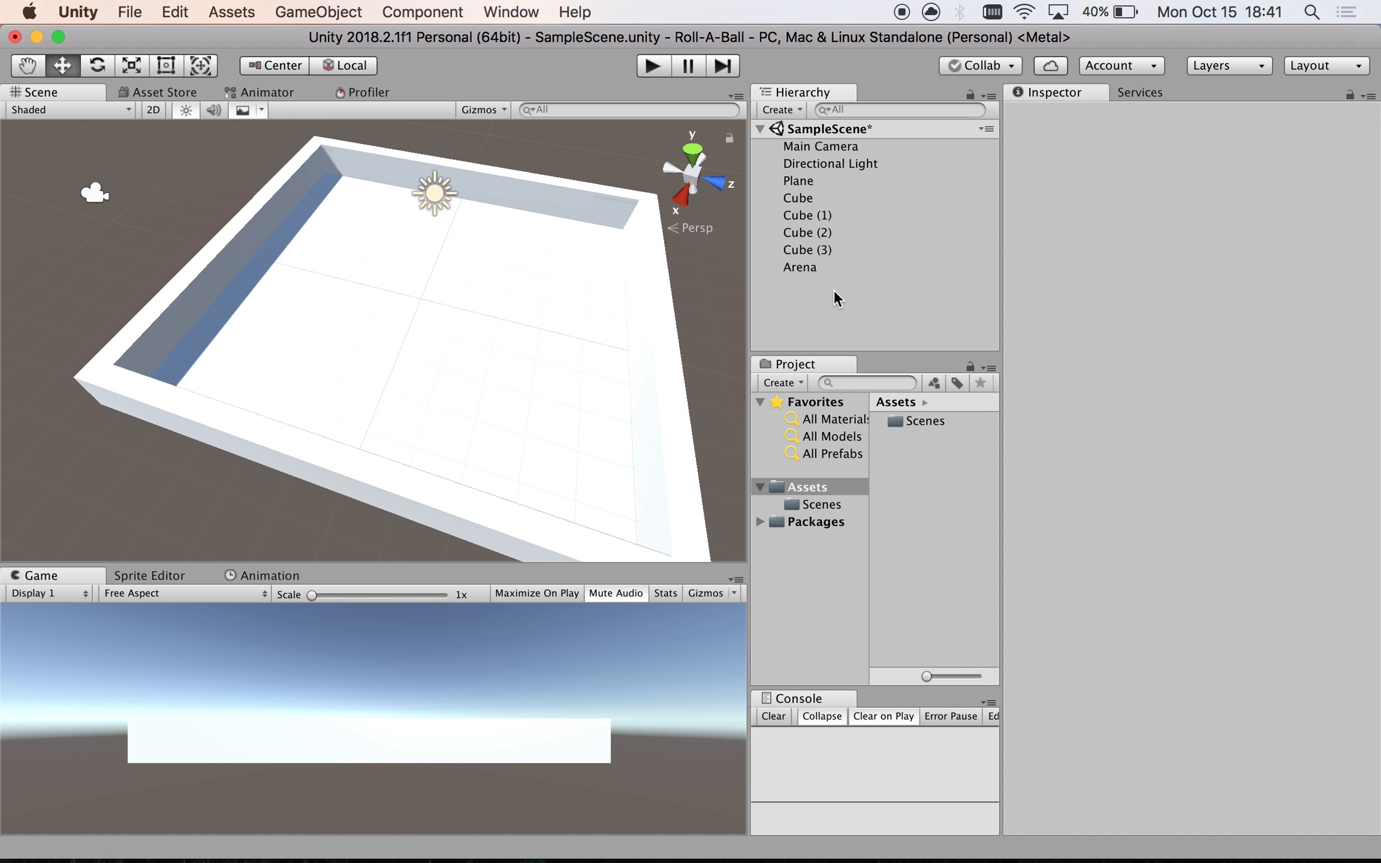
- Parent the Plane and all four wall cubes under the Arena object and collapse its children
left_click(812, 249)
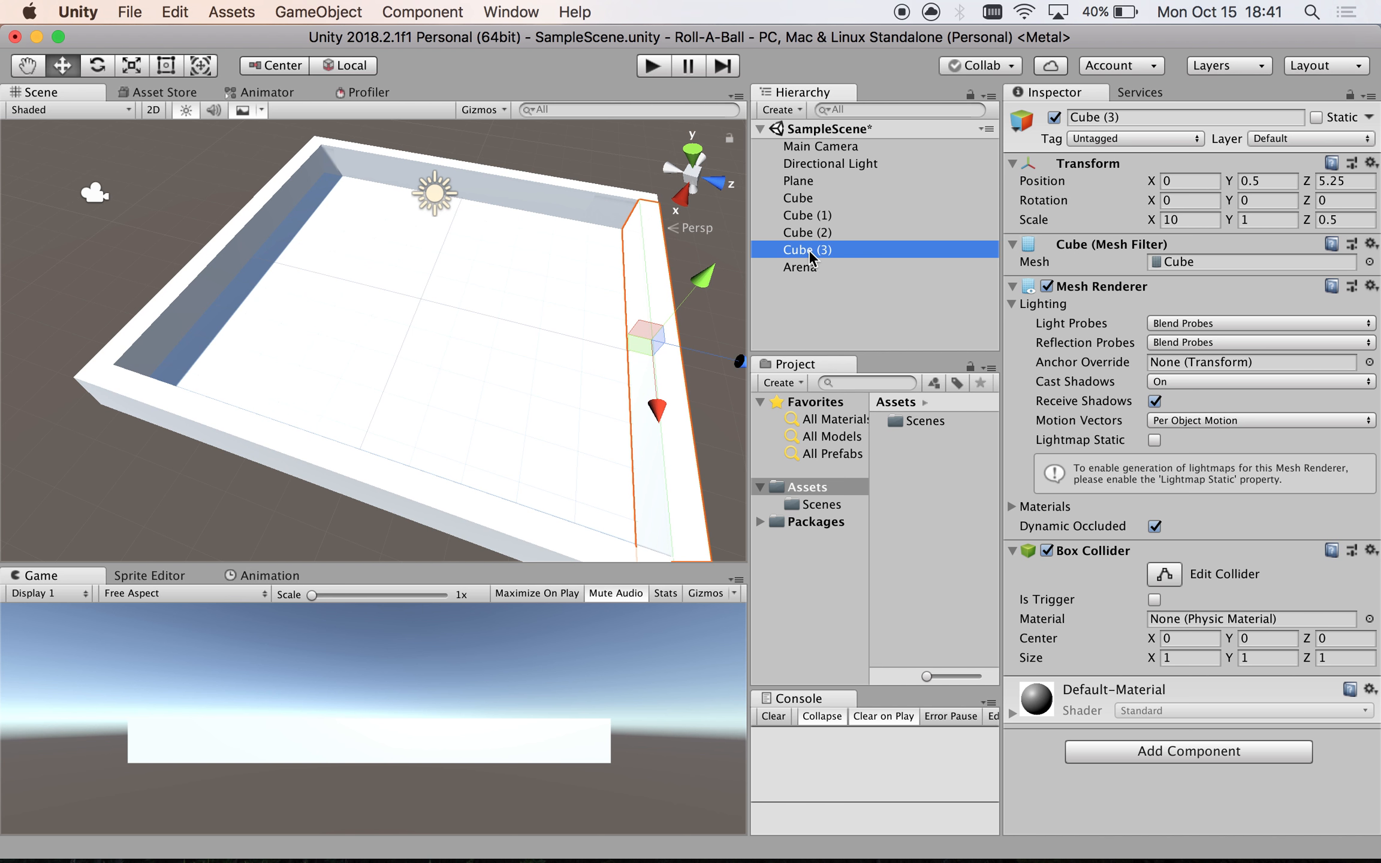
left_click(812, 183, "shift")
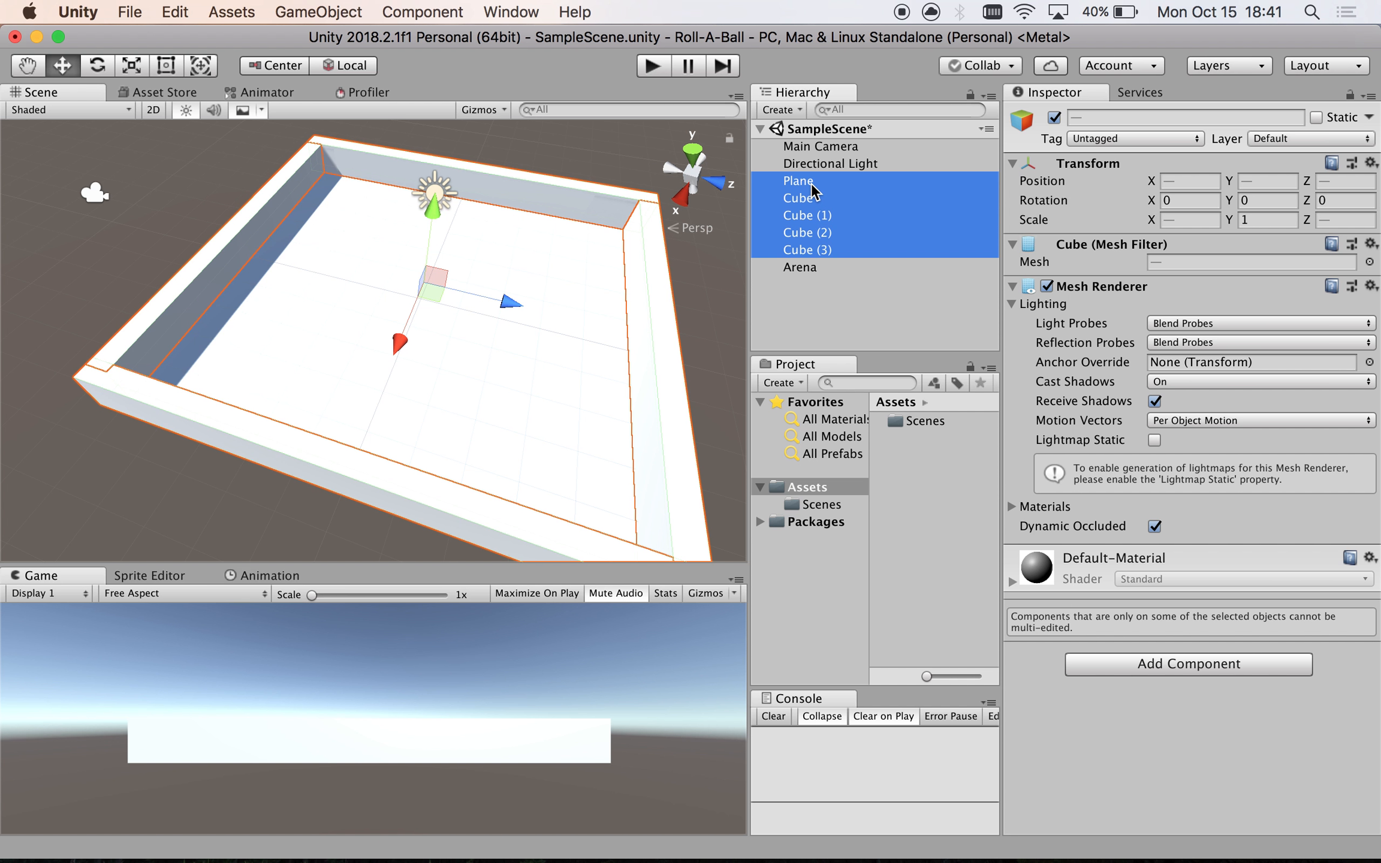
left_click_drag(802, 197, 803, 271)
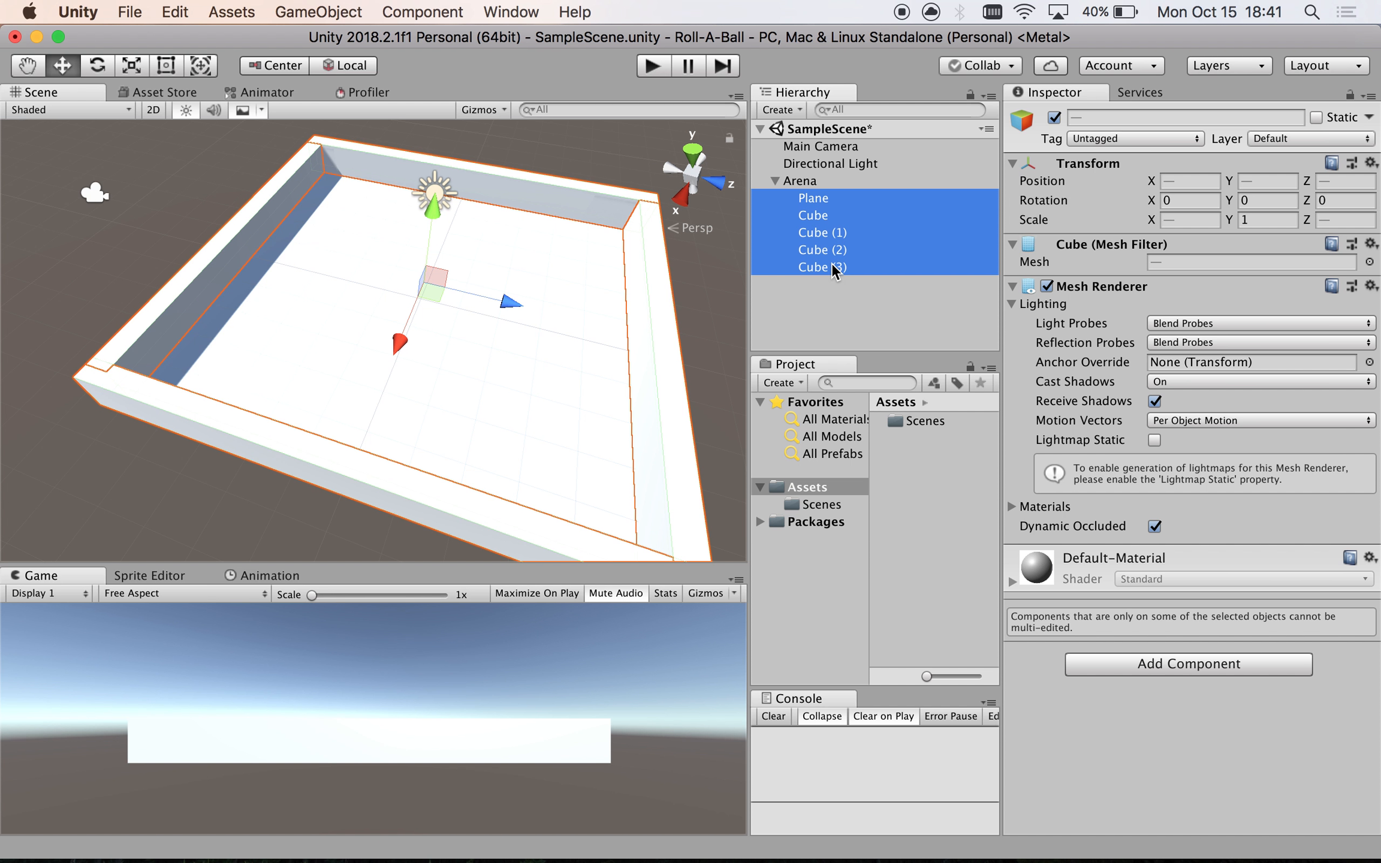
left_click(774, 180)
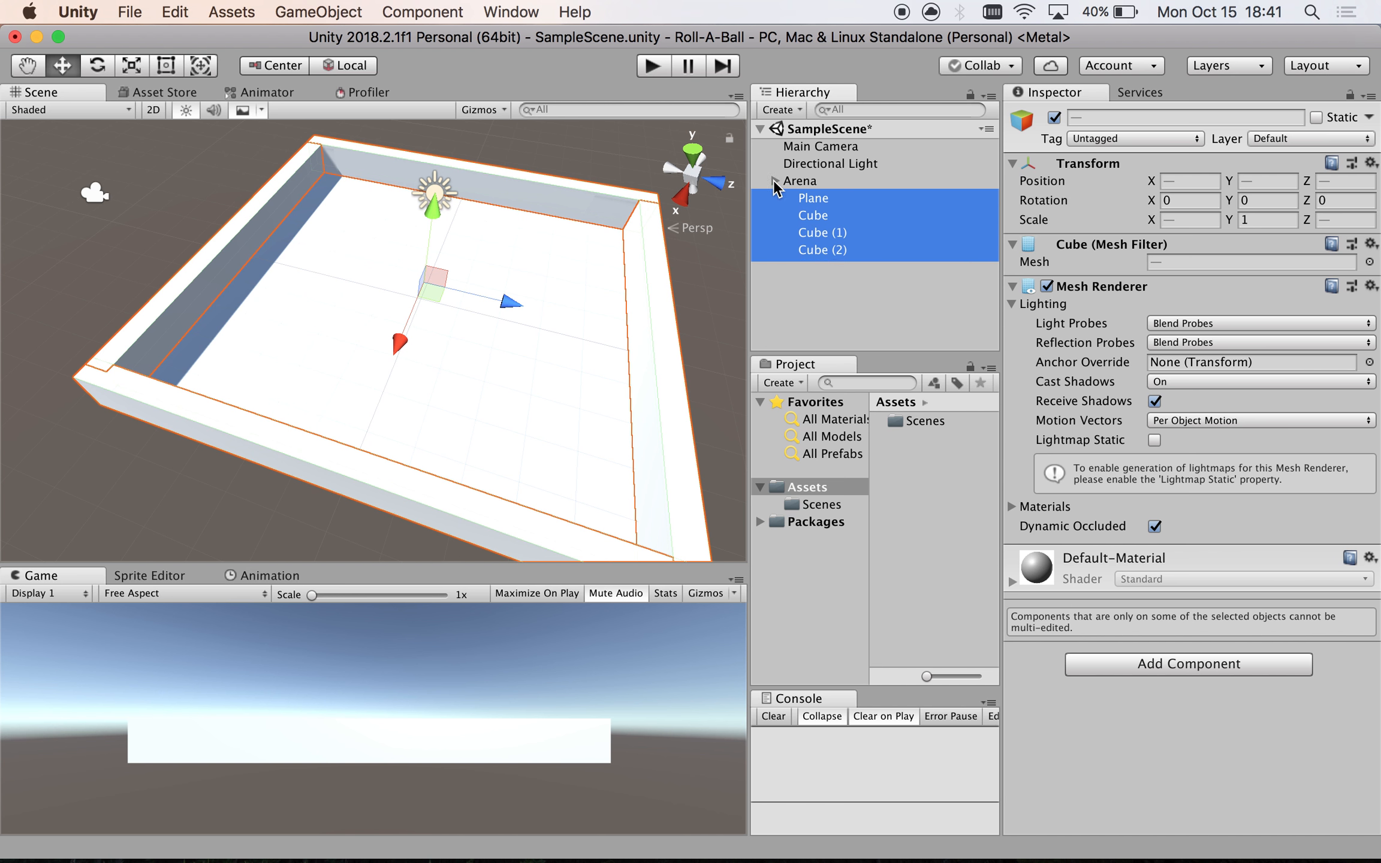
left_click(818, 247)
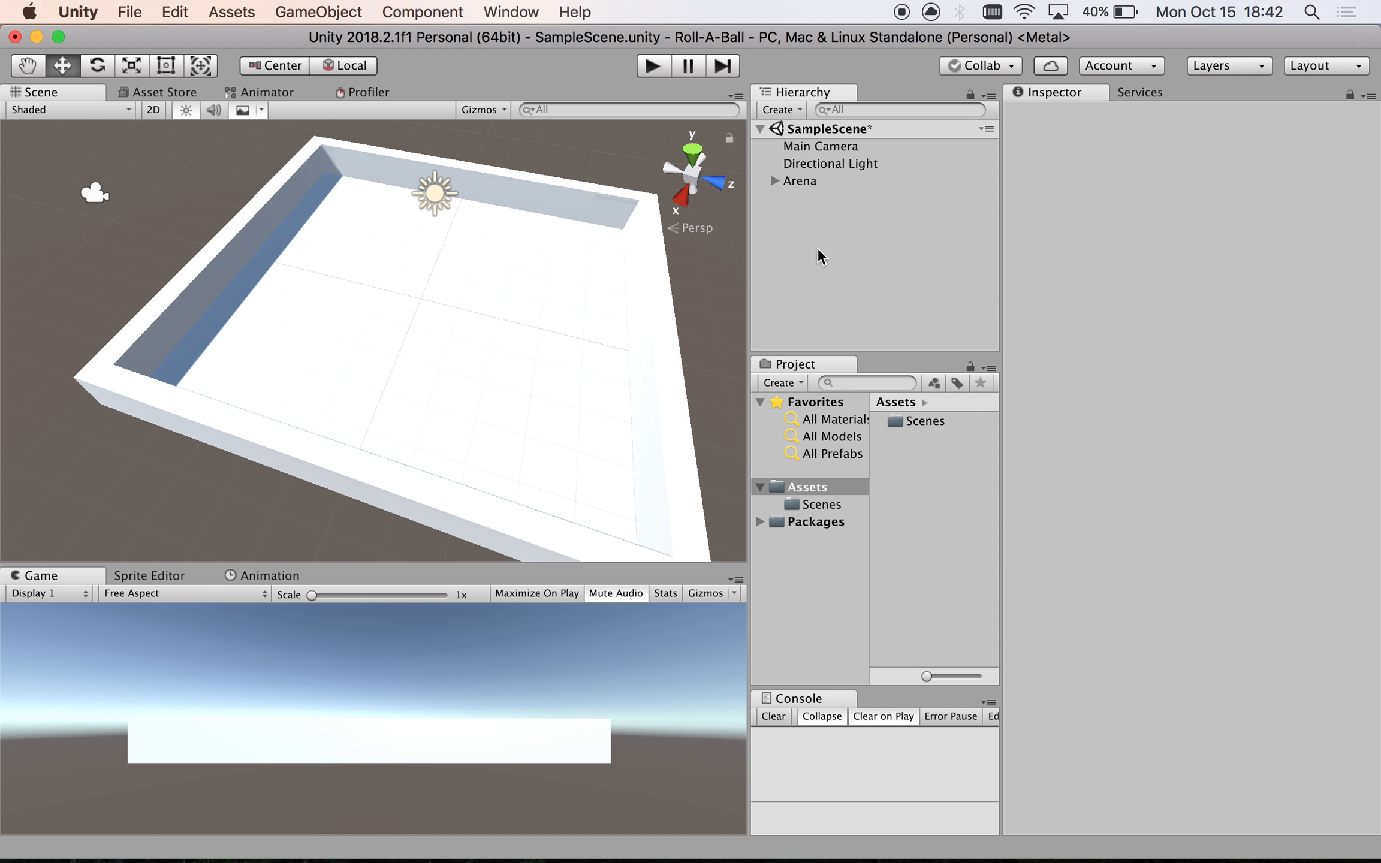
- Test moving the whole Arena about 0.23 along Z, and reset its transform
left_click(807, 183)
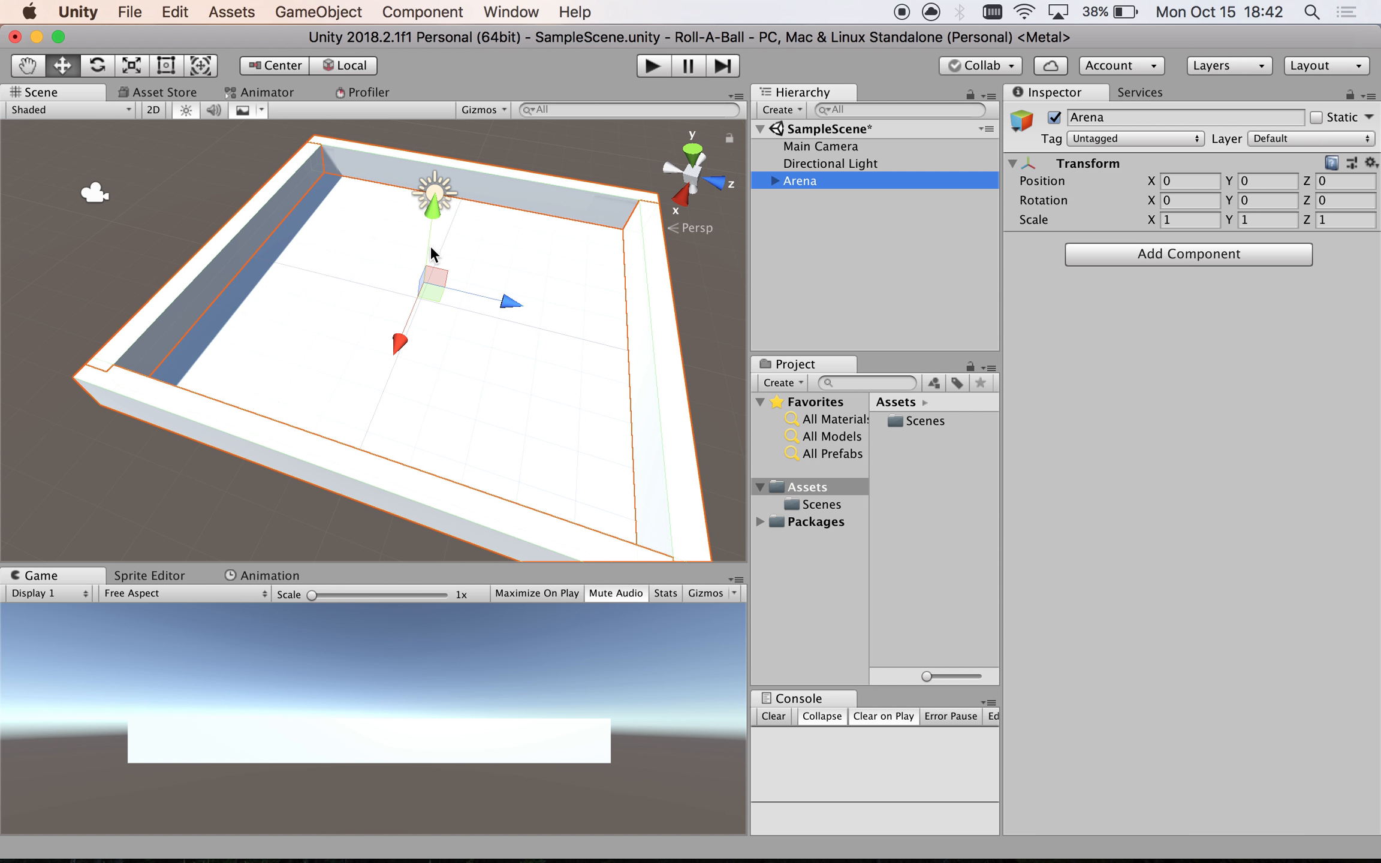
mouse_move(504, 305)
left_mouse_down()
mouse_move(332, 289)
mouse_move(535, 321)
mouse_move(456, 306)
mouse_move(519, 306)
left_mouse_up()
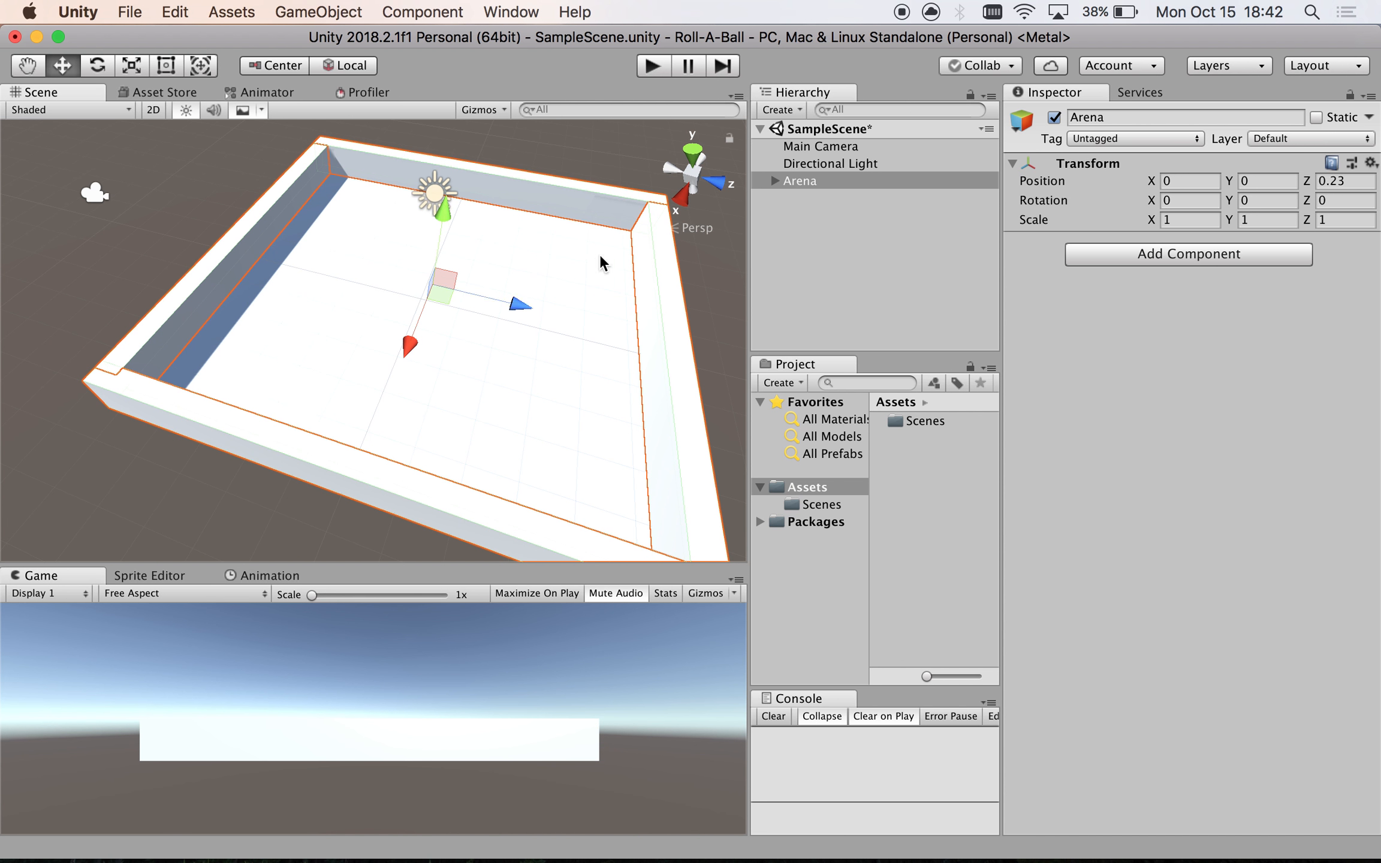
left_click(1371, 162)
left_click(1330, 190)
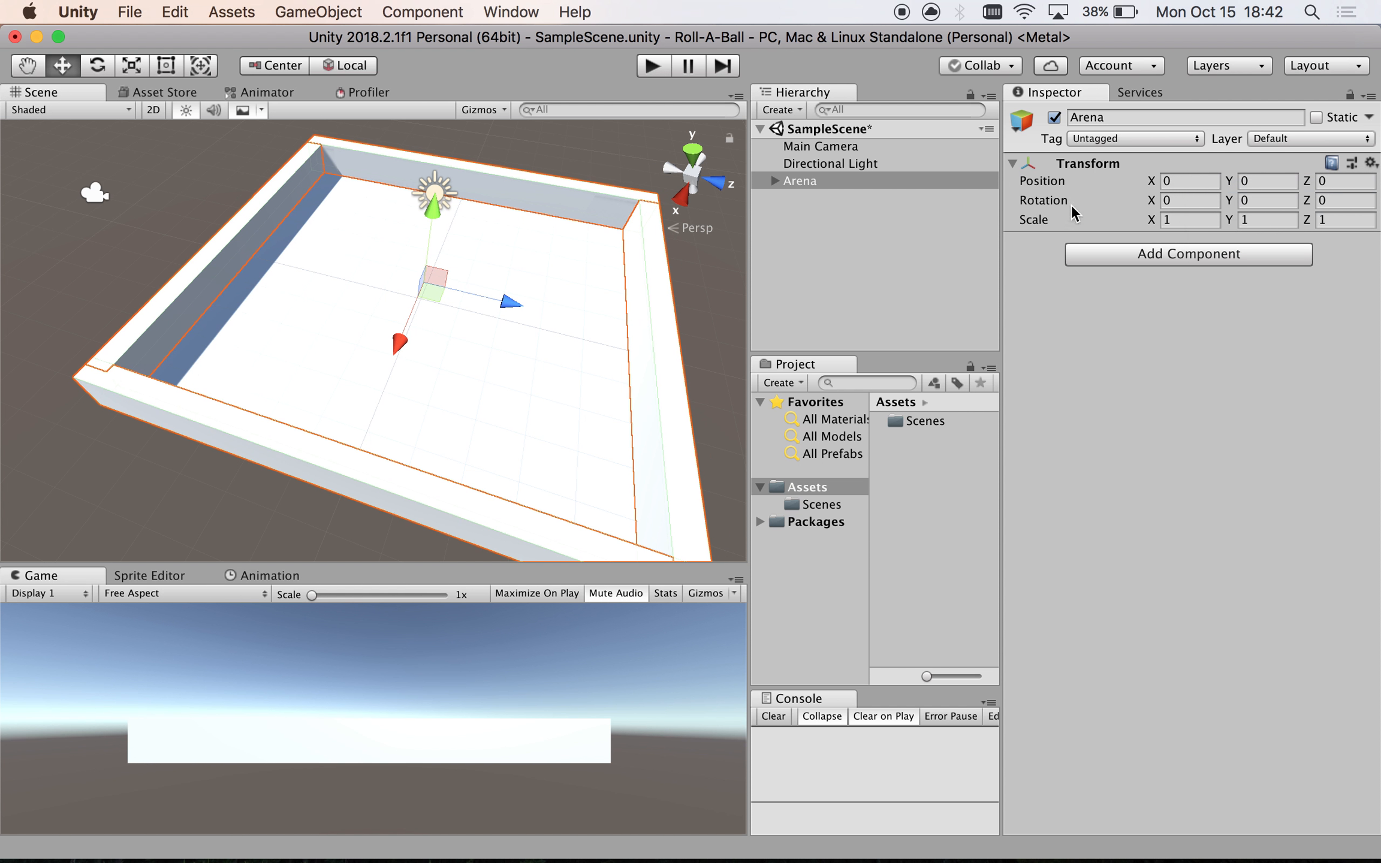
- Test moving only the child Plane to about -2.85 on Z, and reset its transform
left_click(775, 180)
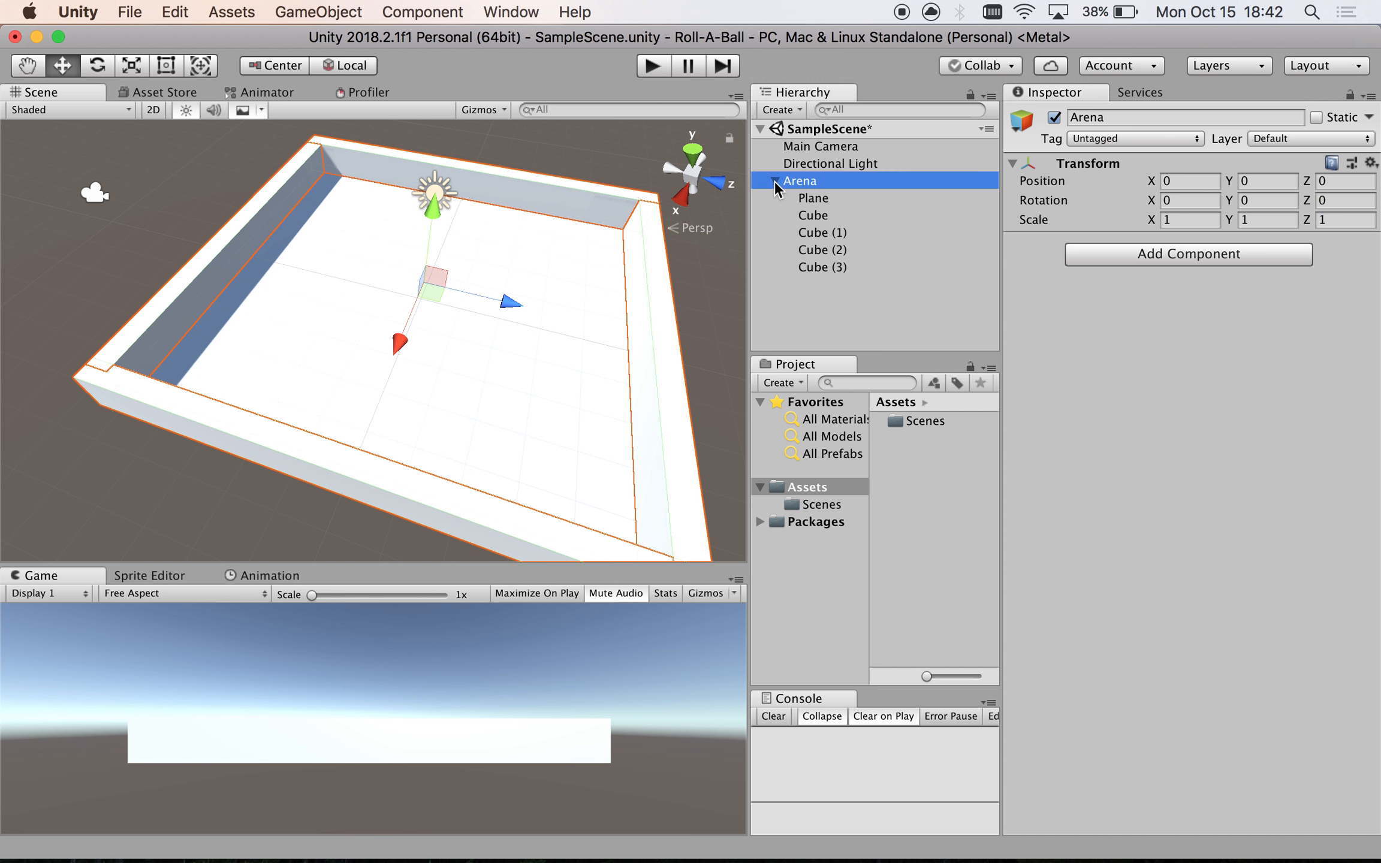
left_click(816, 197)
left_click_drag(506, 320, 394, 327)
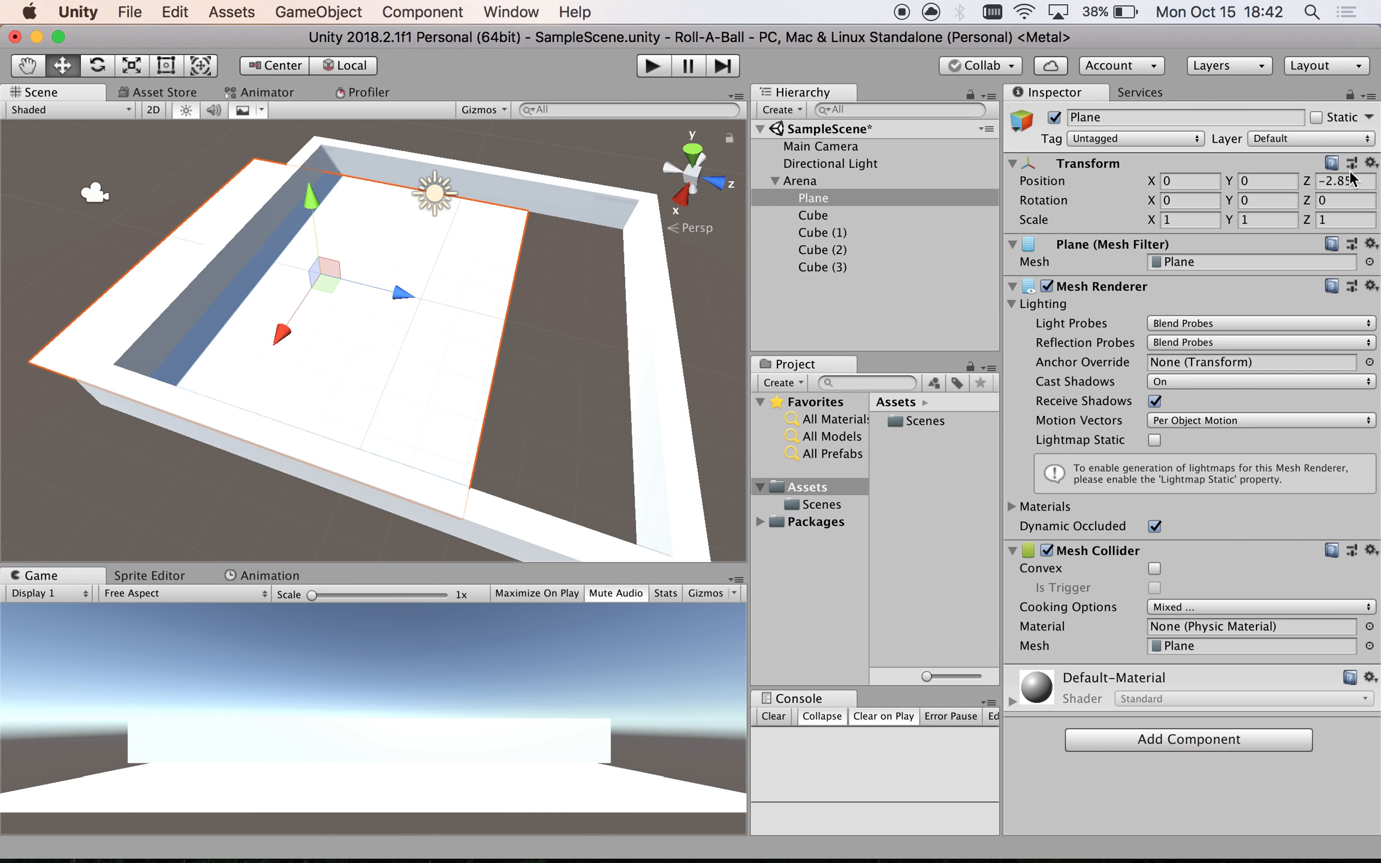
left_click(1372, 162)
left_click(1323, 182)
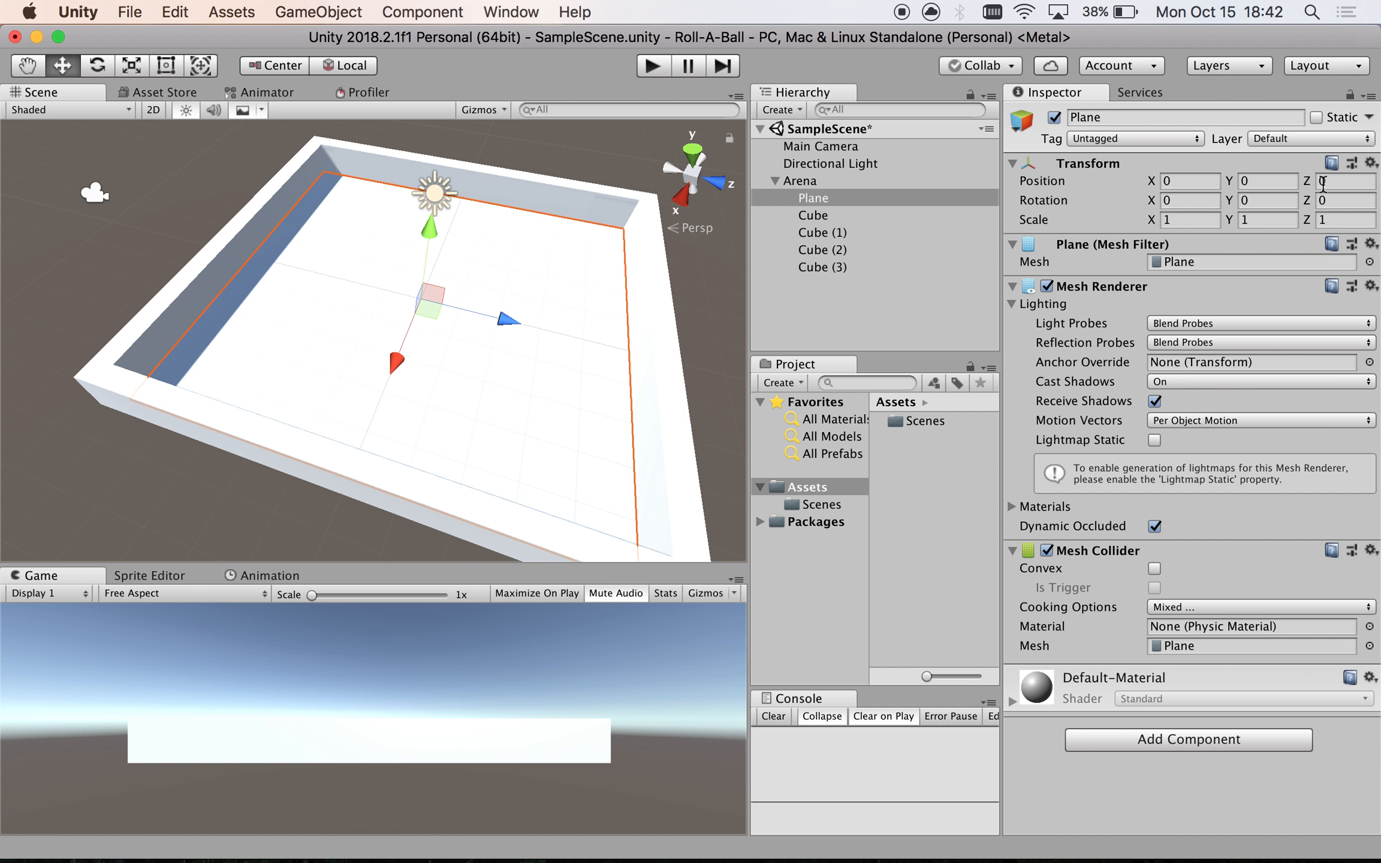
left_click(774, 181)
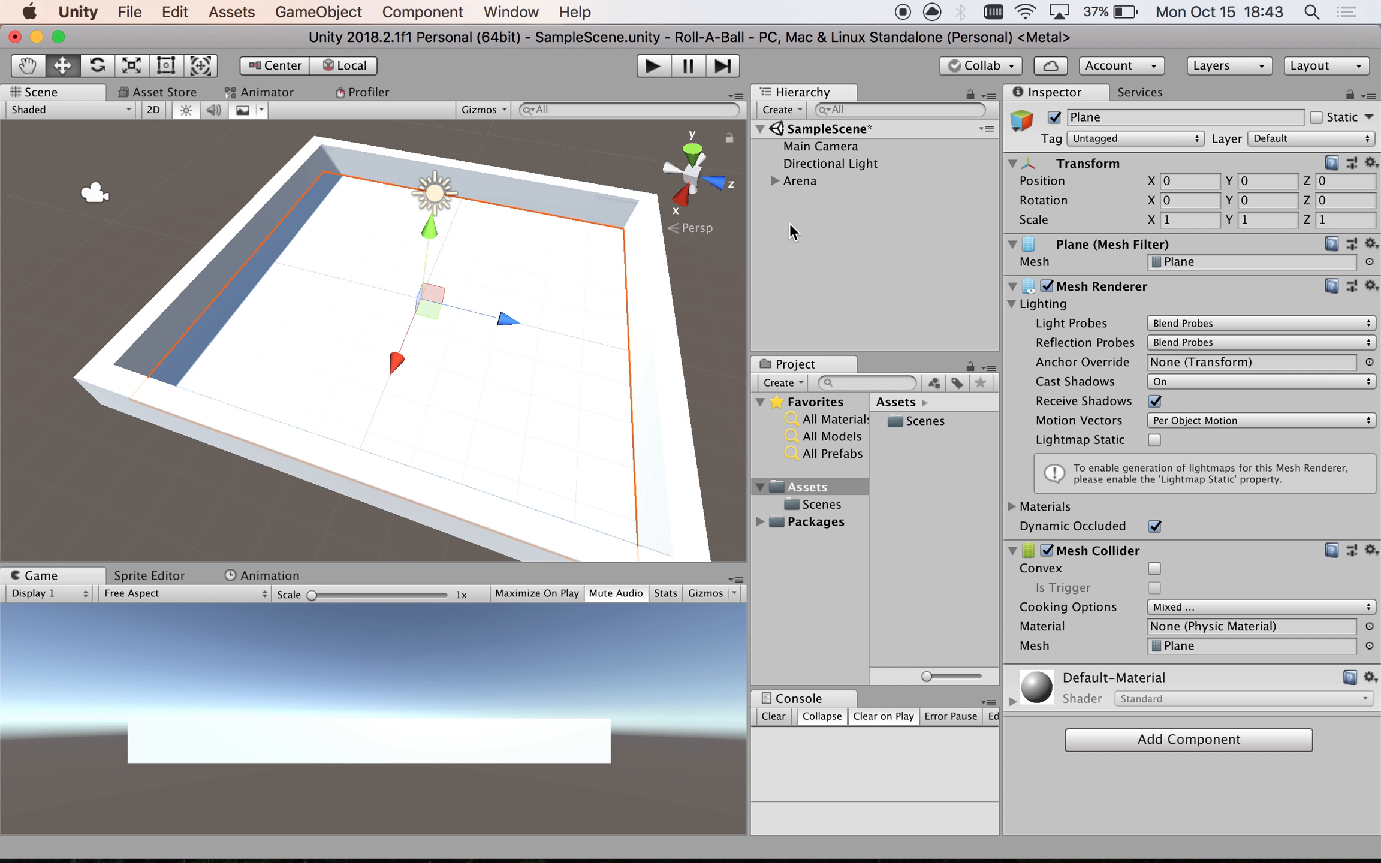
- Create a new folder named Materials in the project's Assets
left_click(922, 488)
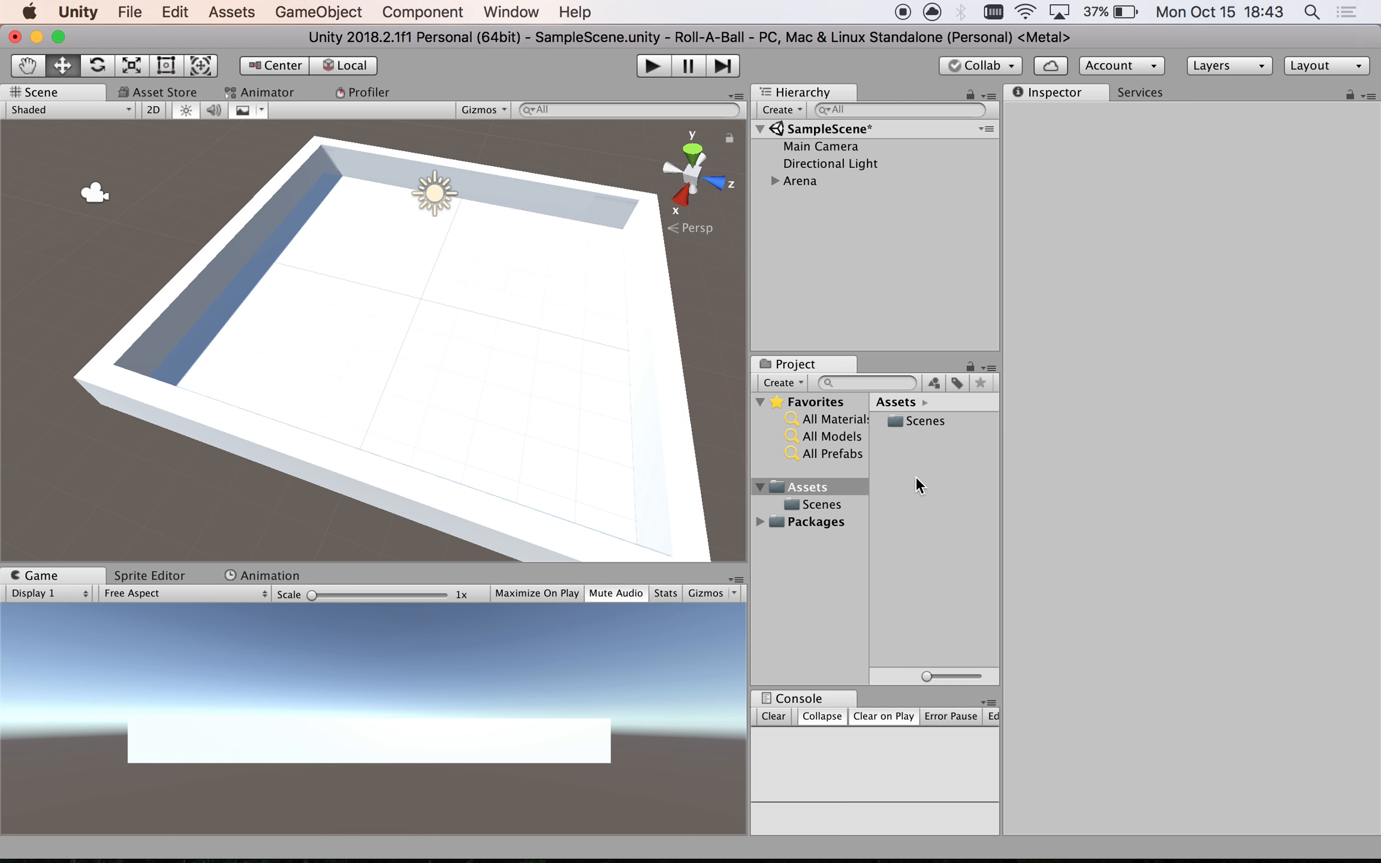
right_click(917, 484)
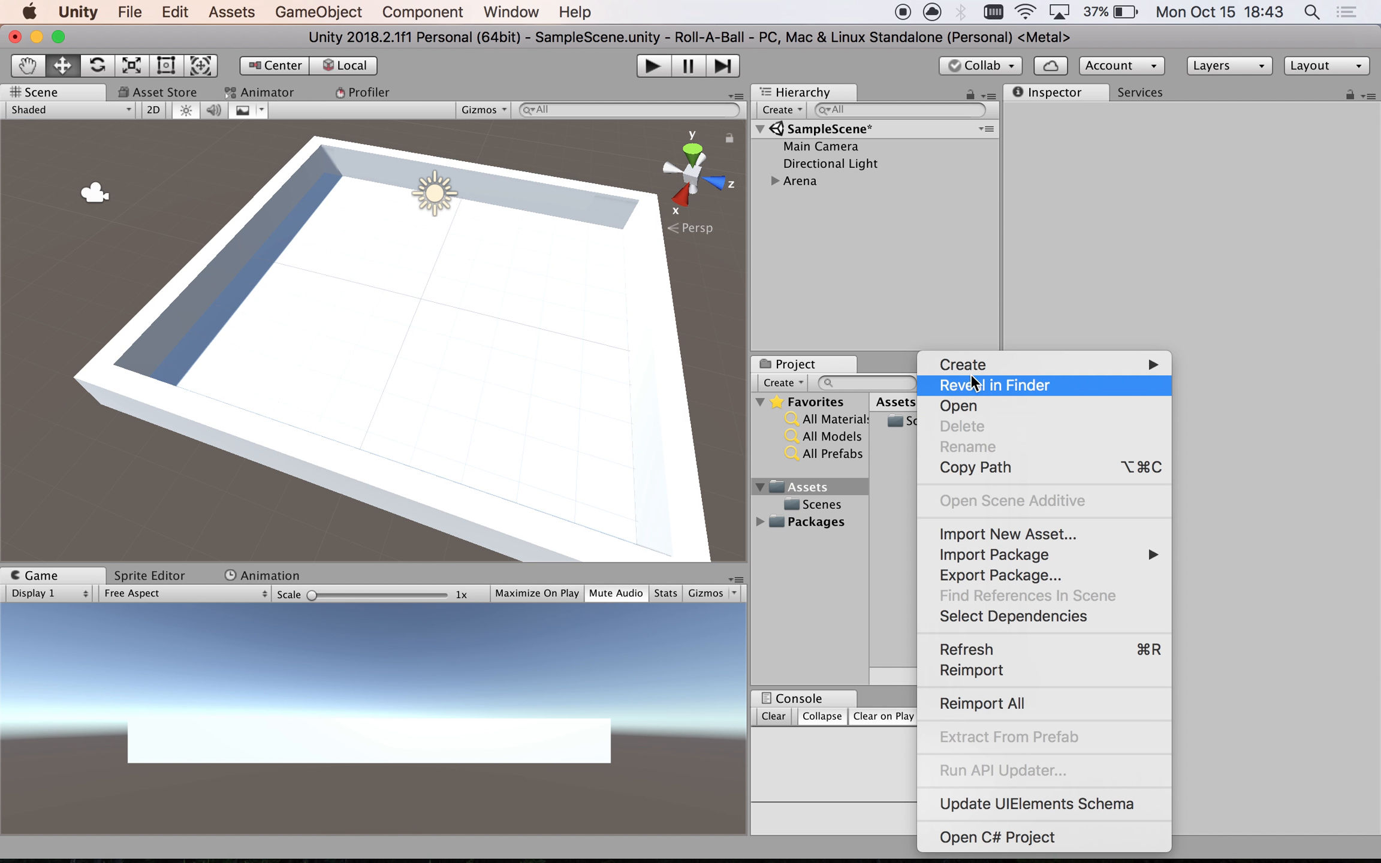
mouse_move(973, 371)
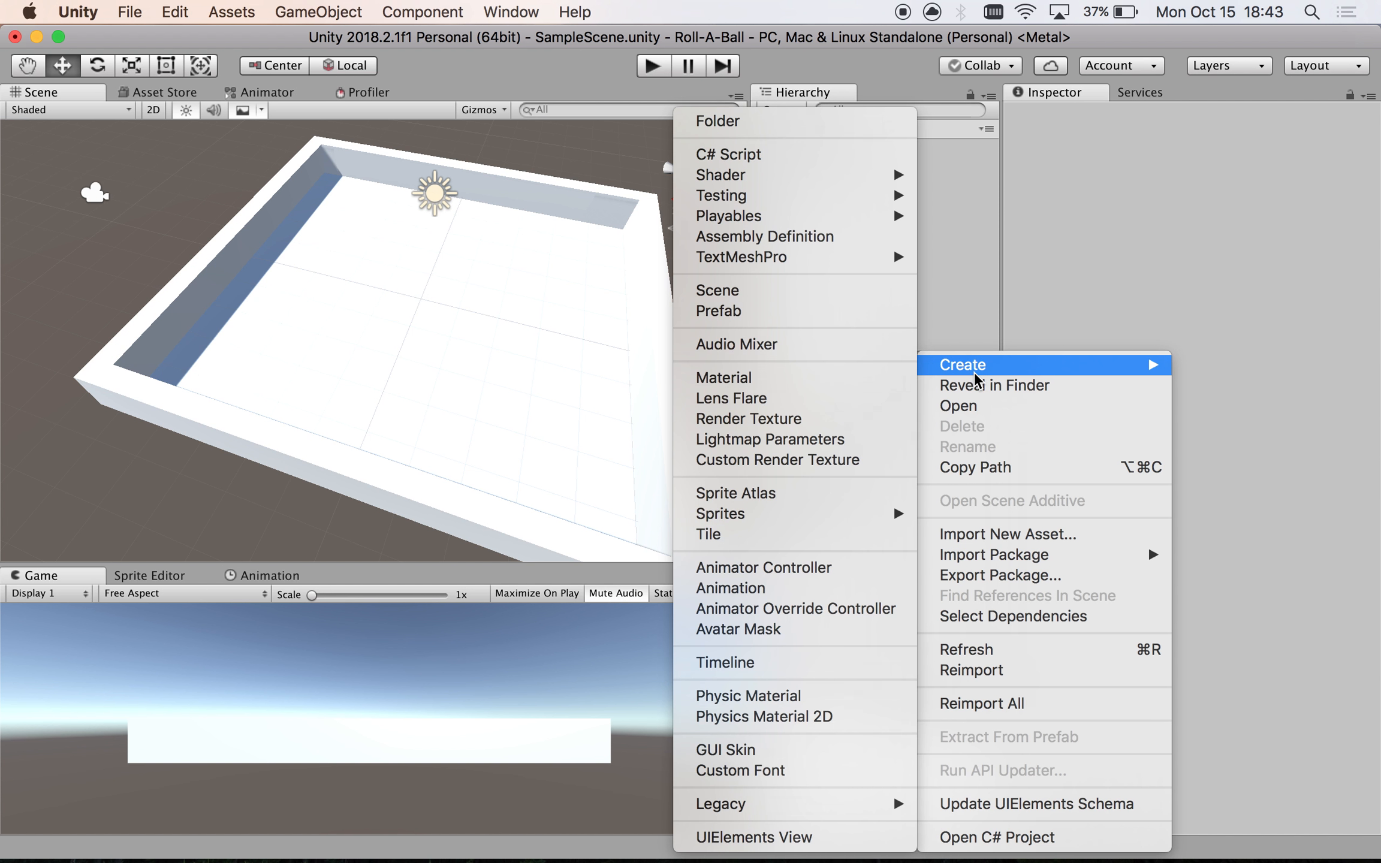
left_click(808, 122)
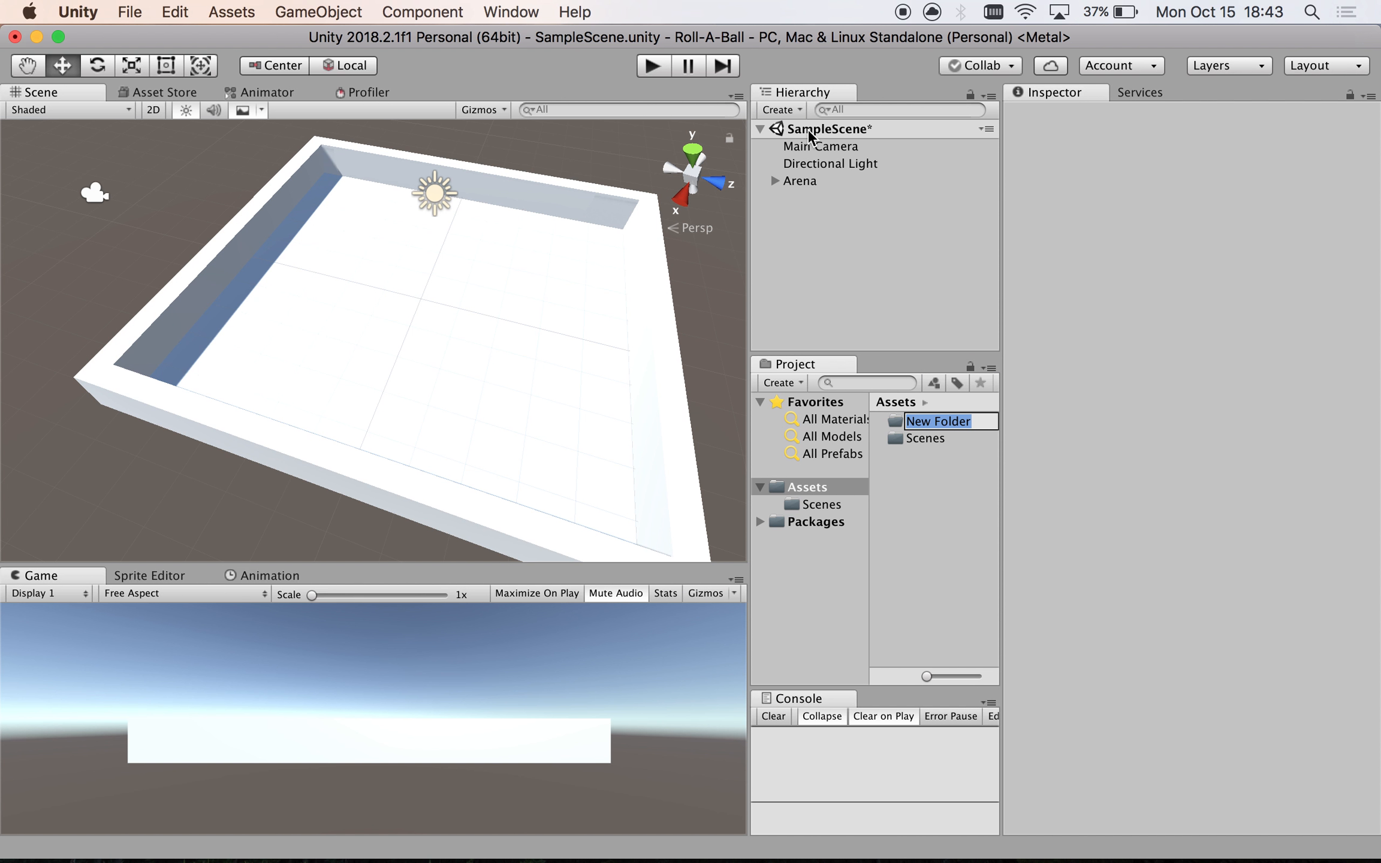
type("Materials")
key("Return")
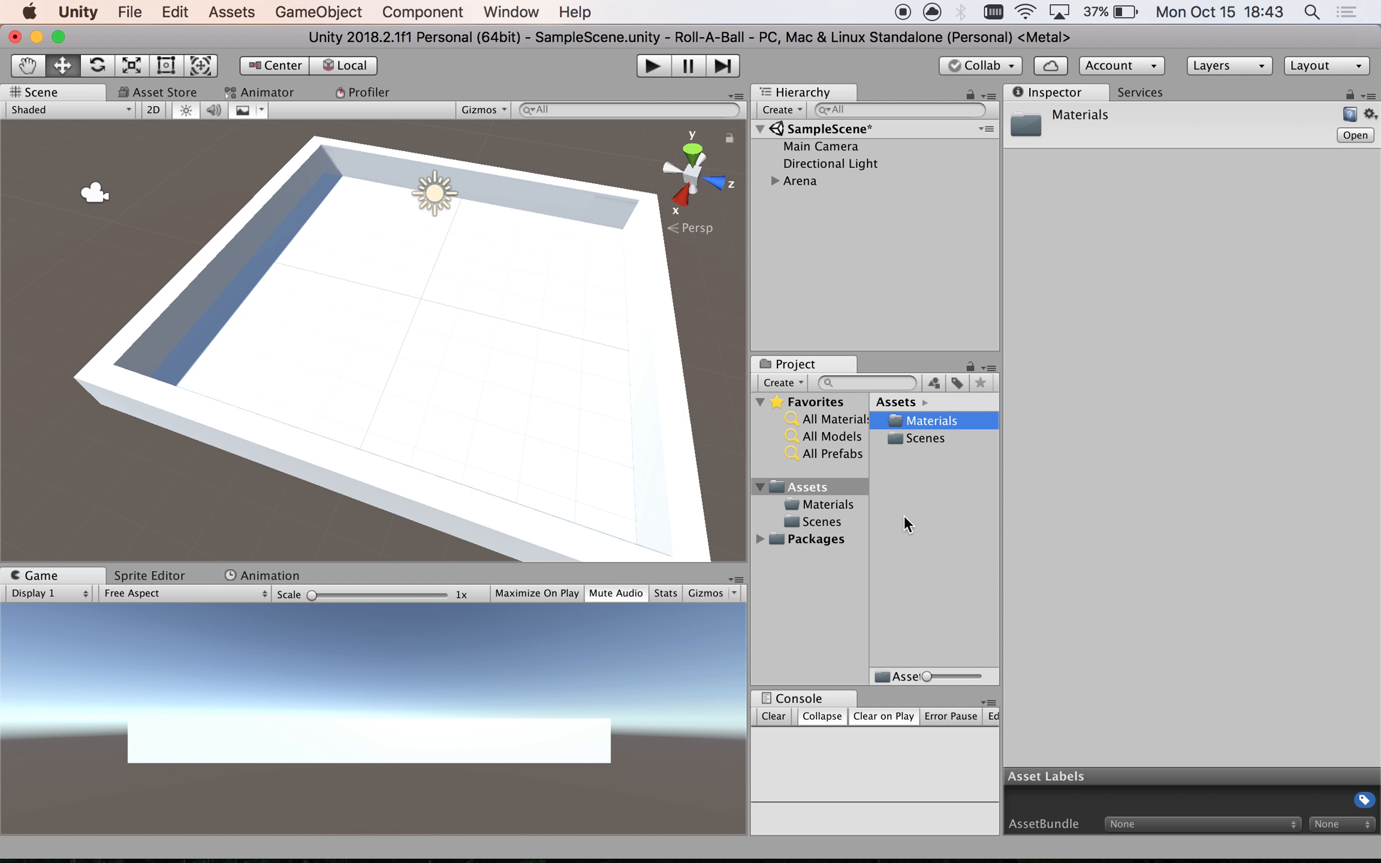
- Create a new material named floor inside the Materials folder
double_click(926, 426)
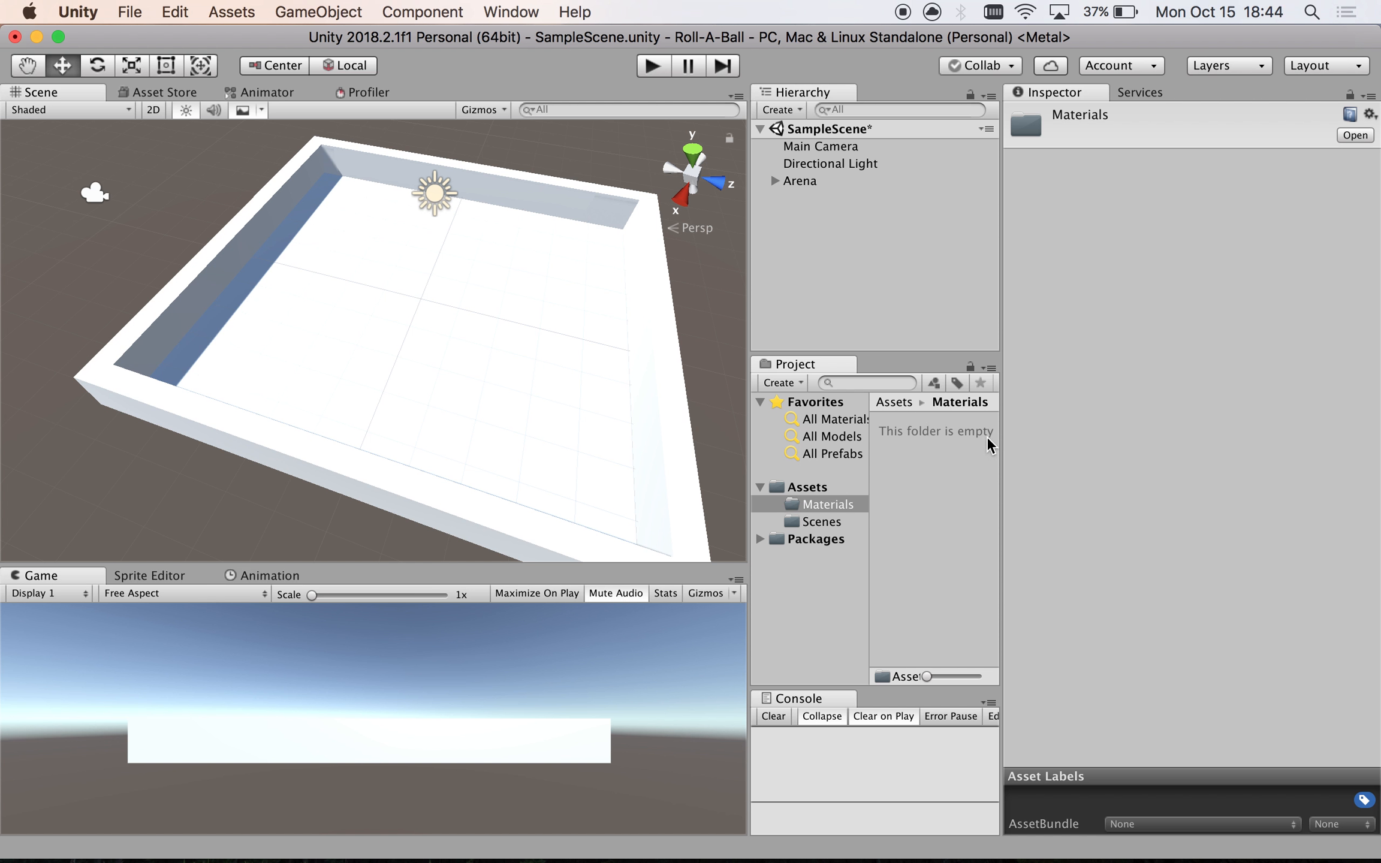
right_click(942, 436)
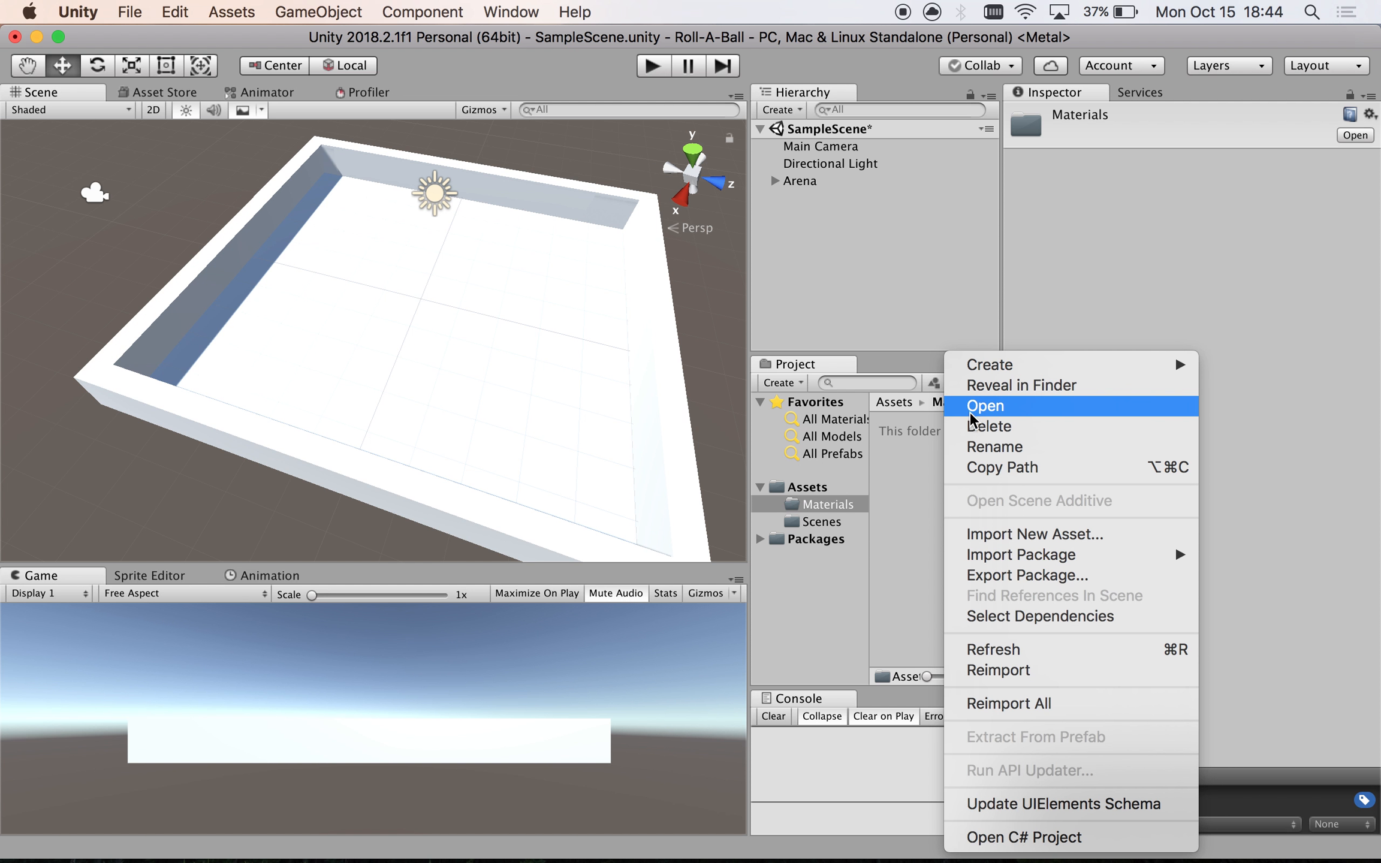
mouse_move(1006, 374)
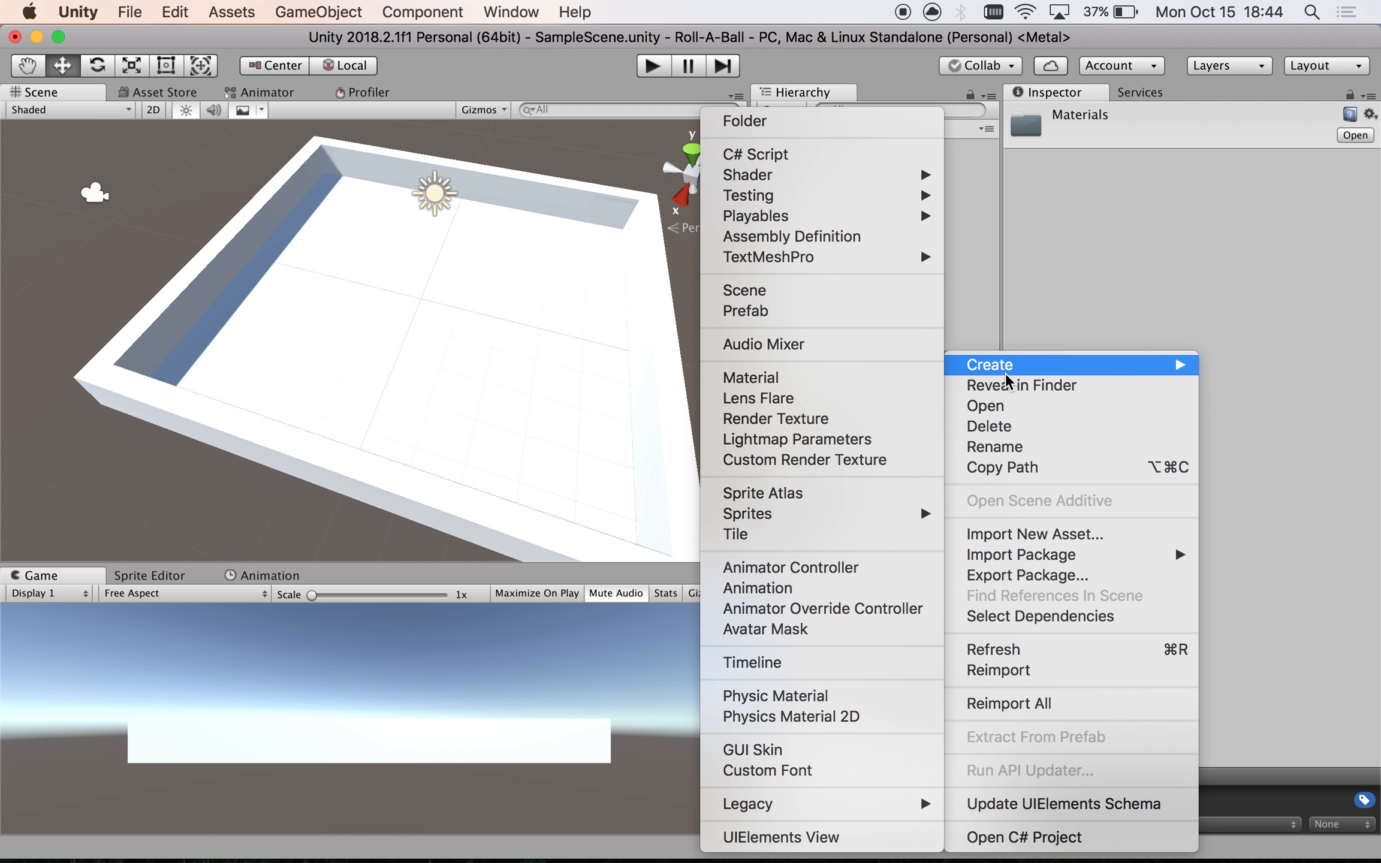
left_click(861, 381)
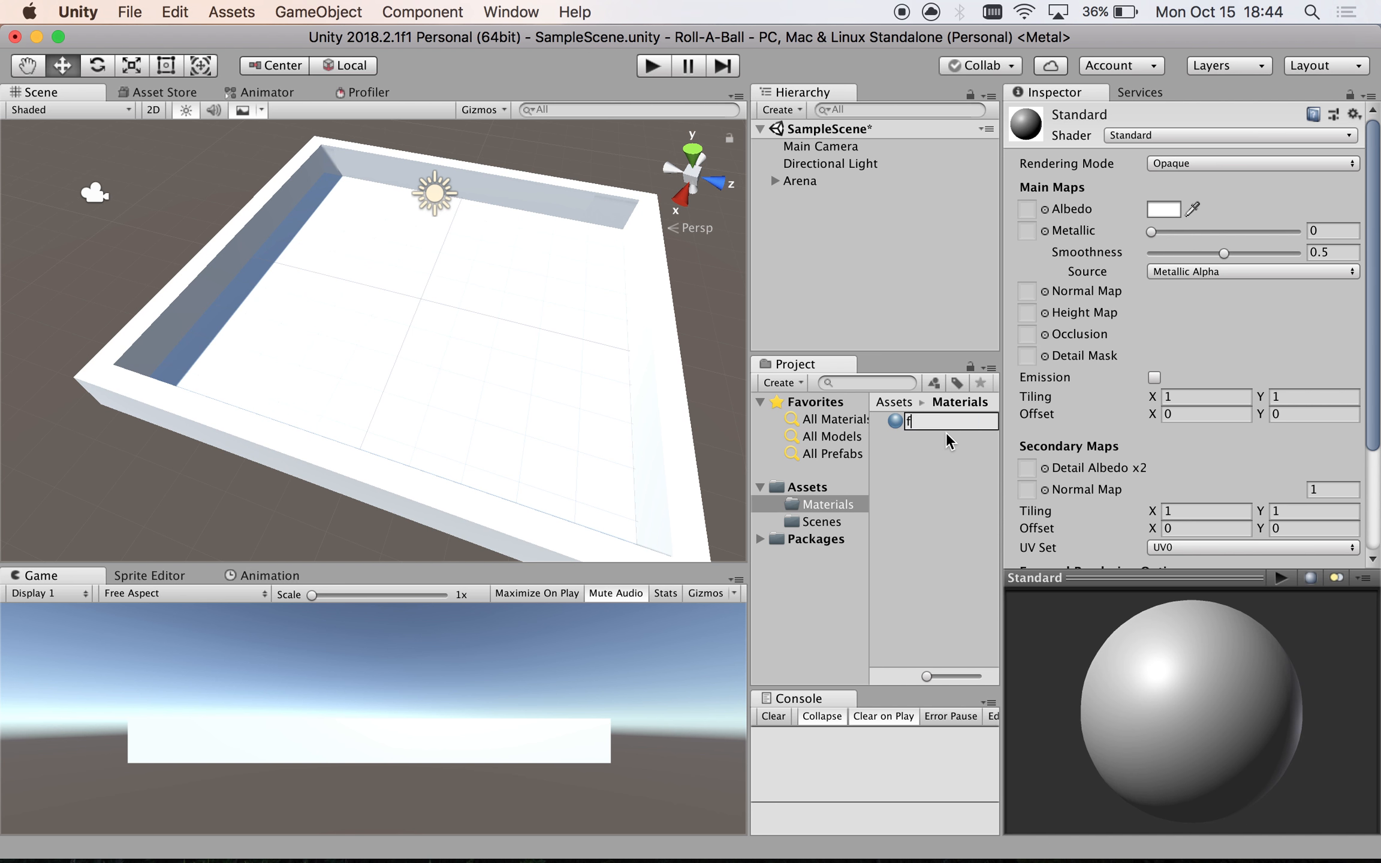
key("Return")
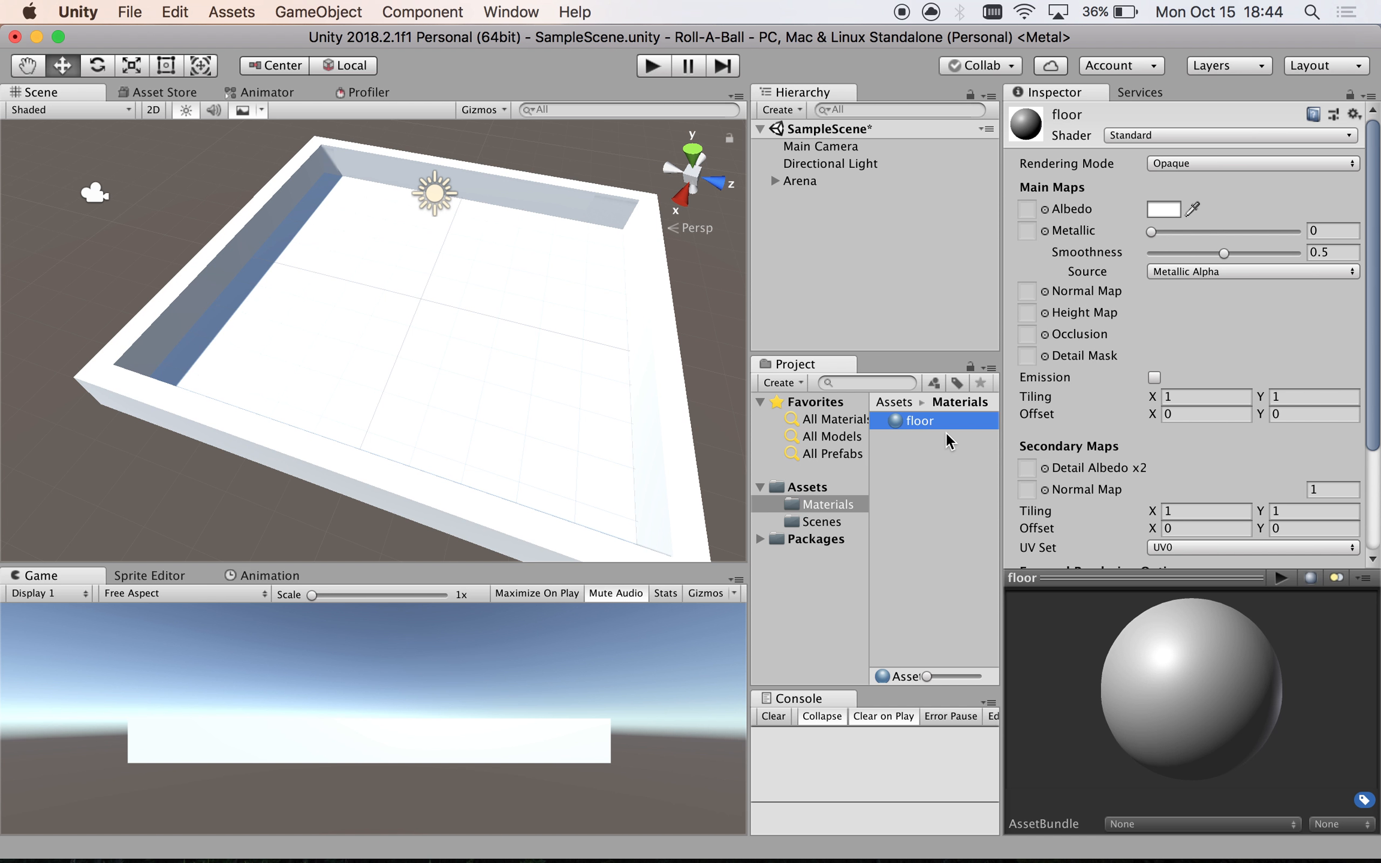
- Set the floor material's Albedo color to a light blue, about 5B85FF
left_click(797, 489)
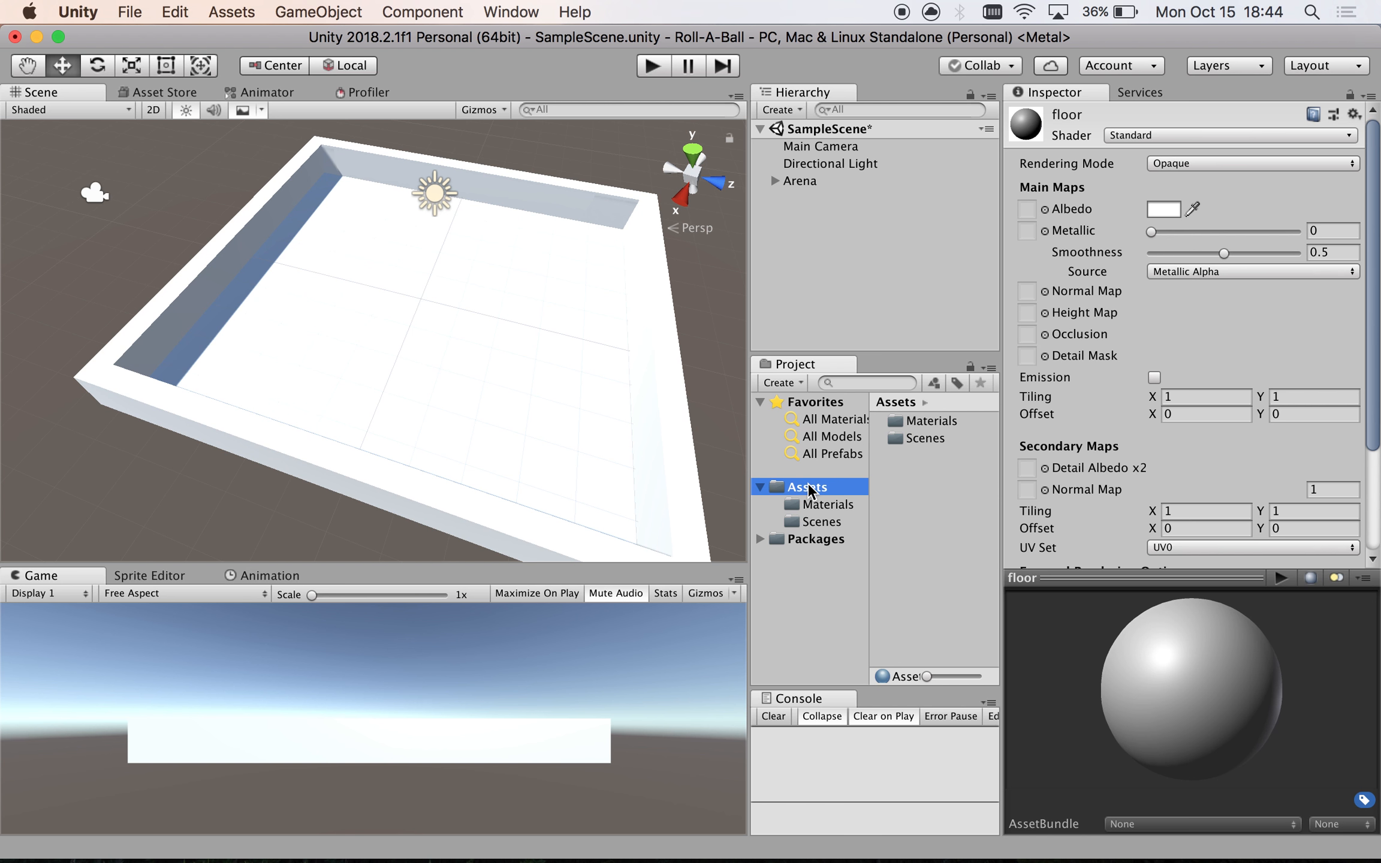
double_click(931, 420)
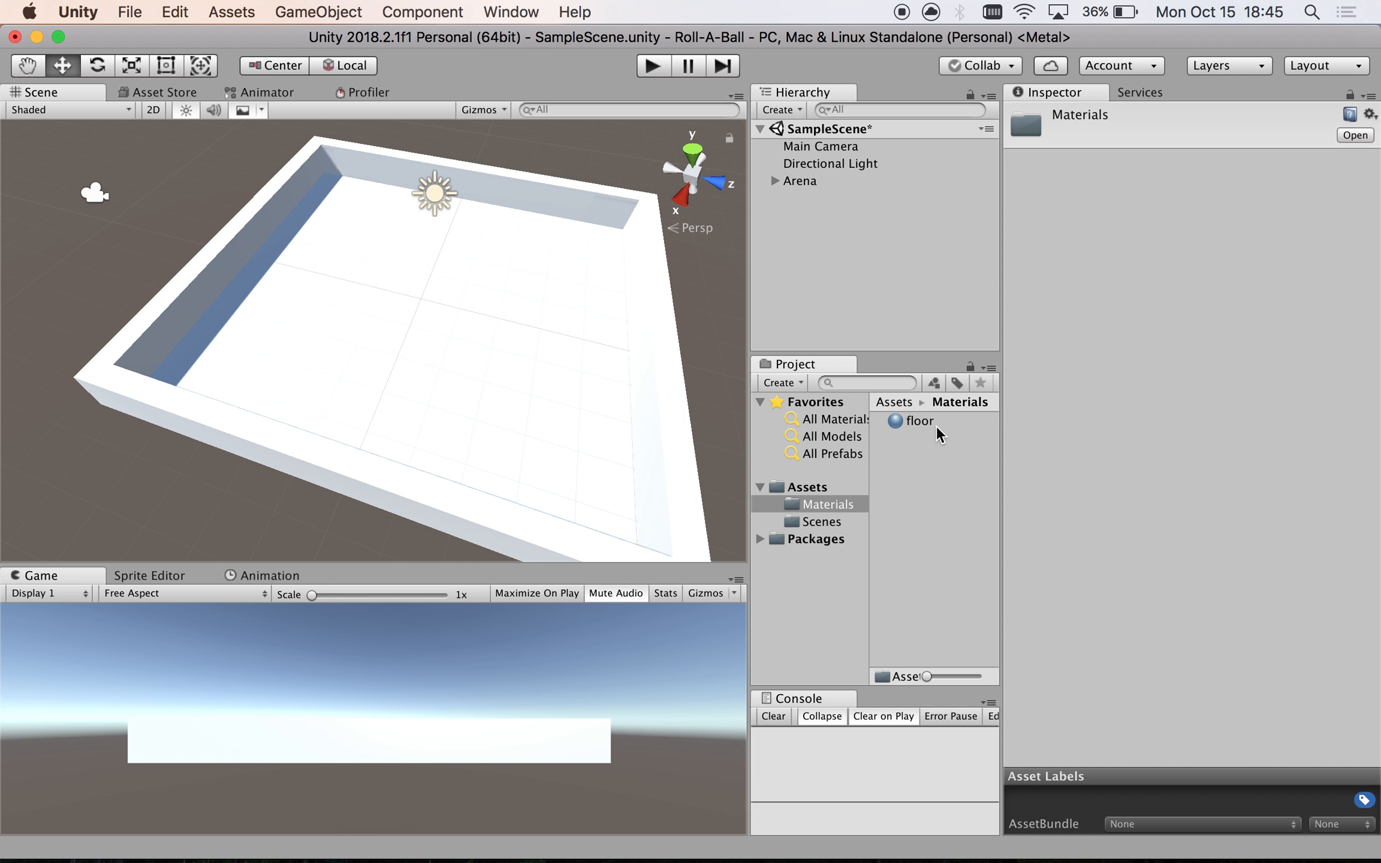
left_click(937, 425)
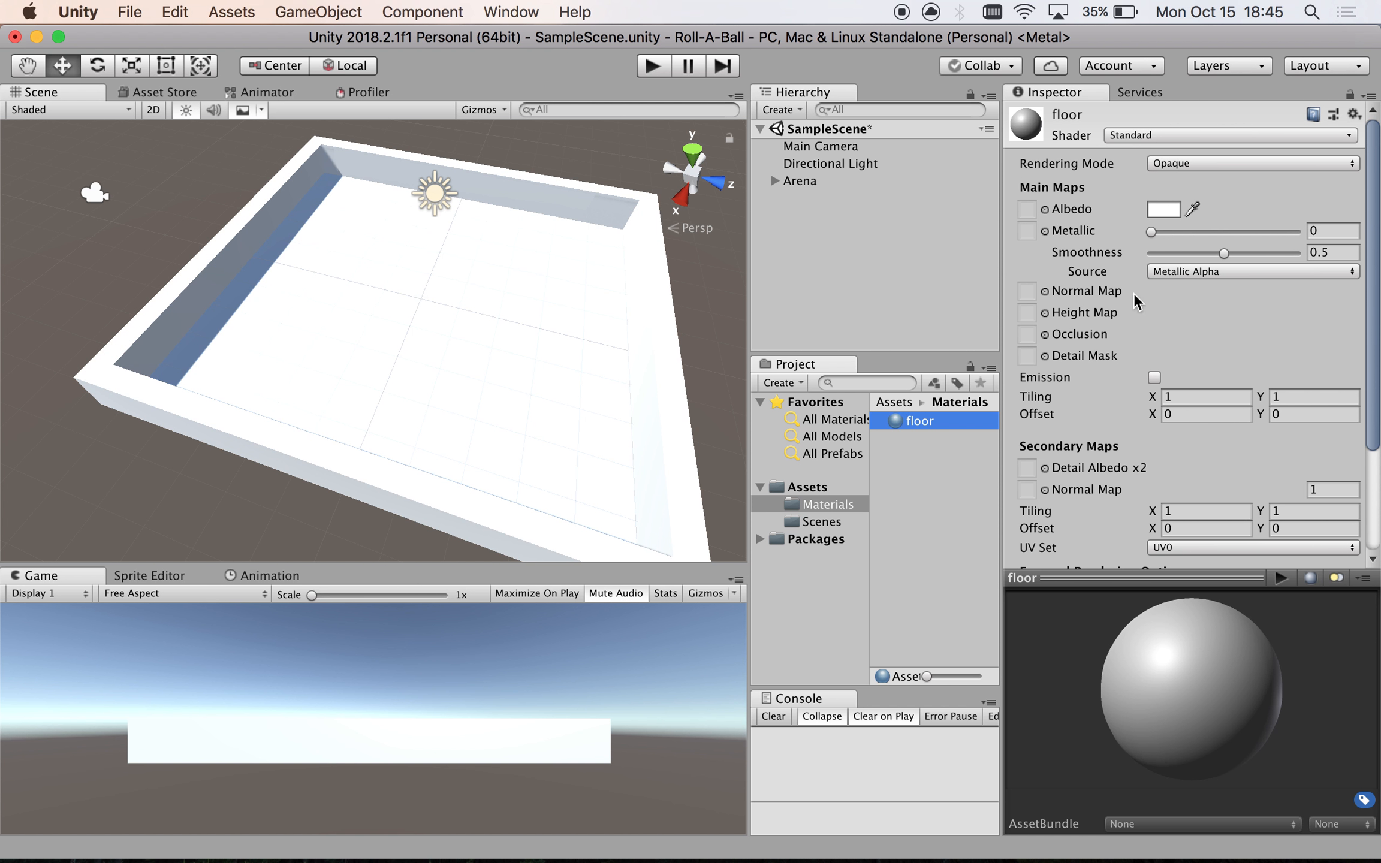
scroll(1099, 461, "down", 3)
scroll(1099, 461, "up", 3)
left_click(1162, 210)
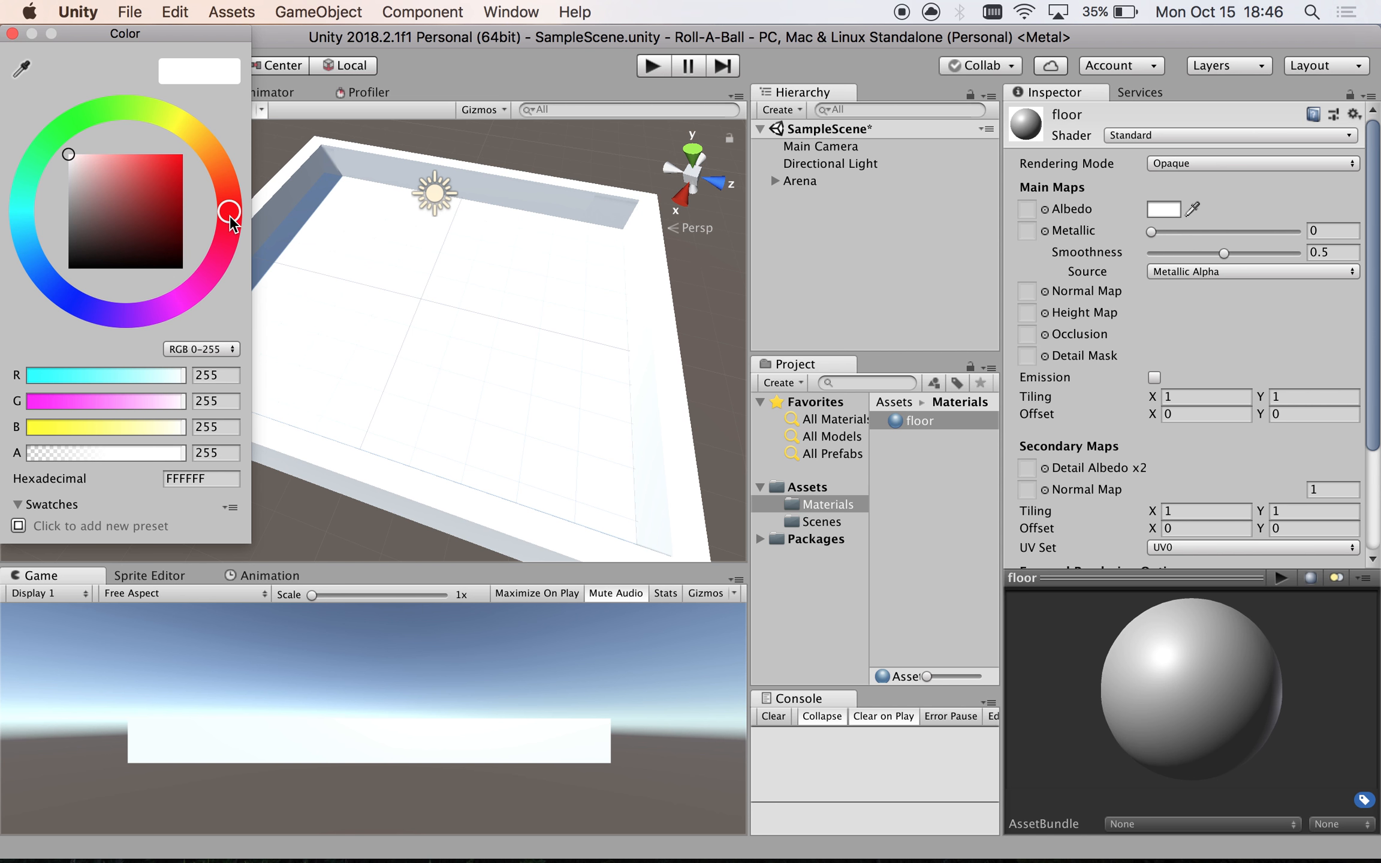
left_click_drag(228, 212, 37, 300)
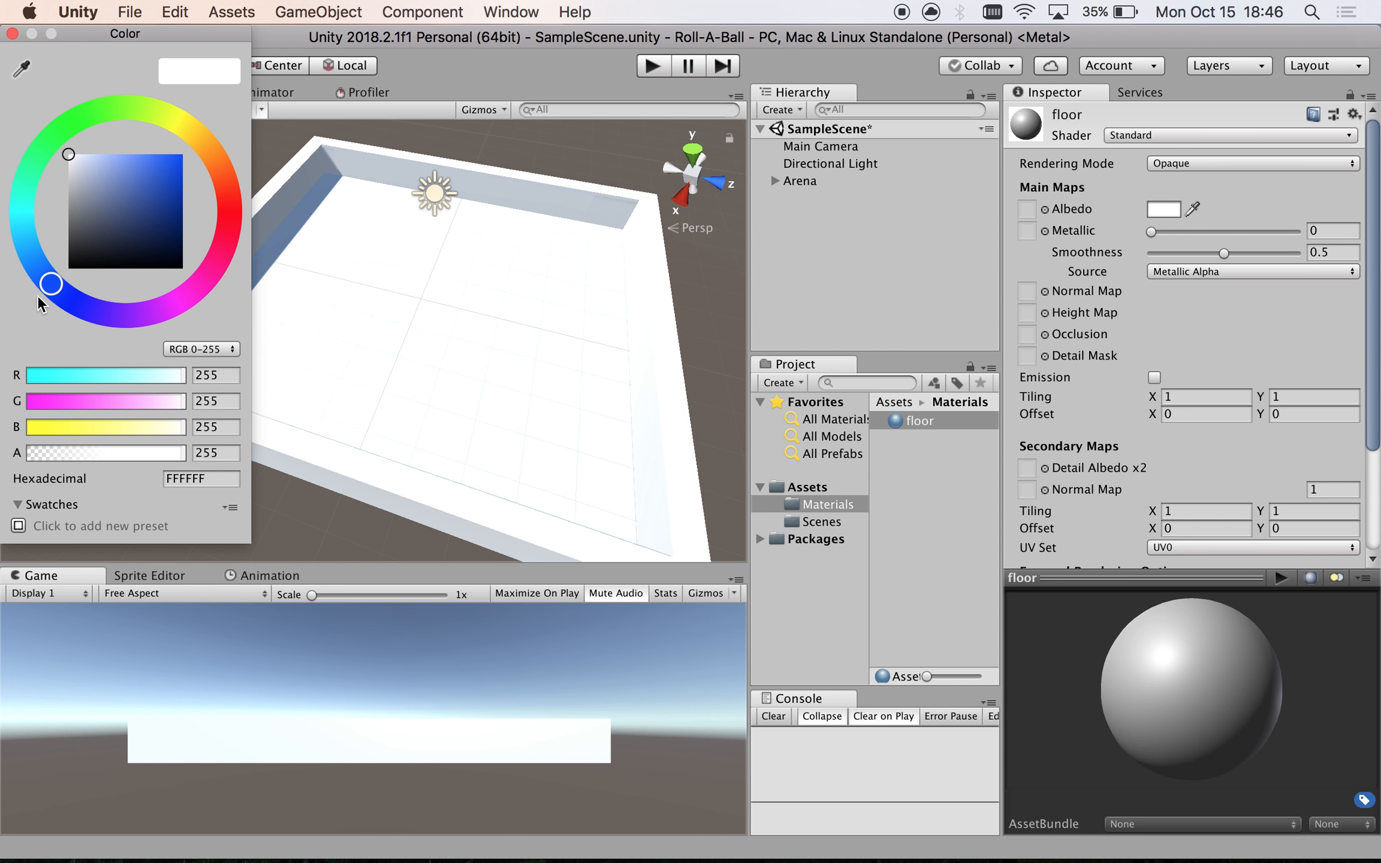
left_click_drag(159, 174, 142, 121)
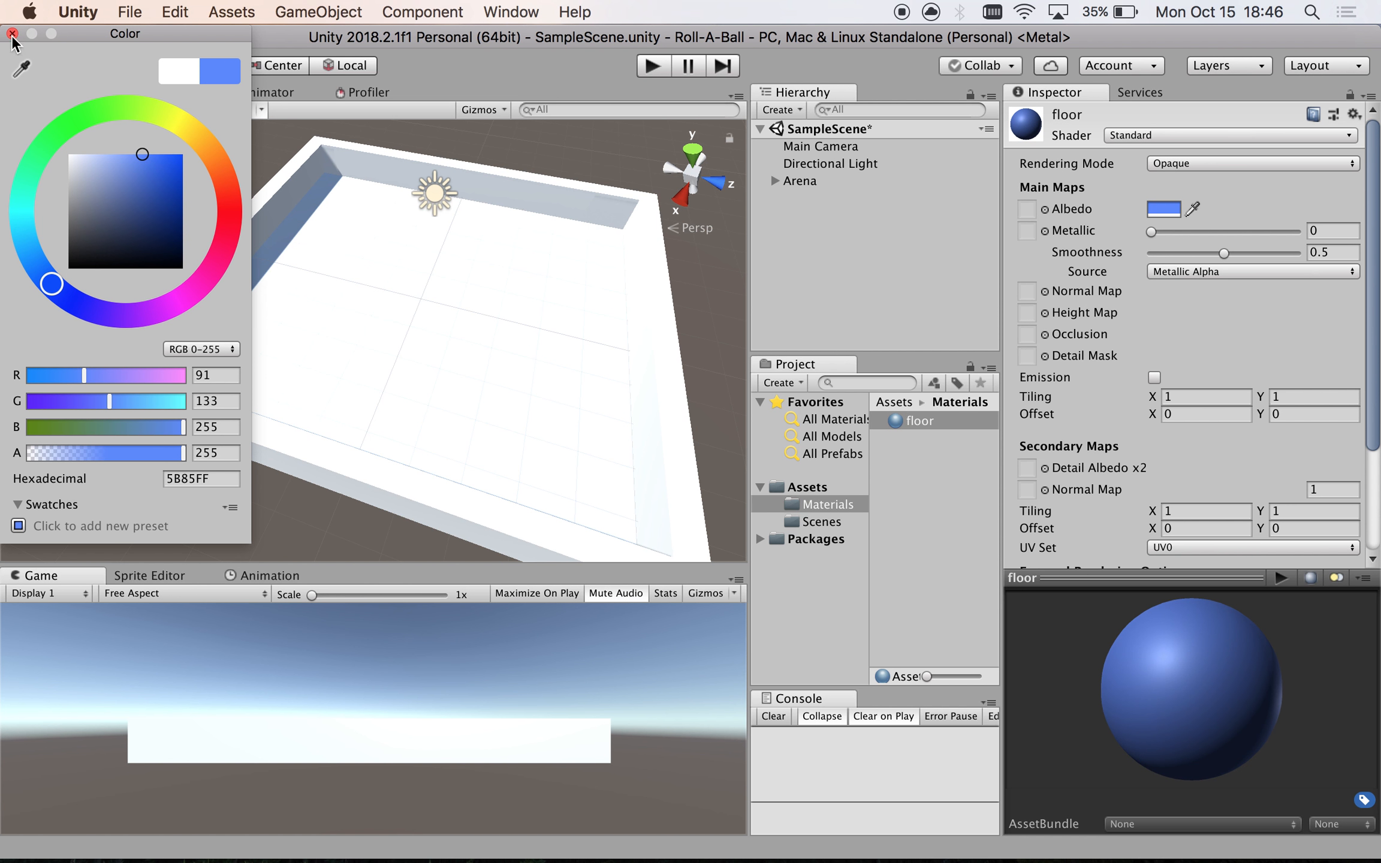
left_click(12, 34)
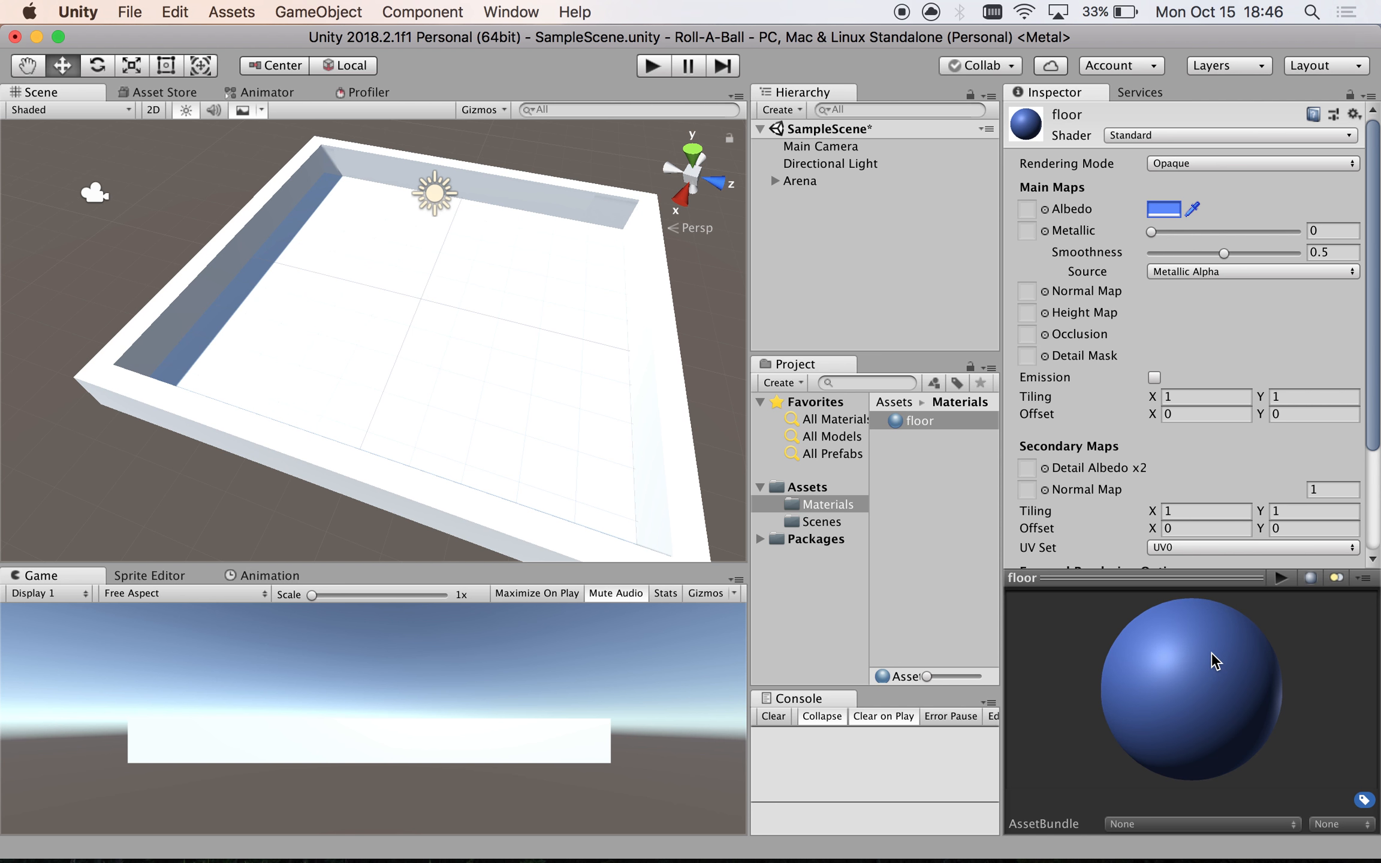
key("XF86MonBrightnessDown")
key("XF86MonBrightnessDown")
key("XF86MonBrightnessDown")
key("XF86MonBrightnessDown")
- Apply the floor material to the arena's Plane in the scene
left_click(932, 423)
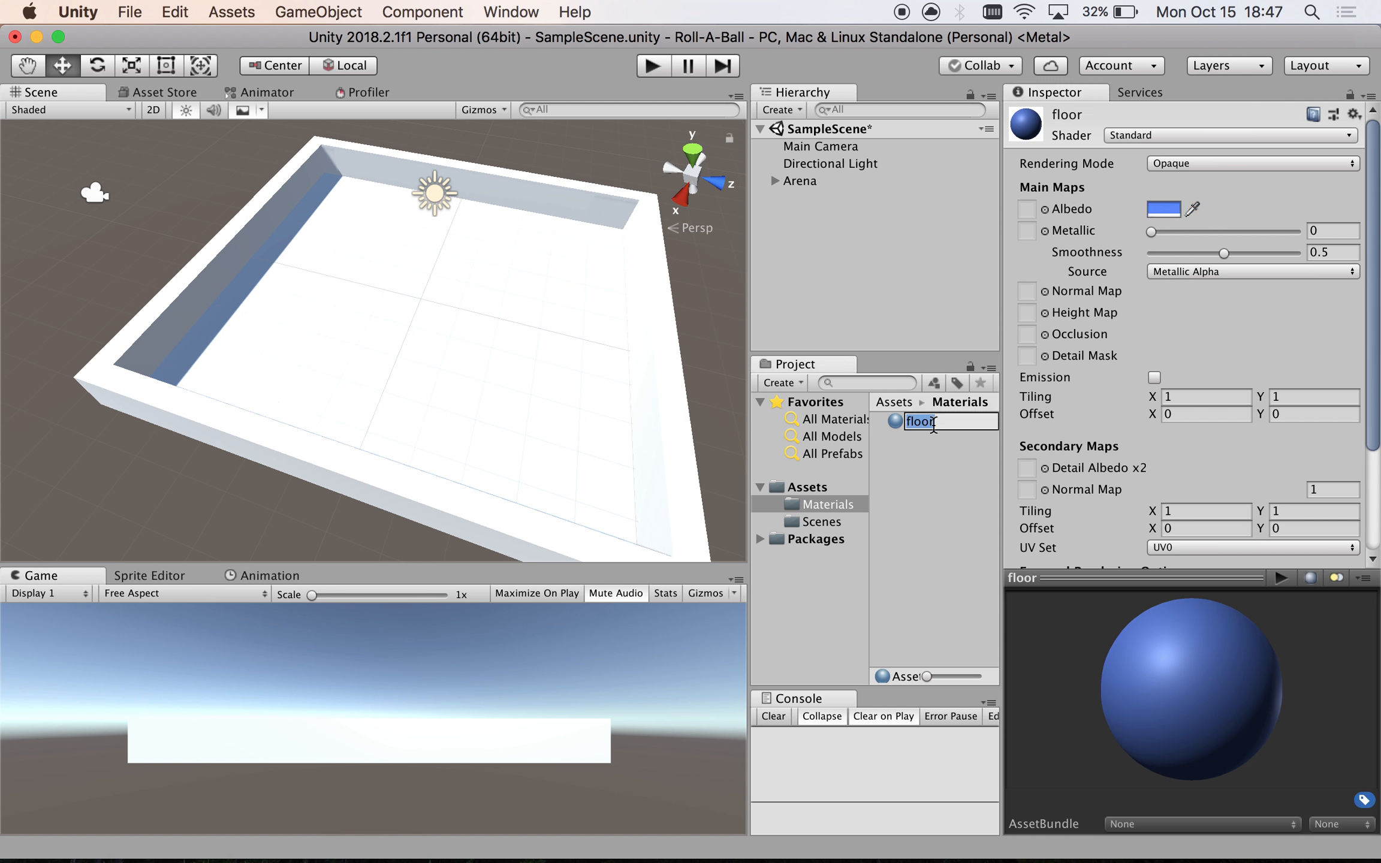
key("Return")
left_click_drag(914, 418, 490, 354)
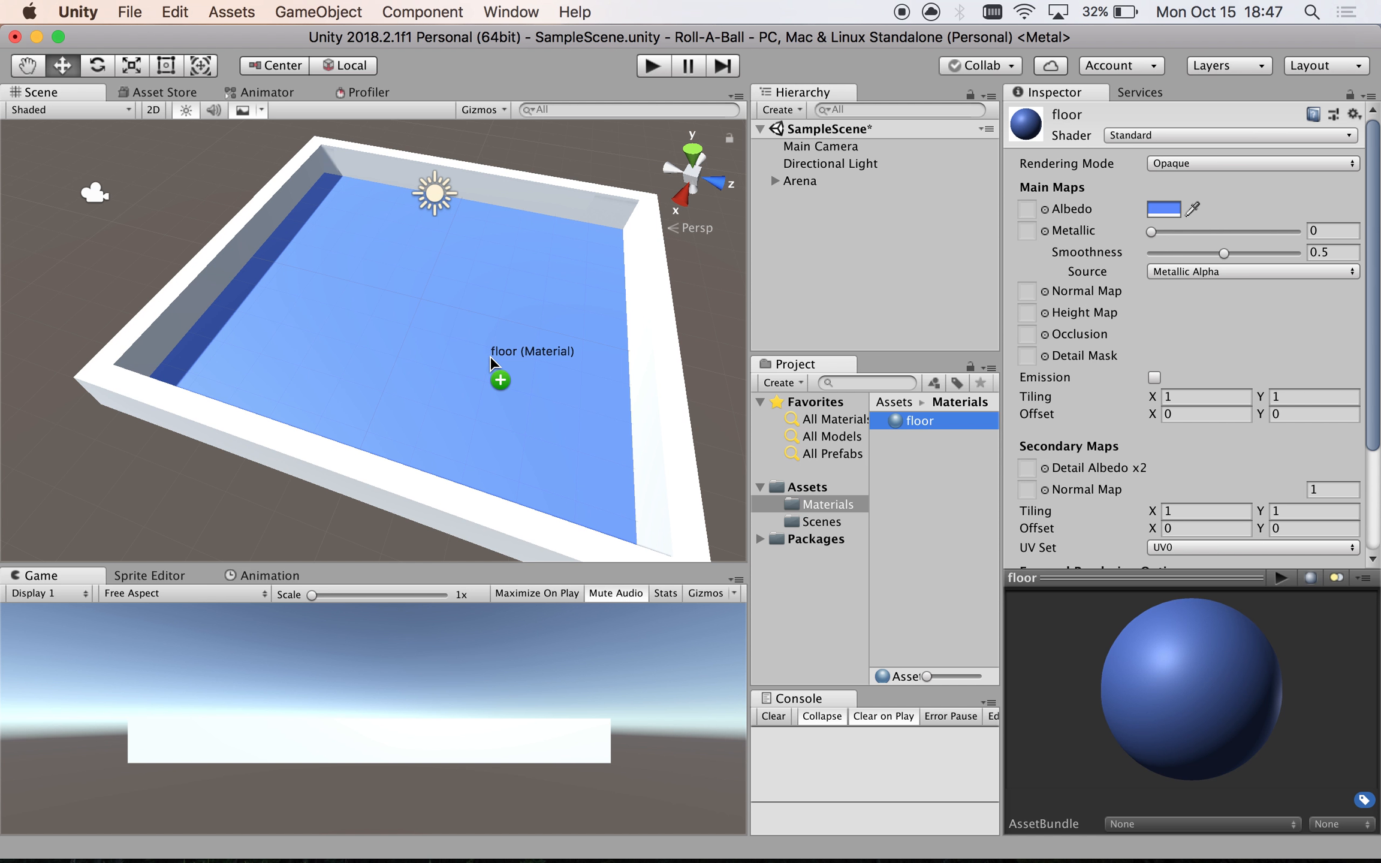
left_click_drag(489, 354, 489, 355)
- Expand the Arena object's children and examine the floor material's settings on the Plane
left_click(771, 181)
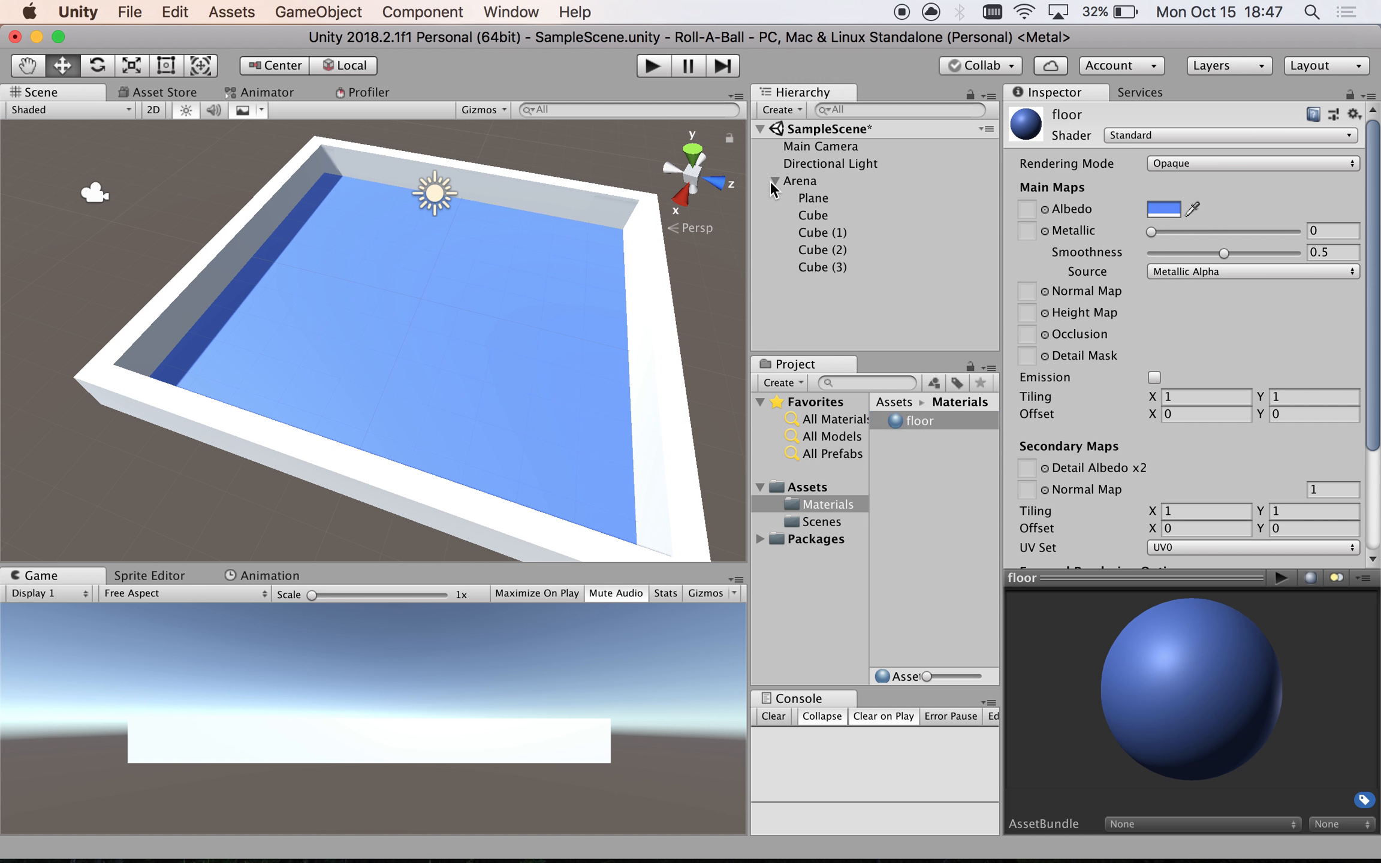
left_click(806, 198)
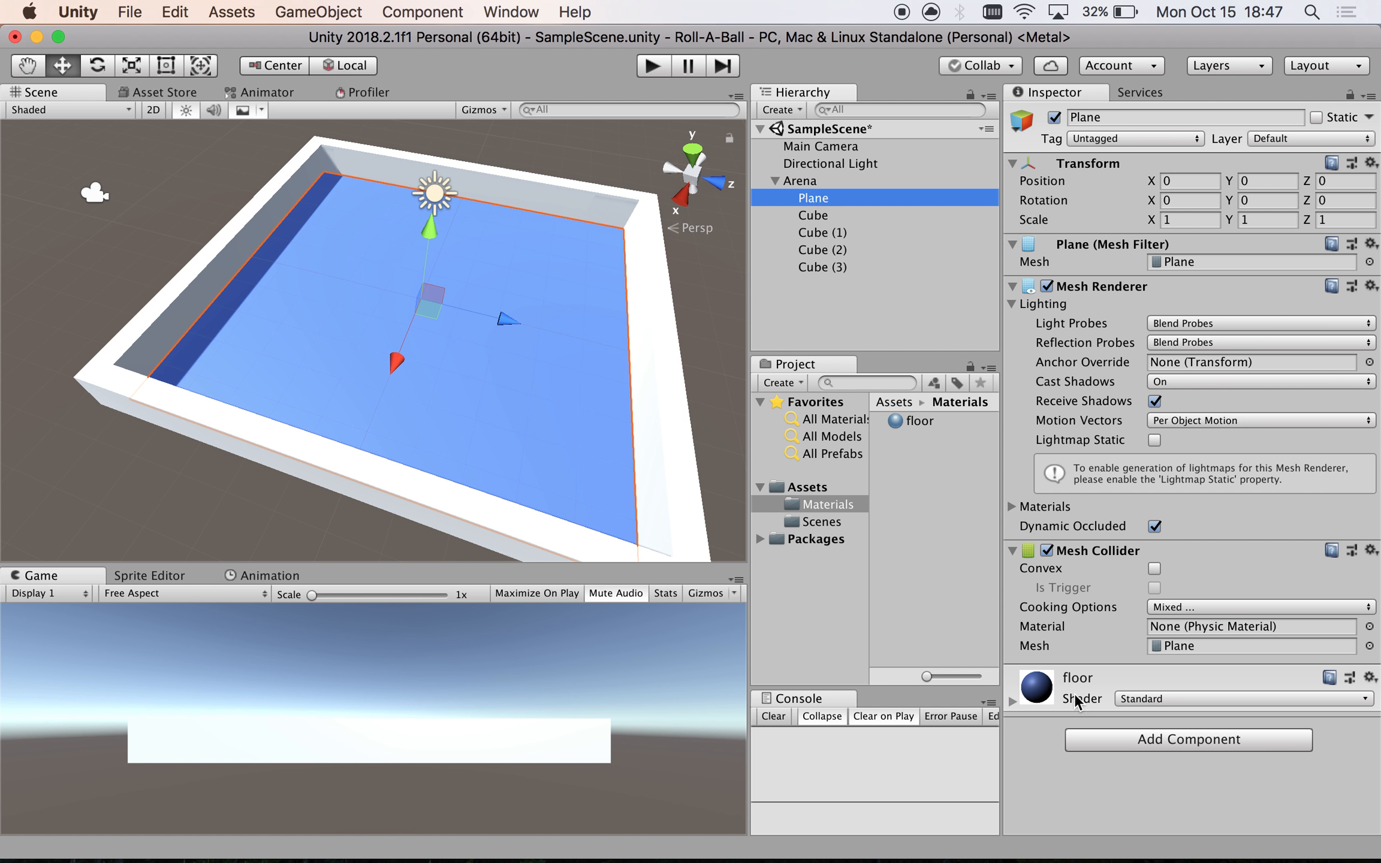
left_click(1013, 704)
left_click(1013, 704)
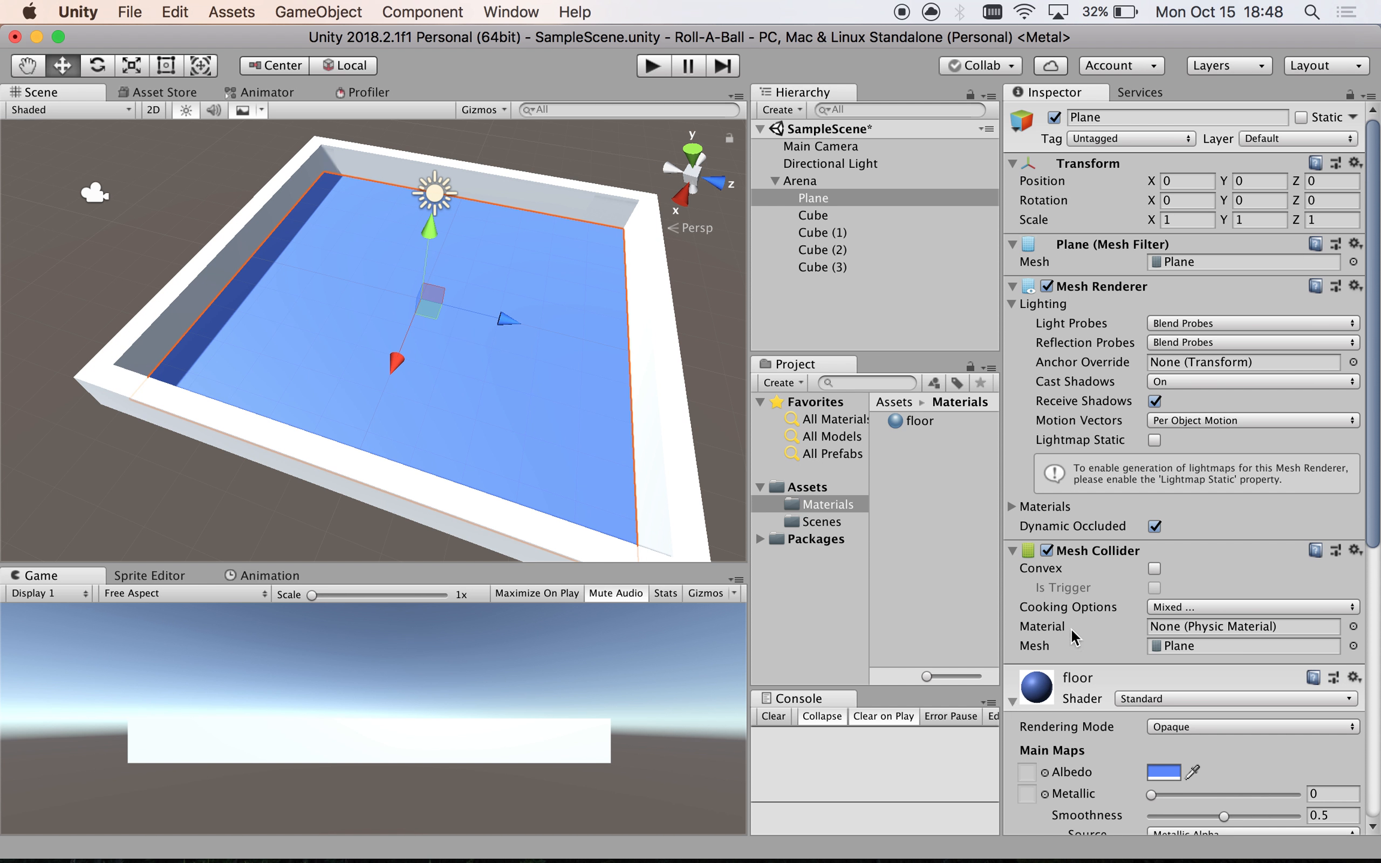
scroll(1150, 444, "down", 10)
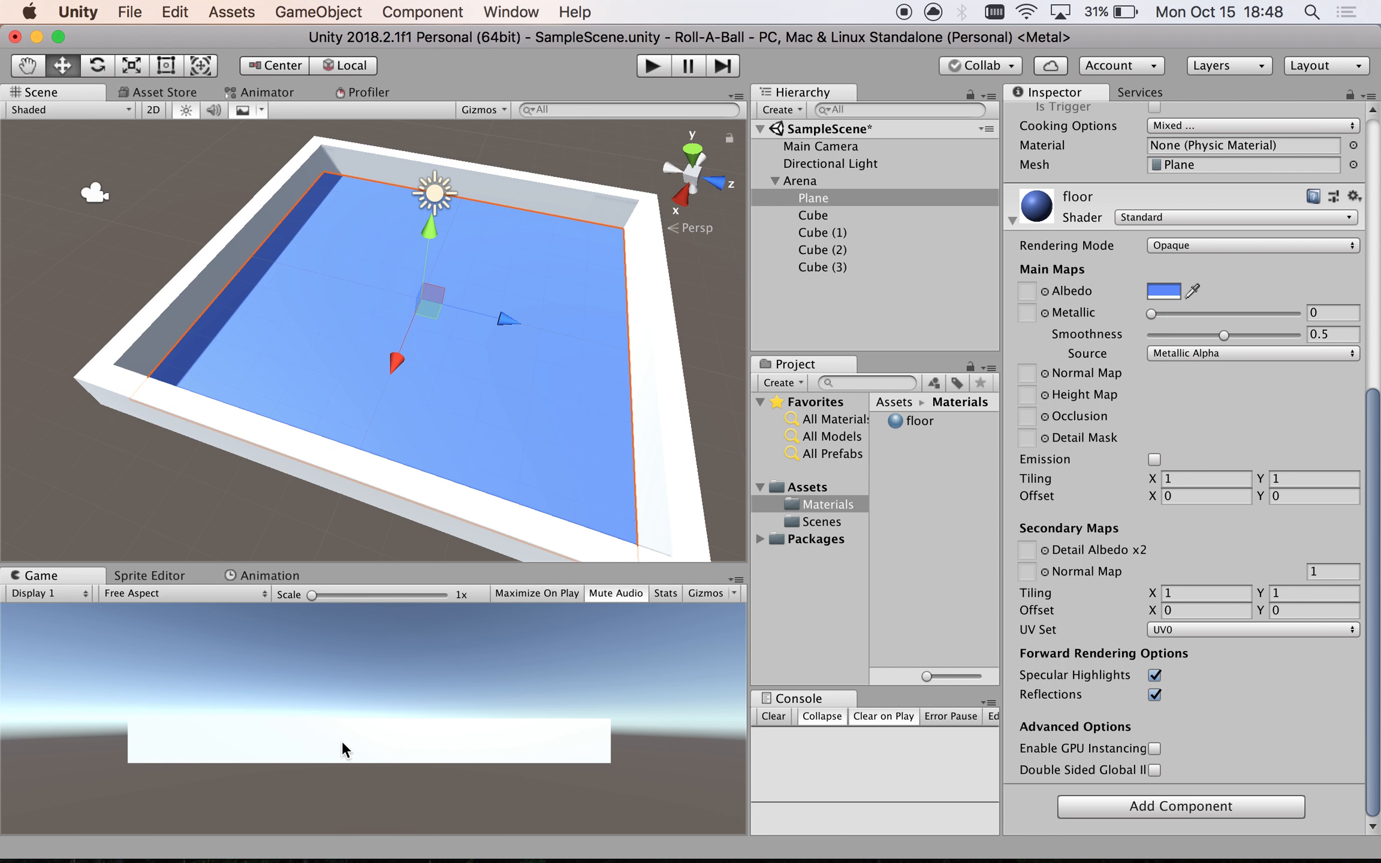
- Enlarge the Game view to about half the window's height and select the Main Camera
left_click_drag(383, 559, 409, 360)
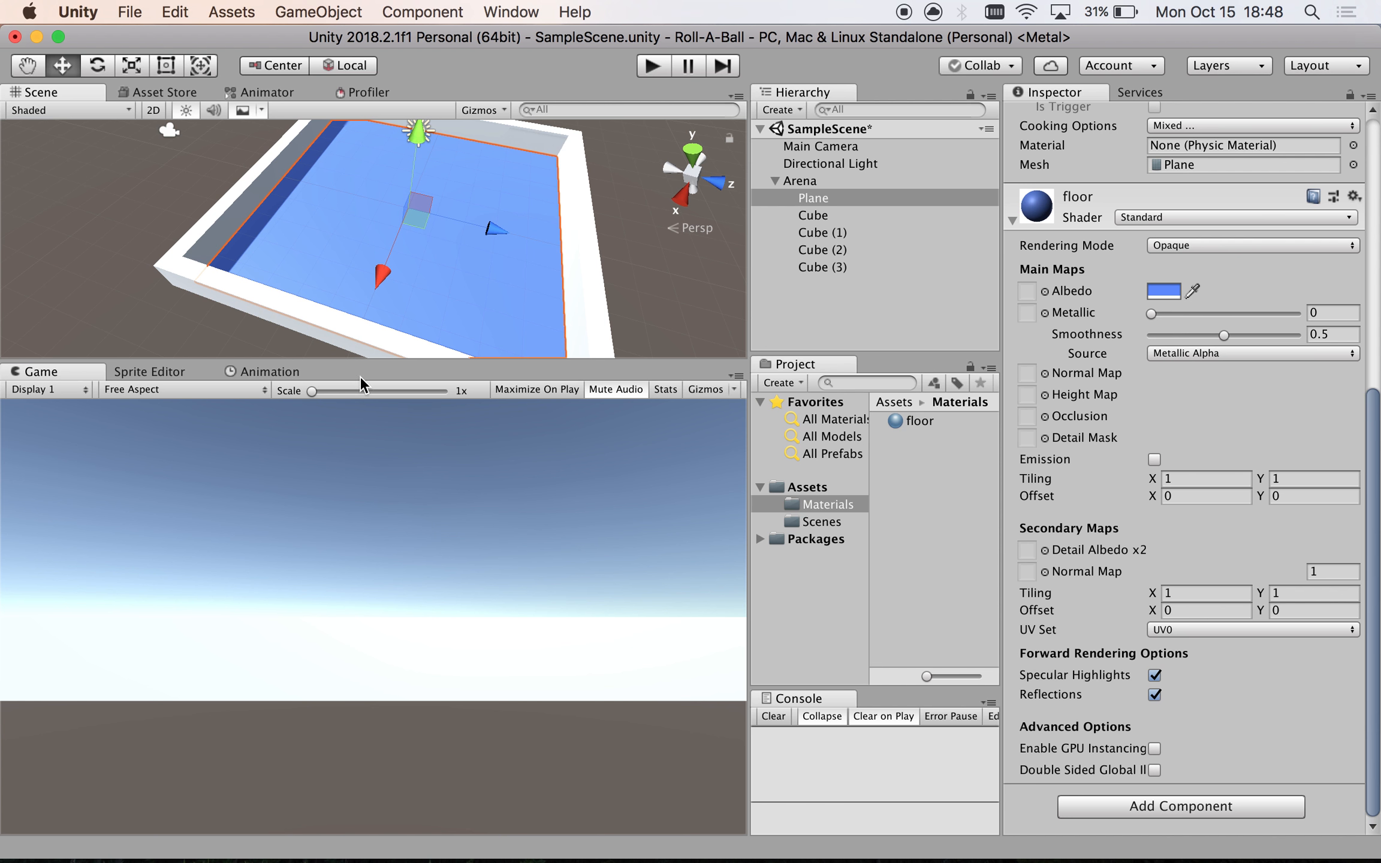
left_click_drag(360, 364, 350, 410)
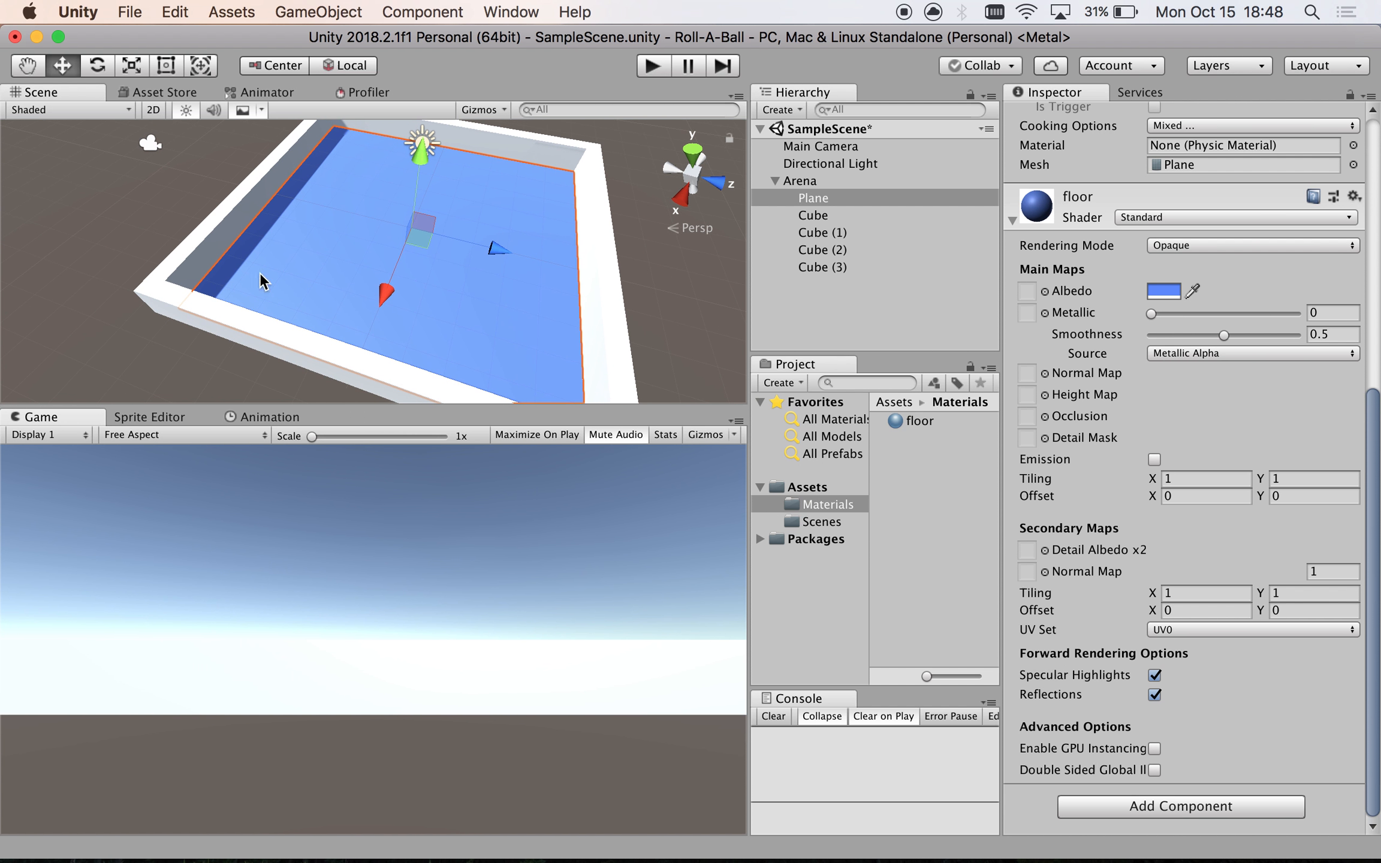
left_click(149, 142)
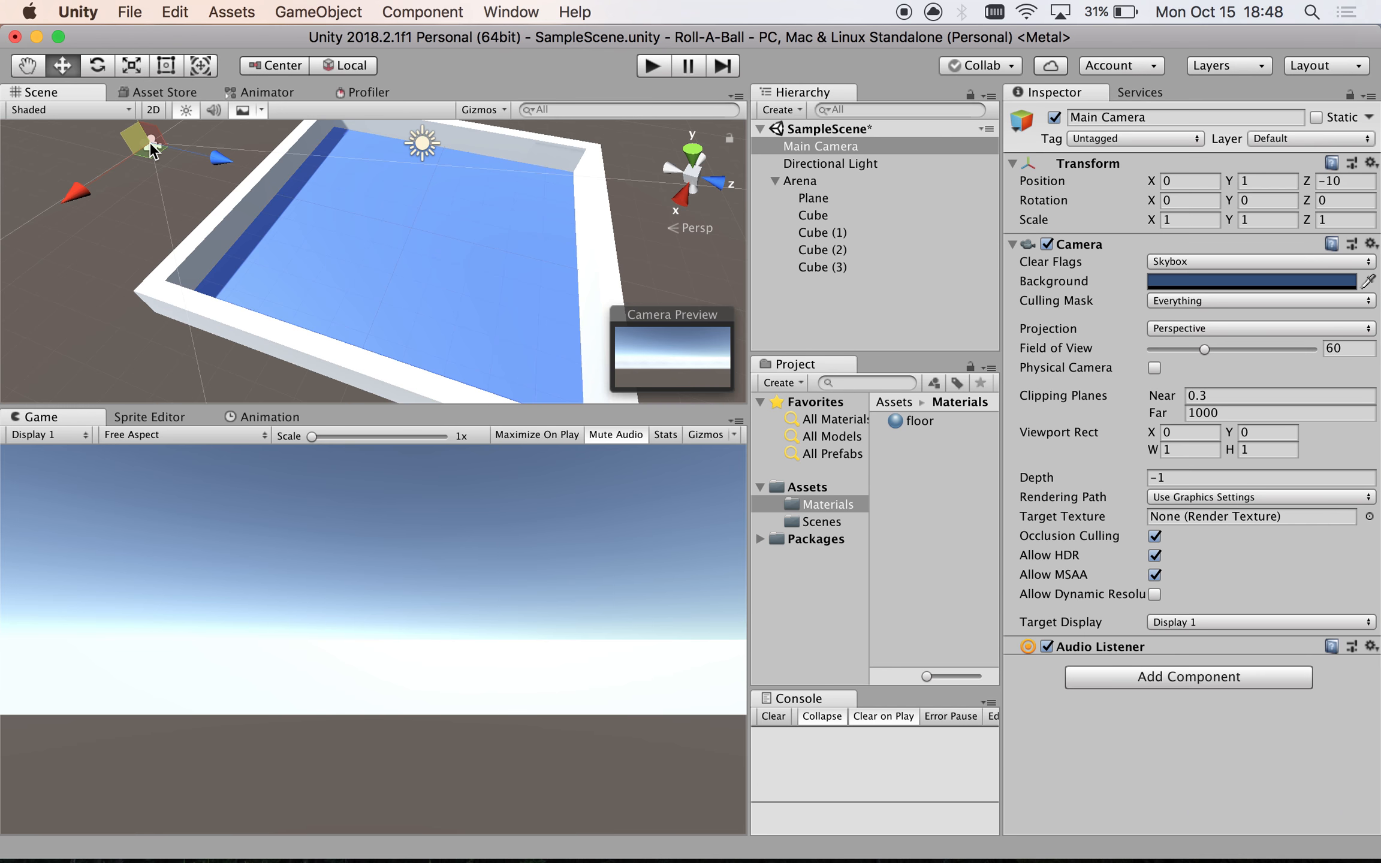
left_click(827, 154)
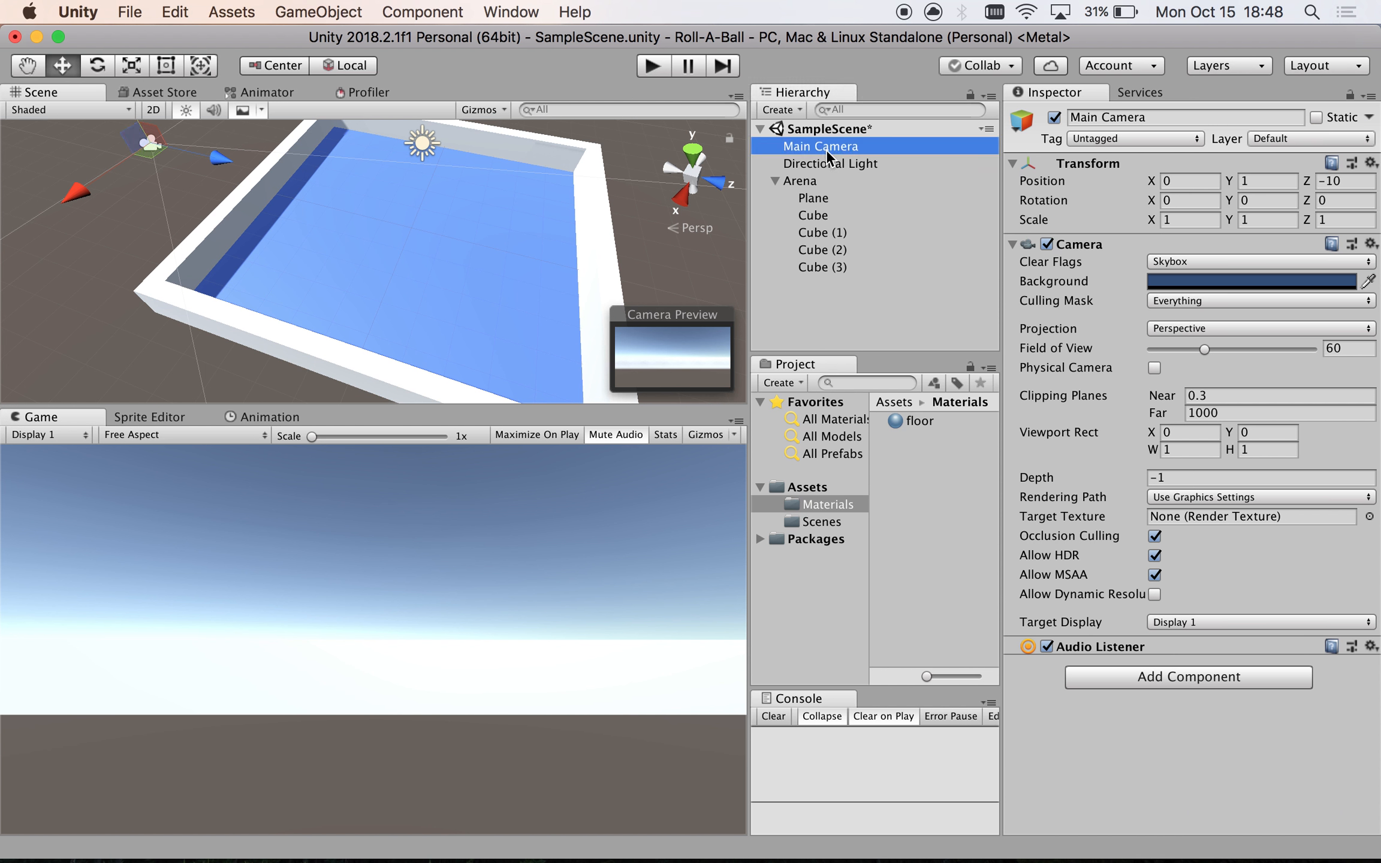
- Try moving the Main Camera to about Y 2.96 and Z -6.67, and tilting it down to about 28.5 degrees on X
left_click_drag(200, 168, 280, 169)
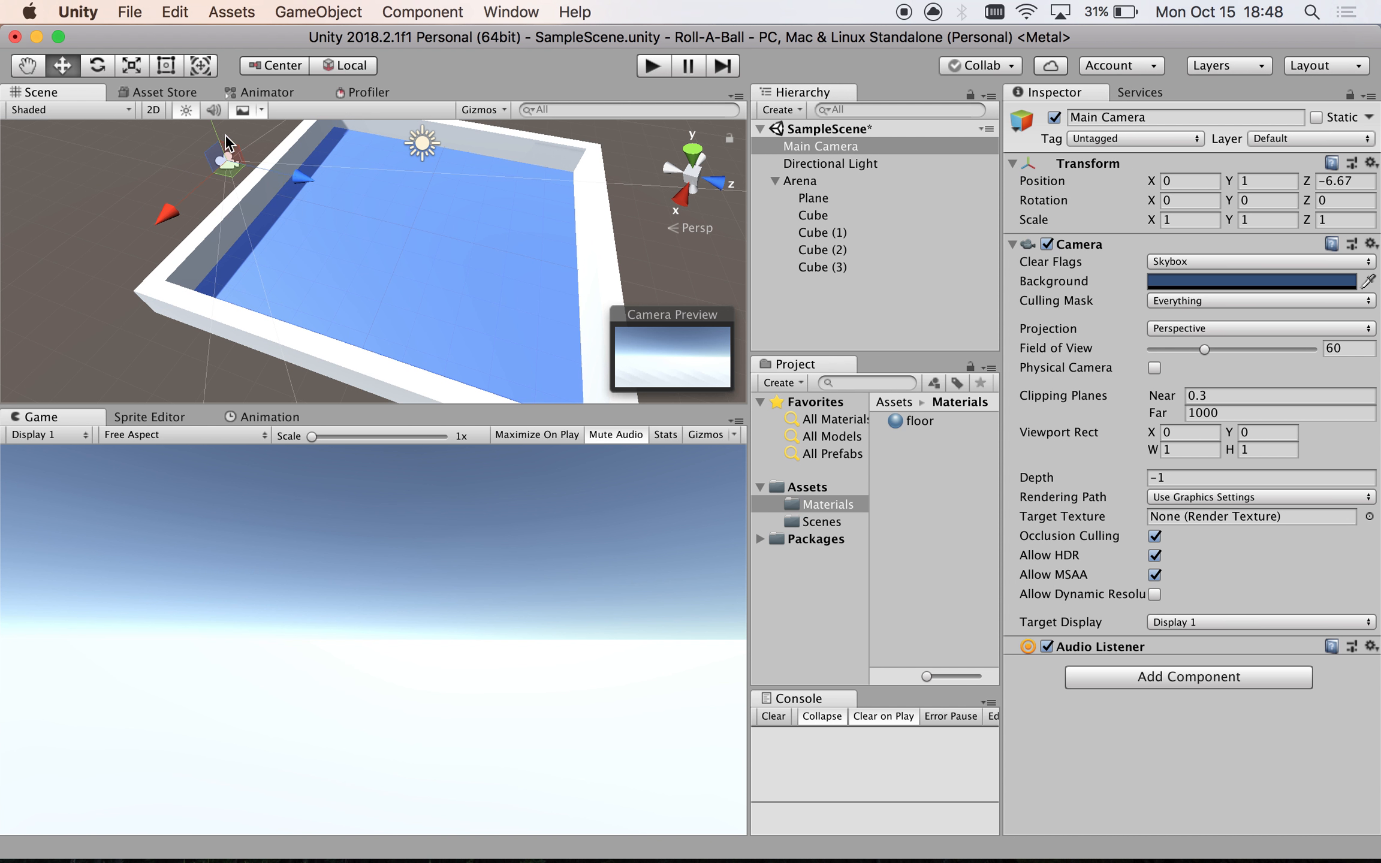
left_click_drag(214, 134, 213, 78)
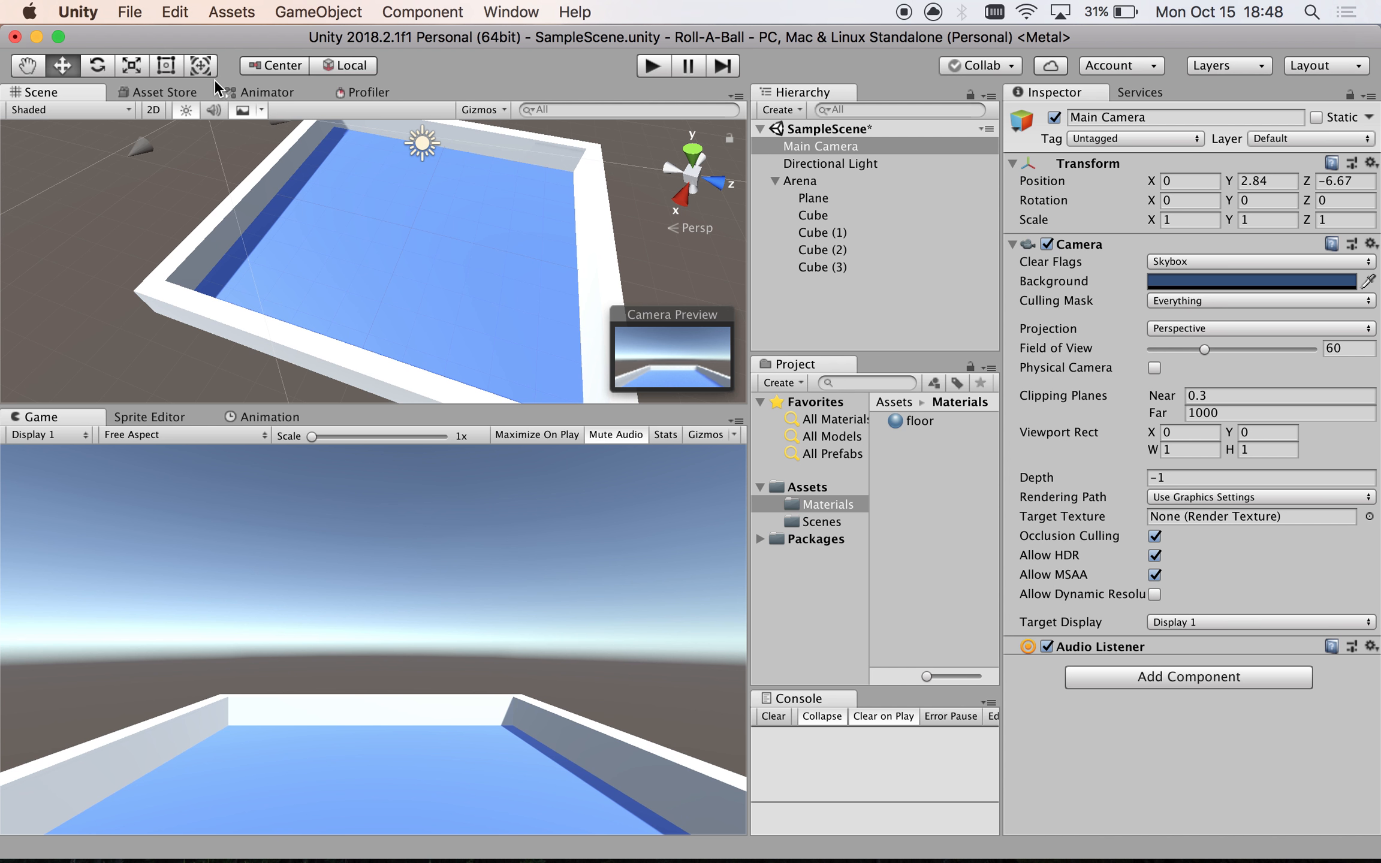
left_click(95, 66)
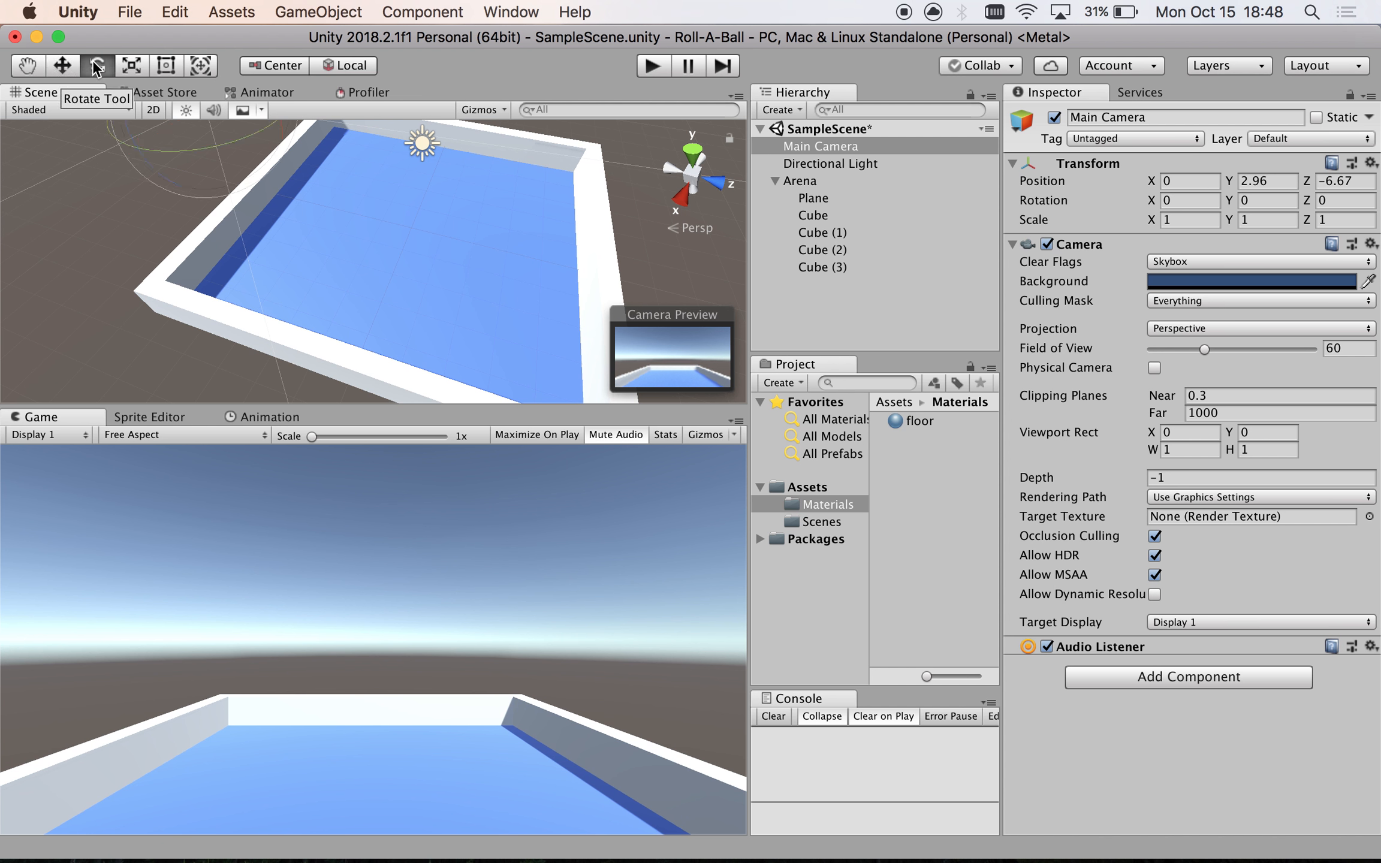
mouse_move(289, 128)
left_mouse_down()
mouse_move(293, 195)
mouse_move(293, 121)
mouse_move(234, 148)
mouse_move(284, 131)
left_mouse_up()
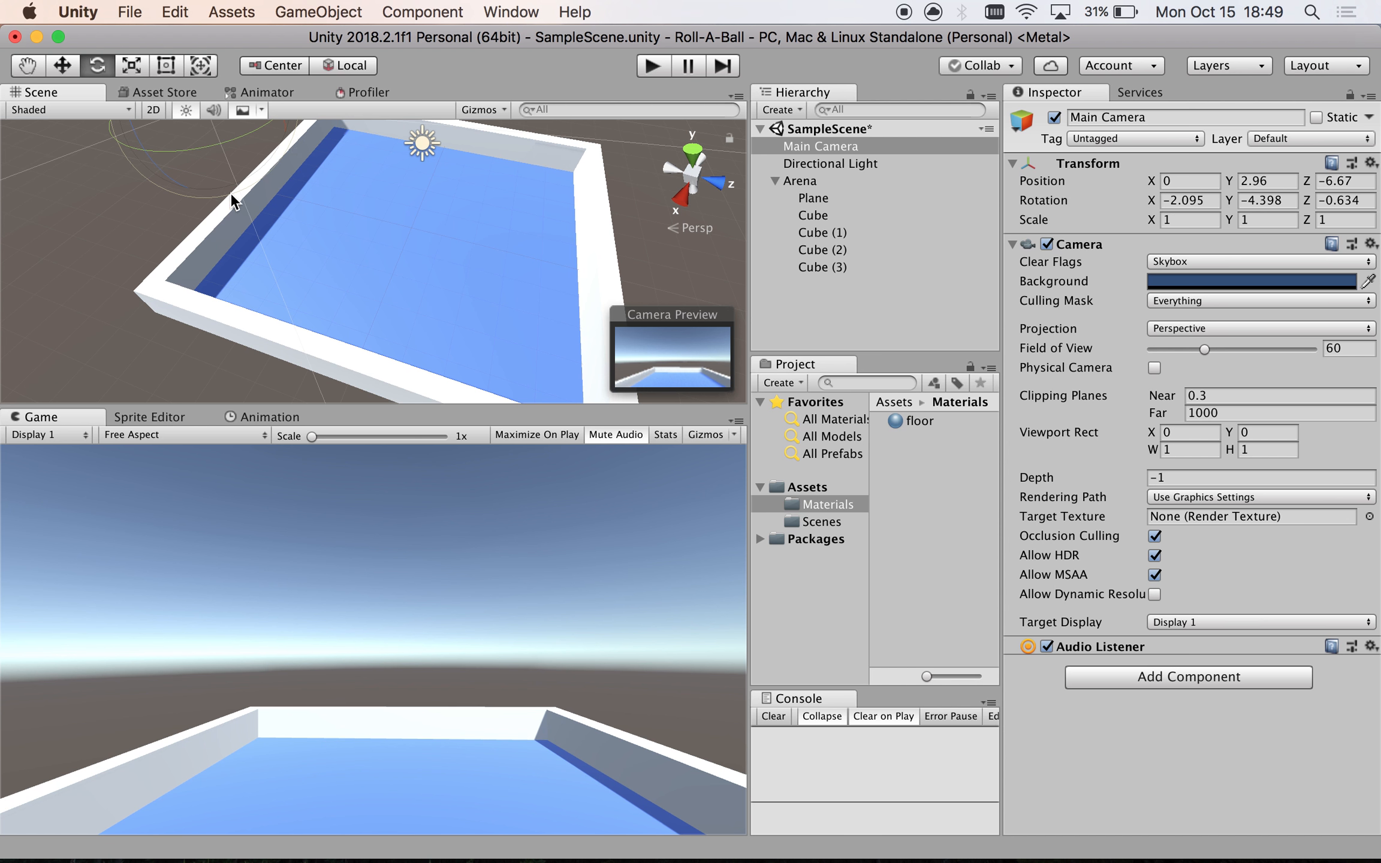
left_click_drag(280, 133, 273, 205)
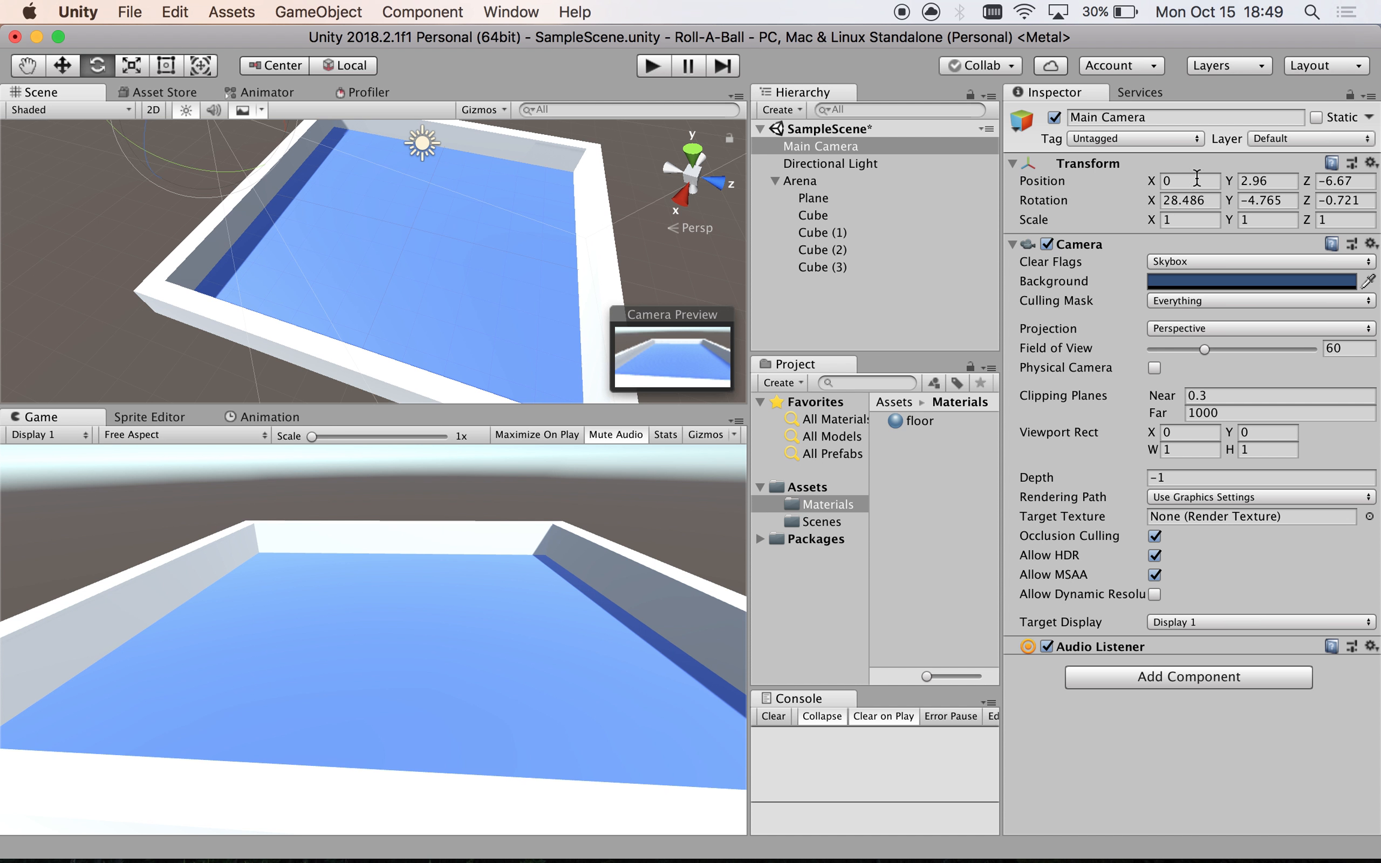
- Set the Main Camera's position to 6 on Y and -6 on Z
left_click(1253, 179)
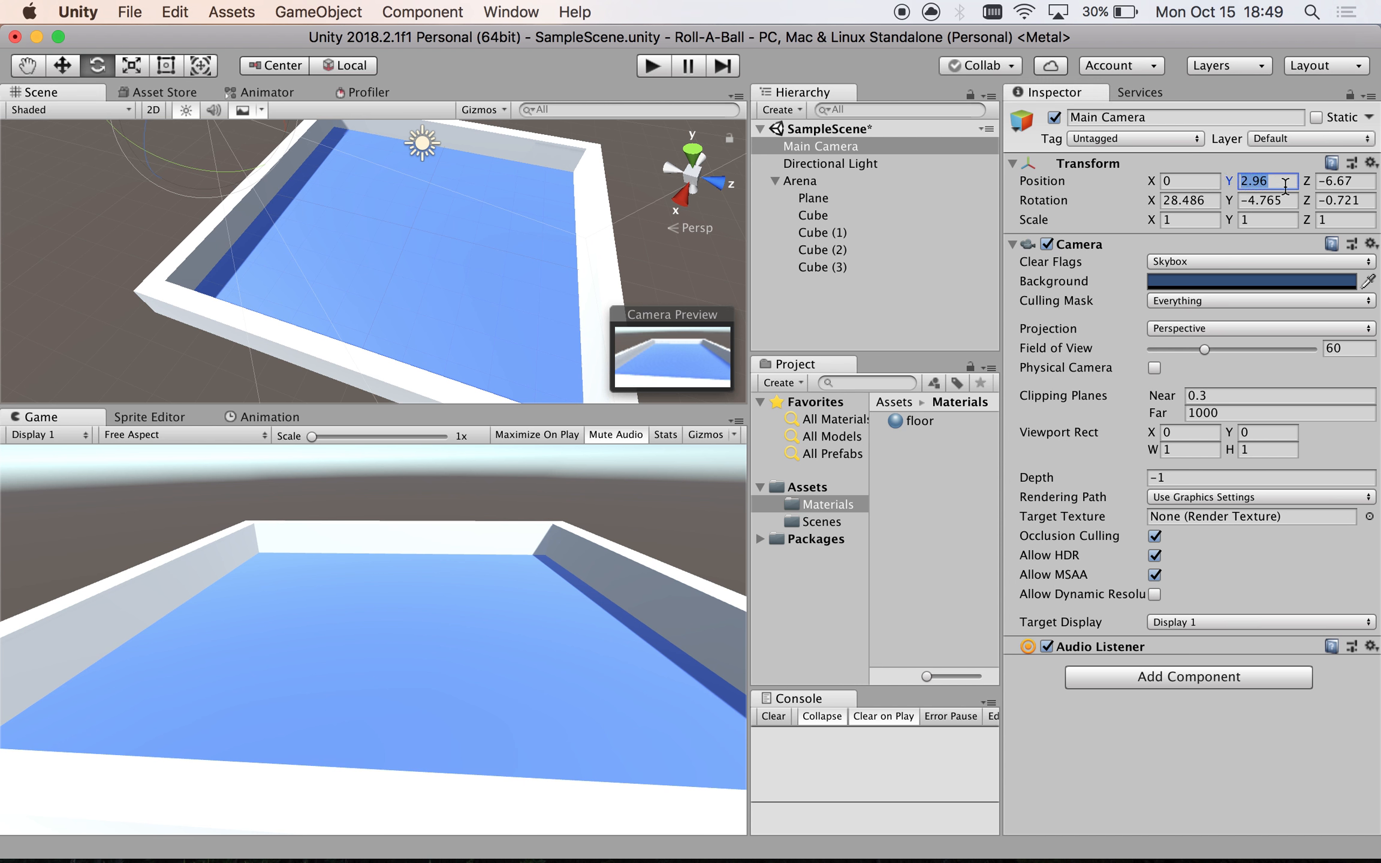
type("6")
left_click(1359, 180)
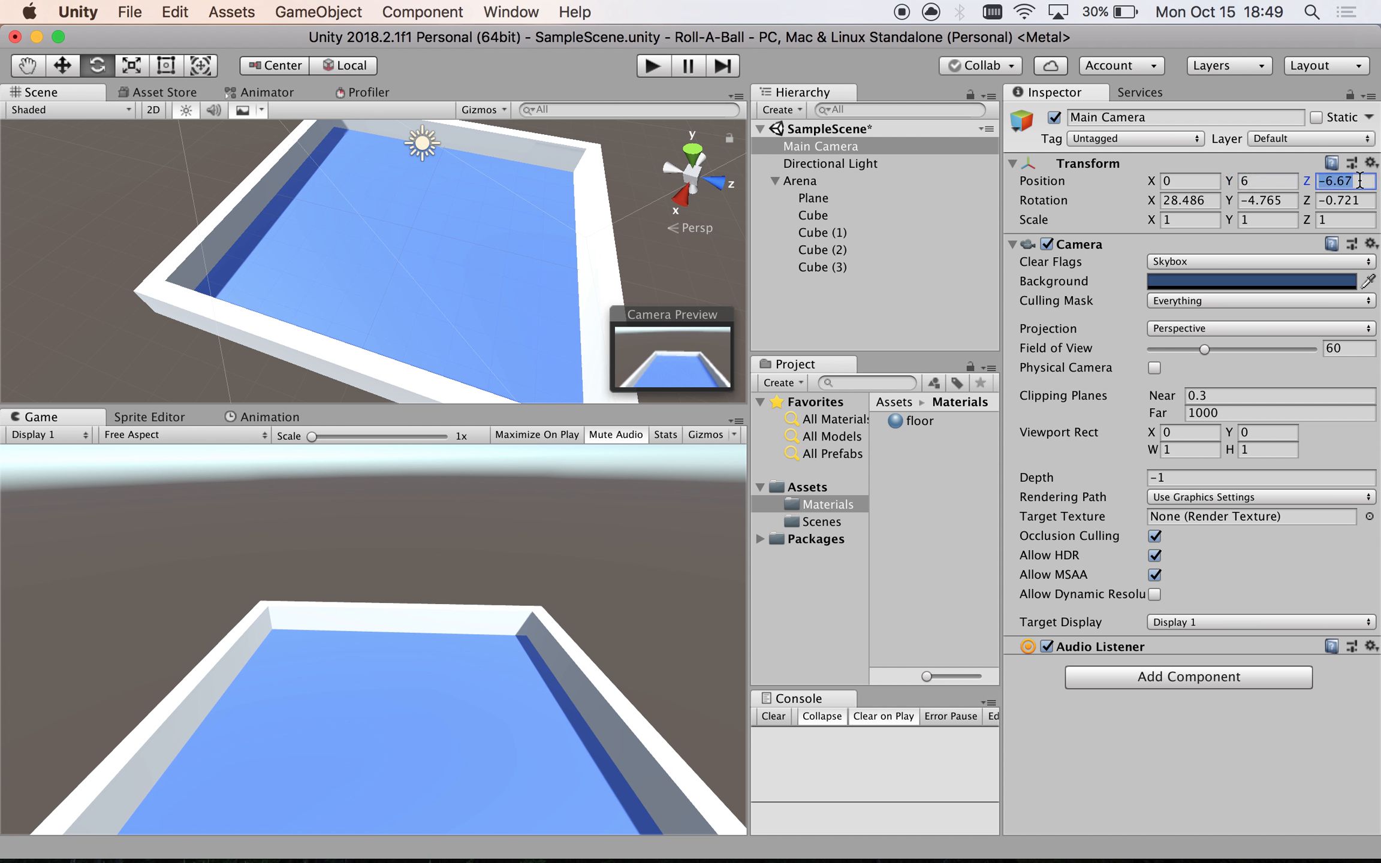
type("-6")
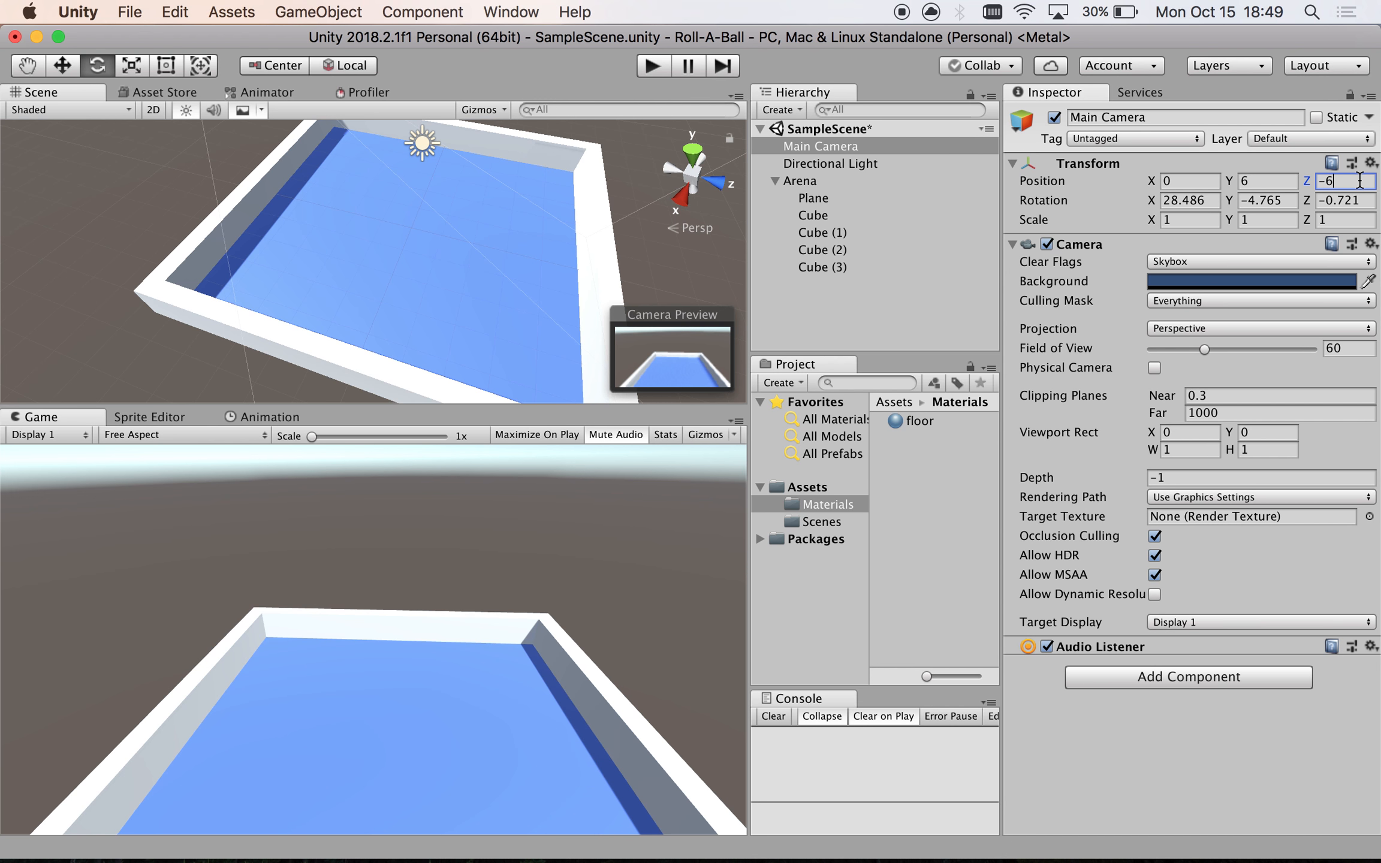
- Set the Main Camera's rotation to X 50, Y 0 and Z 0
left_click(1210, 201)
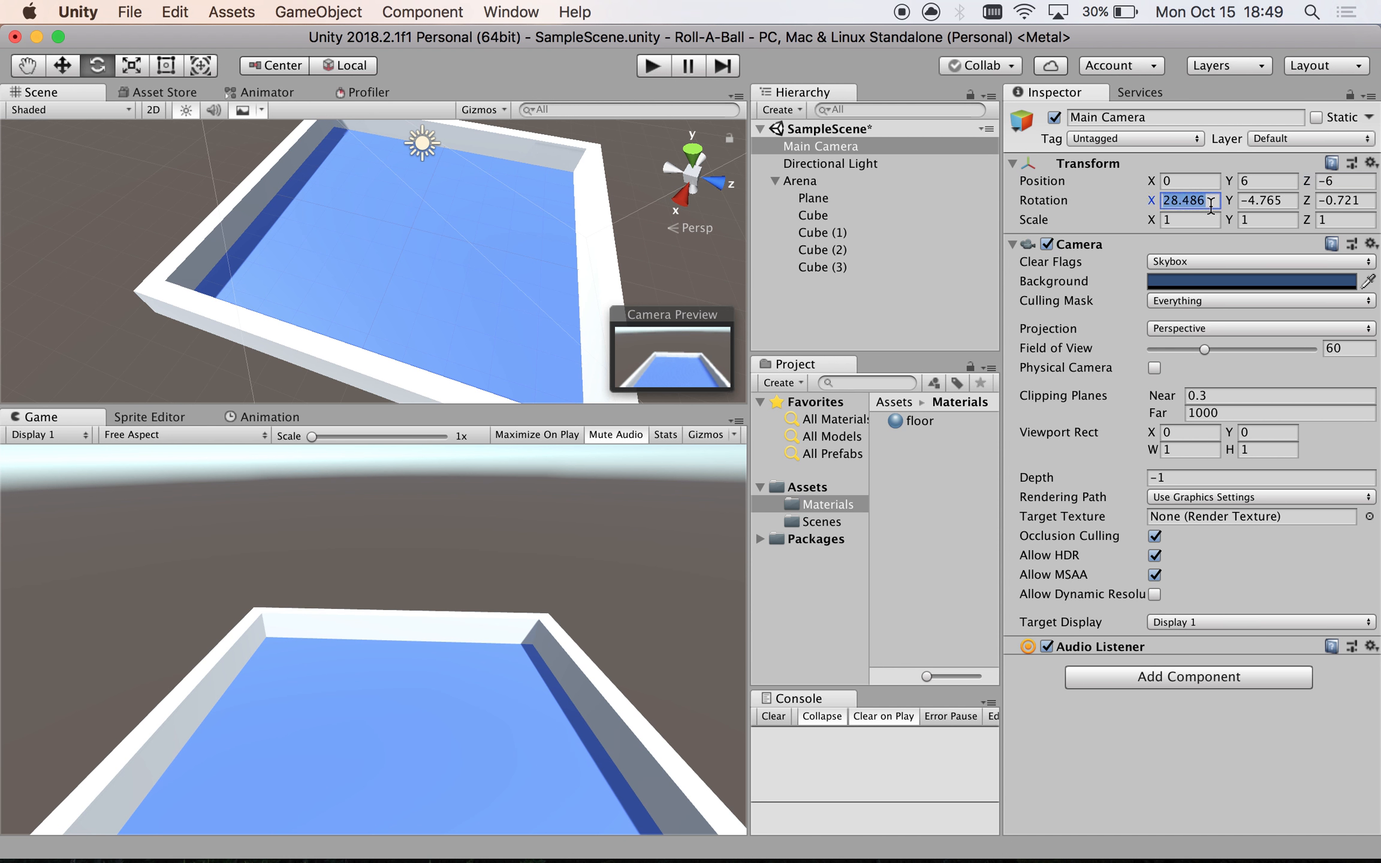
type("50")
key("Tab")
type("0")
key("Tab")
type("0")
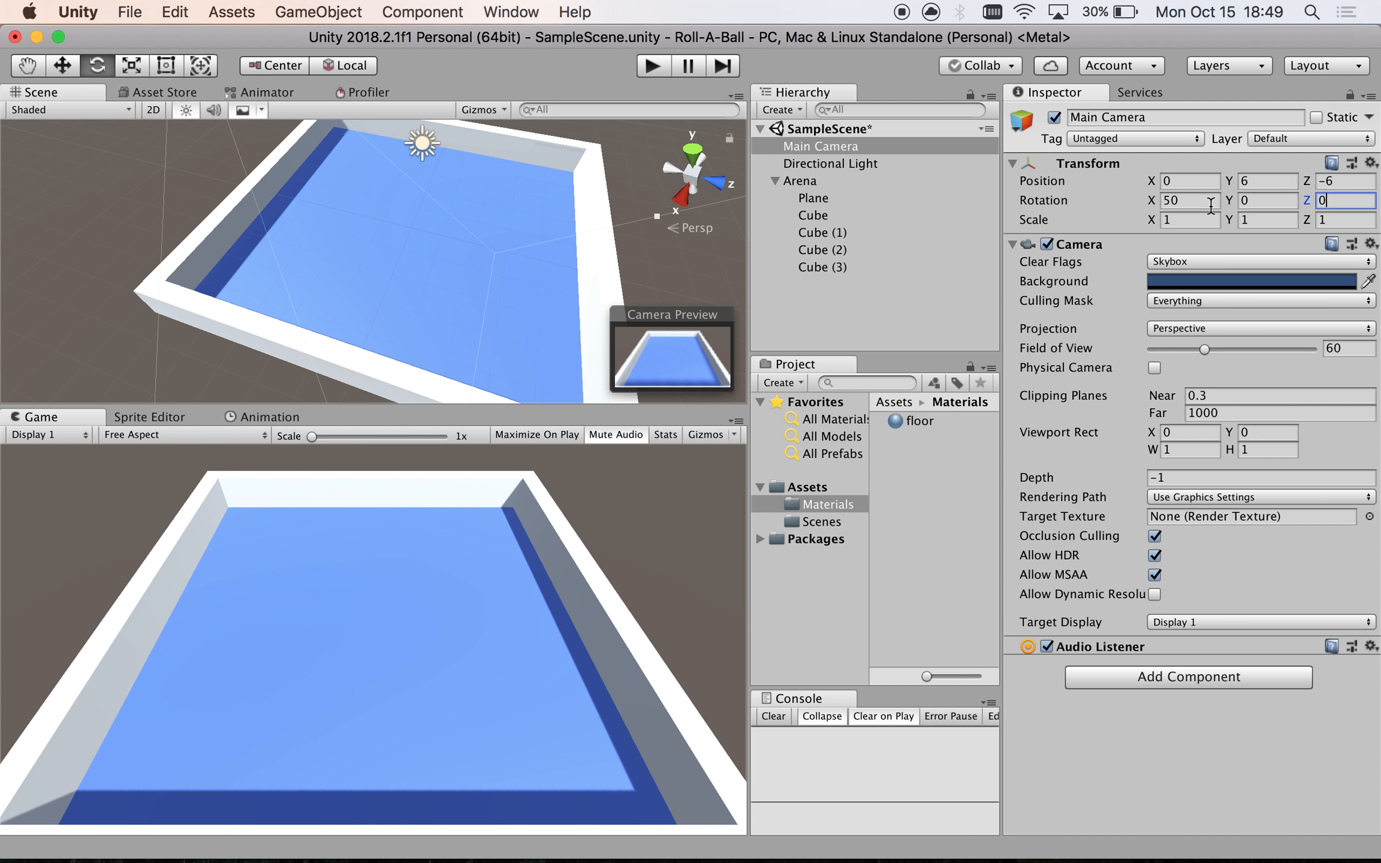
- Select the Main Camera and switch to the full-screen slide presentation about Unity
left_click(821, 150)
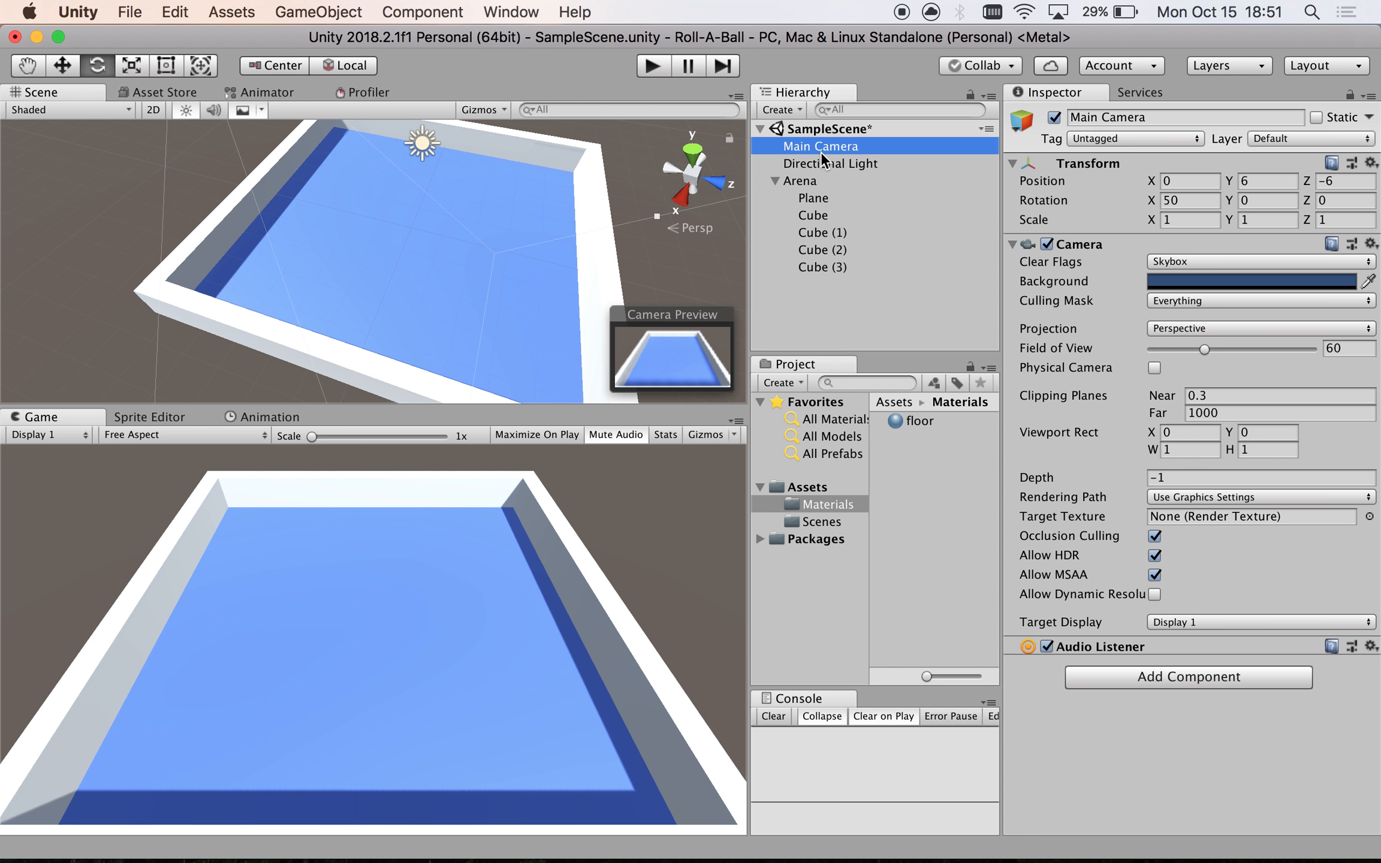
key("ctrl+Right")
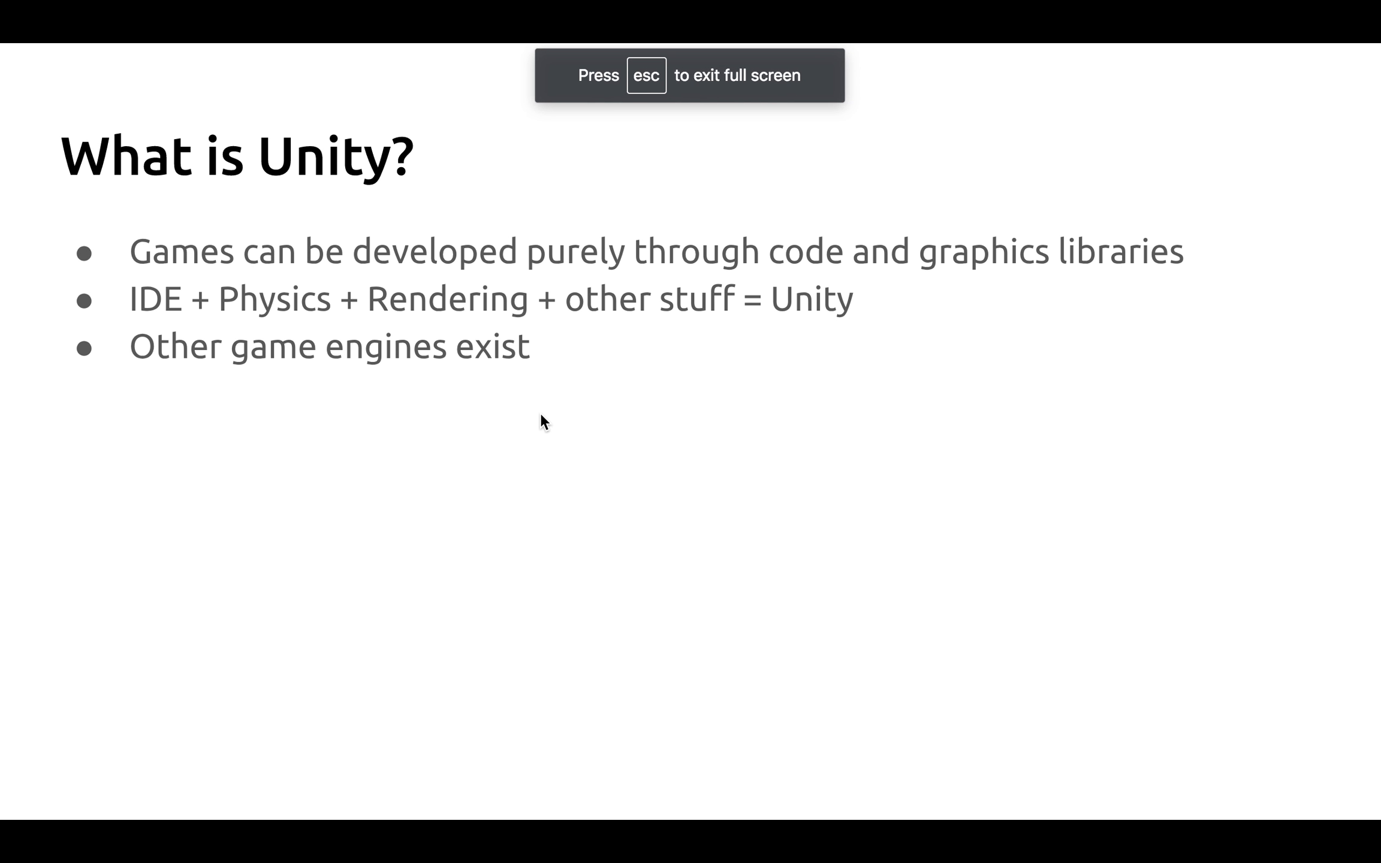